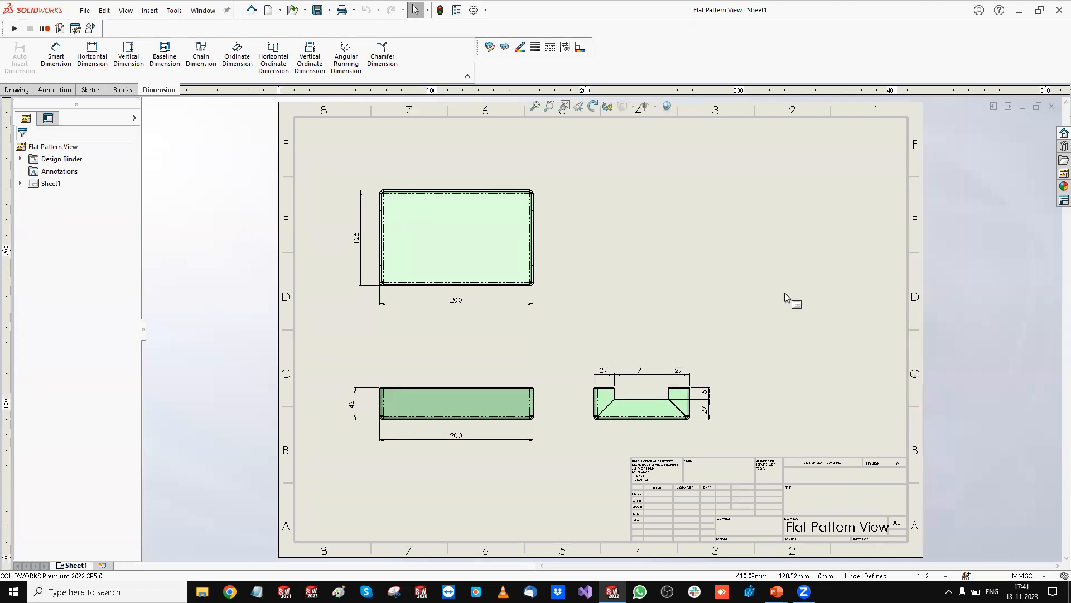
# Step: Start a model view in the drawing and load the Flat Pattern View part from the 1. Flat Pattern View folder
pyautogui.click(17, 90)
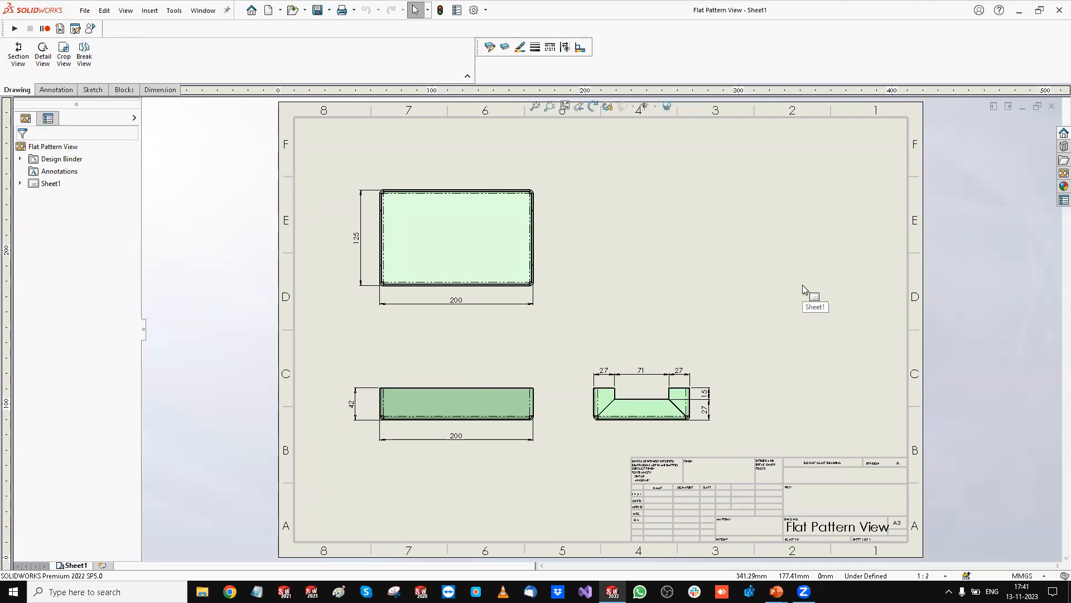
pyautogui.click(149, 10)
pyautogui.moveTo(169, 48)
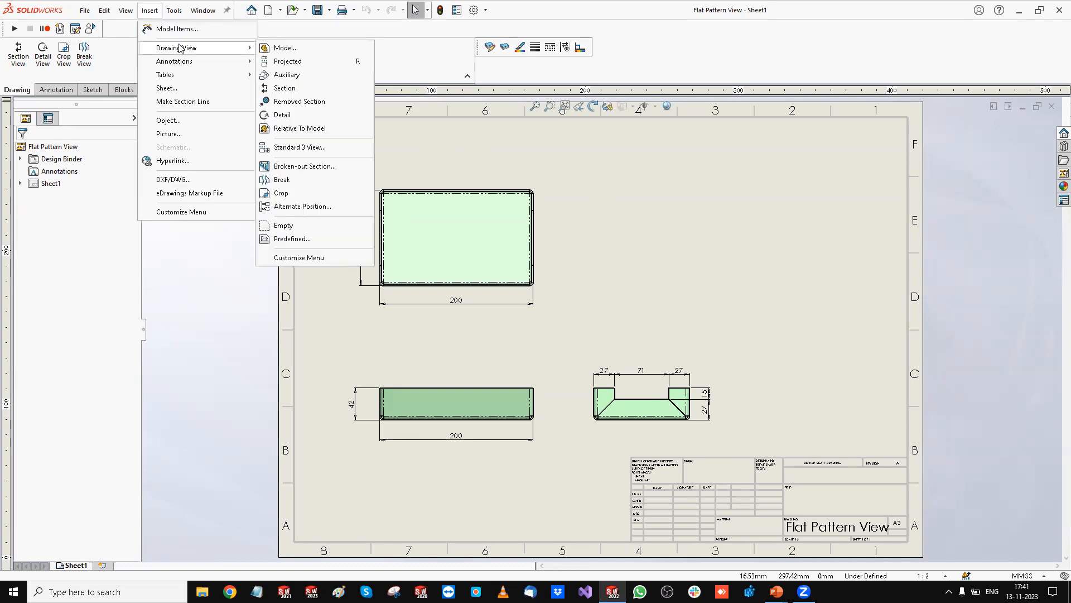
pyautogui.click(293, 49)
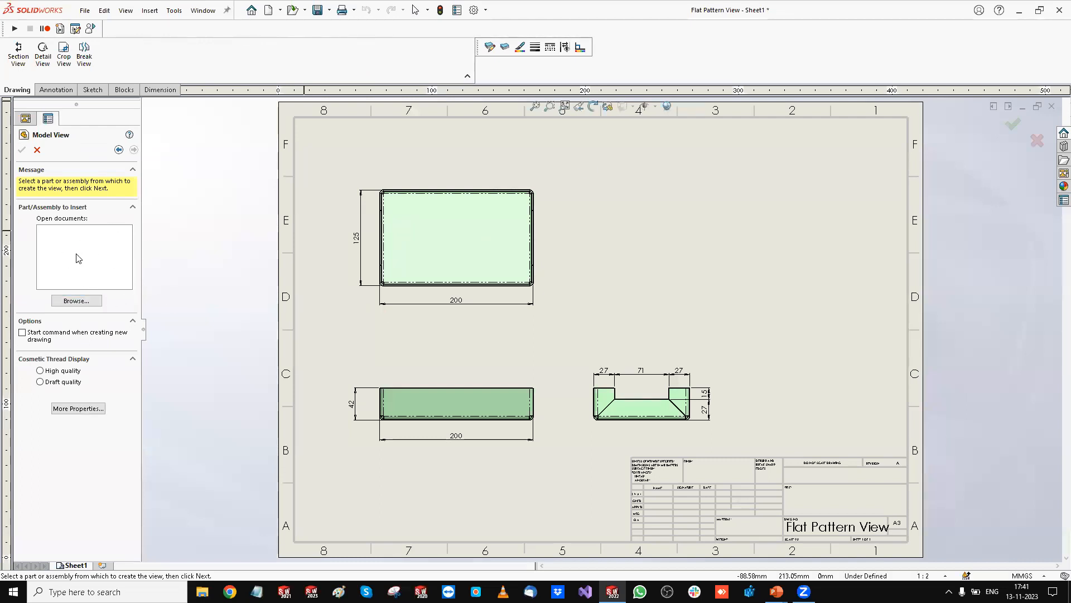
pyautogui.click(81, 301)
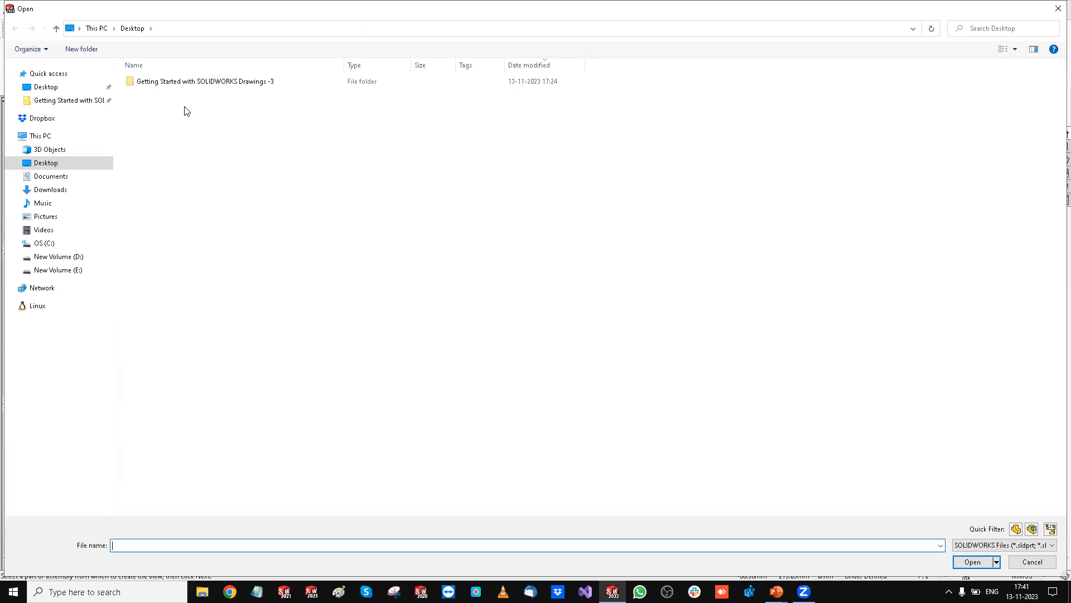
pyautogui.click(65, 100)
pyautogui.doubleClick(218, 98)
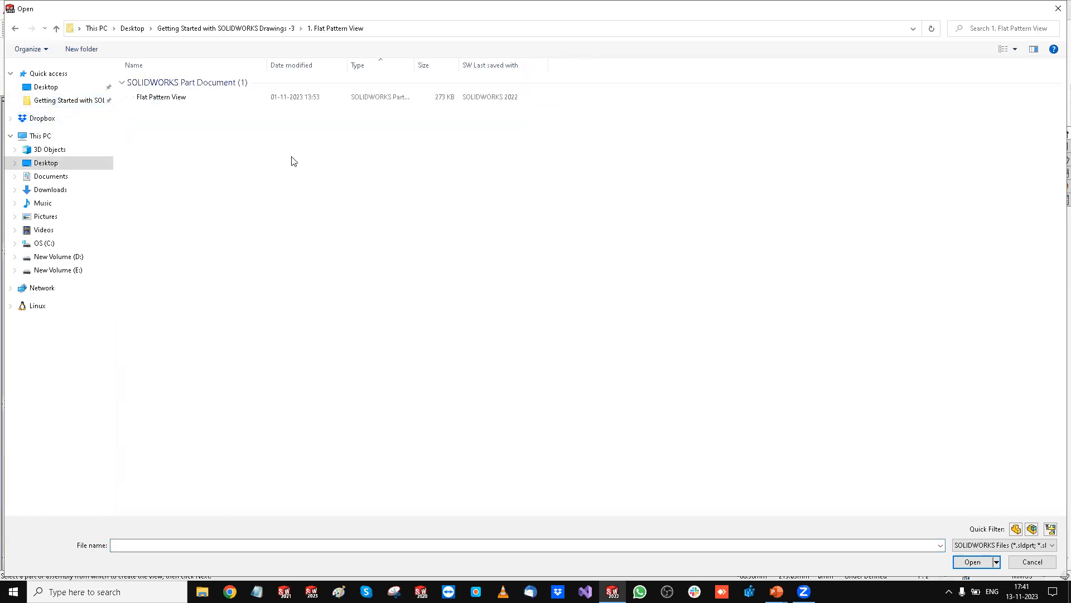
pyautogui.doubleClick(180, 101)
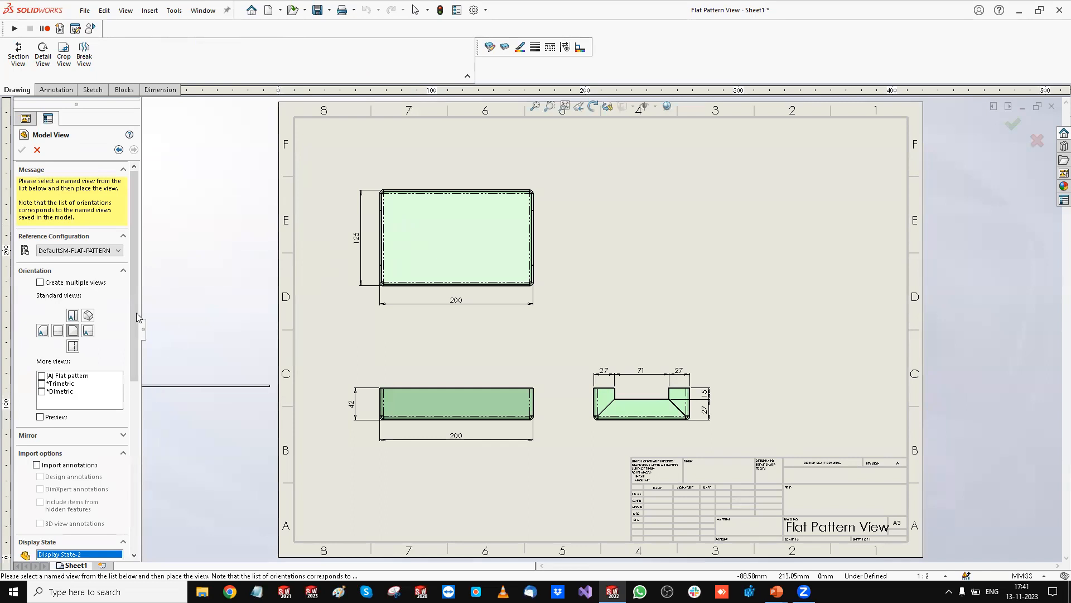
# Step: Choose the Flat pattern orientation and place that view on the sheet to the right of the top view
pyautogui.click(108, 251)
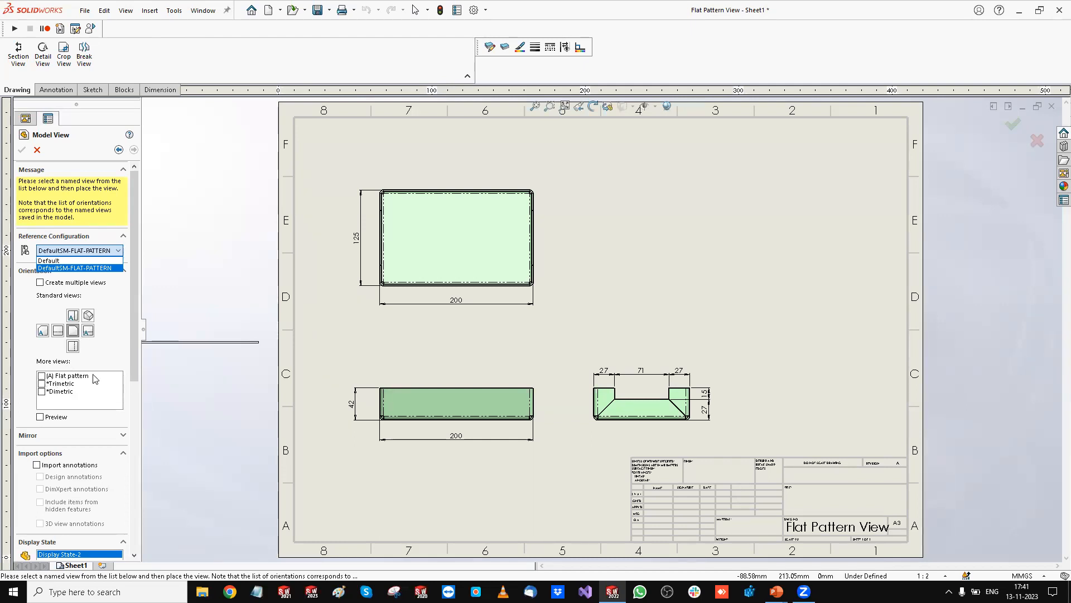
pyautogui.click(41, 377)
pyautogui.click(42, 376)
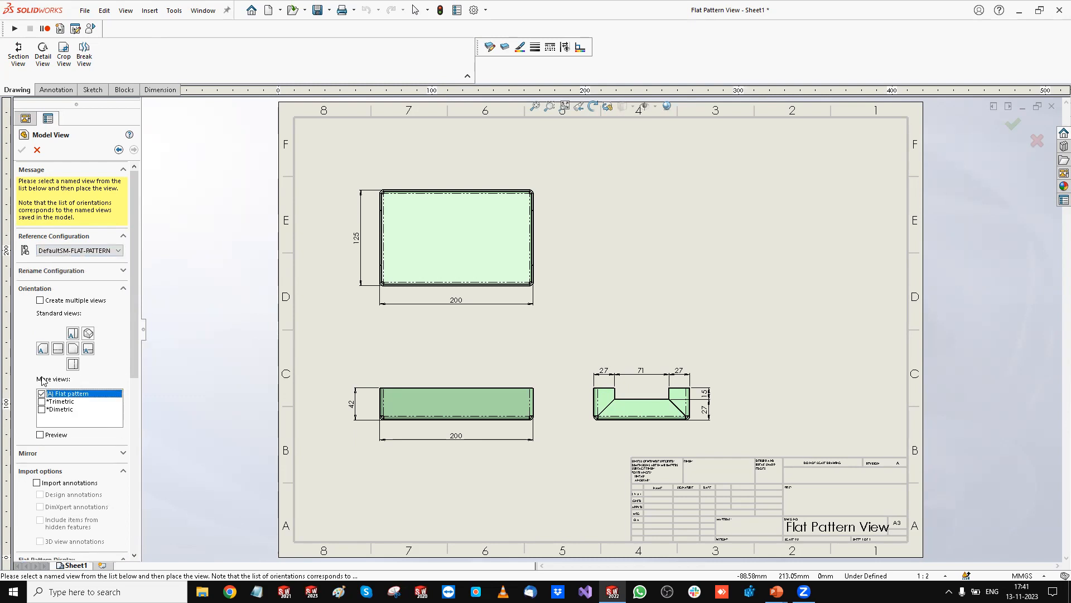
pyautogui.click(777, 247)
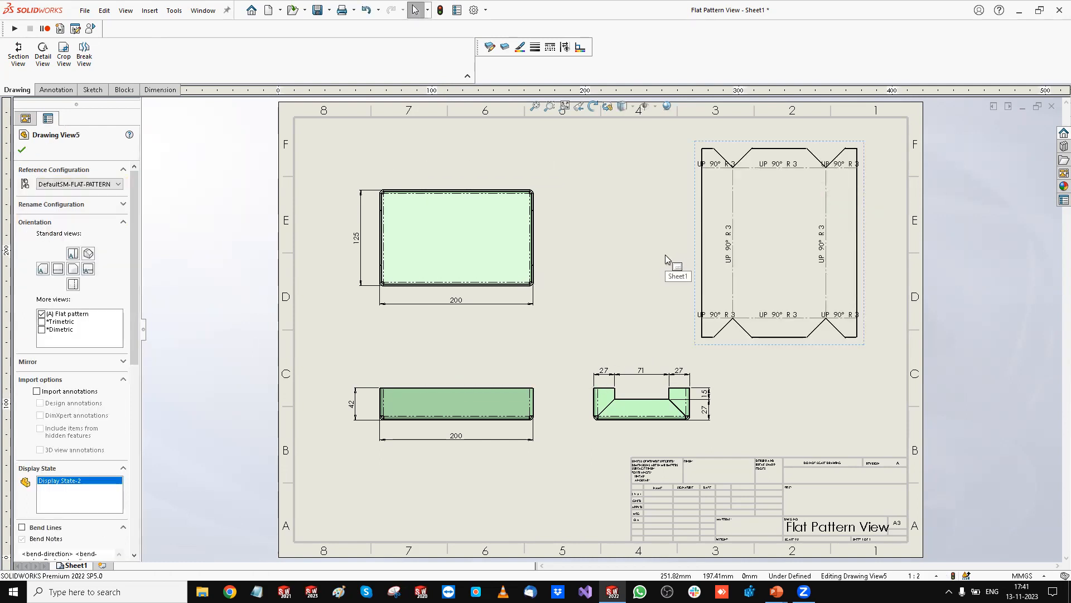
pyautogui.click(22, 150)
pyautogui.click(644, 216)
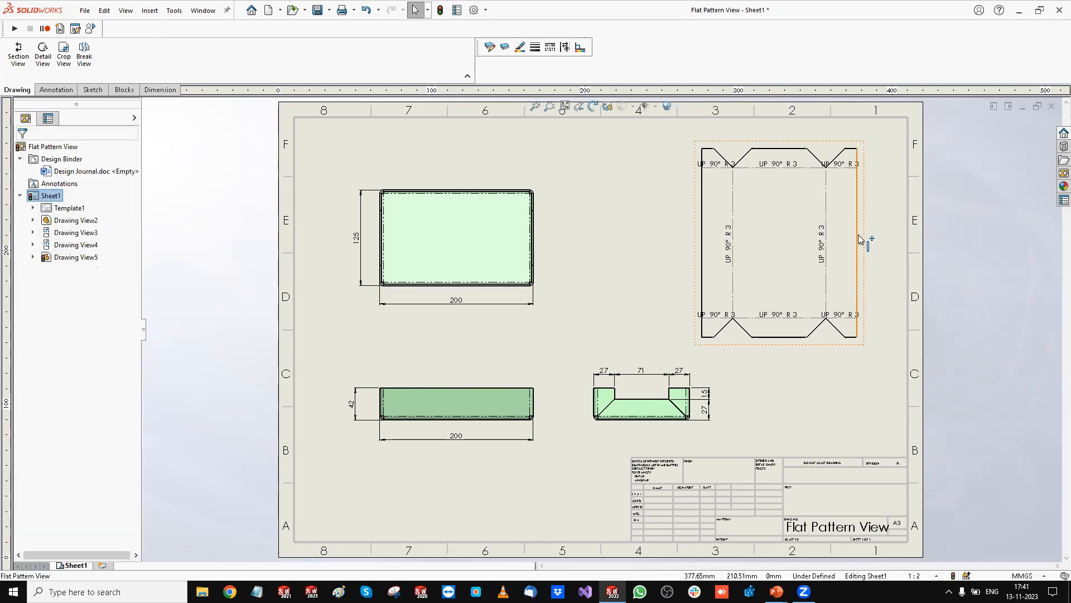
# Step: Rotate the flat pattern view by setting its flat pattern display angle to 90 degrees
pyautogui.scroll(-3, 868, 223)
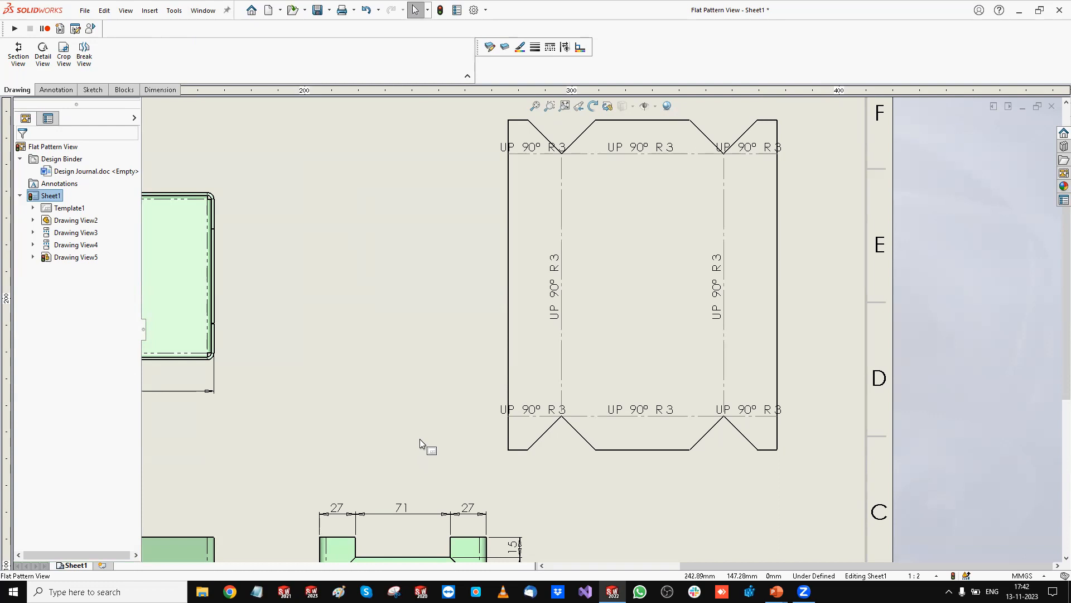
pyautogui.press('f')
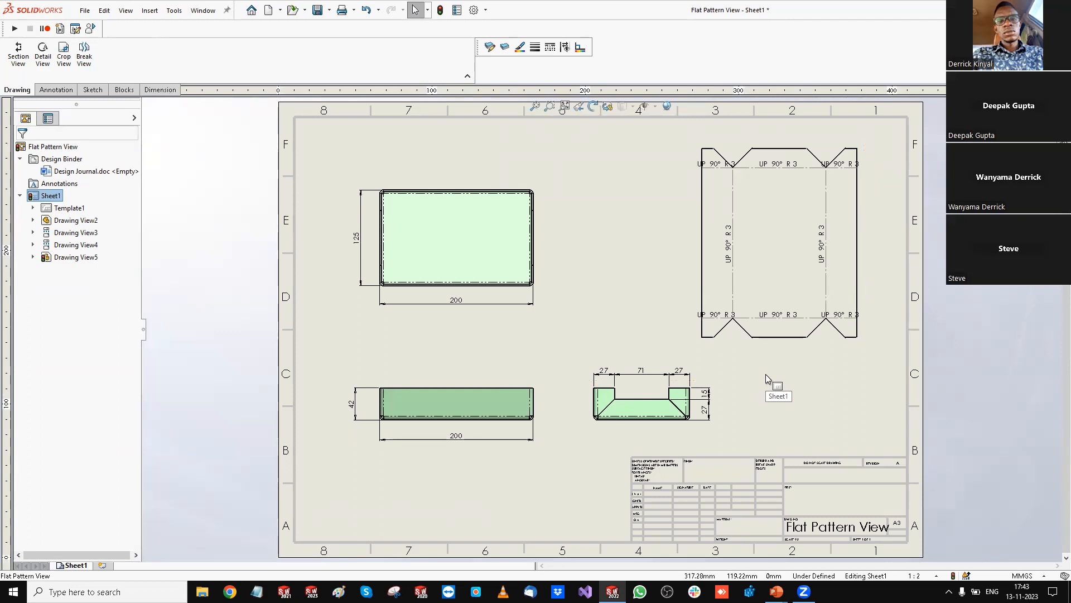
pyautogui.click(750, 343)
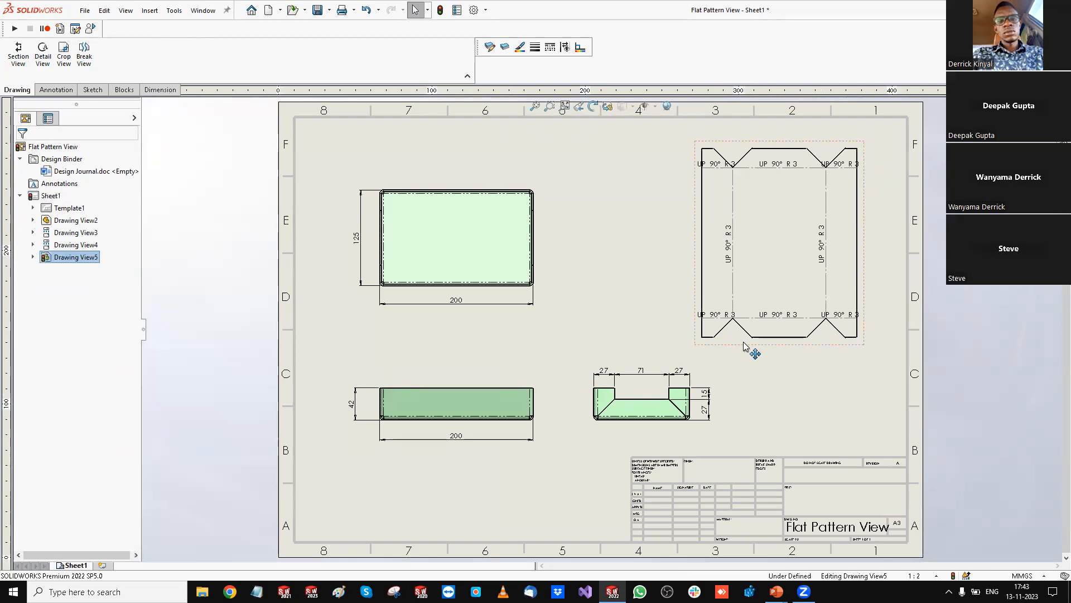
pyautogui.moveTo(135, 225); pyautogui.dragTo(137, 406)
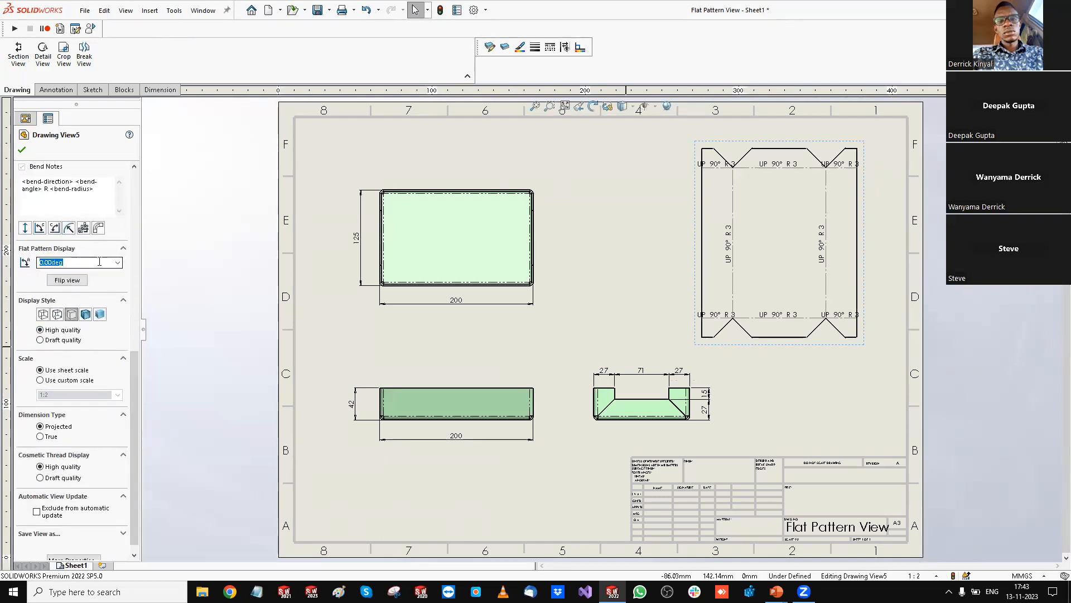
pyautogui.click(117, 262)
pyautogui.click(119, 280)
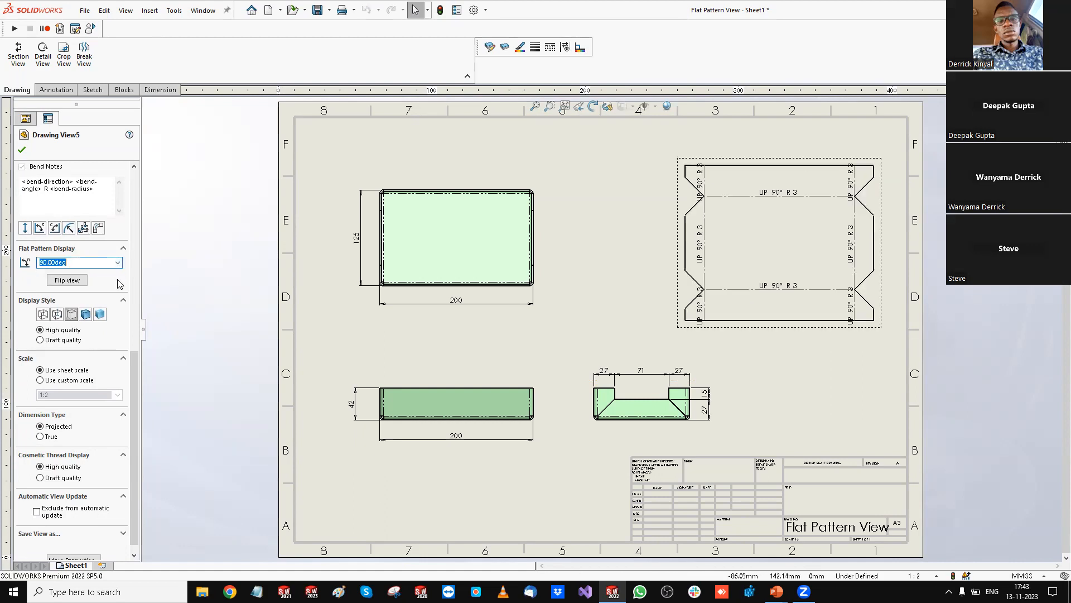
# Step: Try display angles of 180 and 270 degrees on the flat pattern view, then restore 90 degrees
pyautogui.click(117, 262)
pyautogui.click(106, 285)
pyautogui.click(118, 262)
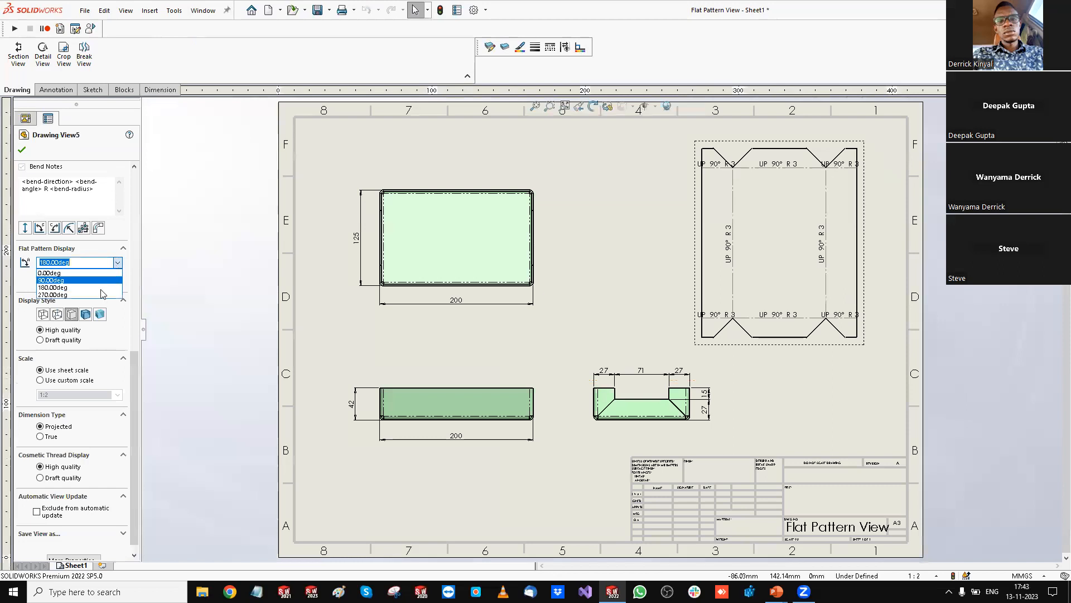
pyautogui.click(96, 299)
pyautogui.click(117, 262)
pyautogui.click(114, 280)
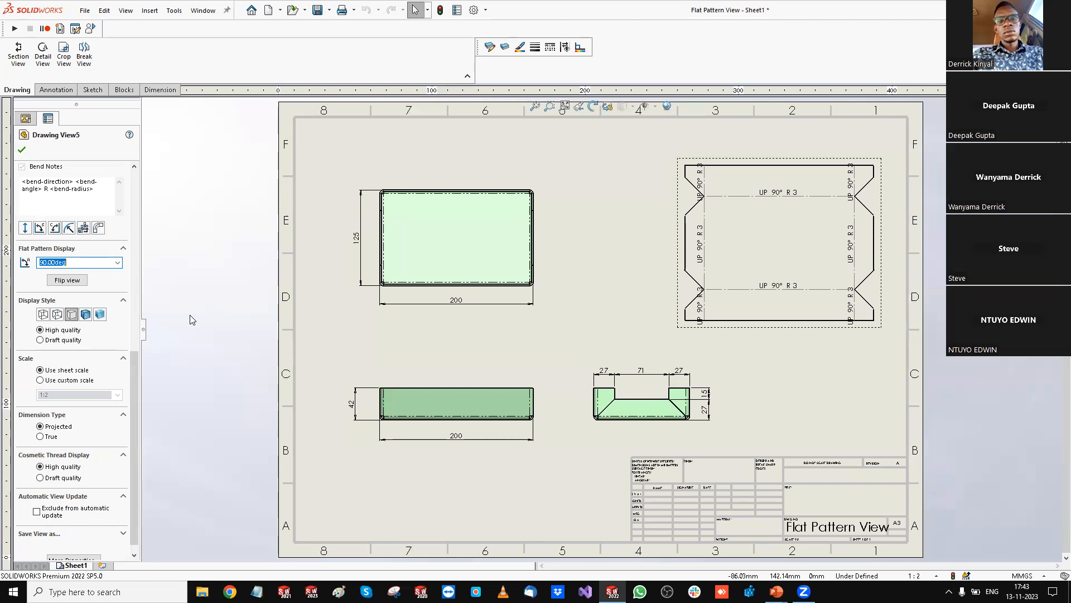
# Step: Flip the flat pattern view so the bend notes use the opposite bend direction
pyautogui.click(71, 282)
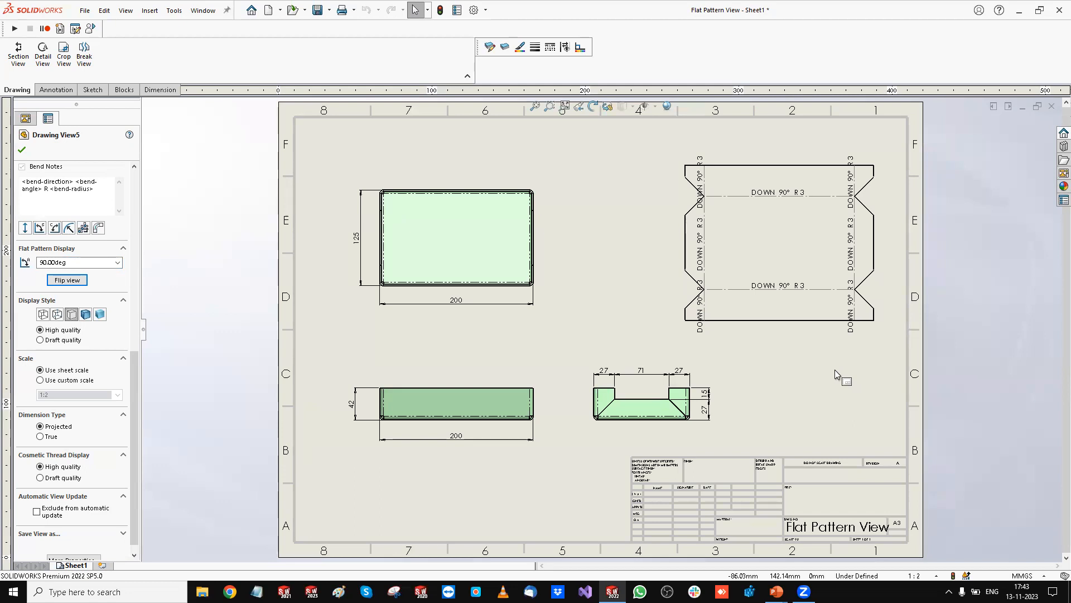
pyautogui.moveTo(133, 404); pyautogui.dragTo(163, 299)
pyautogui.click(755, 372)
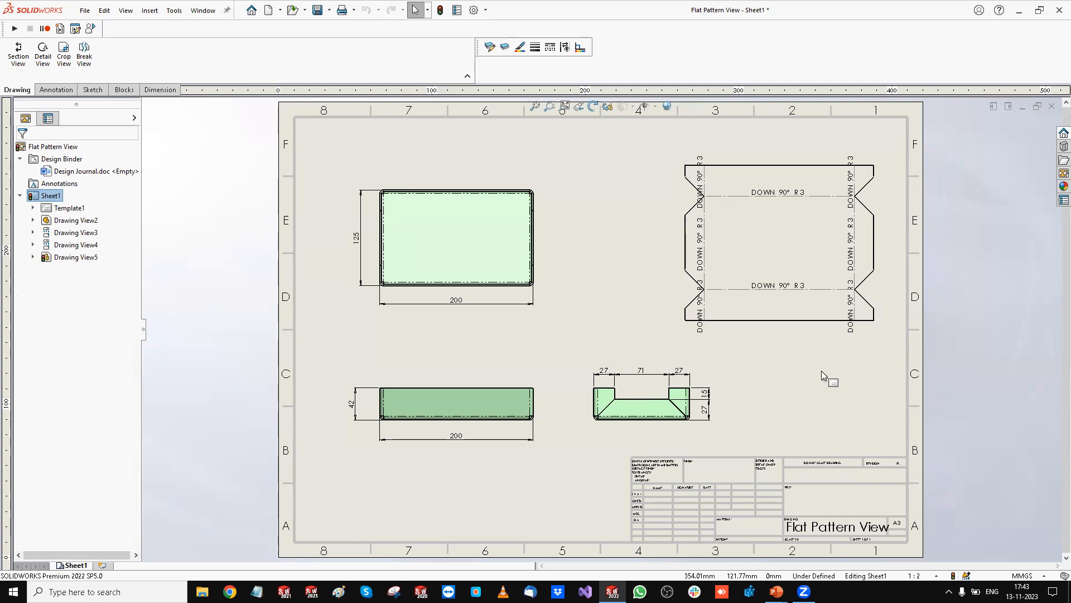
# Step: Hide the bend lines of the flat pattern view together with their bend notes
pyautogui.scroll(3, 837, 284)
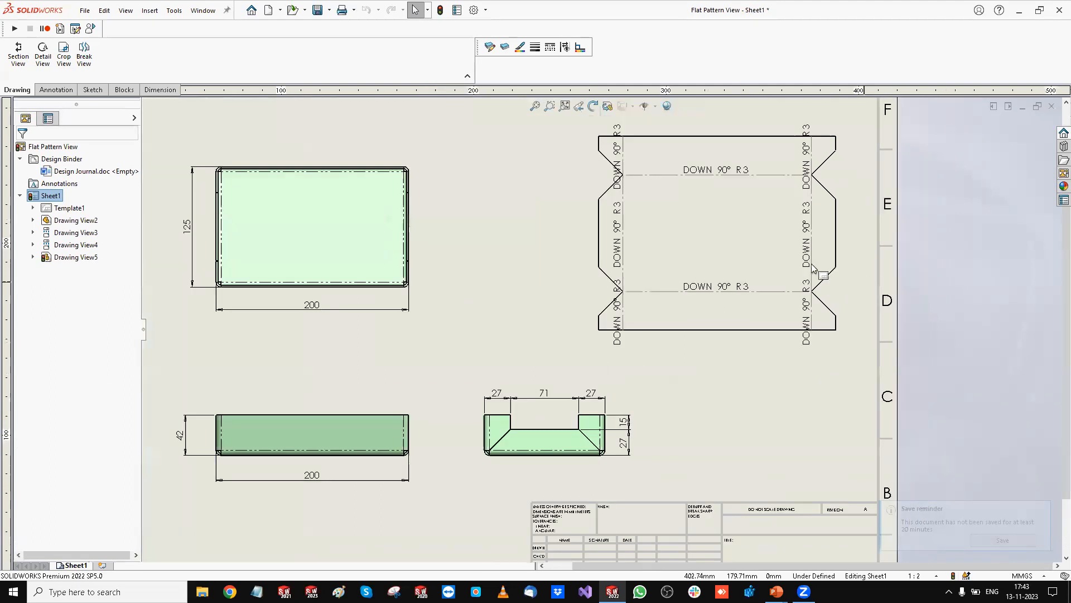
pyautogui.moveTo(685, 316)
pyautogui.mouseDown(button='middle')
pyautogui.moveTo(697, 376)
pyautogui.moveTo(717, 395)
pyautogui.mouseUp(button='middle')
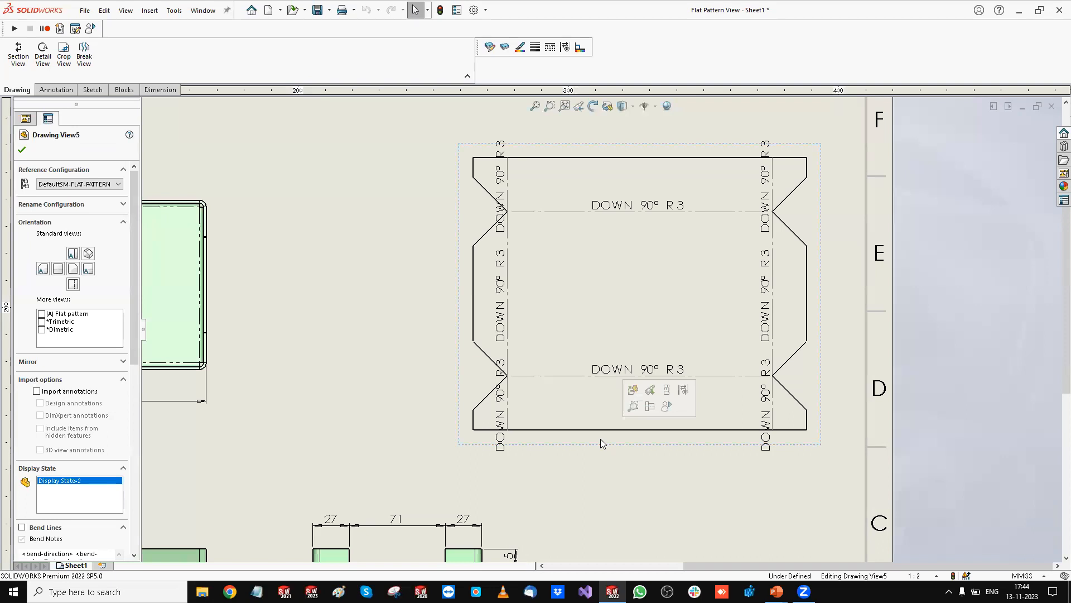
pyautogui.scroll(-2, 137, 334)
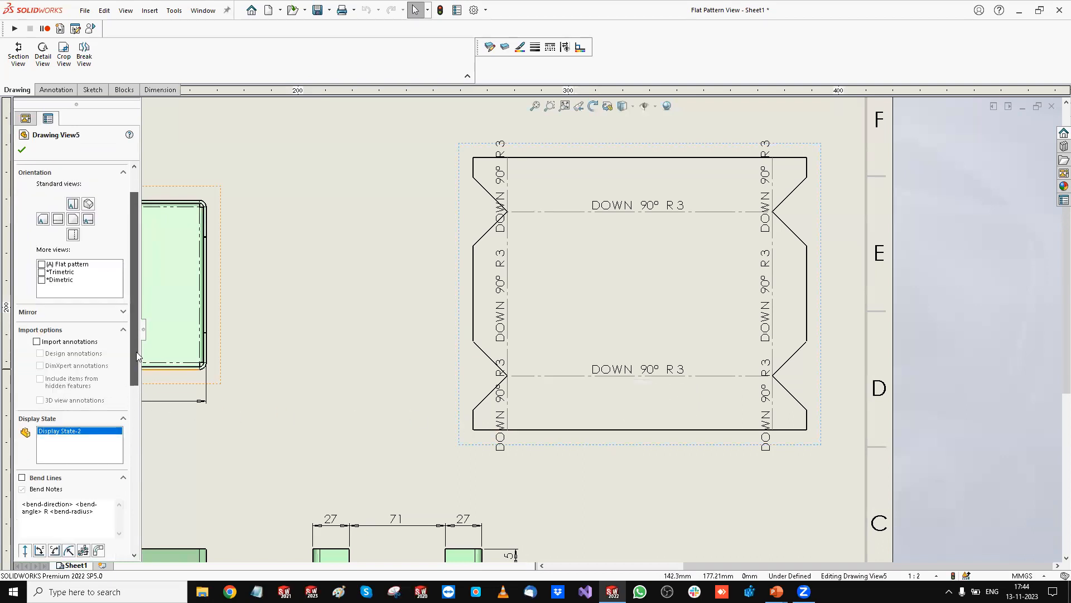
pyautogui.moveTo(138, 339); pyautogui.dragTo(135, 391)
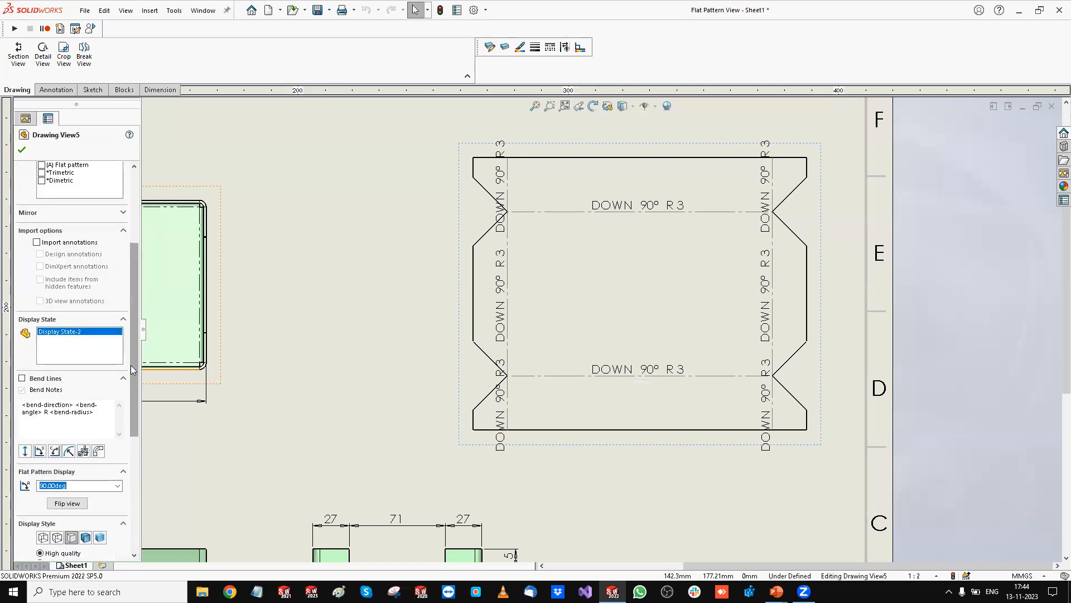
pyautogui.scroll(-2, 130, 365)
pyautogui.click(557, 212)
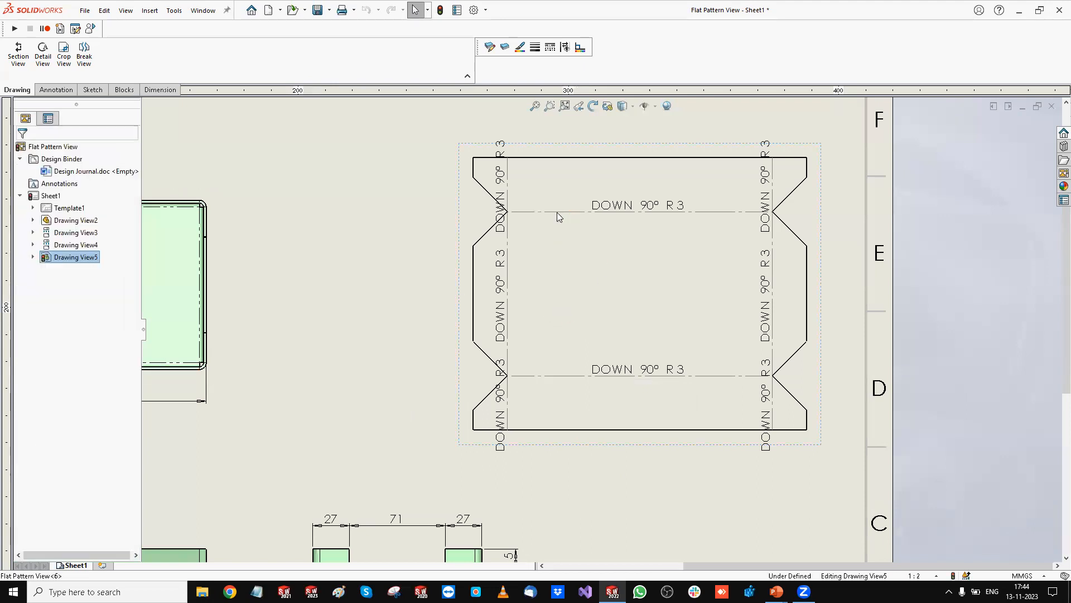
pyautogui.rightClick(557, 212)
pyautogui.click(585, 291)
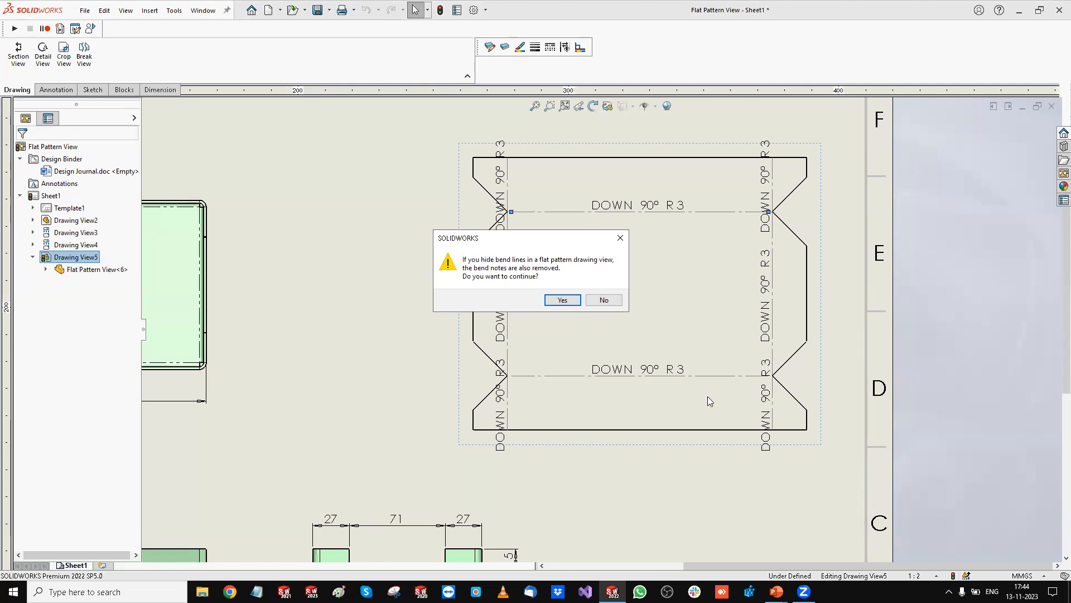
pyautogui.click(573, 305)
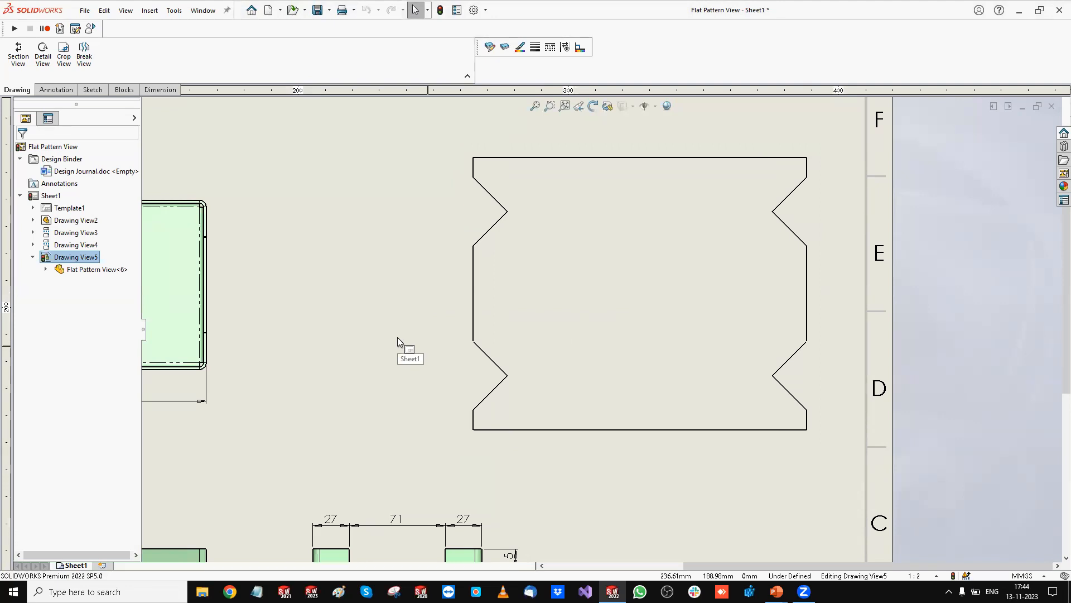
# Step: Turn the bend lines of the flat pattern view back on
pyautogui.click(491, 360)
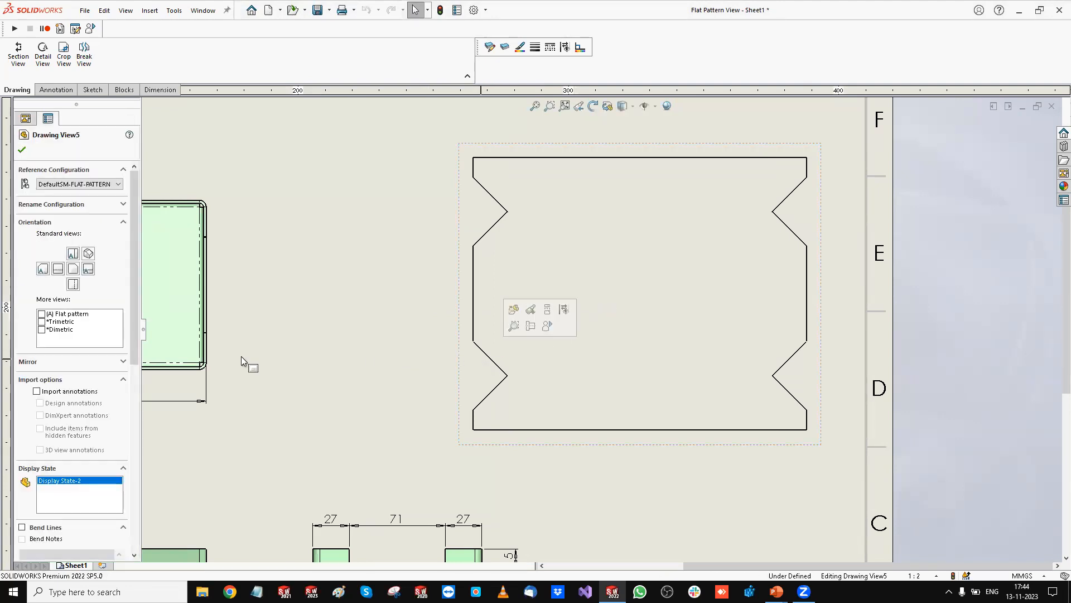
pyautogui.moveTo(132, 308); pyautogui.dragTo(133, 423)
pyautogui.click(22, 242)
pyautogui.click(420, 310)
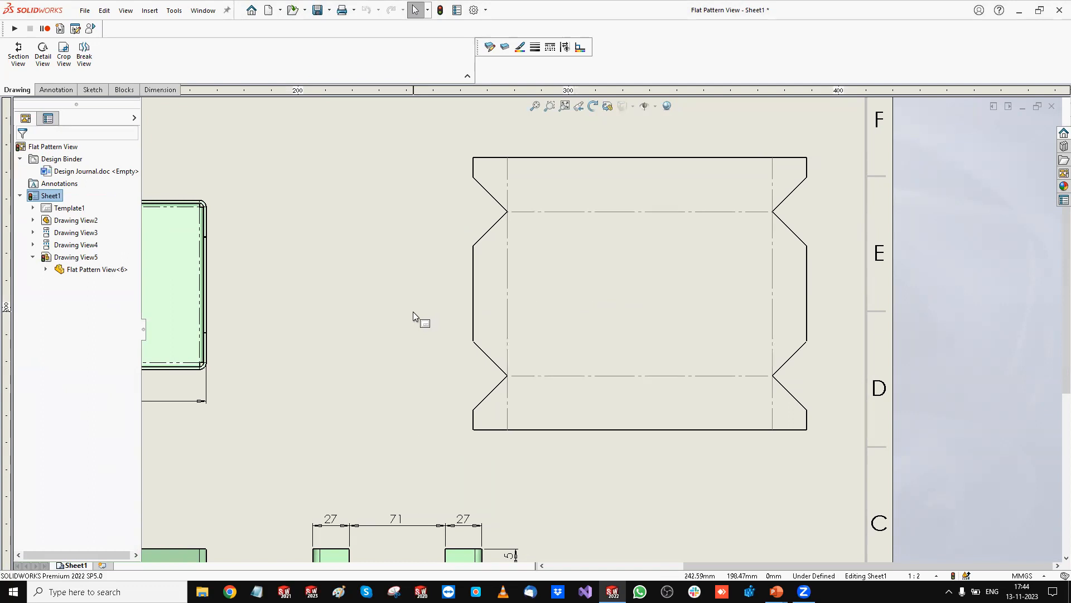
# Step: Turn the bend notes of the flat pattern view back on
pyautogui.click(572, 301)
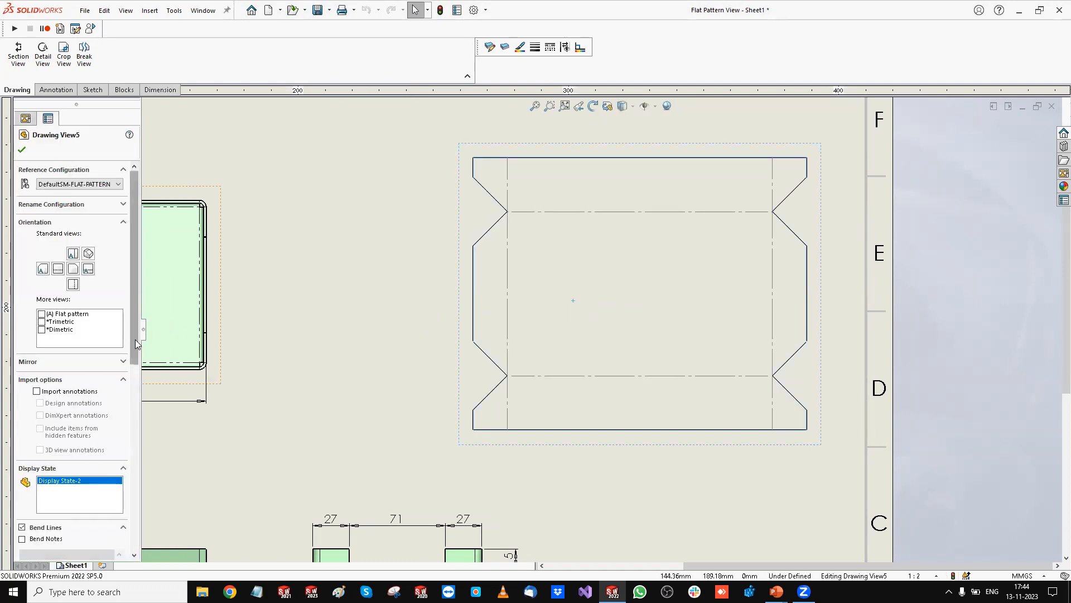
pyautogui.moveTo(134, 328); pyautogui.dragTo(134, 466)
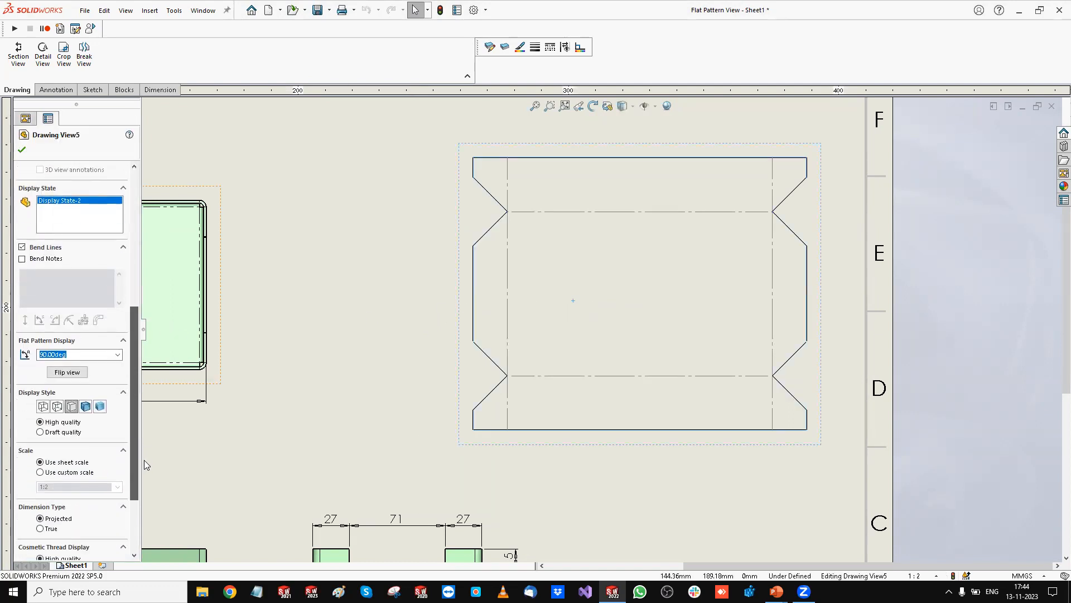
pyautogui.click(22, 257)
pyautogui.click(717, 477)
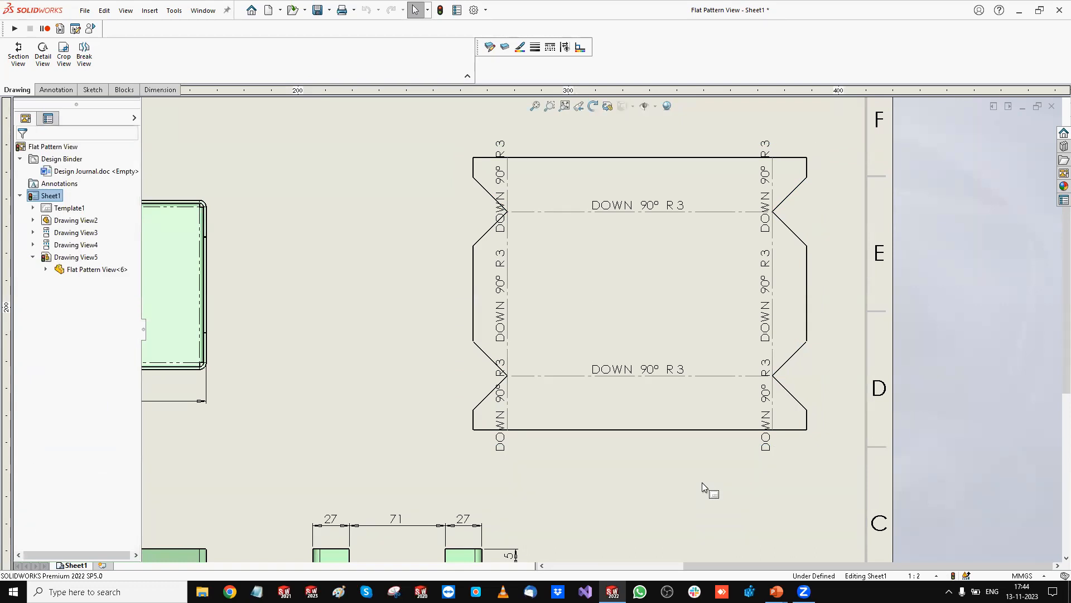
# Step: Open the part from the drawing's top view and show its configurations with their full names readable
pyautogui.press('f')
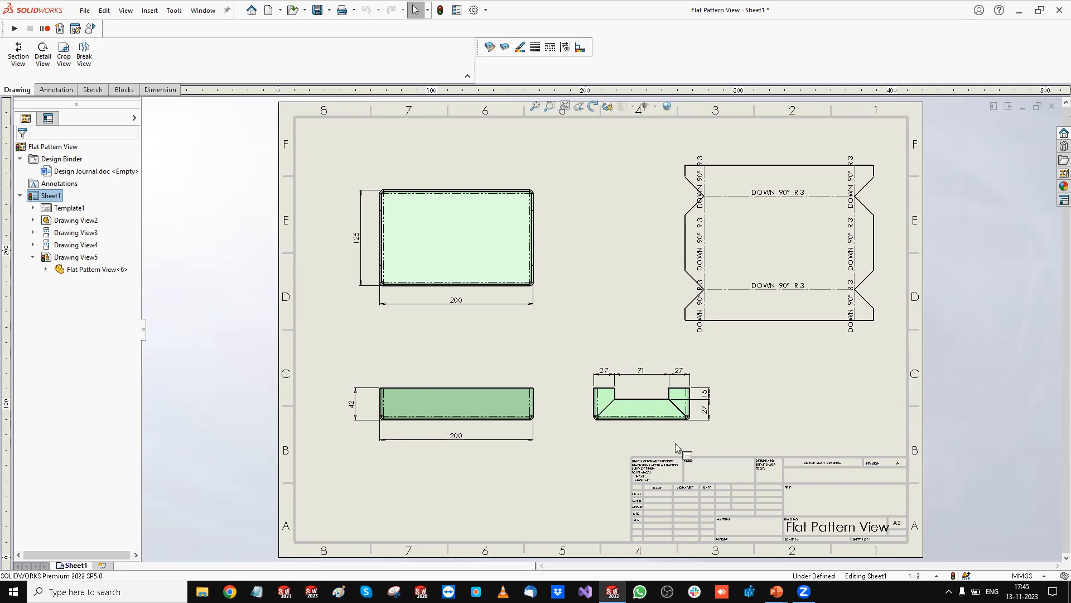
pyautogui.click(491, 231)
pyautogui.click(538, 177)
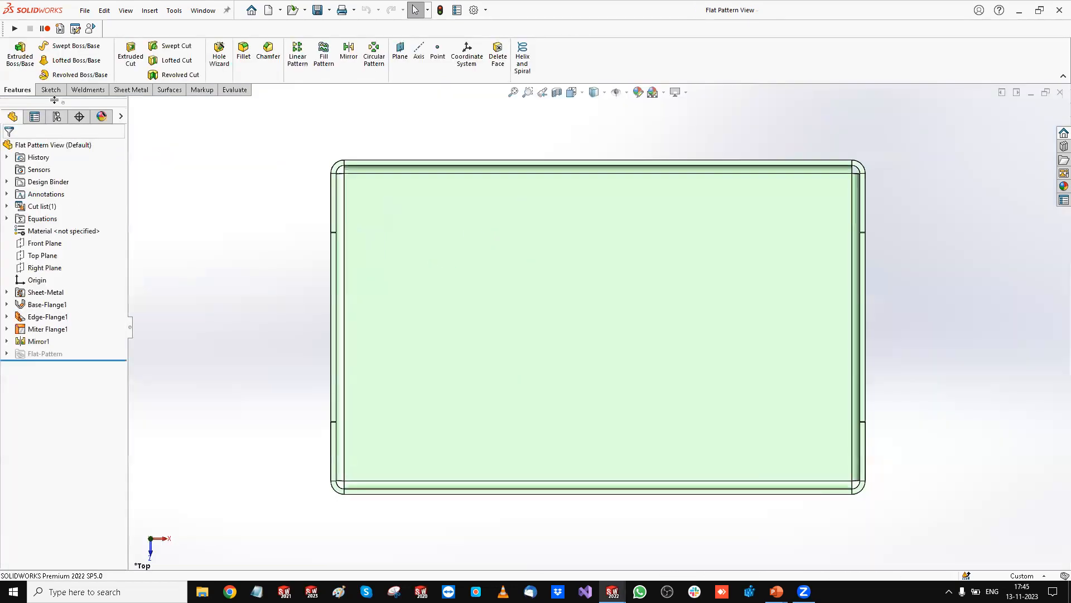
pyautogui.click(57, 117)
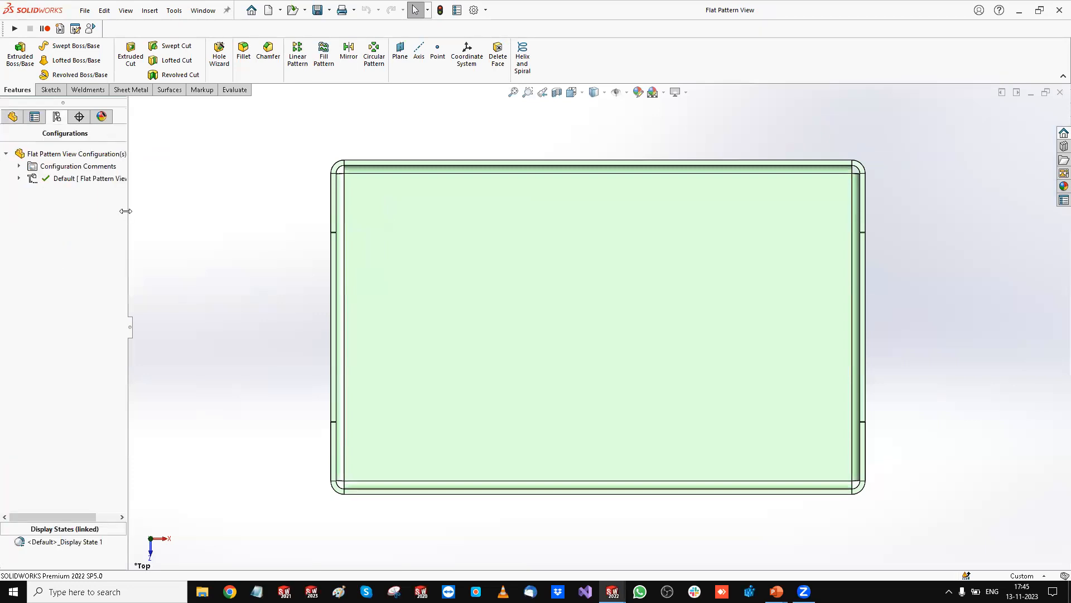
pyautogui.moveTo(127, 210); pyautogui.dragTo(249, 211)
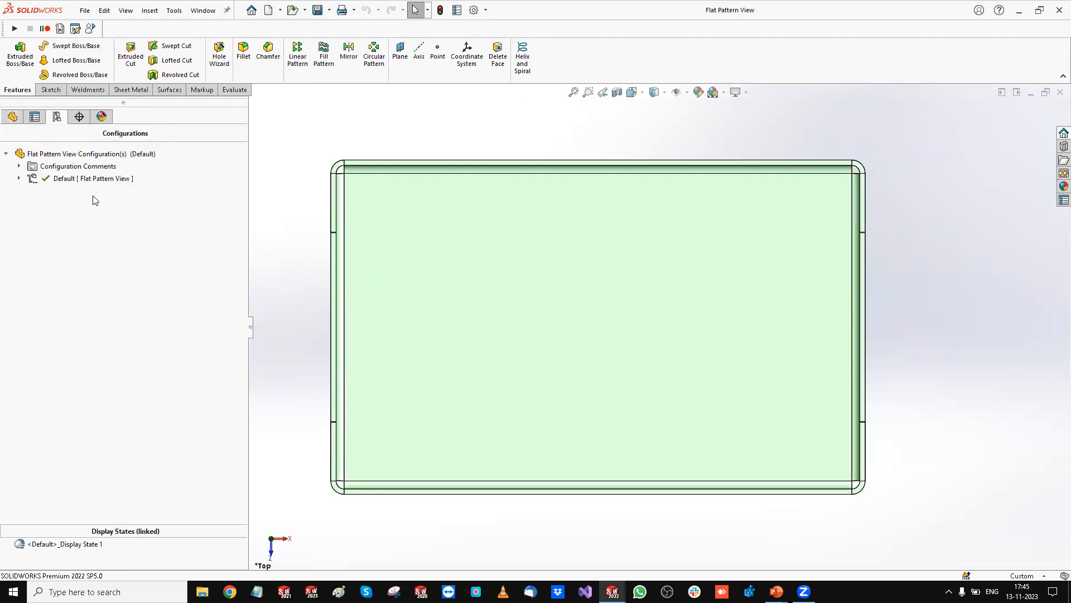
# Step: Activate the DefaultSM-FLAT-PATTERN configuration of the sheet metal part and view the whole flattened part
pyautogui.click(18, 178)
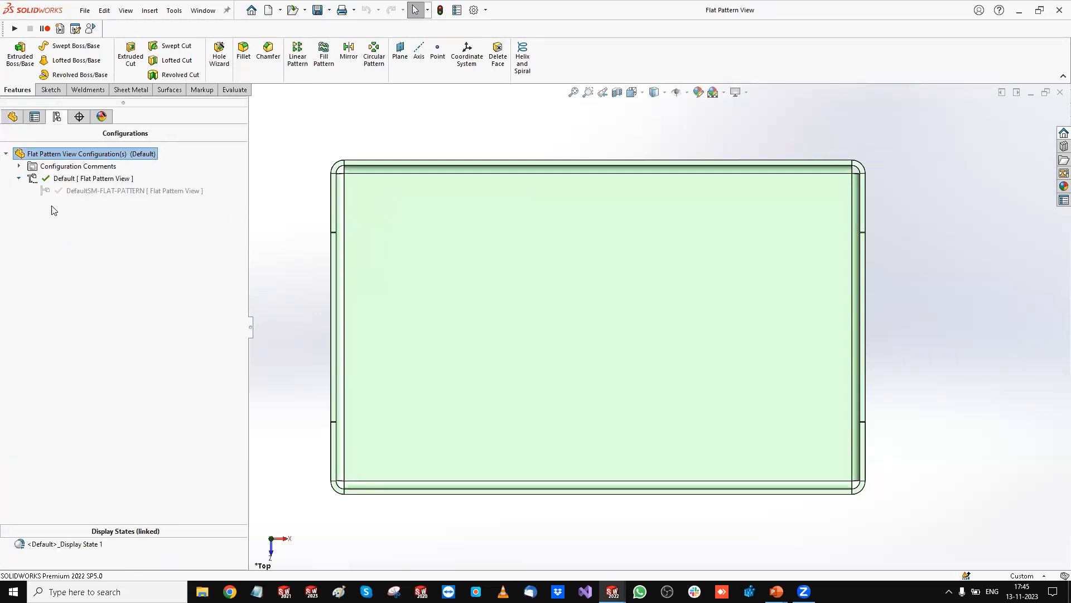
pyautogui.click(118, 188)
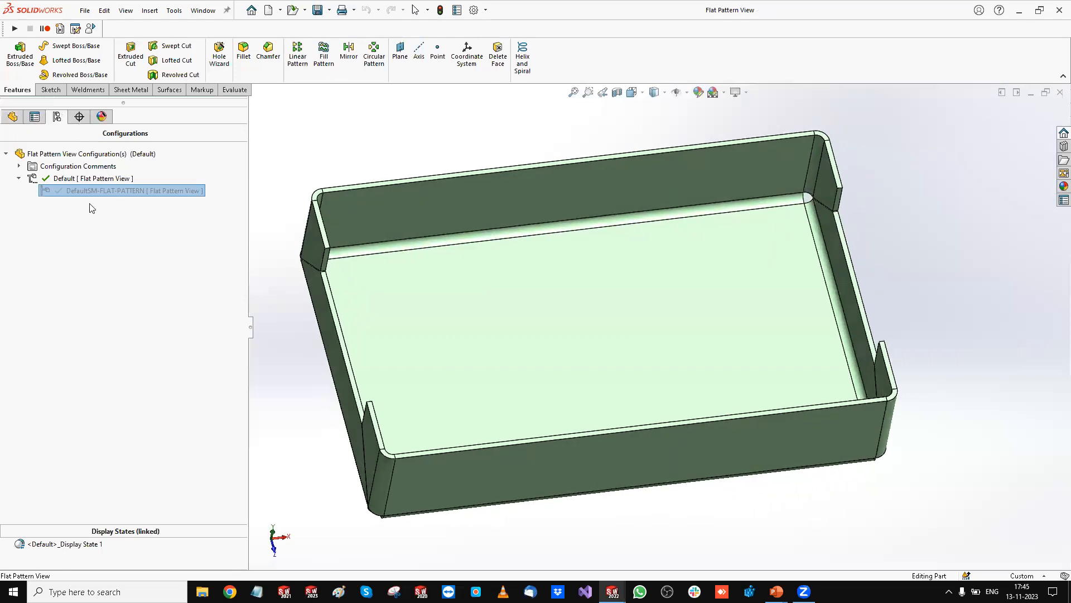
pyautogui.doubleClick(97, 188)
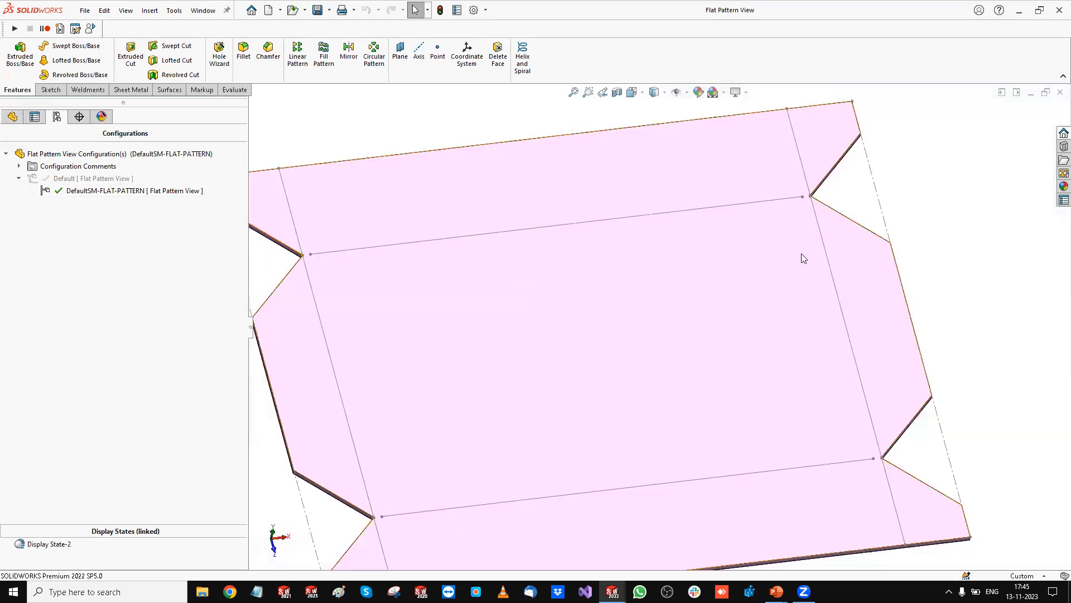
pyautogui.scroll(3, 645, 431)
pyautogui.scroll(1, 655, 426)
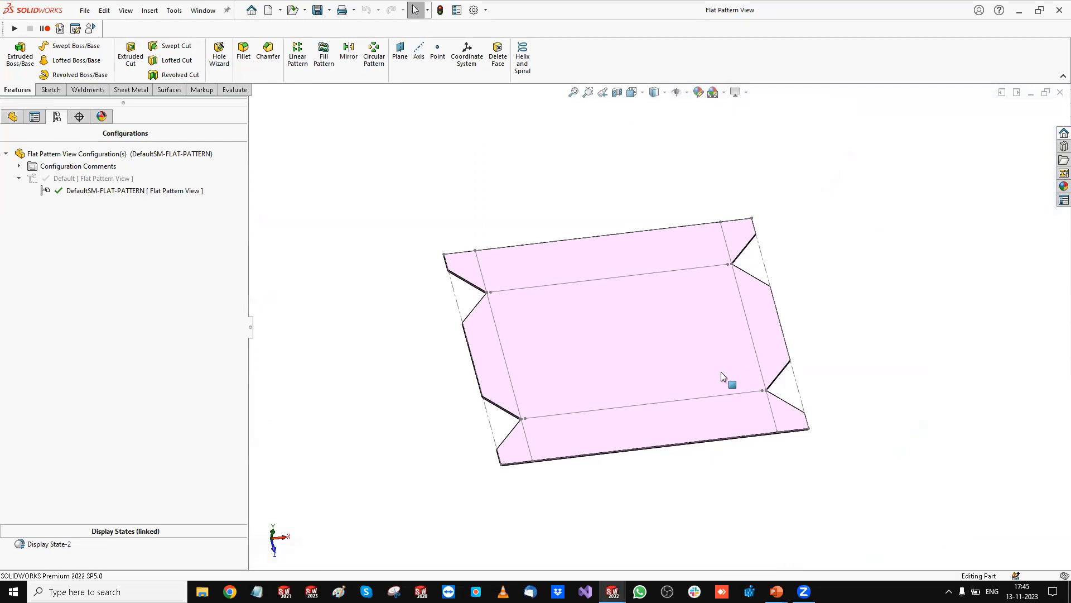
pyautogui.moveTo(703, 374); pyautogui.dragTo(652, 366, button='middle')
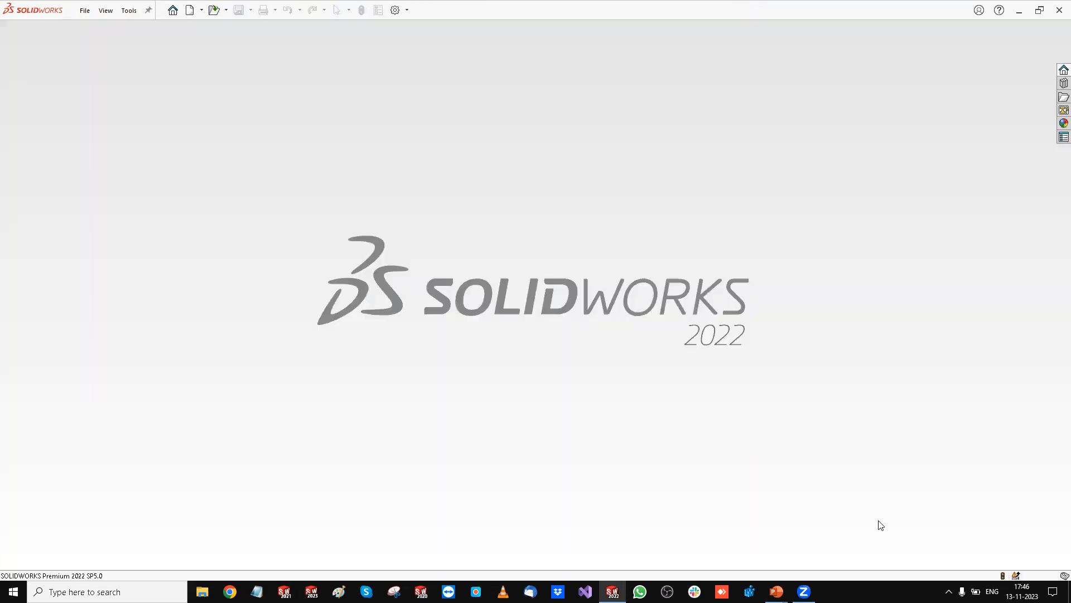
# Step: Switch to the PowerPoint slide show
pyautogui.hotkey('alt', 'Tab')
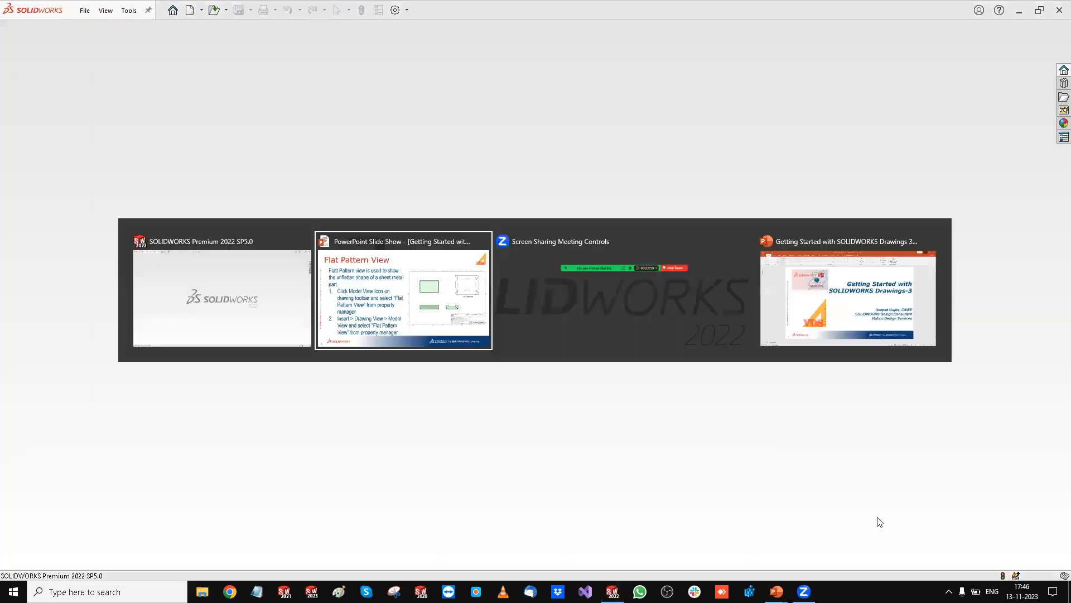
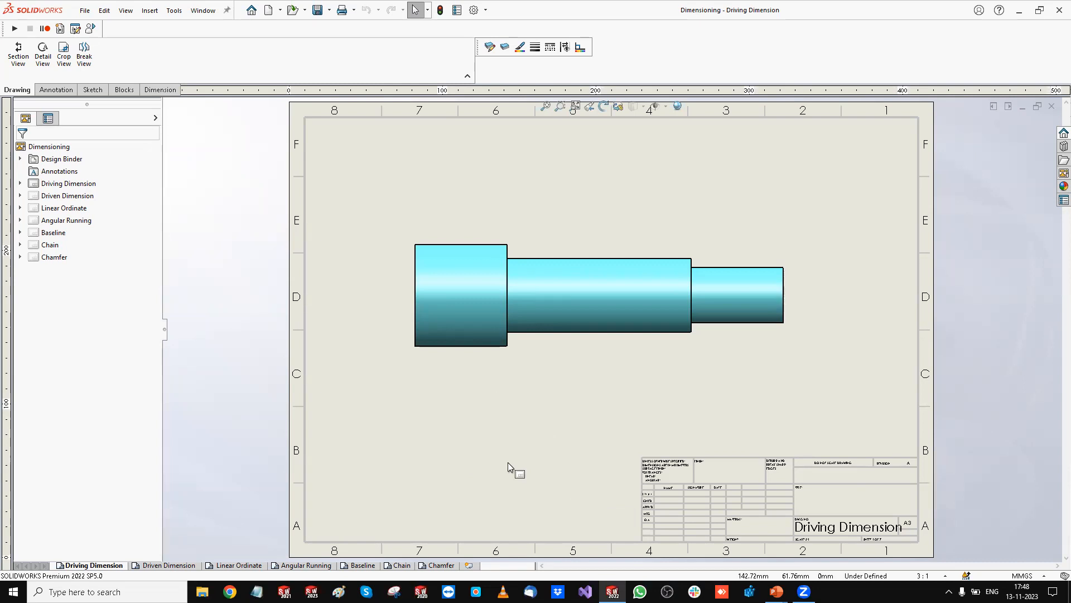
# Step: Insert the dimensions marked for drawing as model items from the entire model into the Driving Dimension sheet's view
pyautogui.click(166, 92)
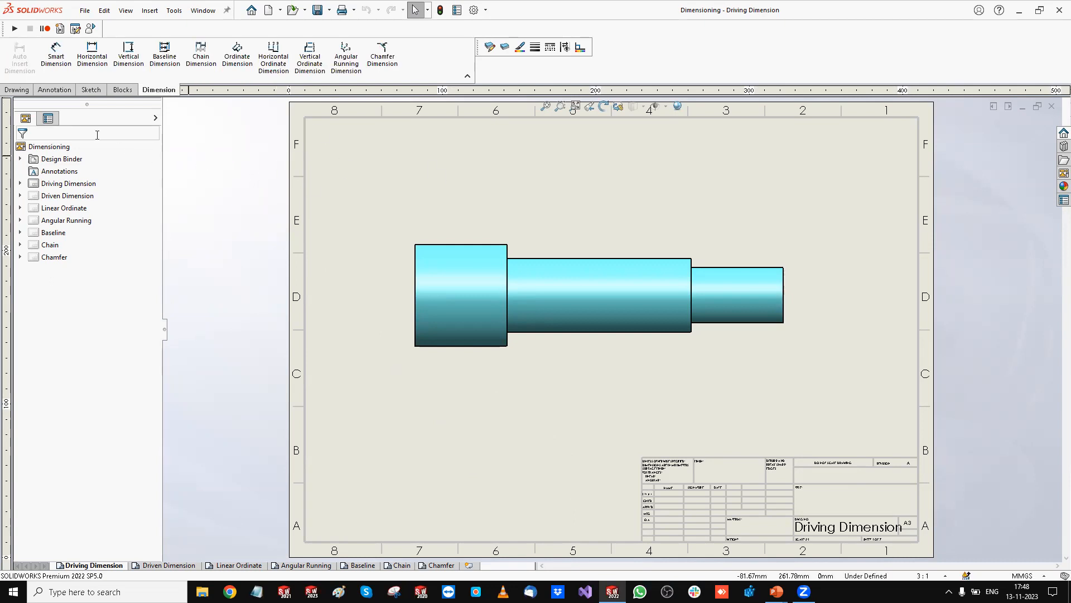
pyautogui.click(149, 11)
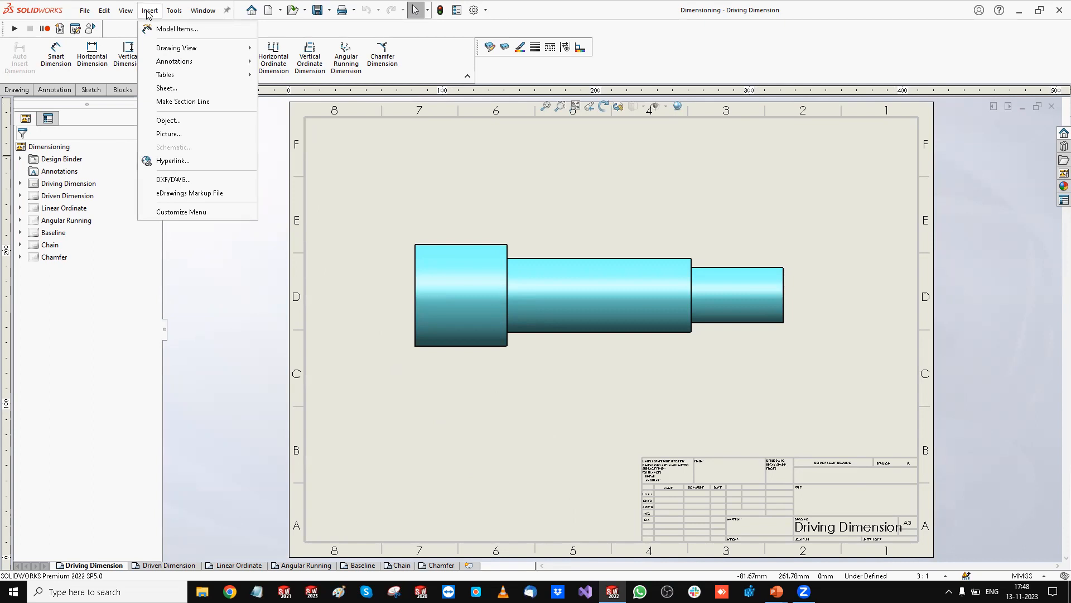
pyautogui.click(181, 30)
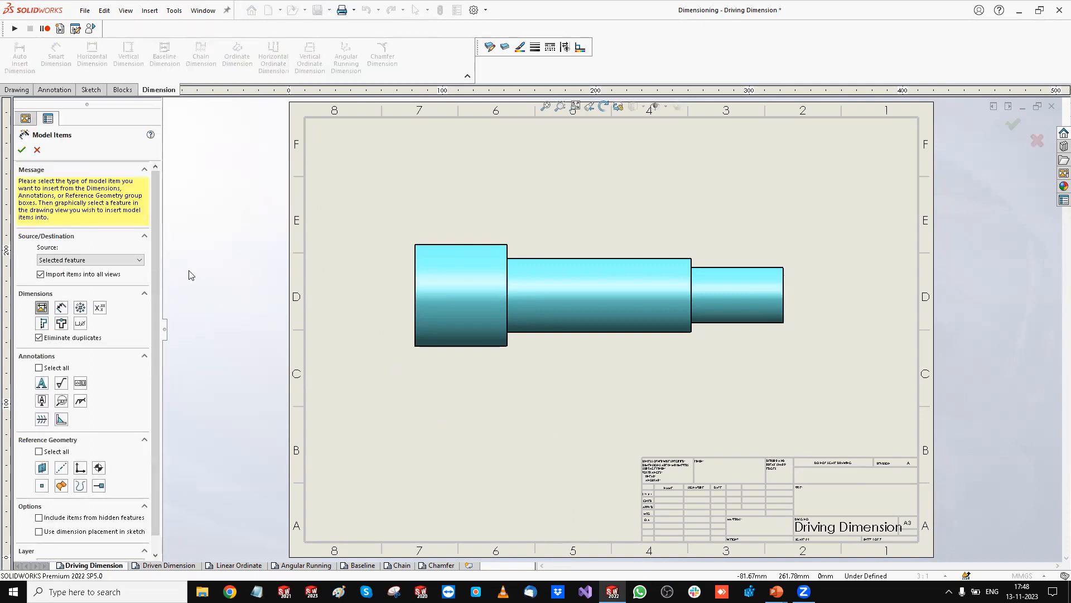
pyautogui.click(136, 261)
pyautogui.click(127, 270)
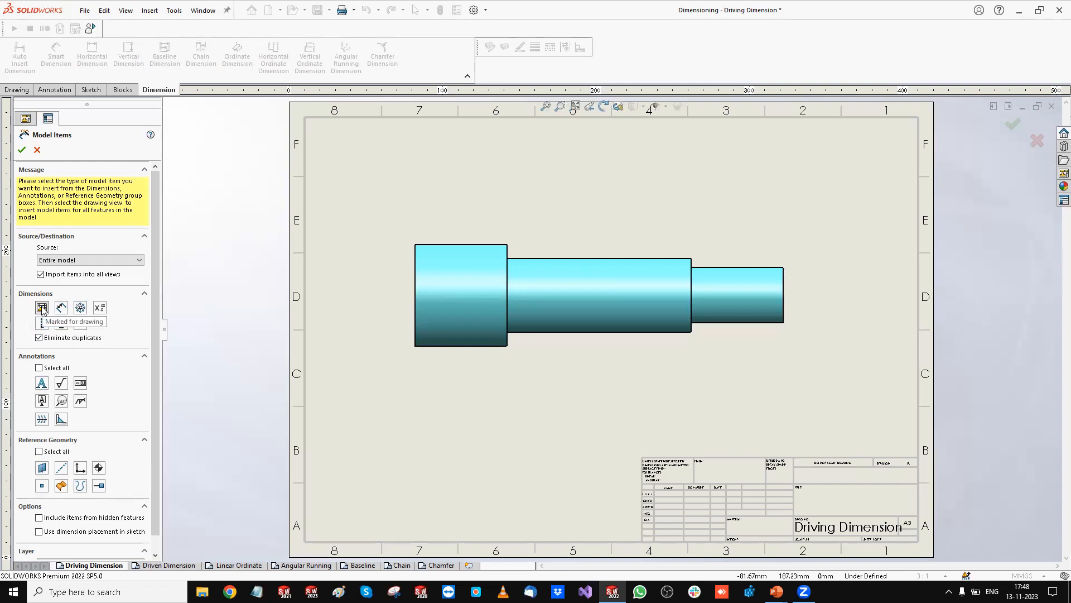
pyautogui.click(22, 149)
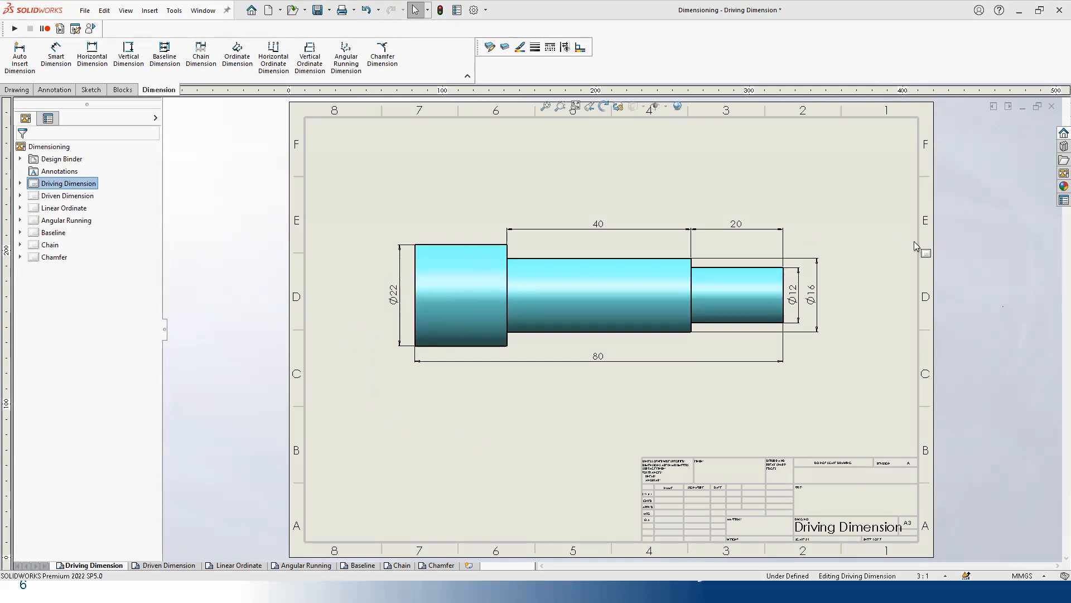
# Step: Set the diameter of the shaft's largest section to 25 mm from the drawing dimension and rebuild
pyautogui.click(394, 294)
pyautogui.doubleClick(393, 294)
pyautogui.write('25')
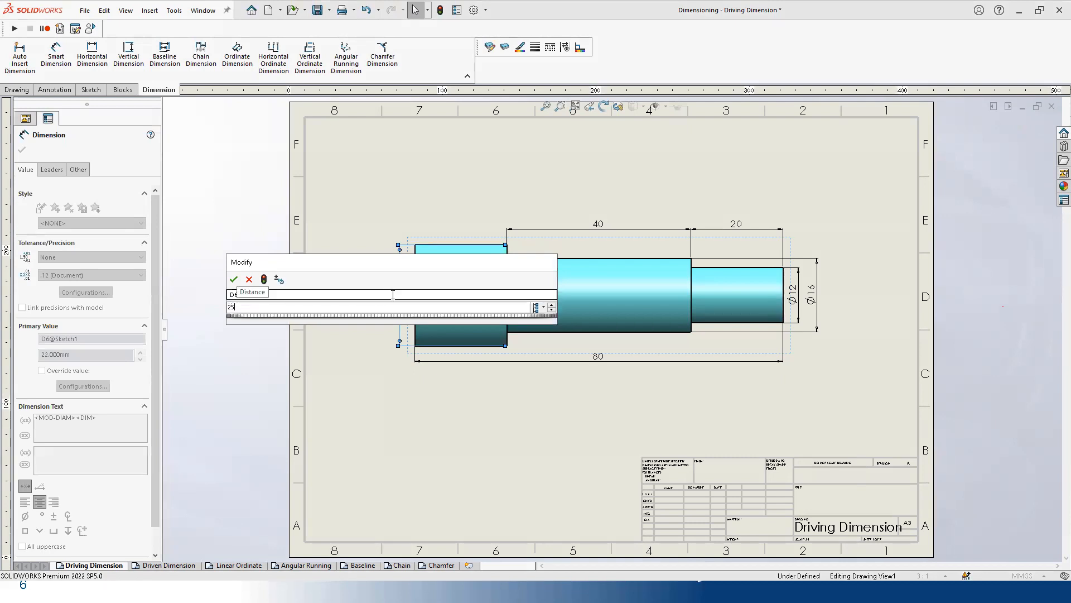
pyautogui.press('Return')
pyautogui.click(350, 379)
pyautogui.hotkey('ctrl', 'b')
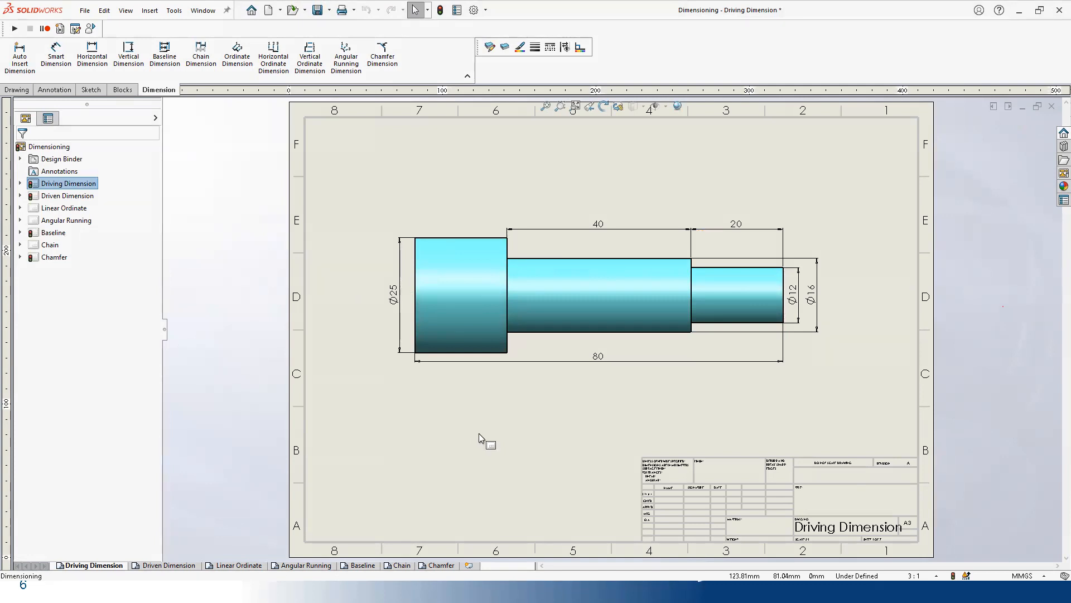
# Step: Restore the diameter of the shaft's largest section to 22 mm from the drawing dimension and rebuild
pyautogui.doubleClick(399, 294)
pyautogui.press('Return')
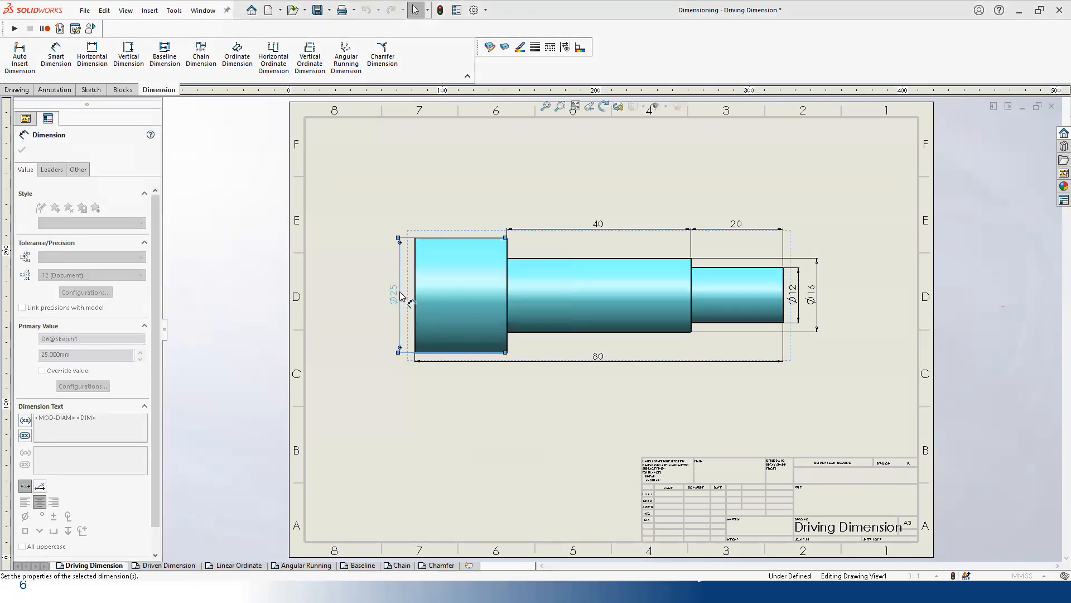
pyautogui.click(523, 405)
pyautogui.hotkey('ctrl', 'b')
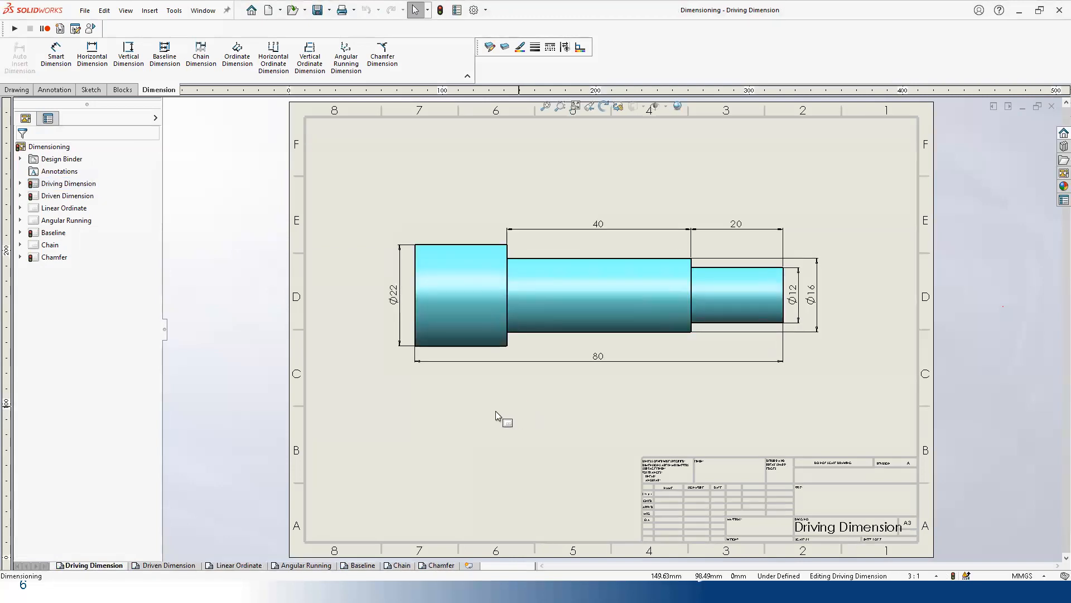
# Step: On the Driven Dimension sheet, add Smart Dimensions for the diameters of the shaft's smallest and middle sections
pyautogui.click(160, 565)
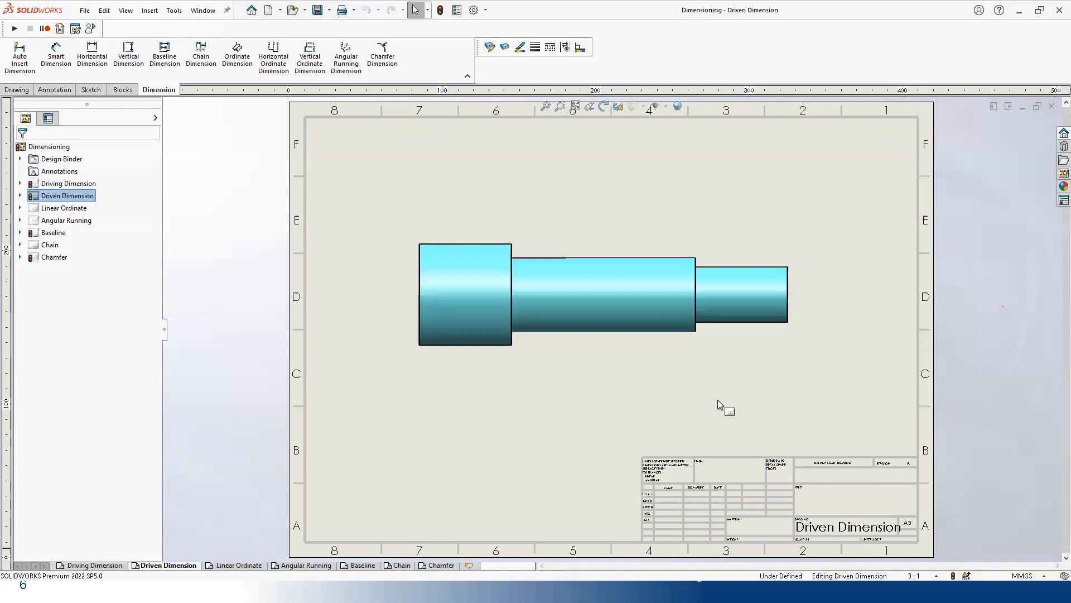
pyautogui.click(59, 67)
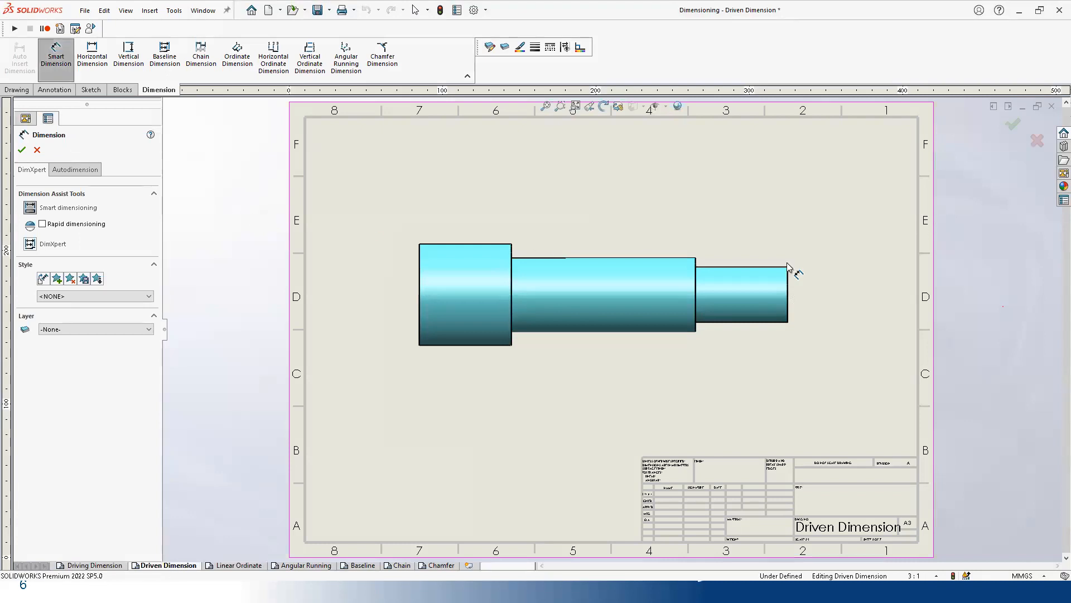
pyautogui.click(787, 293)
pyautogui.click(823, 297)
pyautogui.click(697, 288)
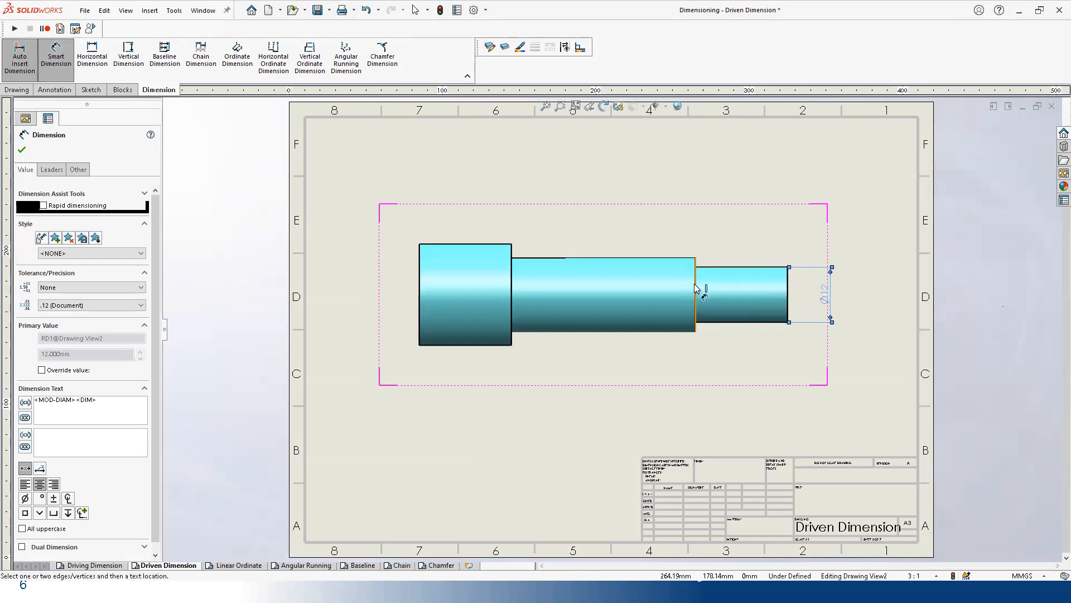
pyautogui.click(859, 293)
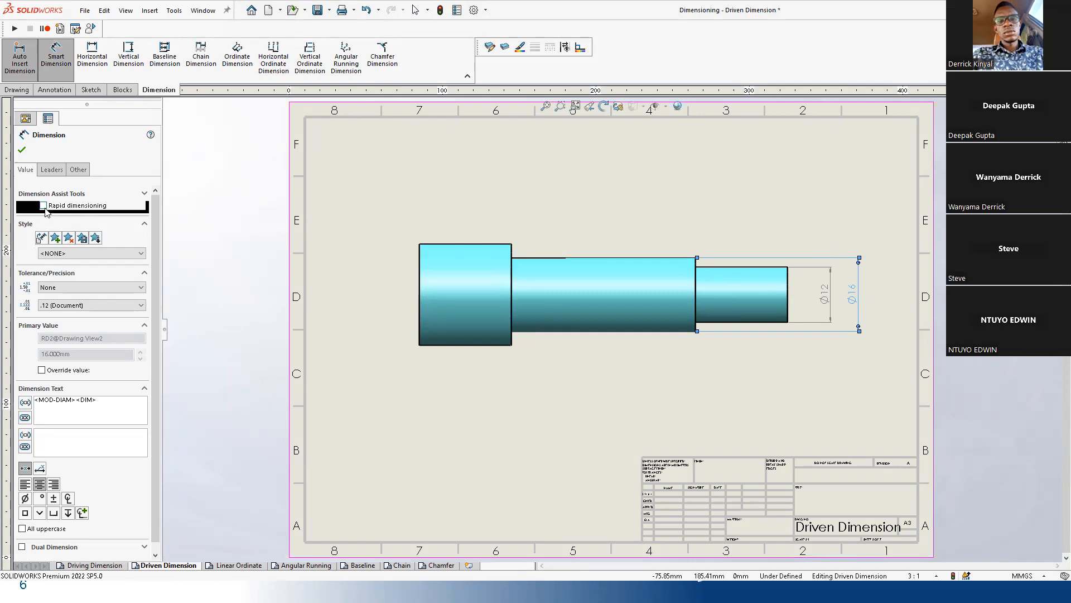
# Step: Turn on rapid dimensioning and dimension the diameter of the shaft's largest section, placed beside its outer end face
pyautogui.click(44, 206)
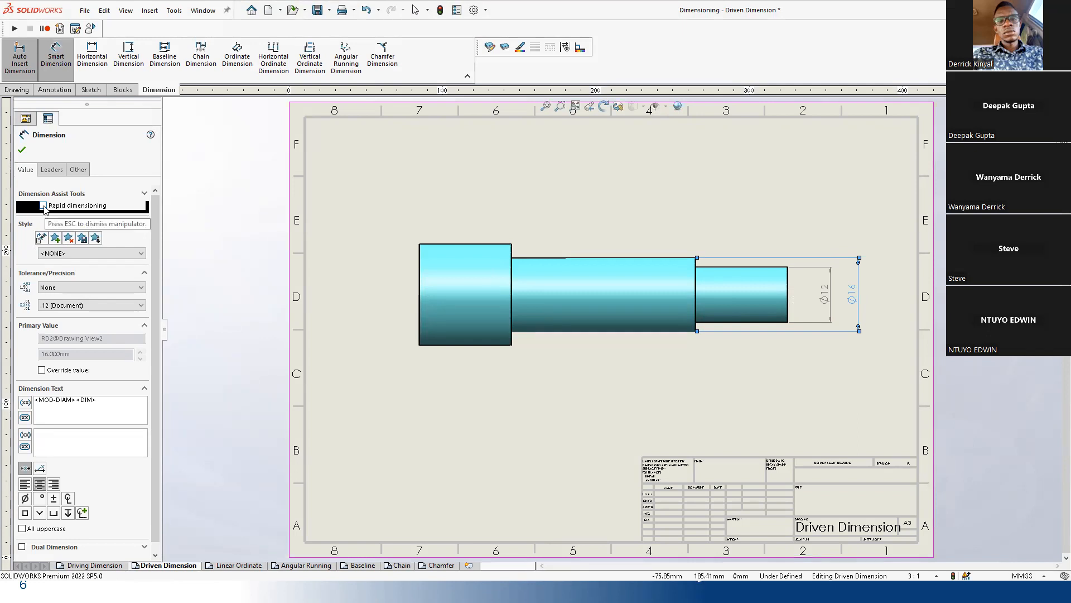
pyautogui.click(421, 261)
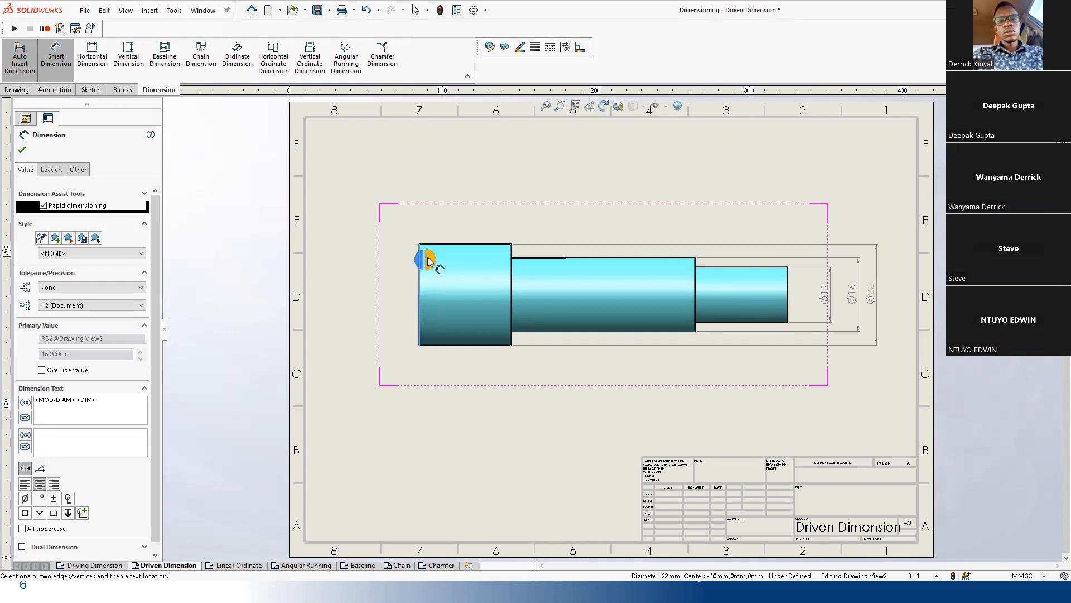
pyautogui.click(422, 260)
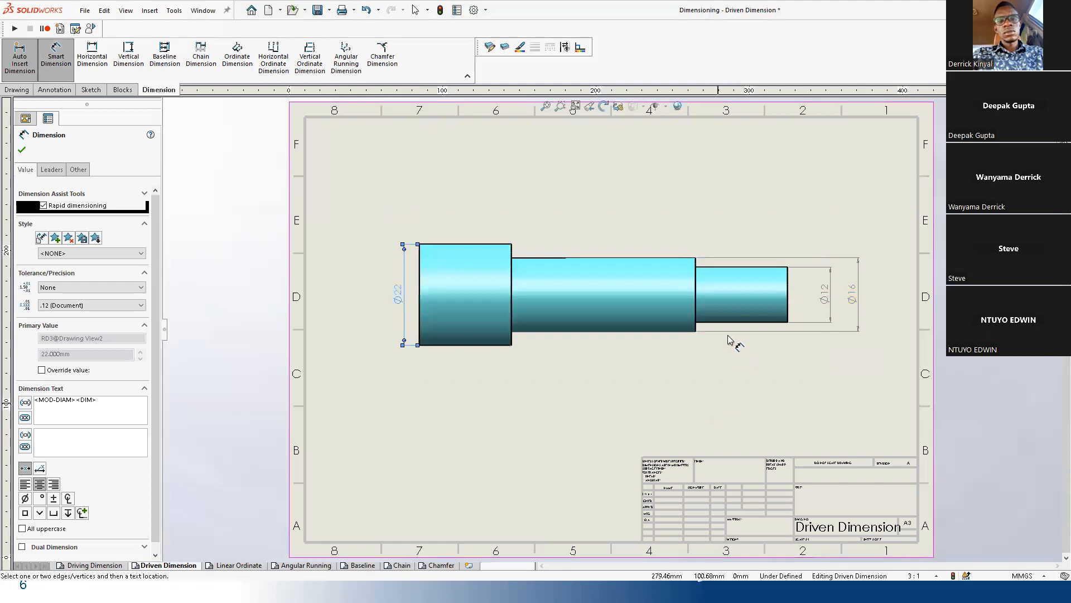
# Step: Dimension the length of the shaft's smallest section above the view
pyautogui.click(697, 326)
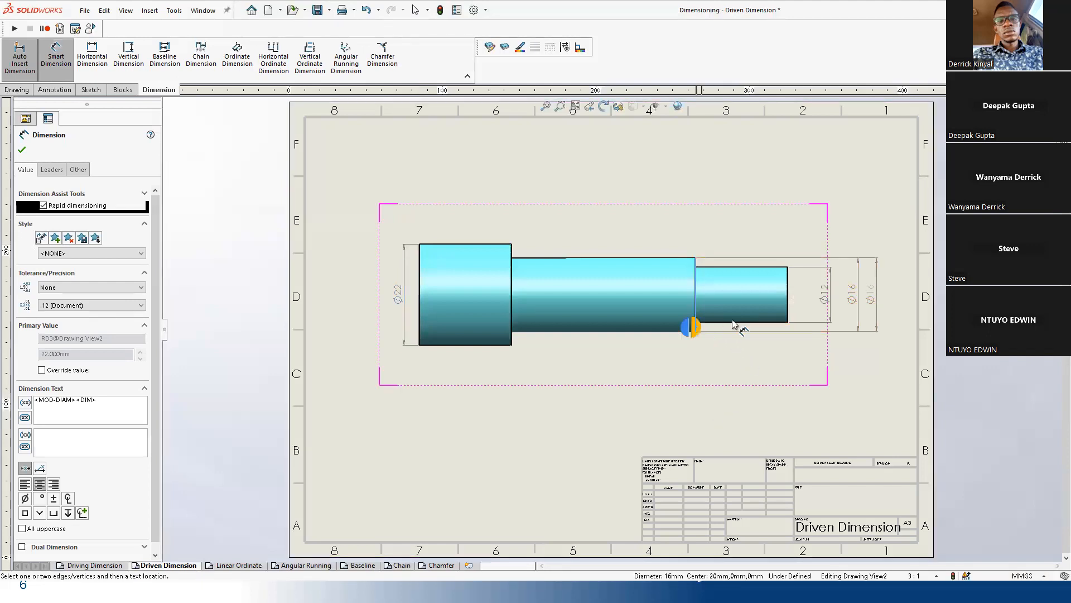
pyautogui.click(787, 299)
pyautogui.click(786, 289)
pyautogui.click(769, 343)
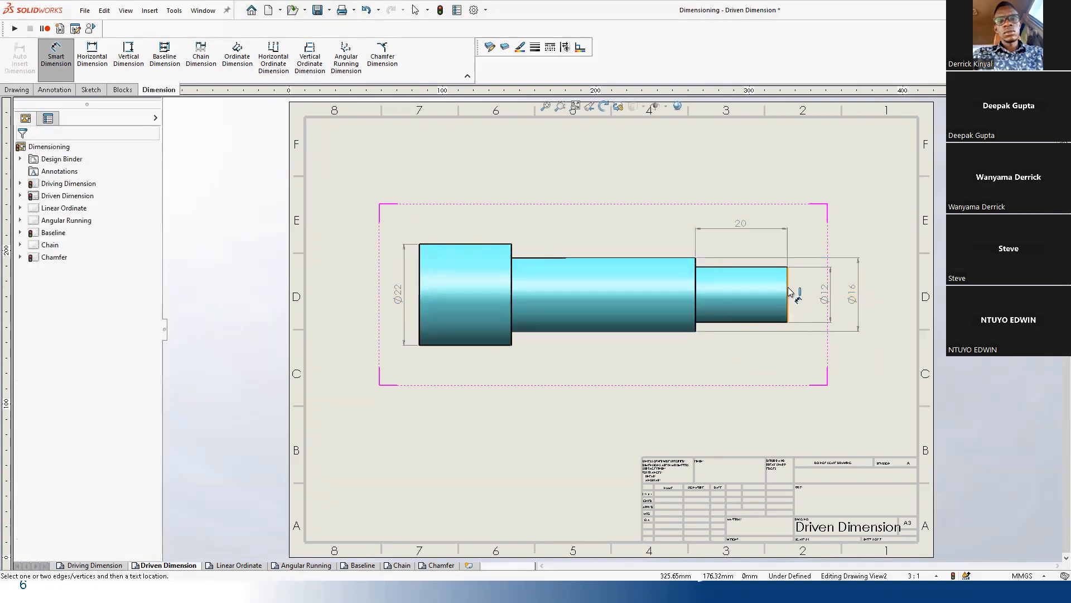
# Step: Dimension from the small end face to the largest section's shoulder above the view, and the shaft's overall length below it
pyautogui.click(512, 283)
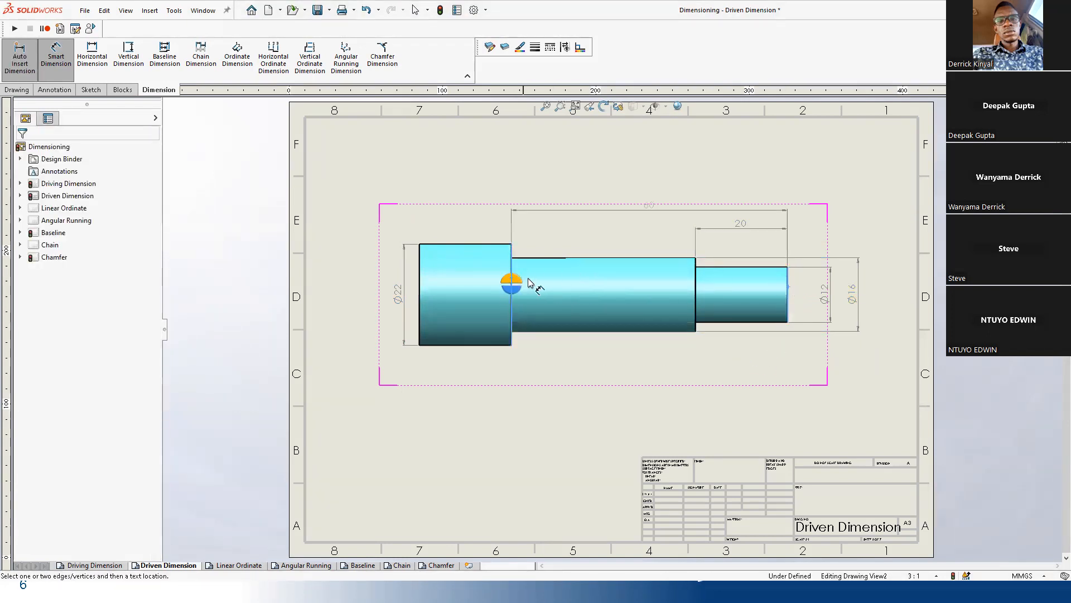
pyautogui.click(785, 294)
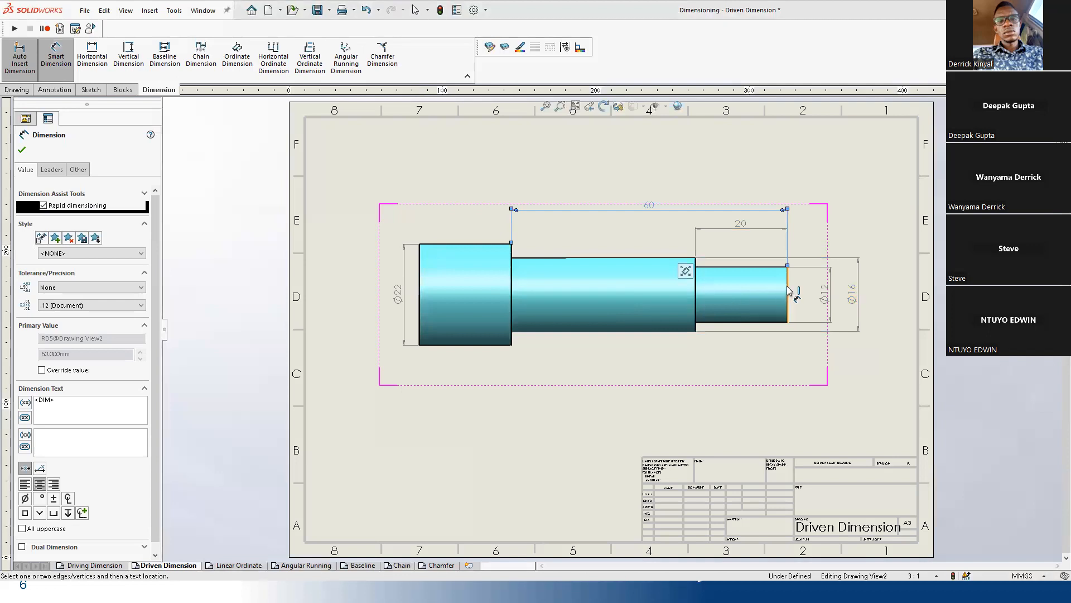
pyautogui.click(426, 290)
pyautogui.click(461, 357)
pyautogui.press('Escape')
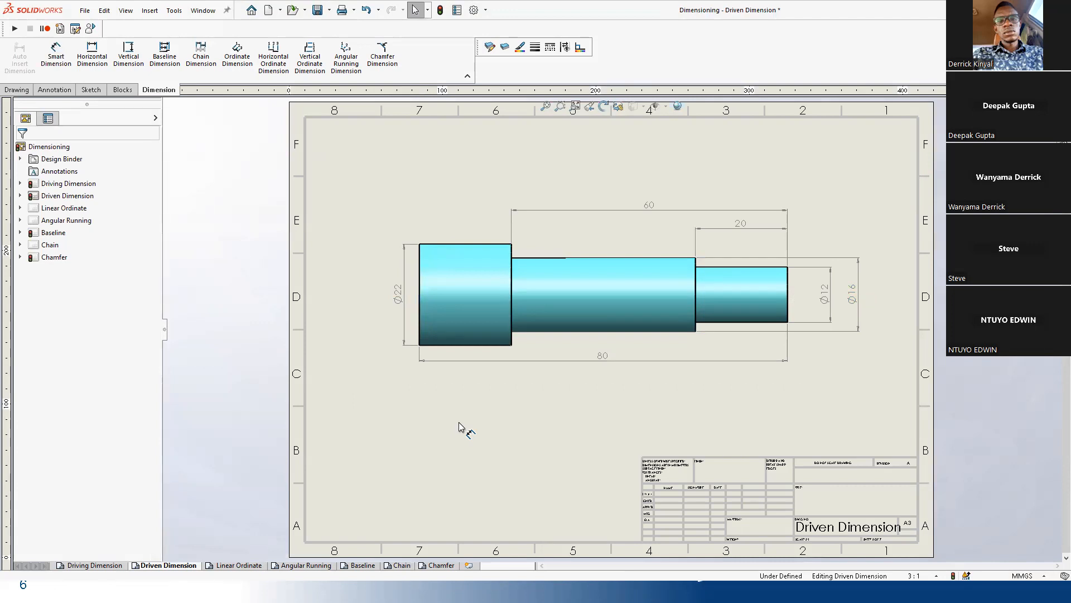
# Step: Open the shaft part from its view on the Driven Dimension sheet
pyautogui.click(397, 294)
pyautogui.click(371, 349)
pyautogui.click(541, 340)
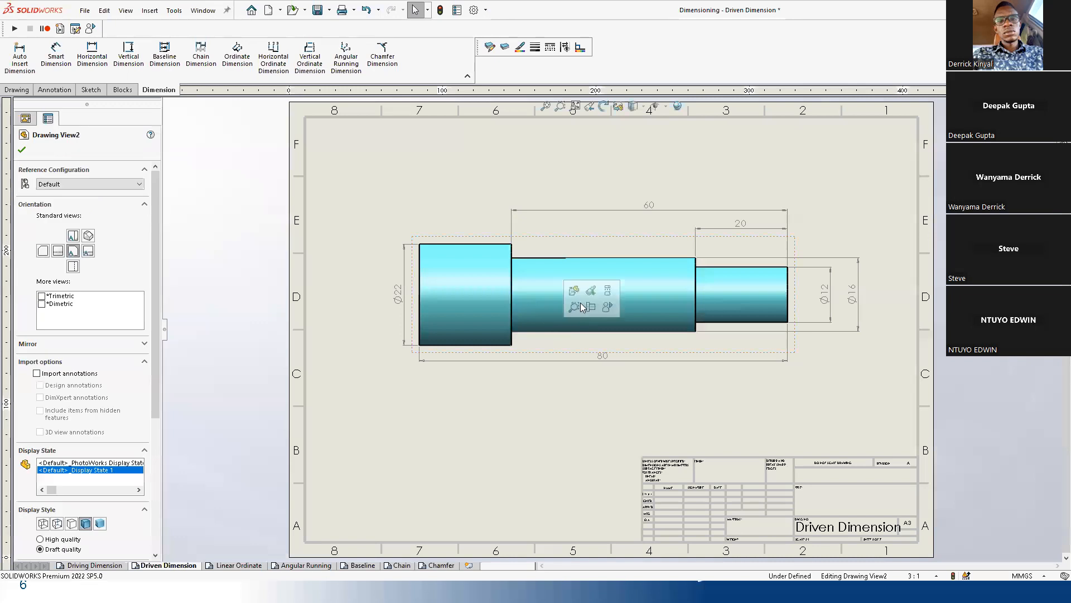
pyautogui.click(587, 289)
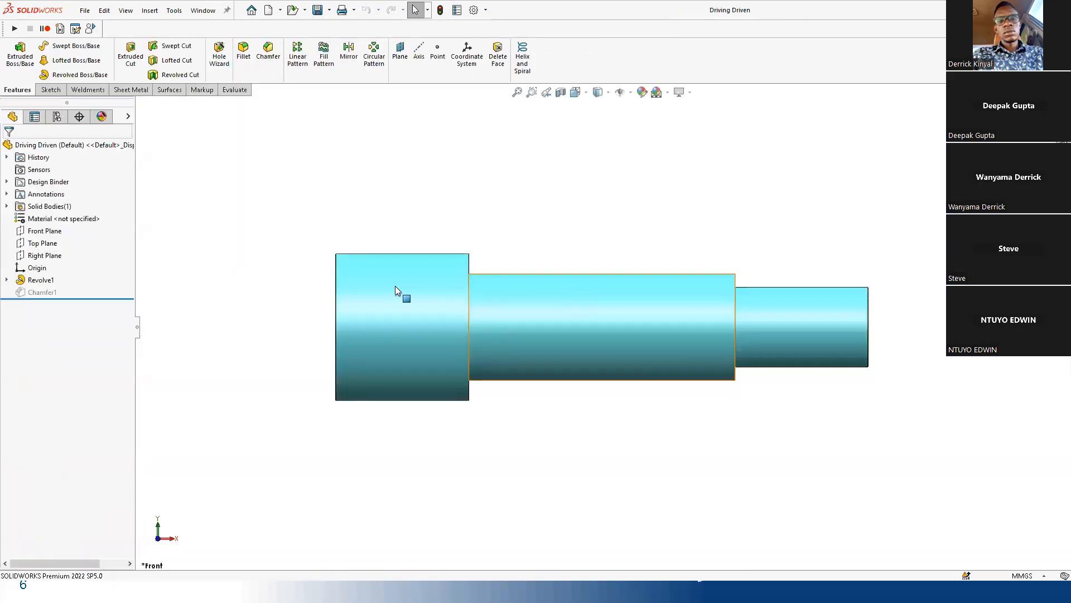
# Step: Set the diameter of the shaft's smallest section to 10 mm in the part's Revolve1 feature and return to the drawing
pyautogui.doubleClick(373, 316)
pyautogui.scroll(5, 487, 343)
pyautogui.moveTo(488, 342); pyautogui.dragTo(467, 343, button='middle')
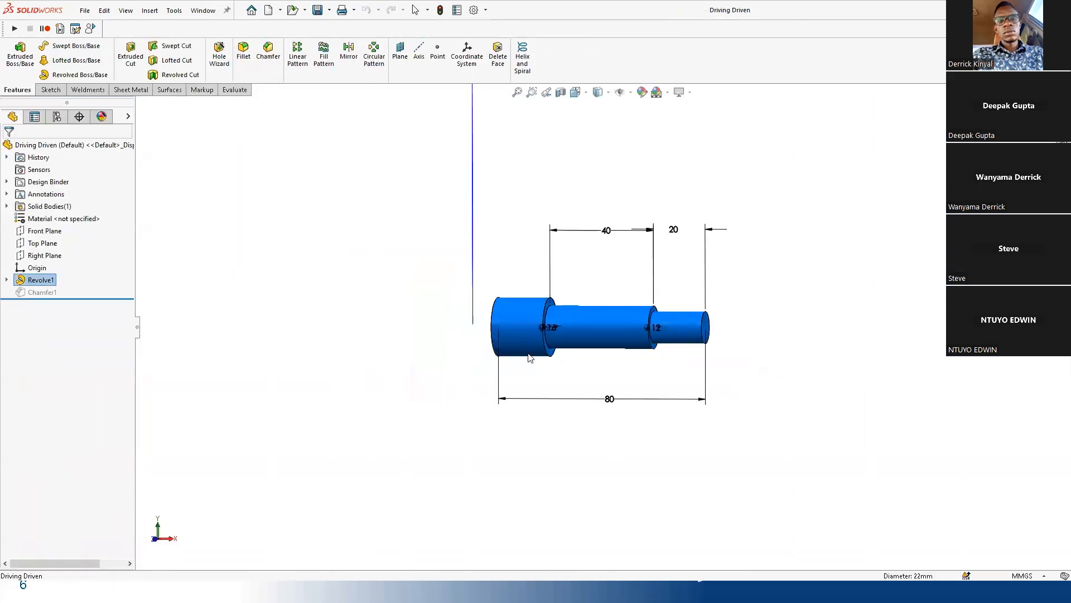
pyautogui.doubleClick(650, 328)
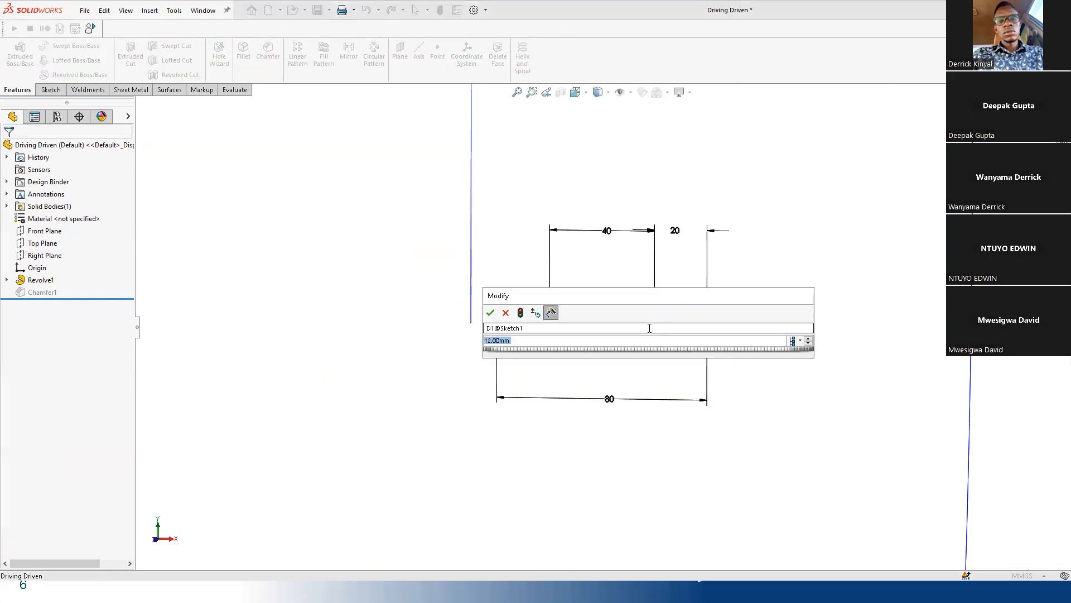
pyautogui.press('Return')
pyautogui.click(416, 381)
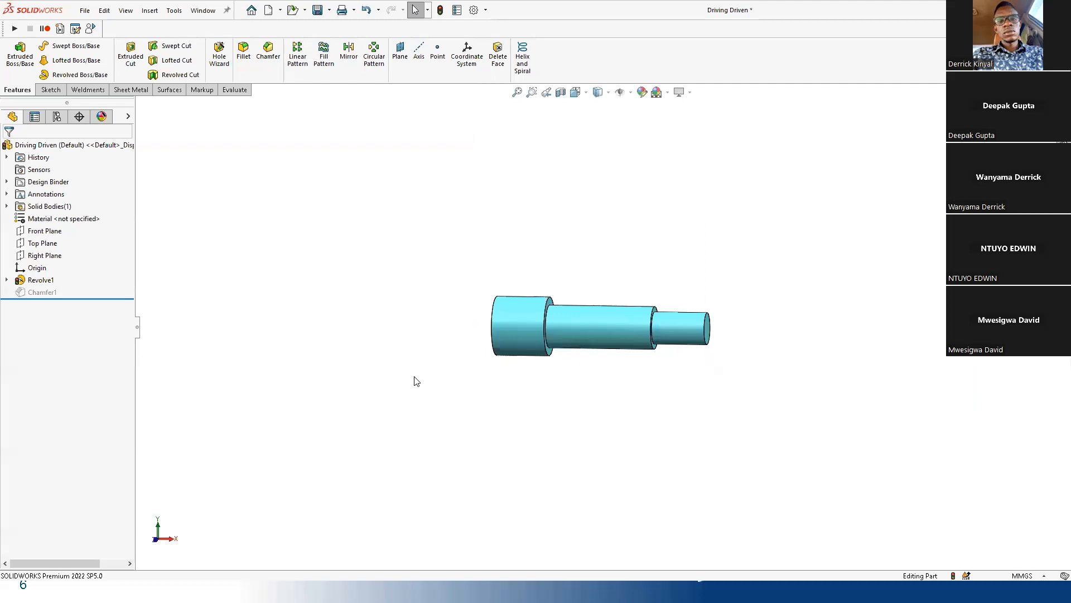
pyautogui.hotkey('ctrl', 'Tab')
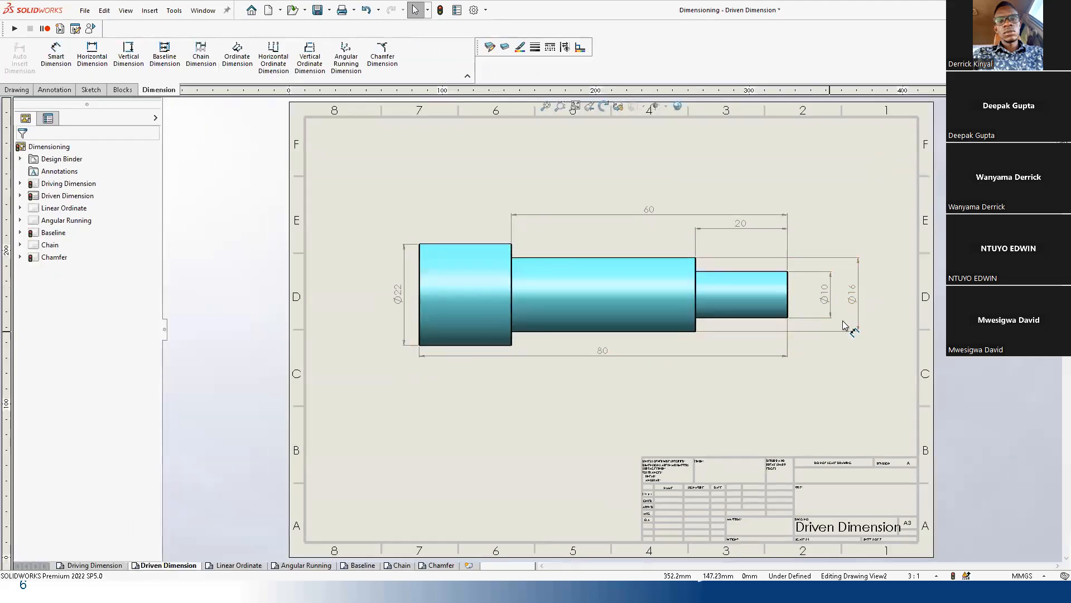
pyautogui.click(806, 369)
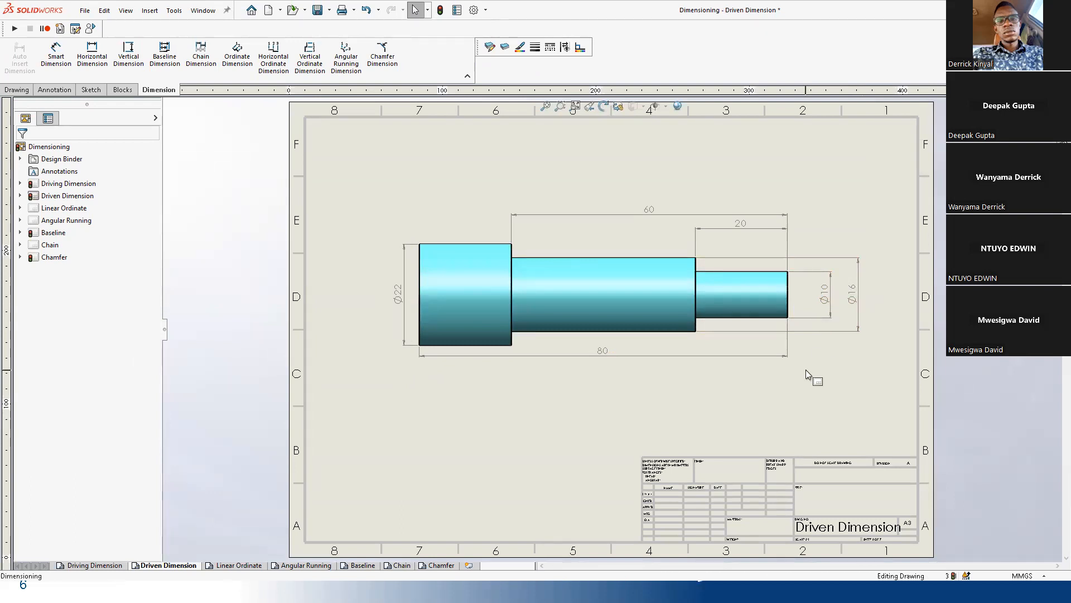
# Step: Set the diameter of the shaft's smallest section to 12 mm in the part and return to the Driven Dimension sheet
pyautogui.hotkey('ctrl', 'Tab')
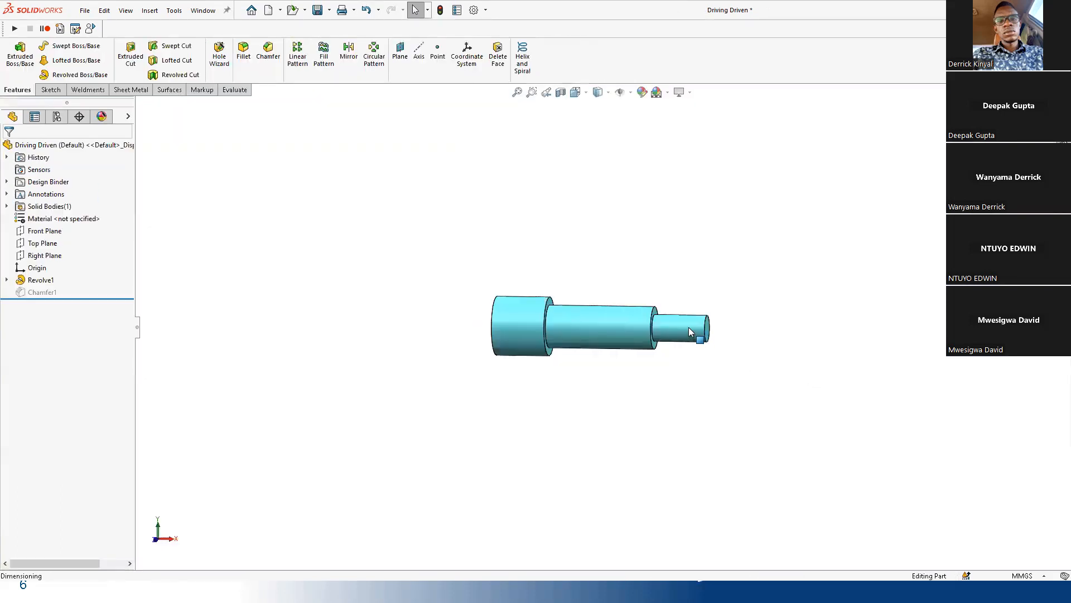
pyautogui.doubleClick(688, 327)
pyautogui.doubleClick(653, 334)
pyautogui.write('15')
pyautogui.press('Return')
pyautogui.click(388, 317)
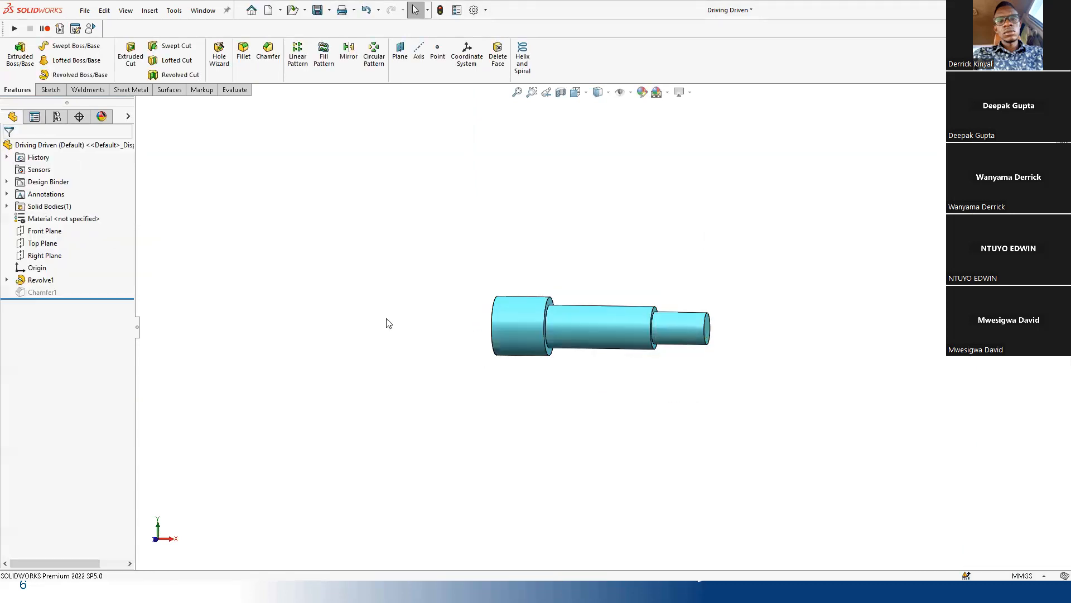
pyautogui.hotkey('ctrl', 'Tab')
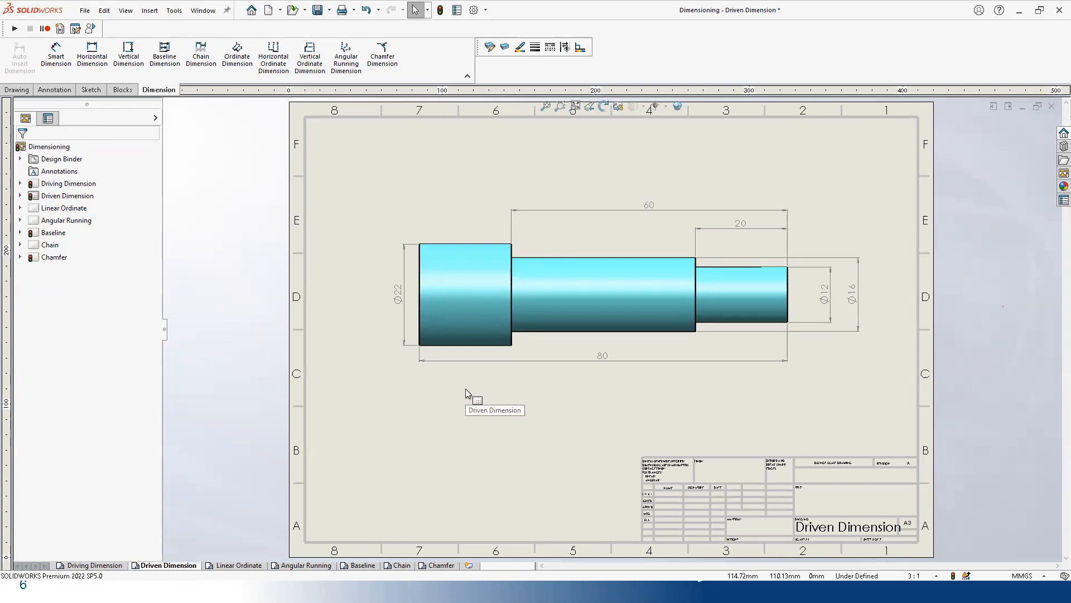
pyautogui.click(466, 389)
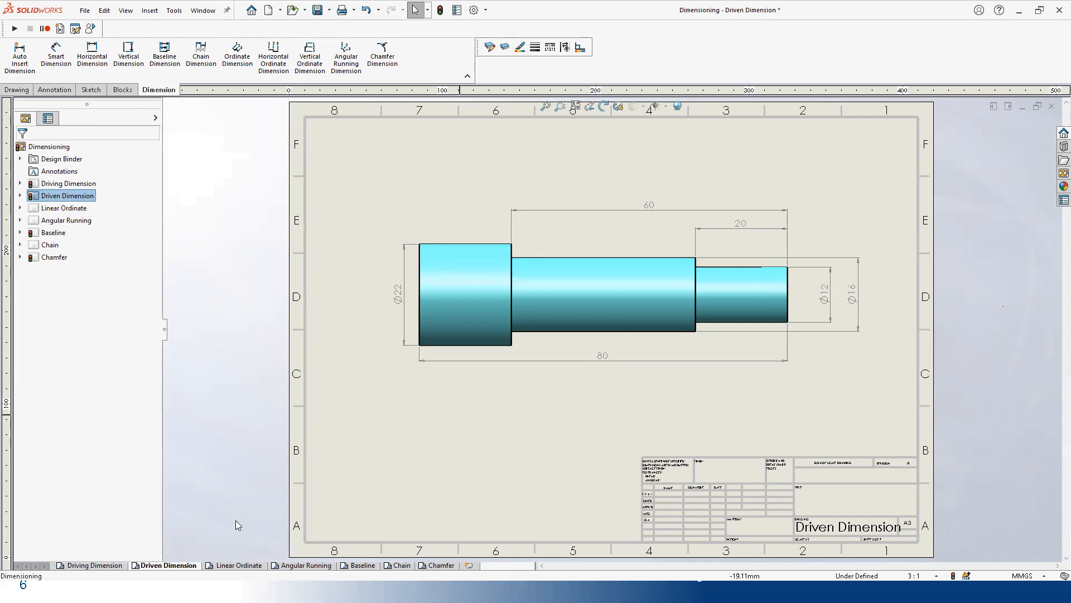
# Step: On the Linear Ordinate sheet, add ordinate dimensions below the plate from its left edge to both hole columns and the right edge
pyautogui.click(235, 565)
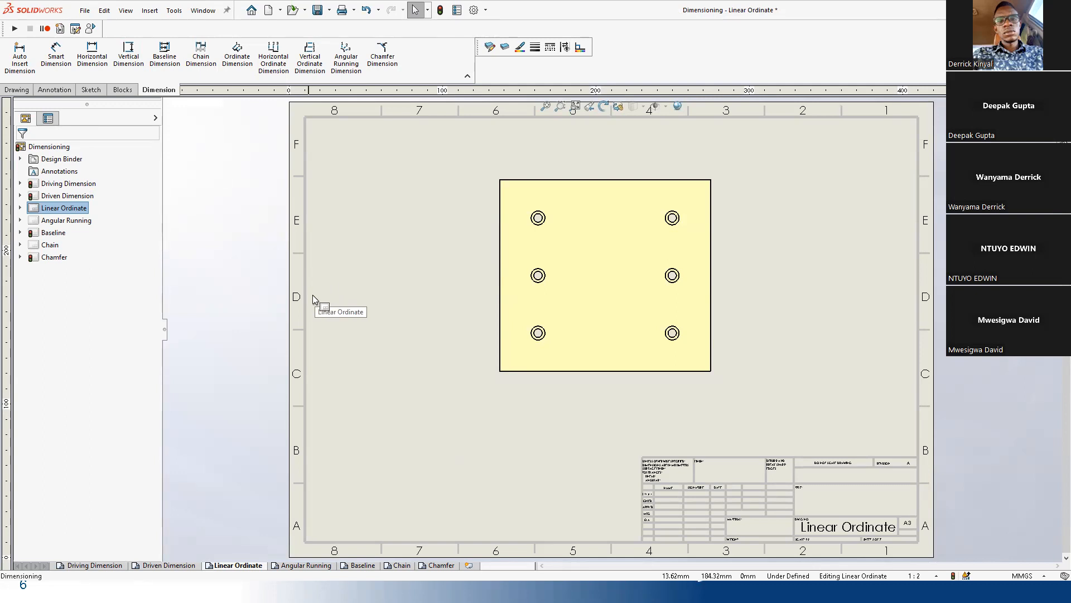
pyautogui.click(240, 61)
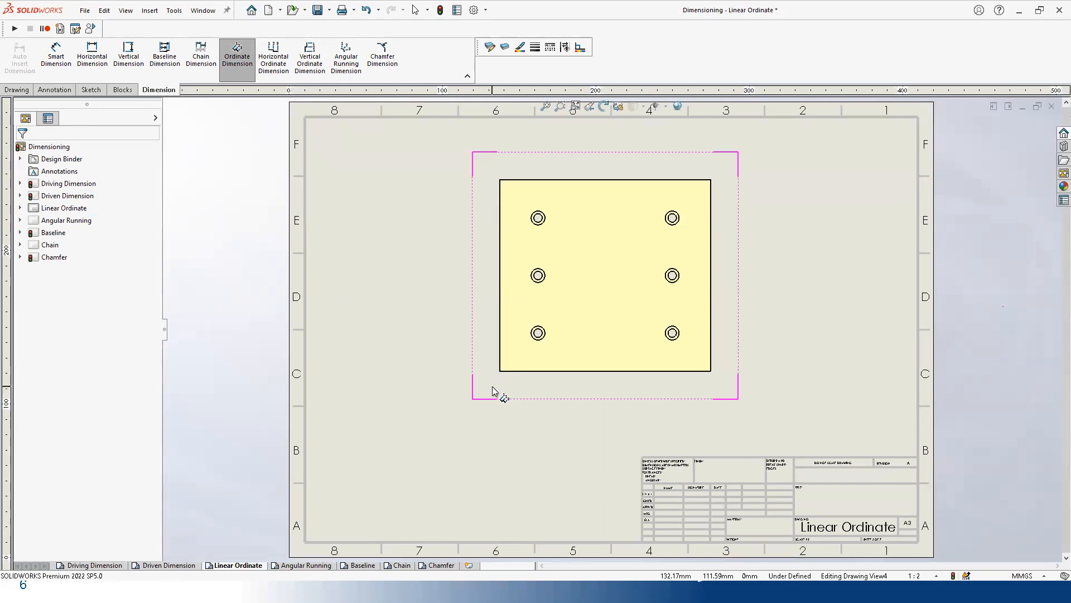
pyautogui.click(500, 335)
pyautogui.click(505, 418)
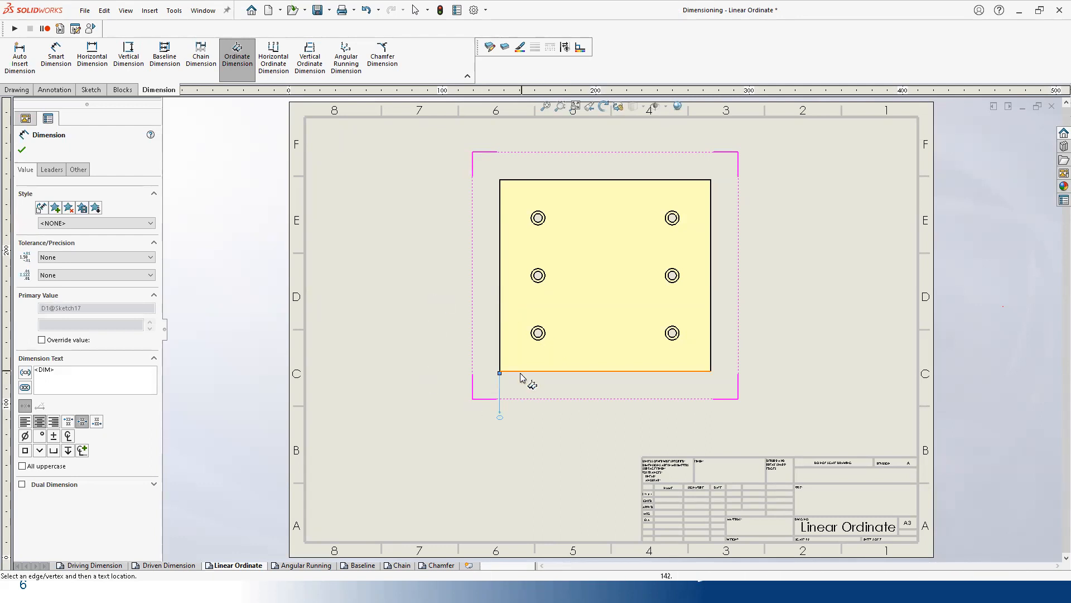
pyautogui.click(538, 334)
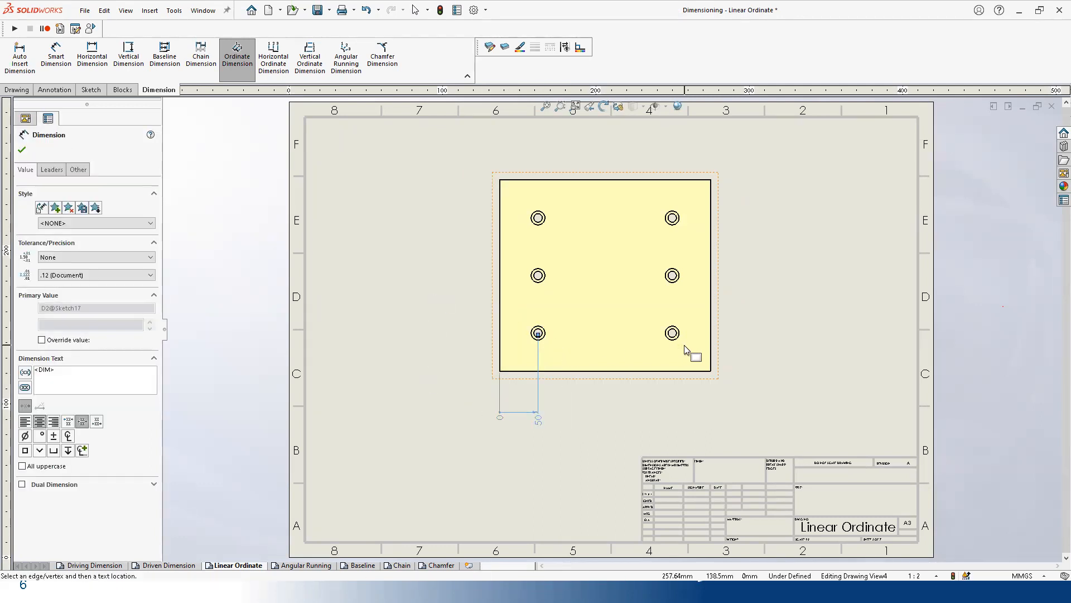
pyautogui.click(672, 333)
pyautogui.click(711, 338)
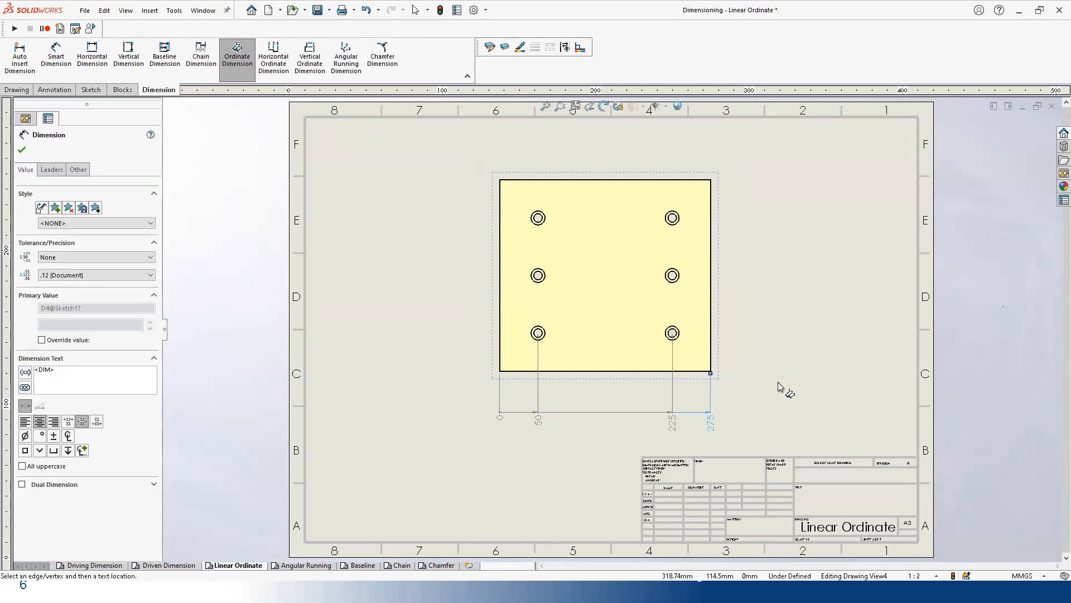
pyautogui.press('Escape')
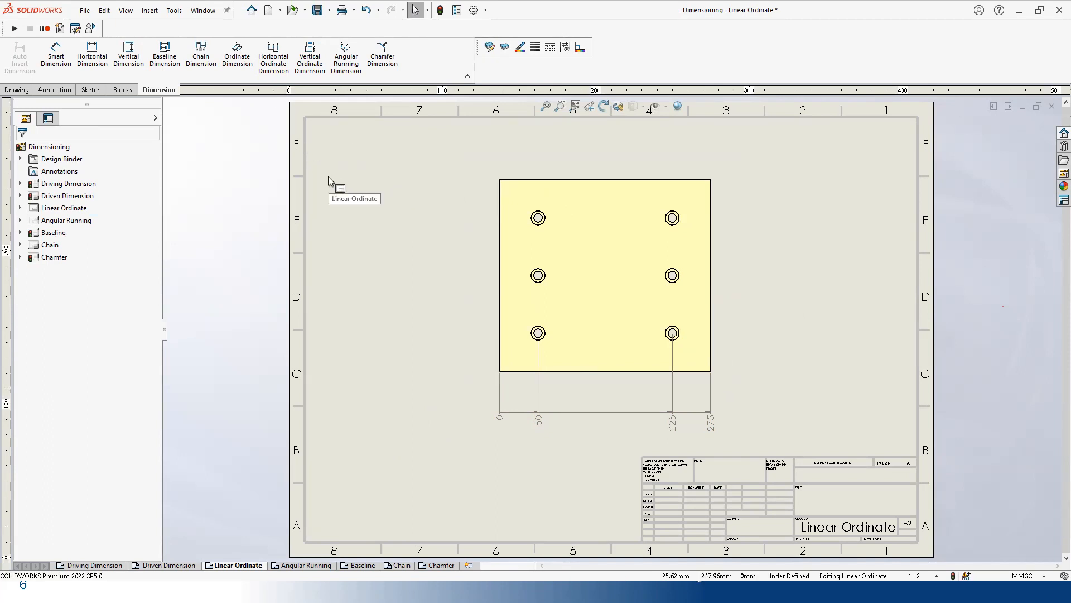
# Step: Add vertical ordinate dimensions beside the plate from its bottom edge to the three left-column holes and the top edge
pyautogui.click(315, 55)
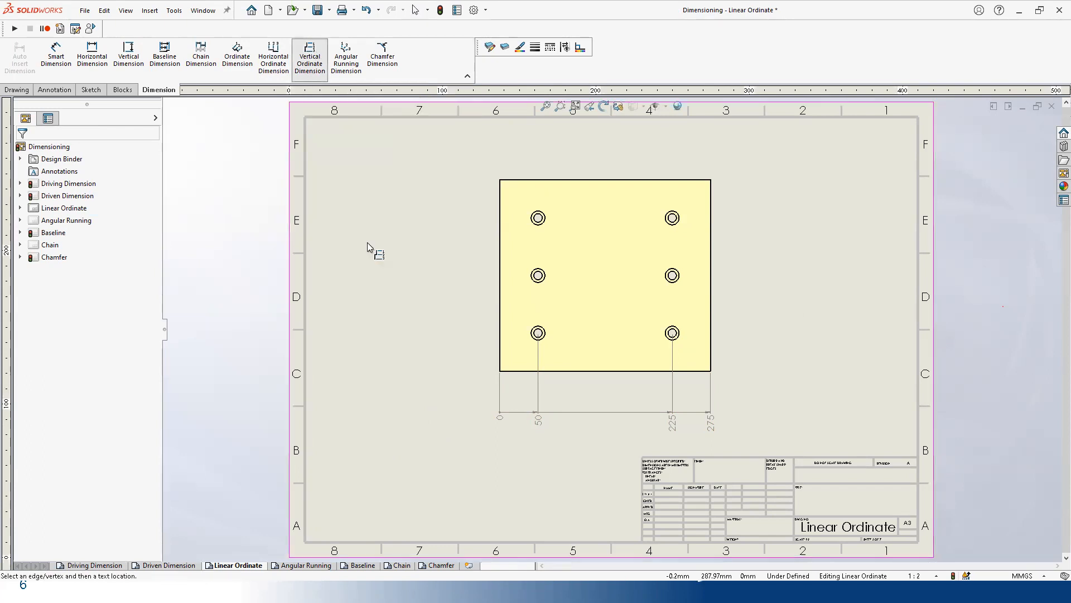
pyautogui.click(457, 373)
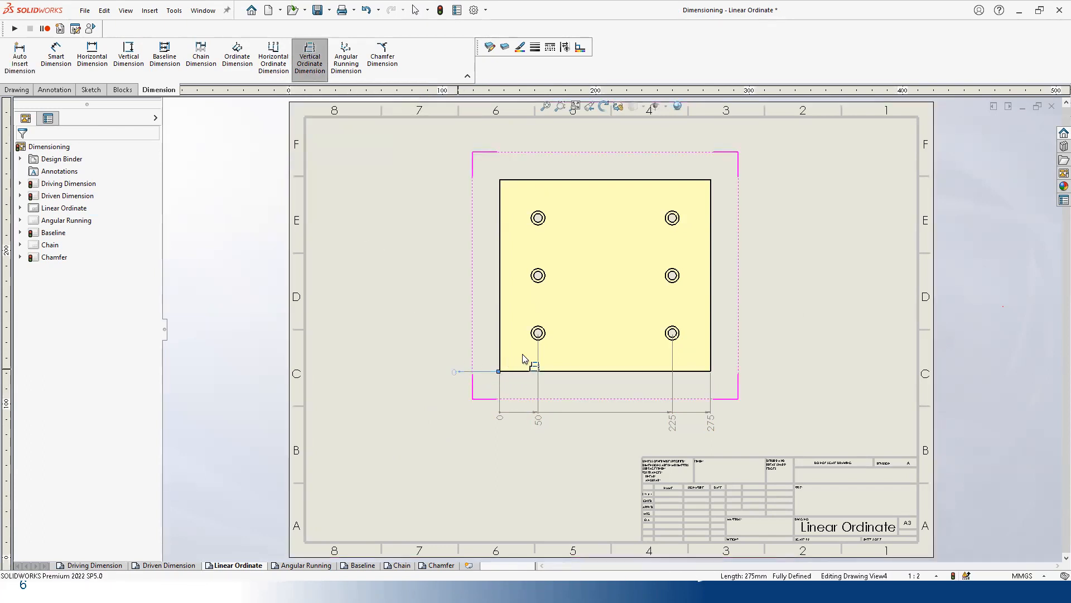
pyautogui.click(546, 333)
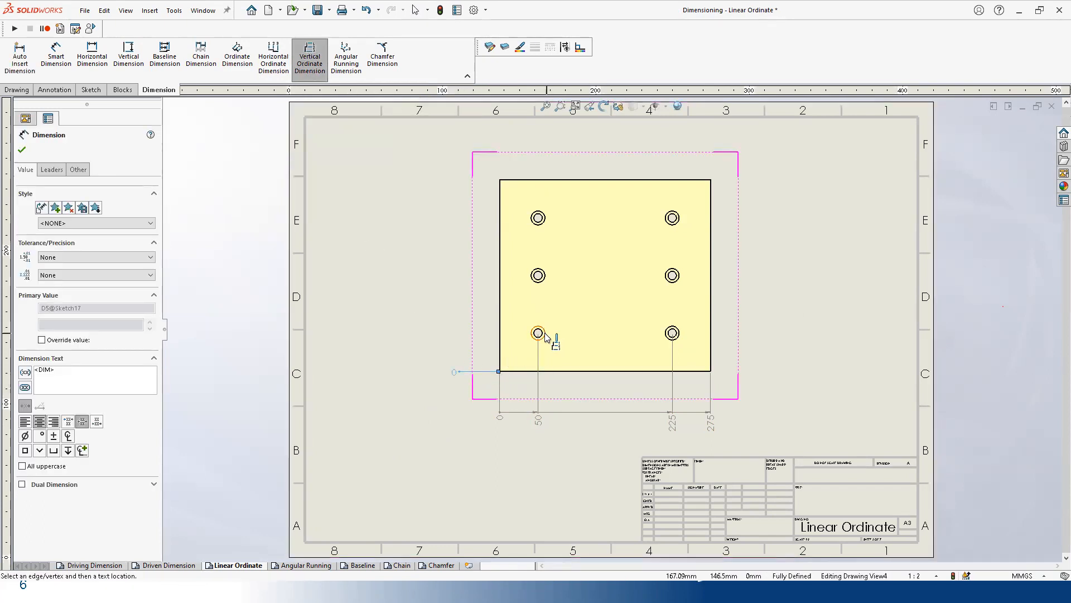
pyautogui.click(539, 276)
pyautogui.click(545, 221)
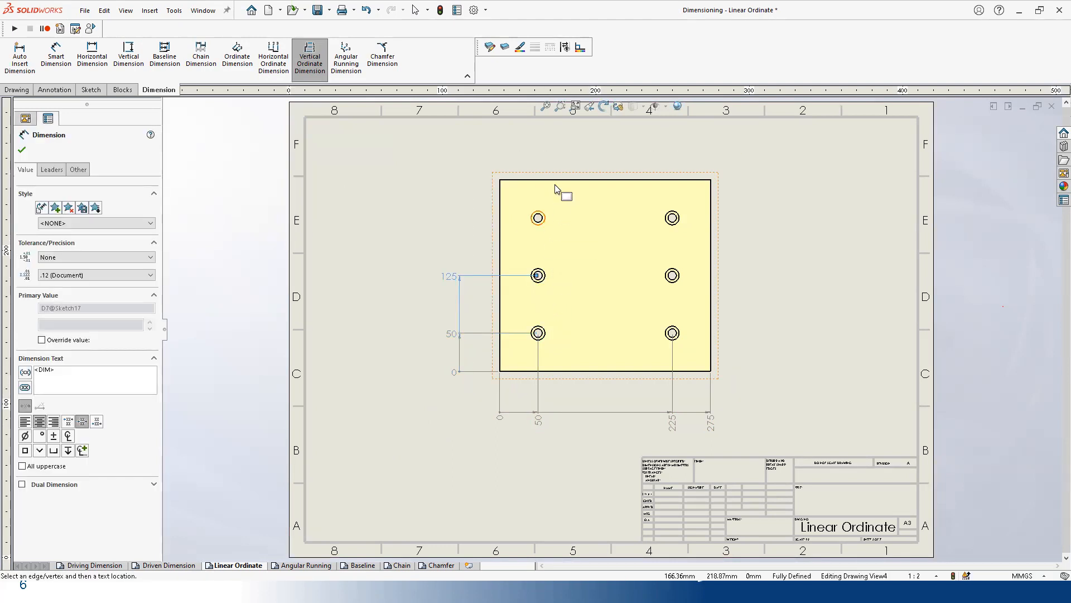
pyautogui.click(554, 180)
pyautogui.press('Escape')
pyautogui.press('Escape')
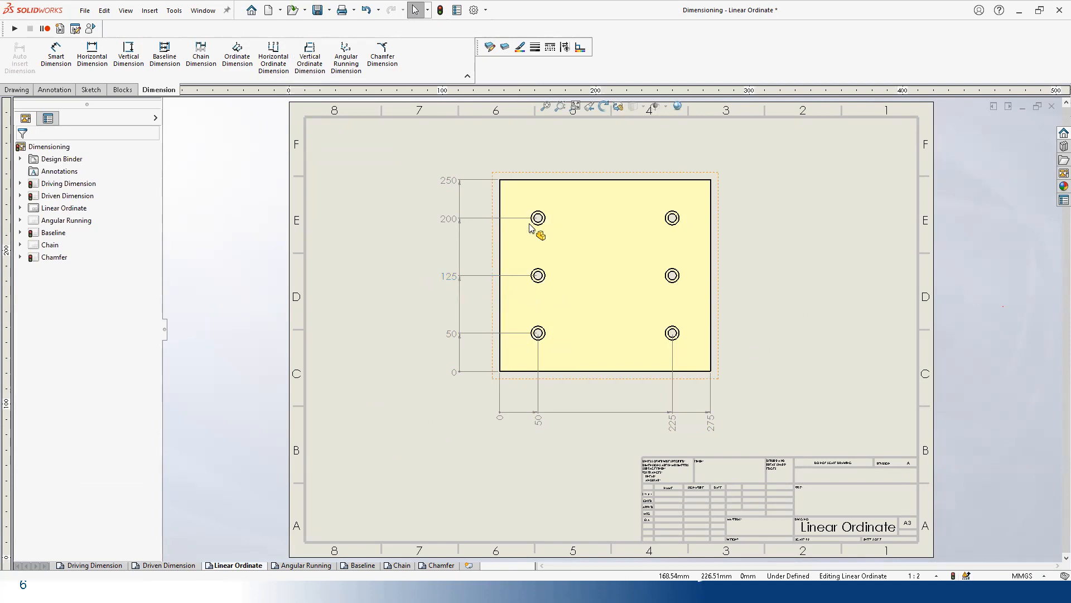
# Step: Open the Angular Running sheet of the drawing
pyautogui.click(412, 378)
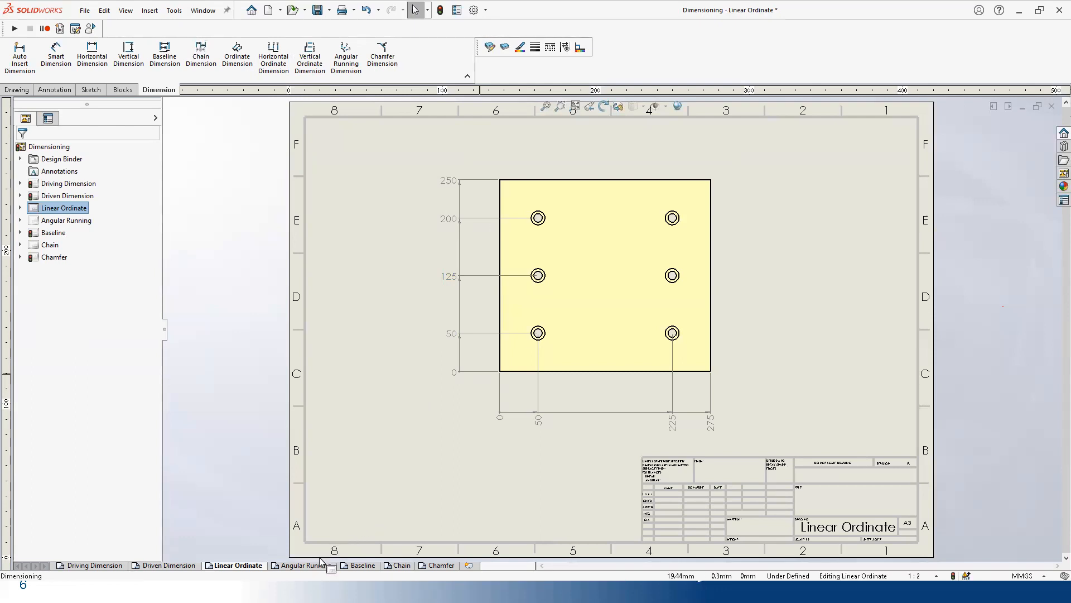
pyautogui.click(298, 566)
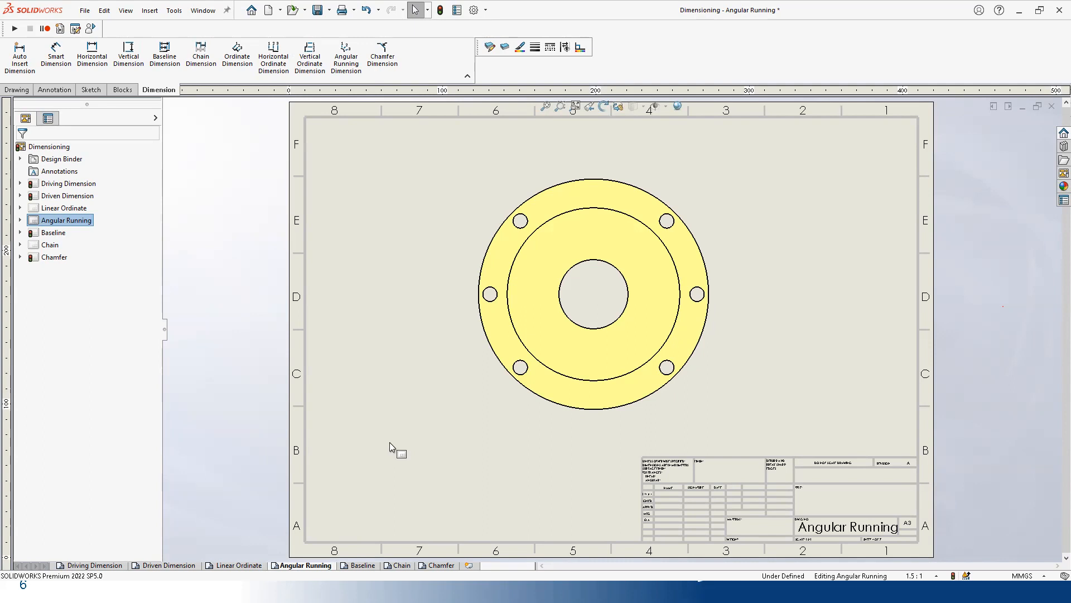
# Step: Add ordinate dimensions below the flange from its central bore to the two lower holes and the two side holes
pyautogui.click(254, 58)
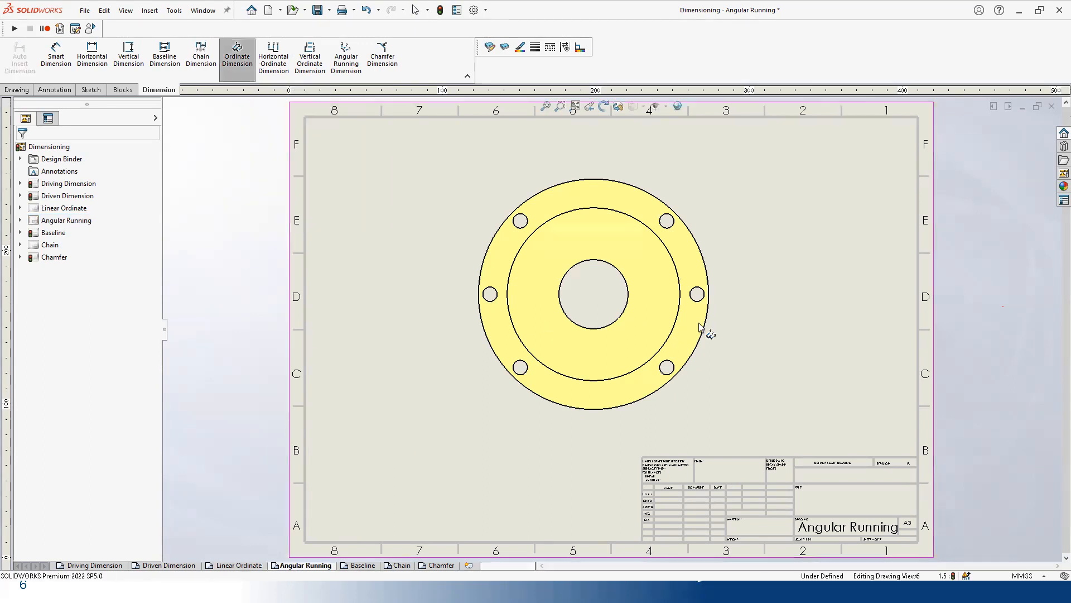
pyautogui.click(614, 324)
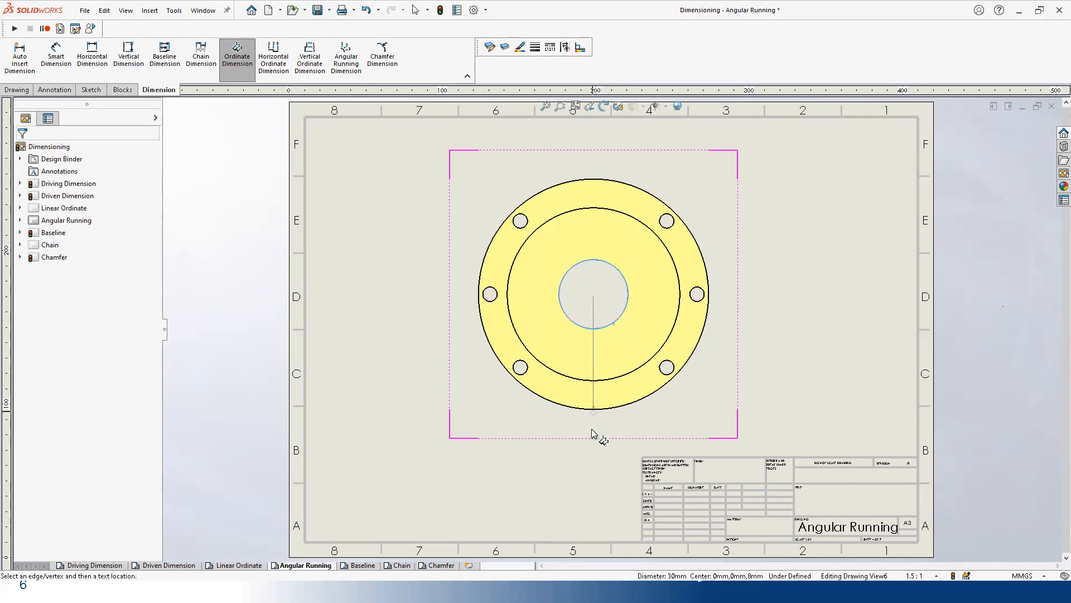
pyautogui.click(593, 450)
pyautogui.click(674, 366)
pyautogui.click(698, 295)
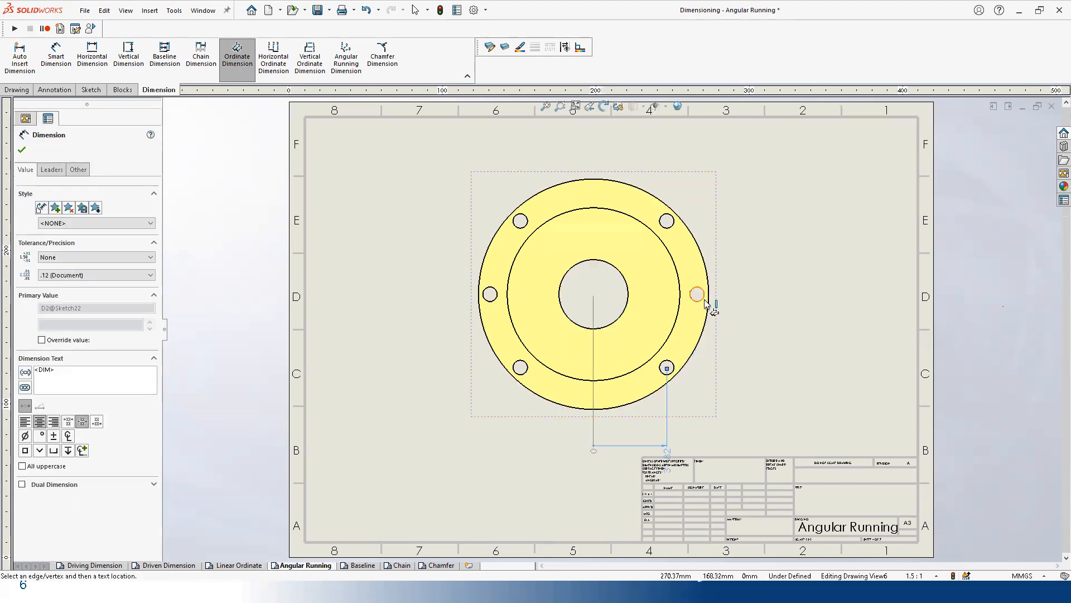
pyautogui.click(520, 367)
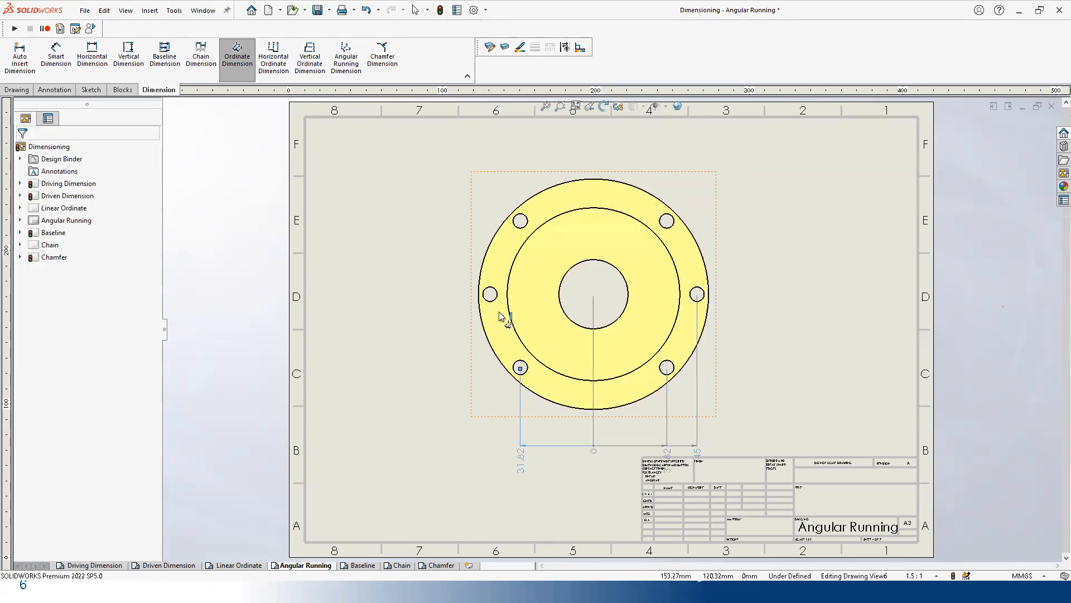
pyautogui.click(490, 295)
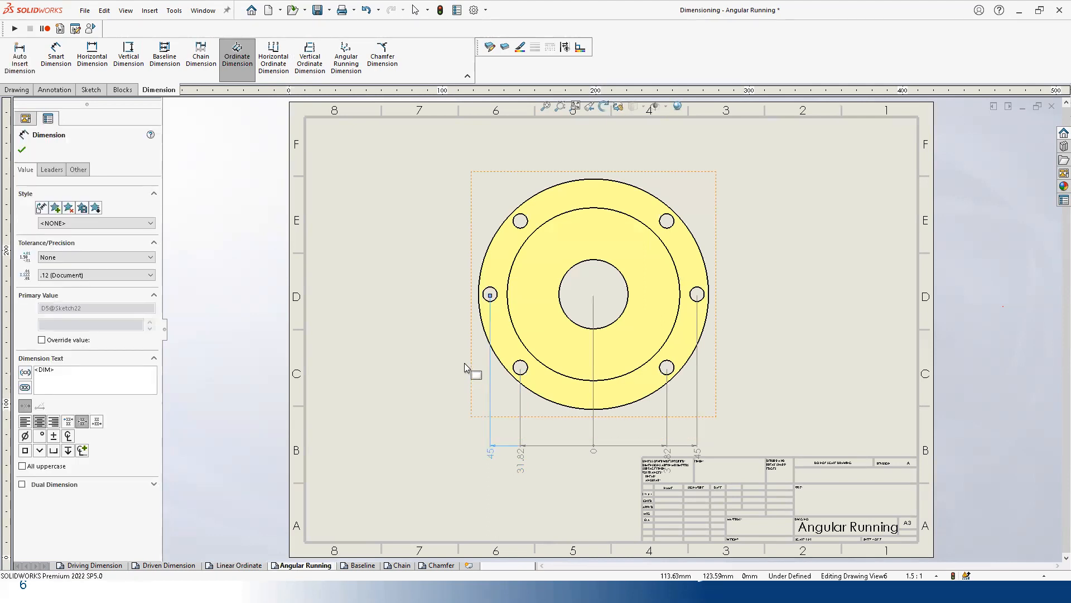
pyautogui.press('Escape')
# Step: Move the flange view slightly upward on the sheet
pyautogui.moveTo(470, 347); pyautogui.dragTo(472, 326)
pyautogui.click(433, 332)
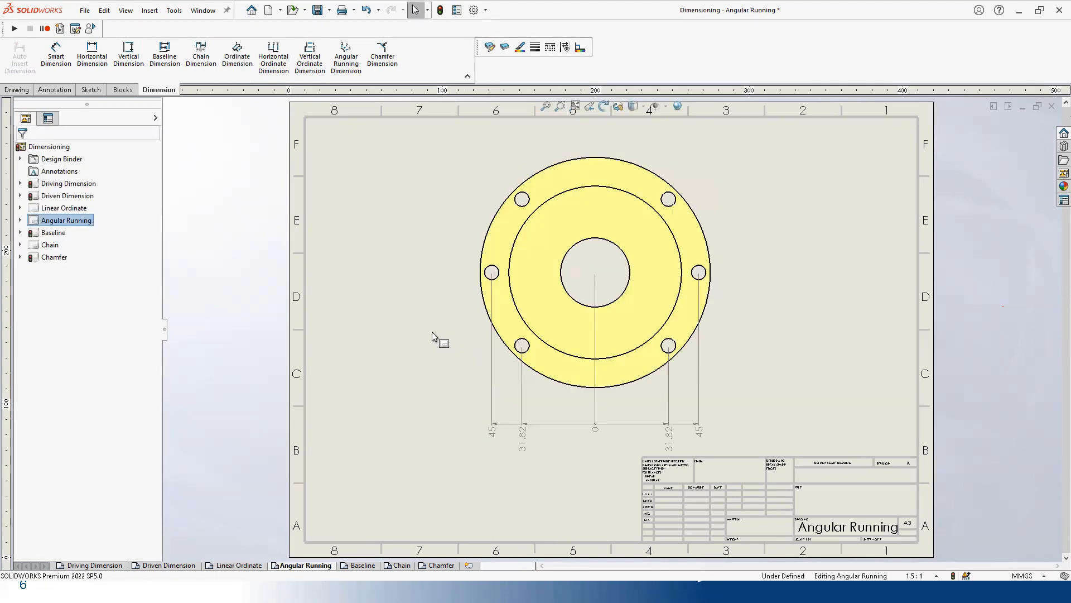
# Step: Add vertical ordinate dimensions beside the flange from its central bore to the lower-left and upper-left holes
pyautogui.click(237, 56)
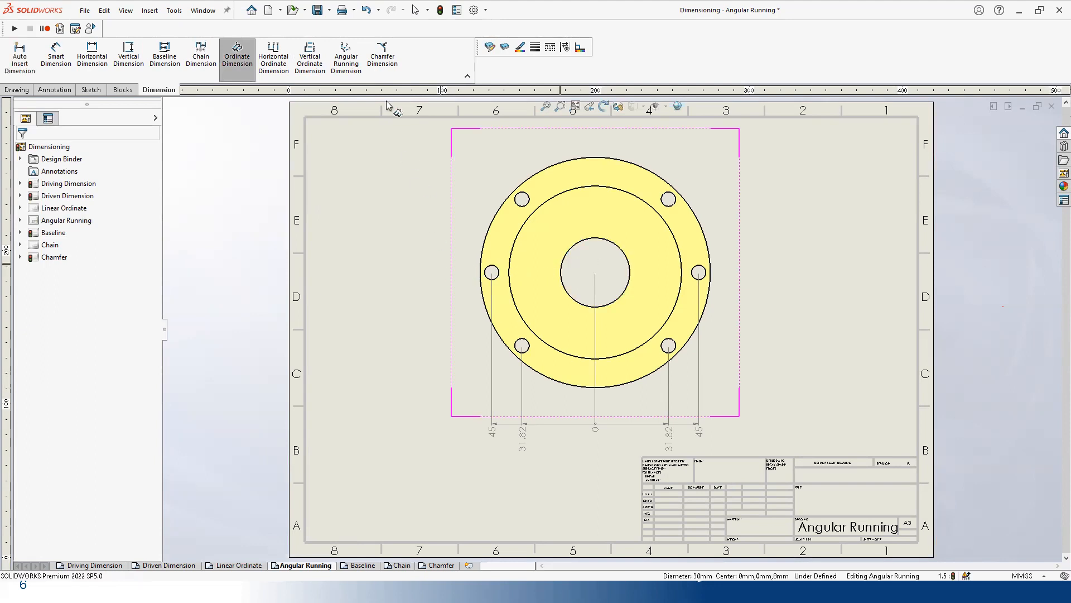
pyautogui.click(309, 49)
pyautogui.click(562, 272)
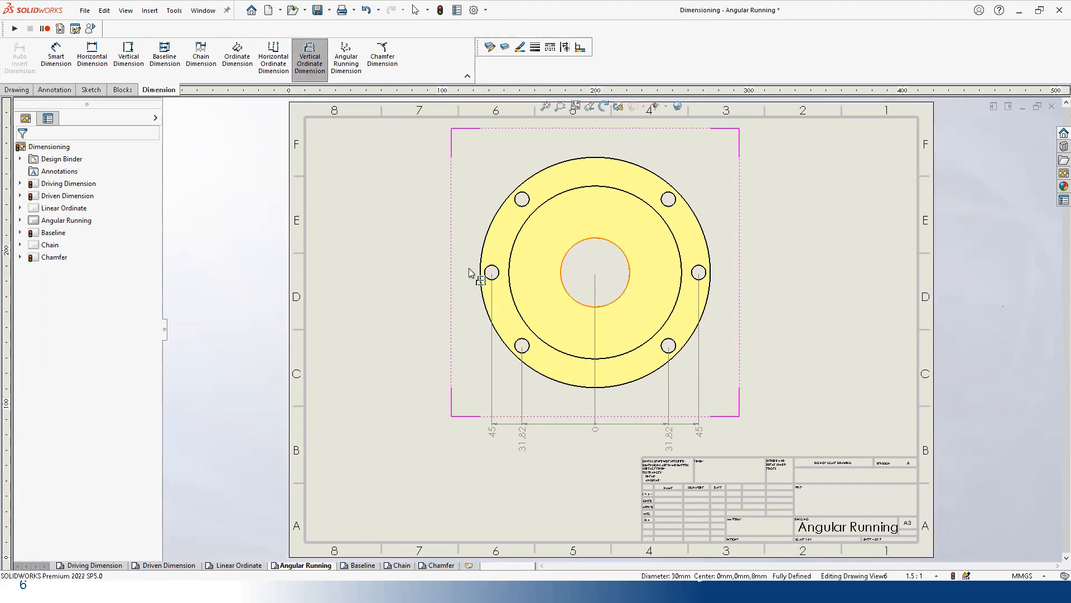
pyautogui.click(430, 273)
pyautogui.click(521, 346)
pyautogui.click(521, 199)
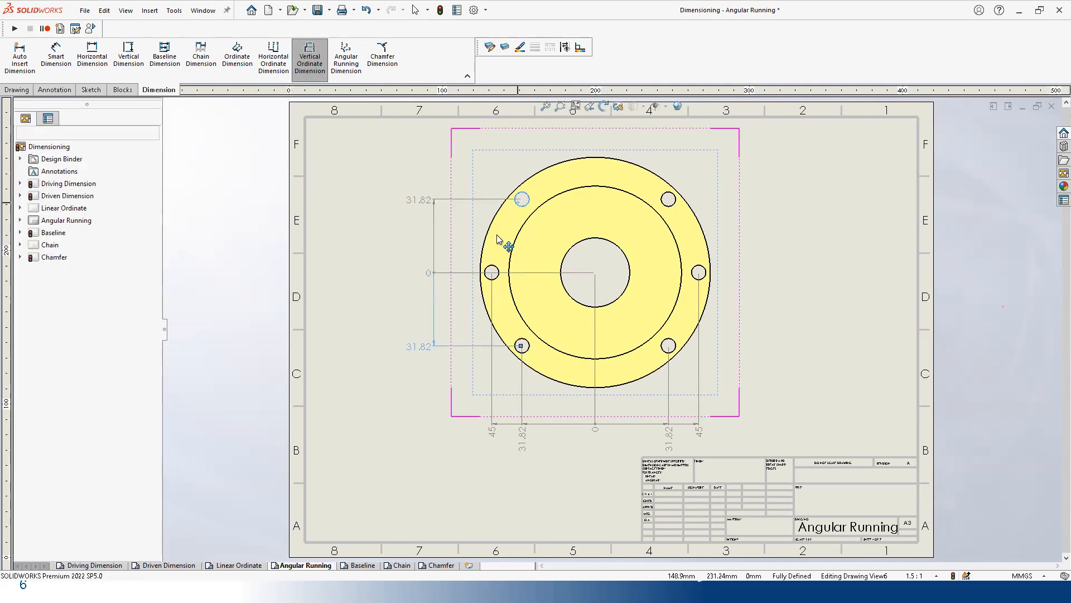
pyautogui.press('Escape')
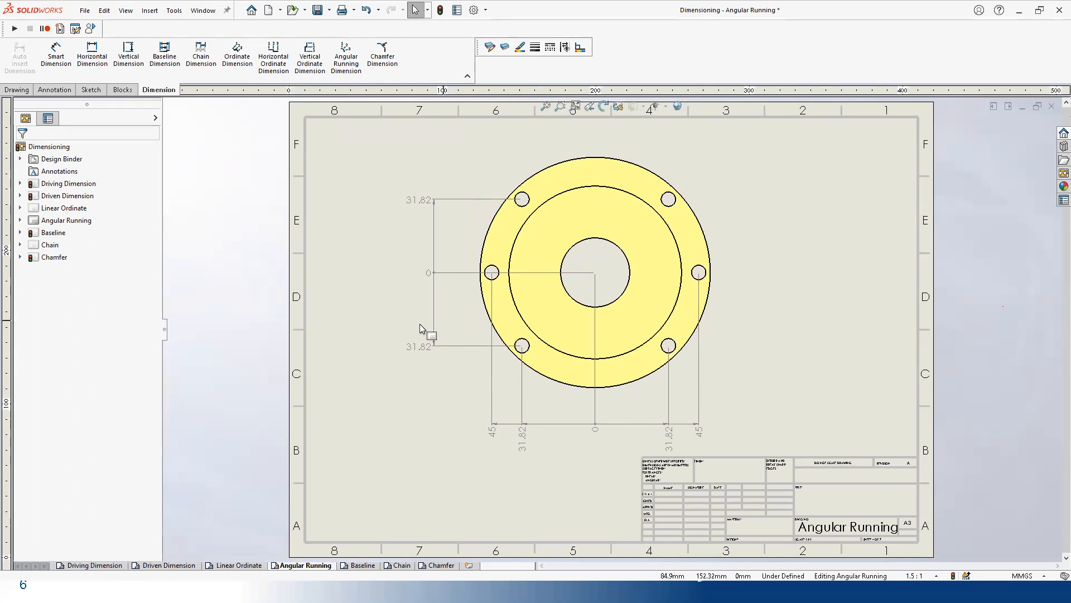
# Step: Delete the horizontal and vertical ordinate dimensions from the flange view
pyautogui.click(444, 272)
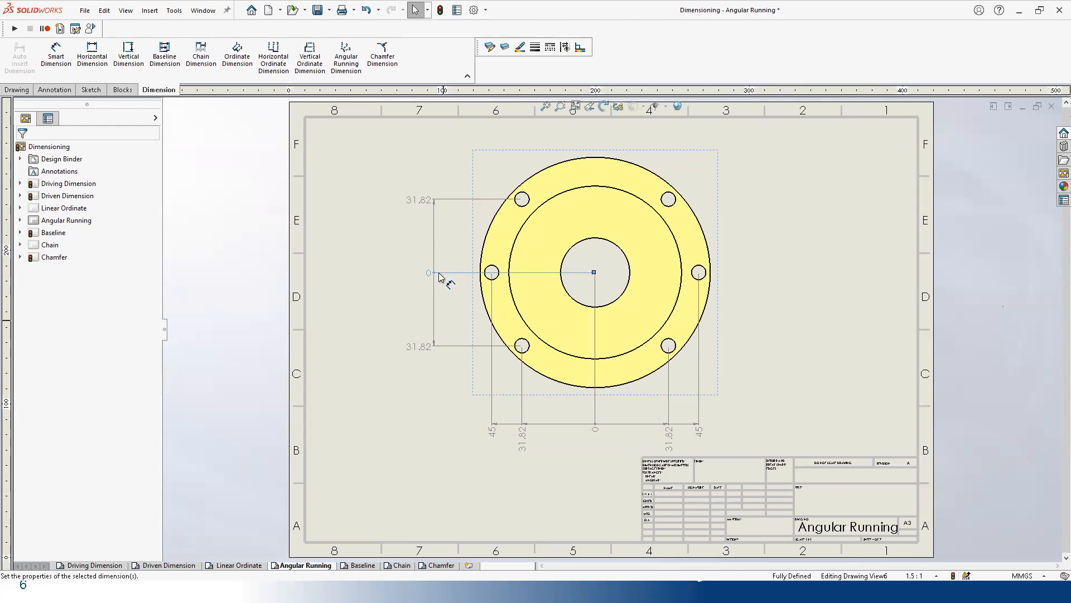
pyautogui.press('Delete')
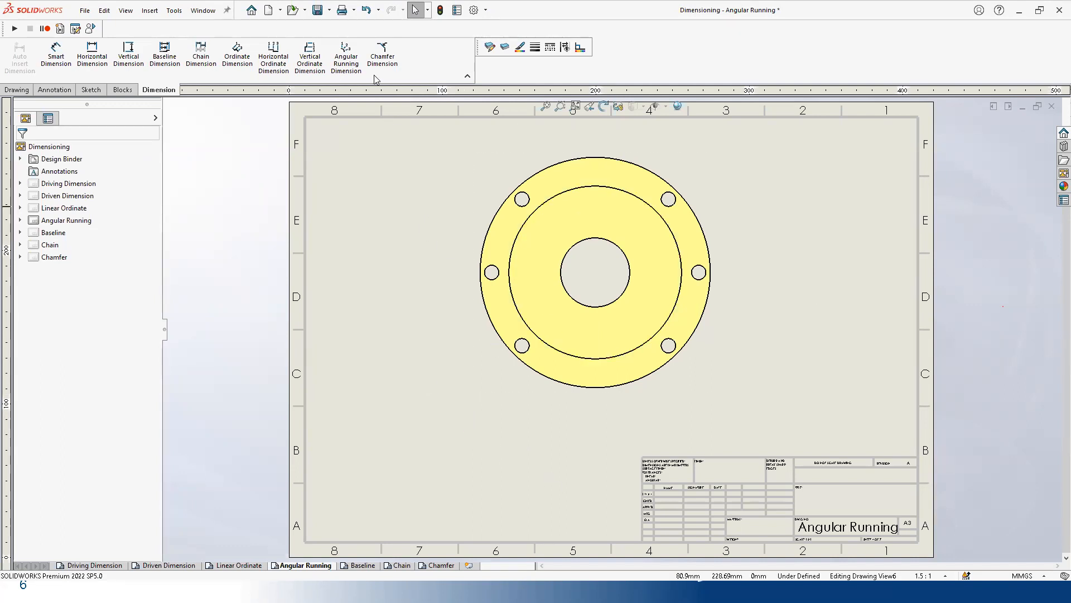
# Step: Add angular running dimensions around the flange, with the zero line from the bore centre through the right-hand hole, to the other five holes
pyautogui.click(346, 58)
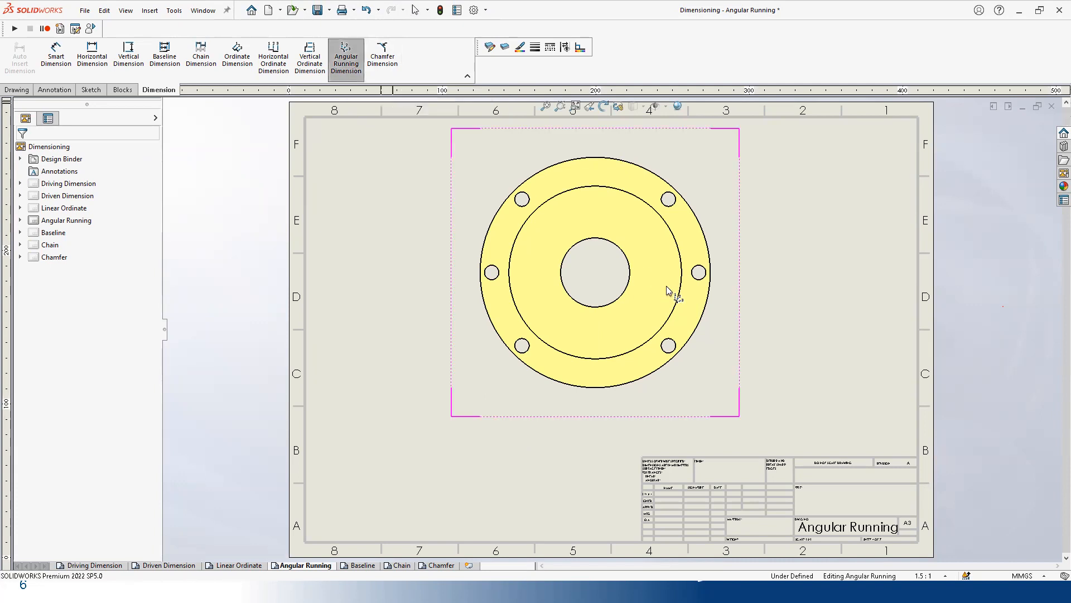
pyautogui.click(631, 272)
pyautogui.click(756, 275)
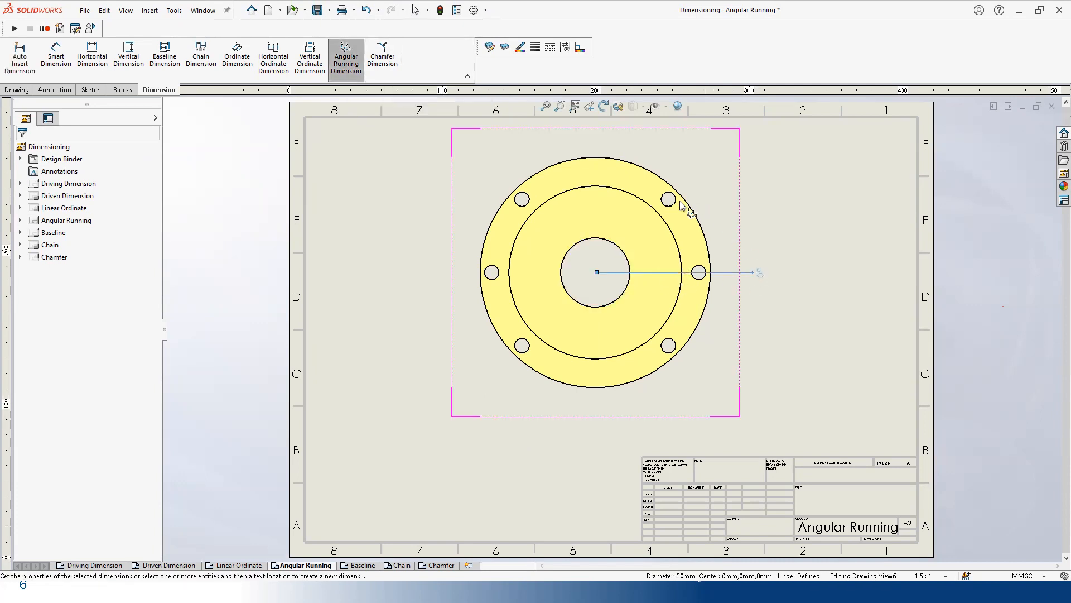
pyautogui.click(669, 199)
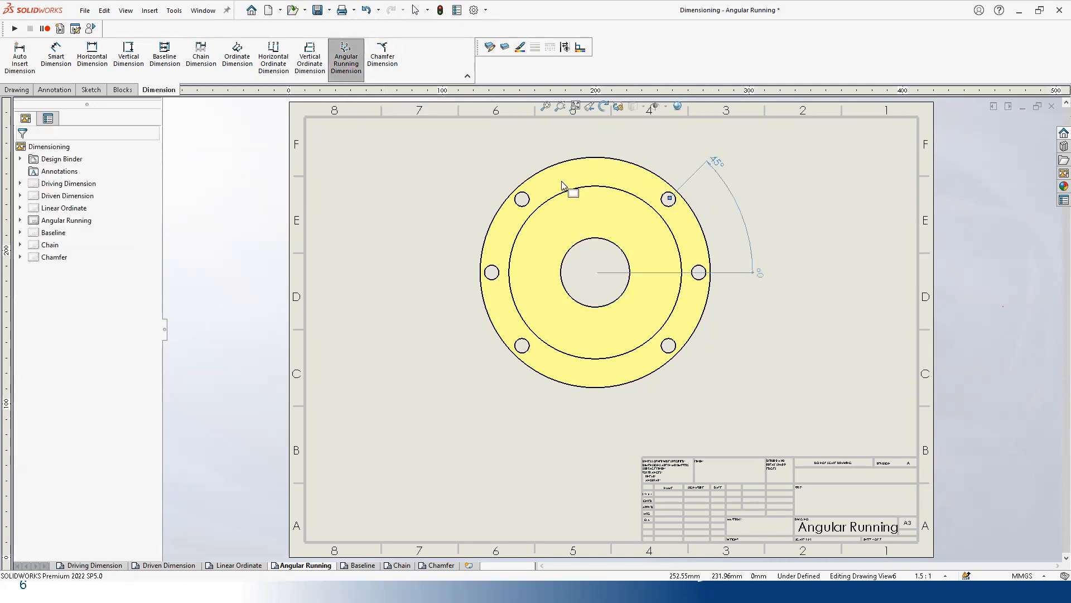
pyautogui.click(522, 199)
pyautogui.click(497, 275)
pyautogui.click(524, 350)
pyautogui.click(664, 352)
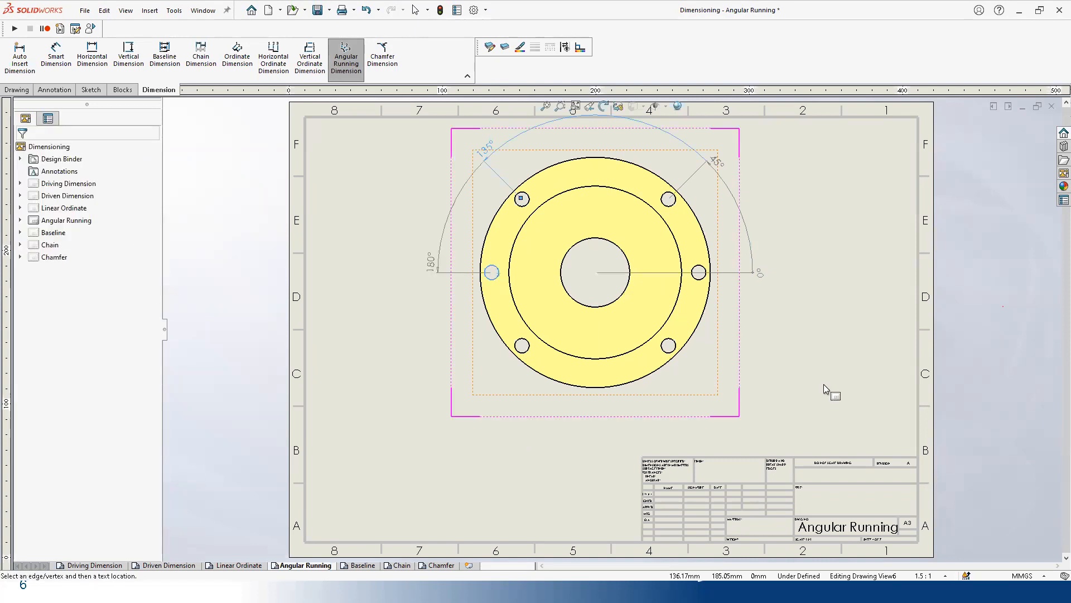
pyautogui.press('Escape')
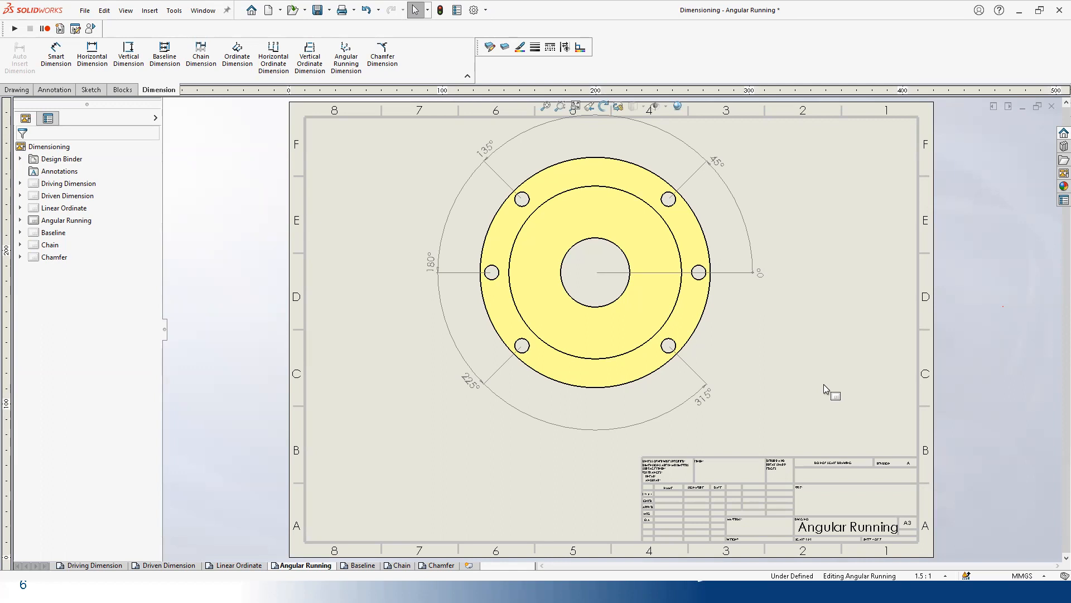
pyautogui.click(741, 275)
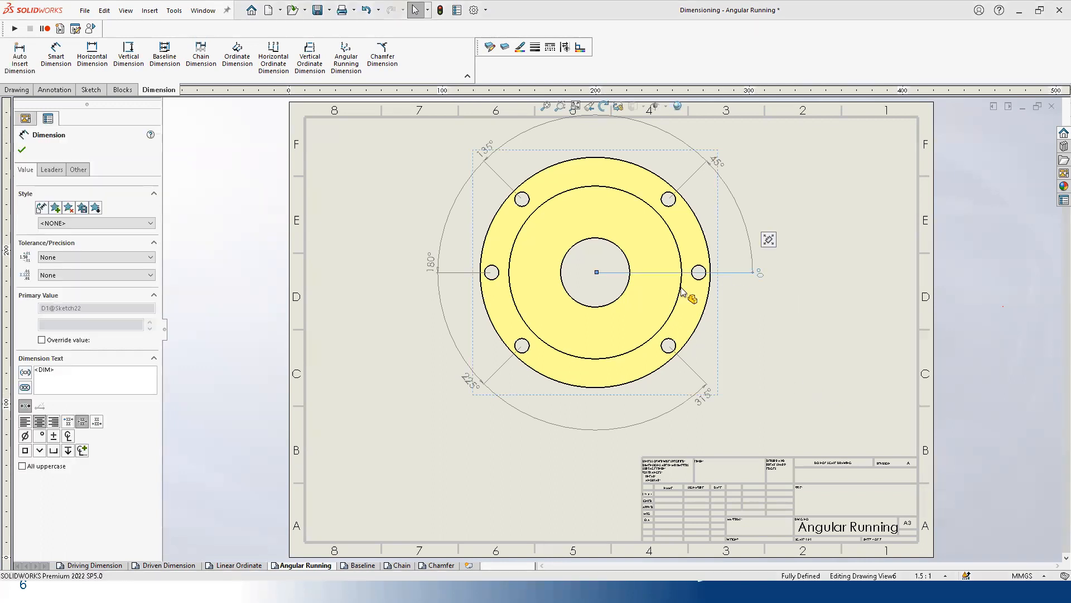
# Step: Try bidirectional running and extension lines from the set's centre on the flange's angular running dimensions, and turn both options off again
pyautogui.click(51, 169)
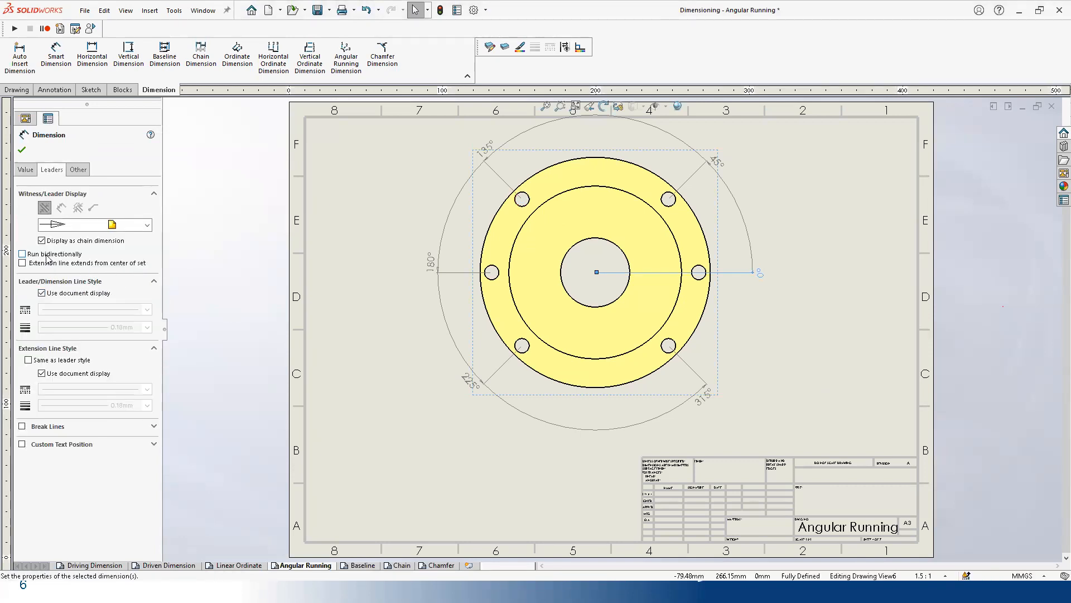
pyautogui.click(47, 256)
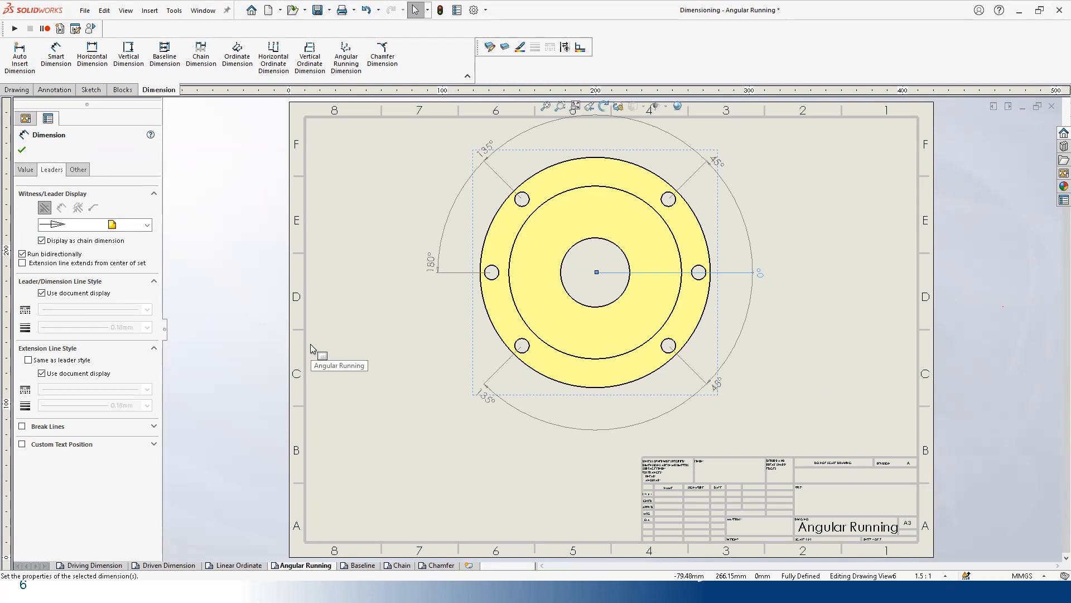
pyautogui.click(23, 262)
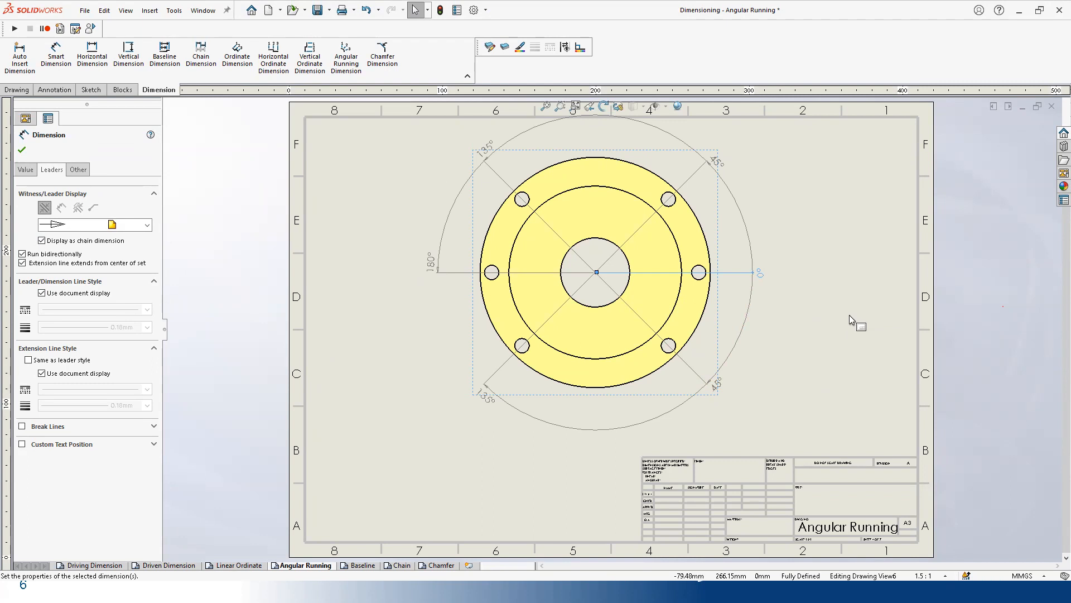
pyautogui.click(51, 262)
pyautogui.click(51, 254)
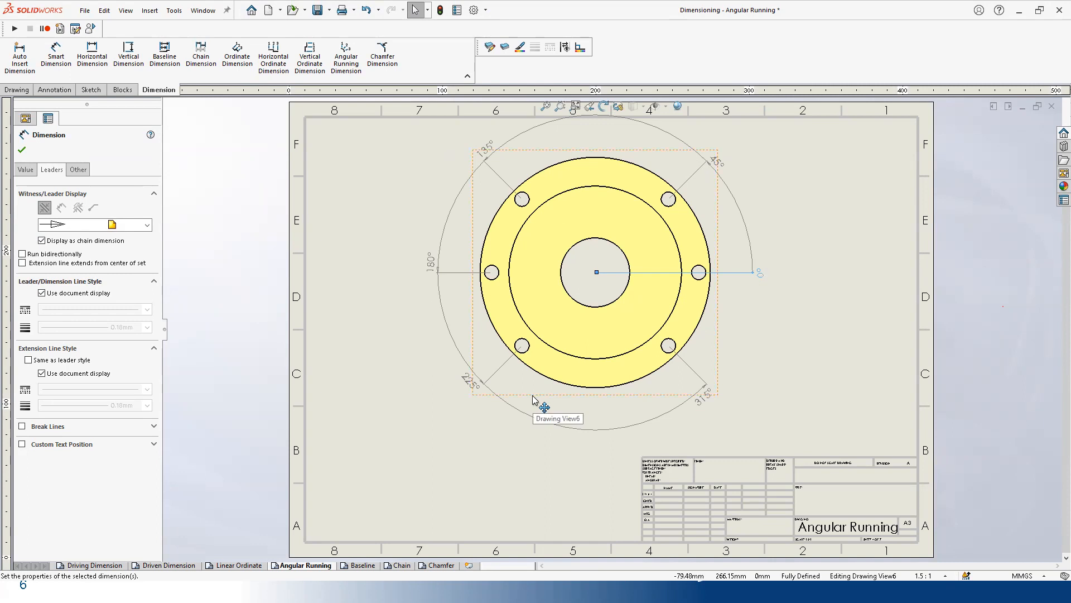
# Step: Turn off the chain display of the flange's angular running dimensions
pyautogui.click(41, 240)
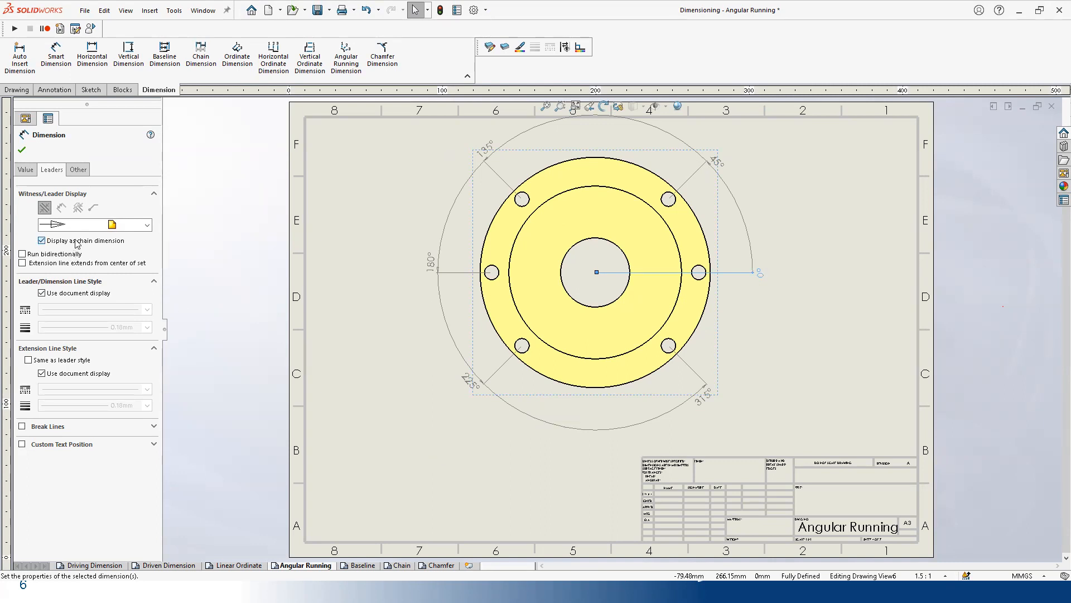
pyautogui.click(831, 358)
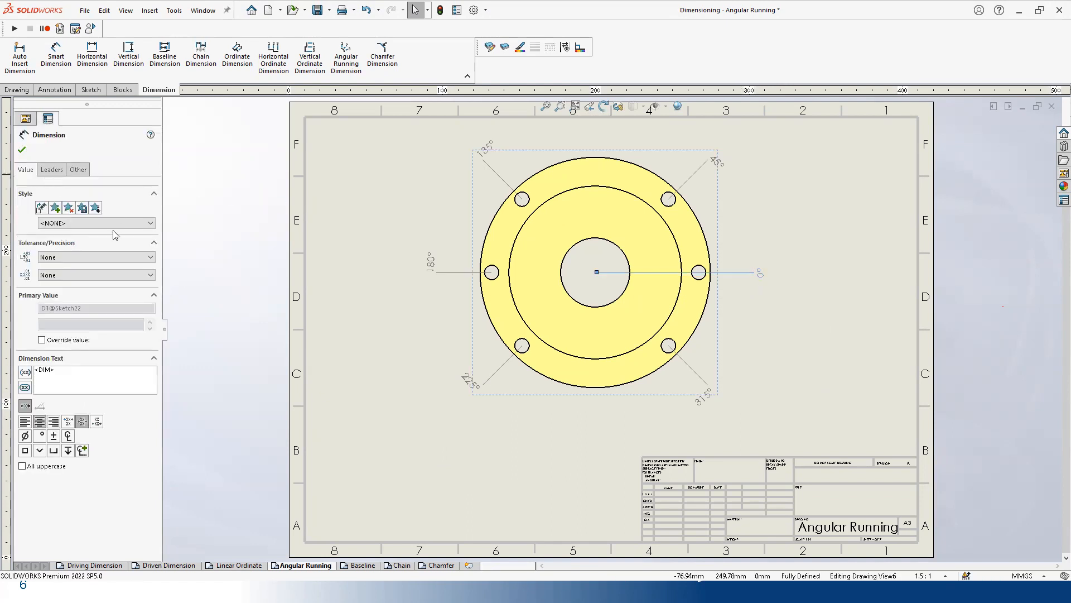
pyautogui.click(51, 169)
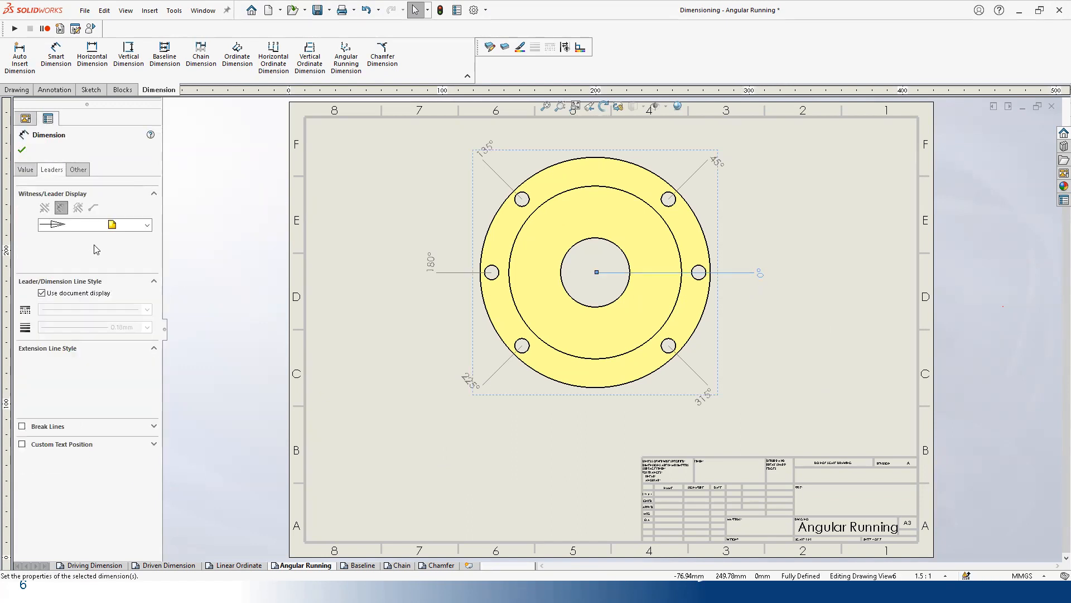
pyautogui.click(364, 317)
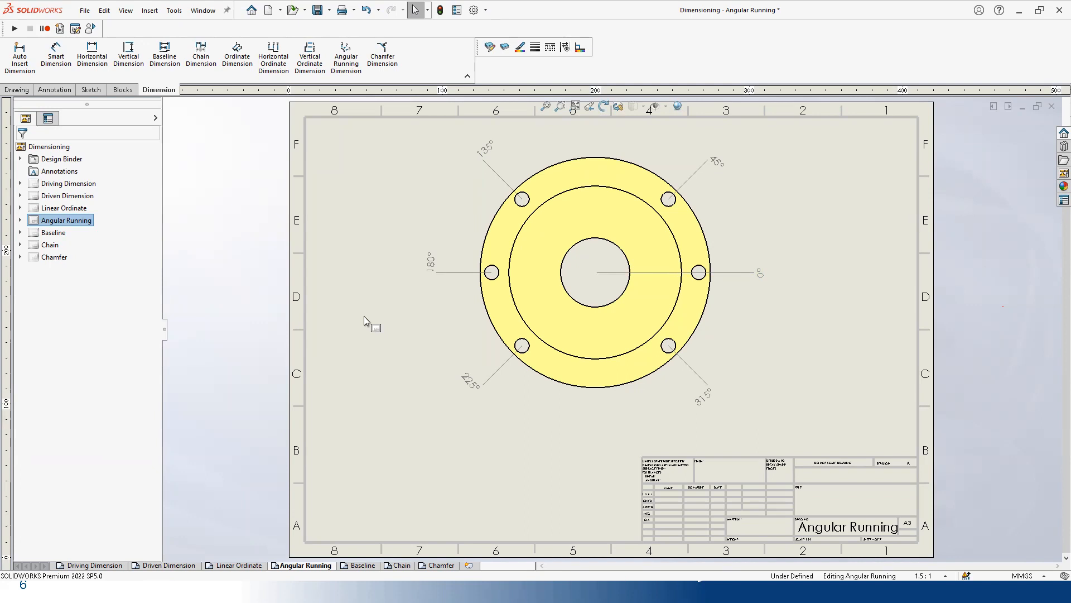
# Step: Toggle the chain display of the angular running dimensions on and off again, starting from the 0° dimension
pyautogui.click(749, 273)
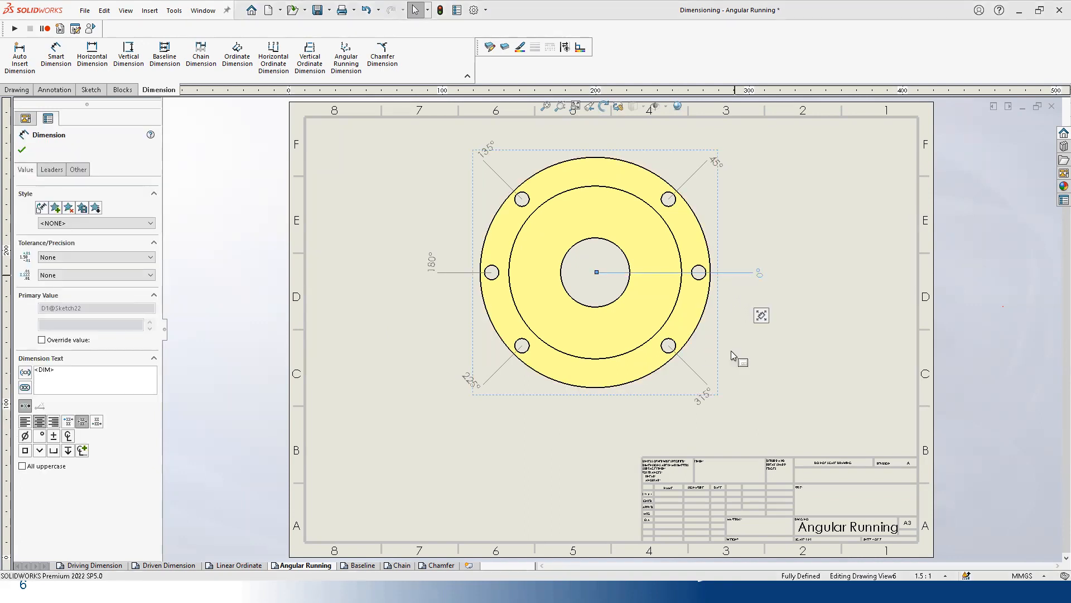
pyautogui.click(51, 170)
pyautogui.click(42, 240)
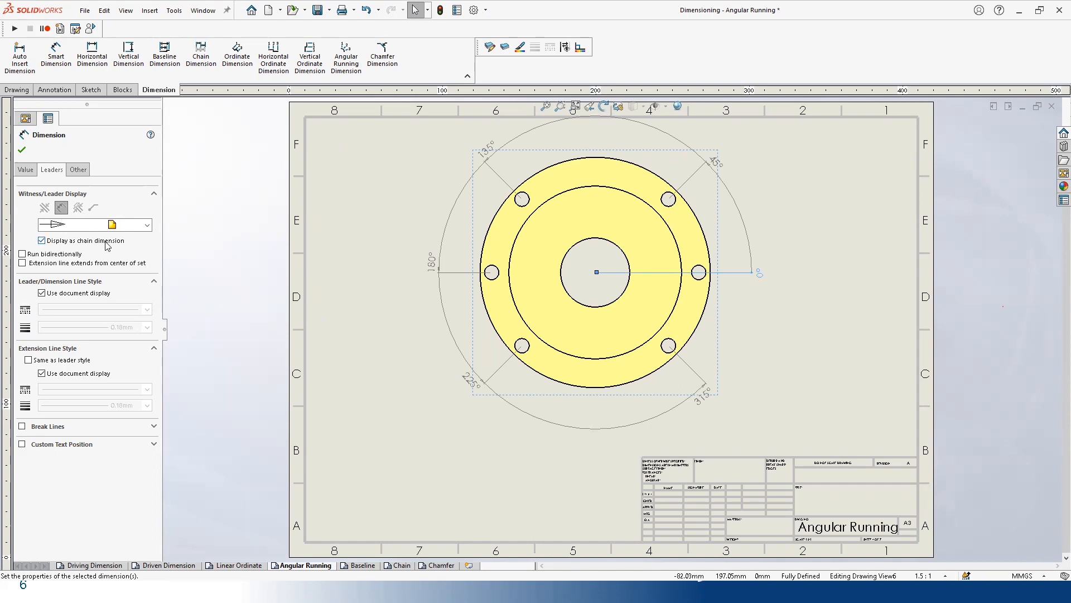
pyautogui.click(314, 421)
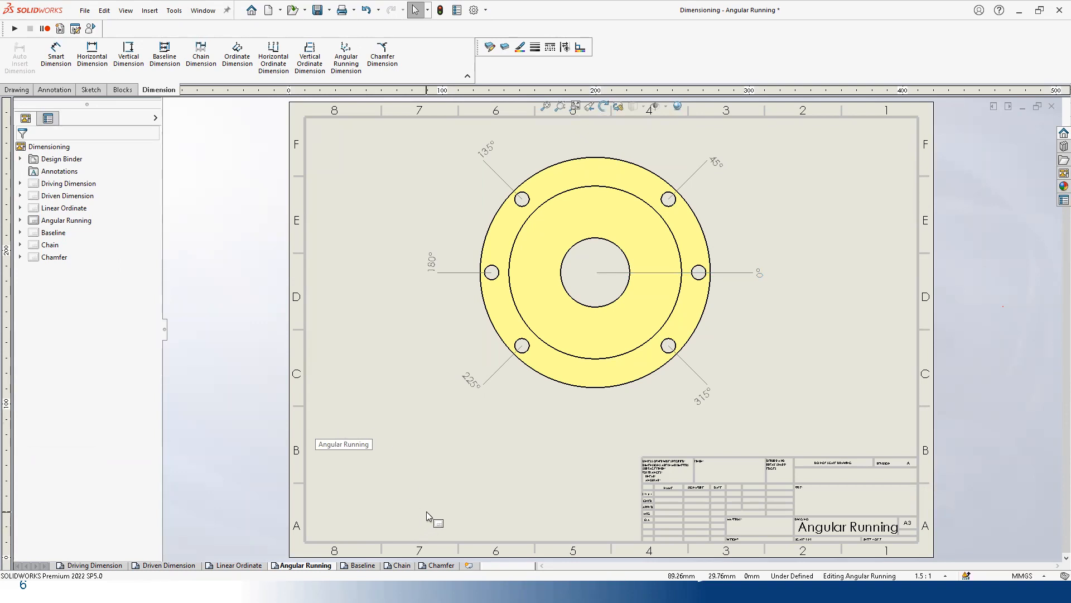
# Step: On the Baseline sheet, add baseline dimensions below the shaft from its right end to both shoulders and the left end
pyautogui.click(362, 565)
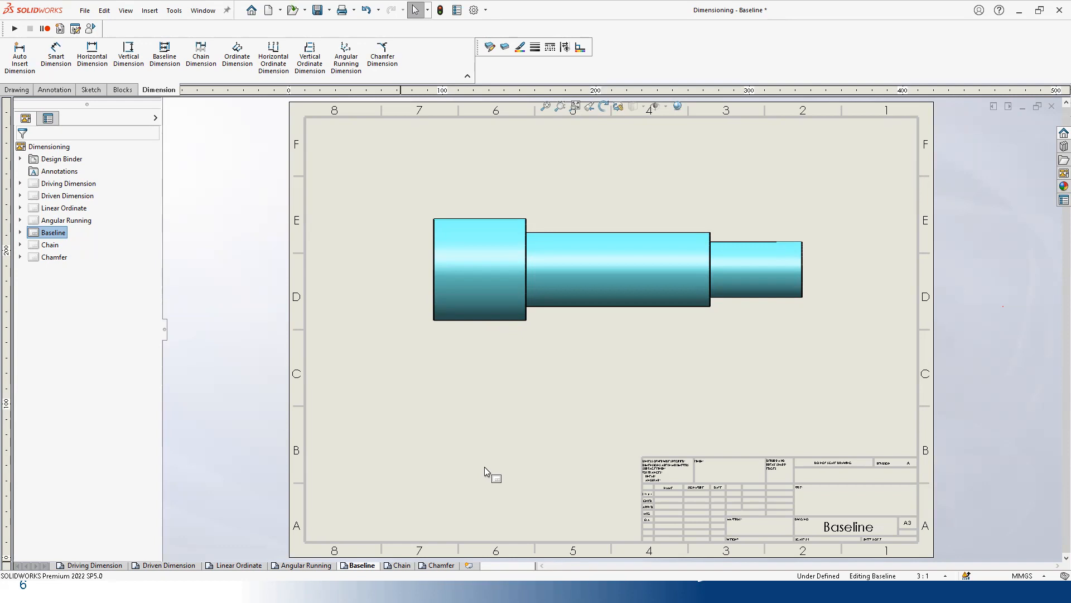
pyautogui.click(167, 59)
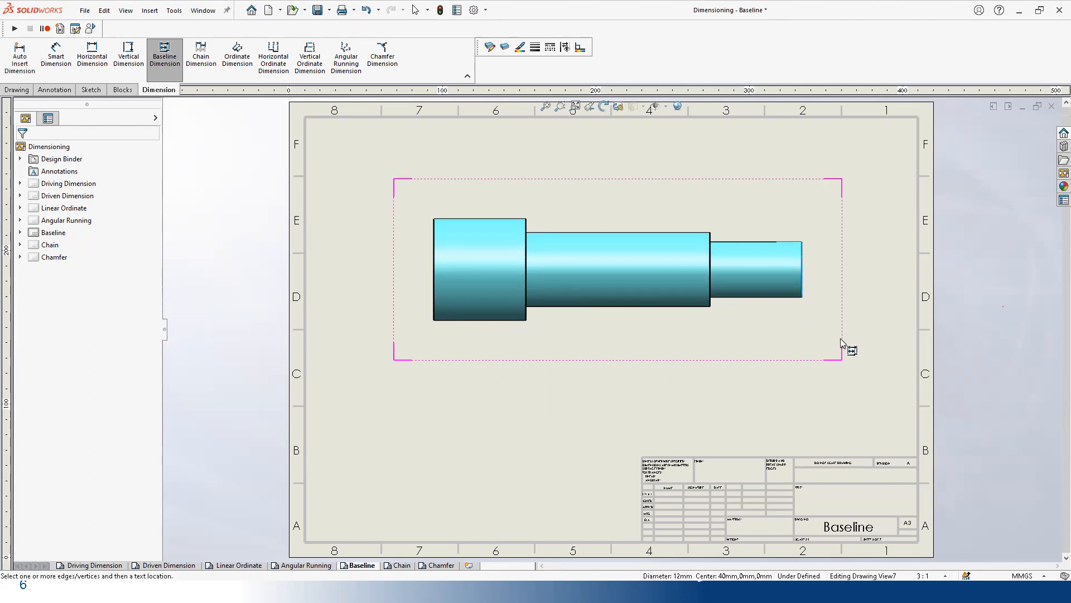
pyautogui.click(712, 303)
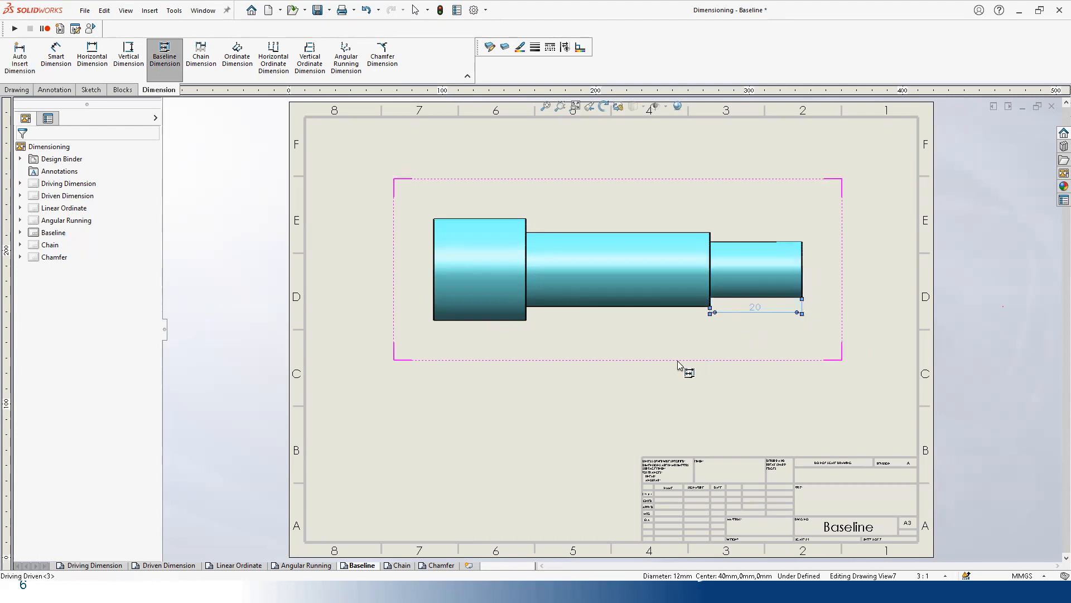
pyautogui.click(672, 357)
pyautogui.click(527, 316)
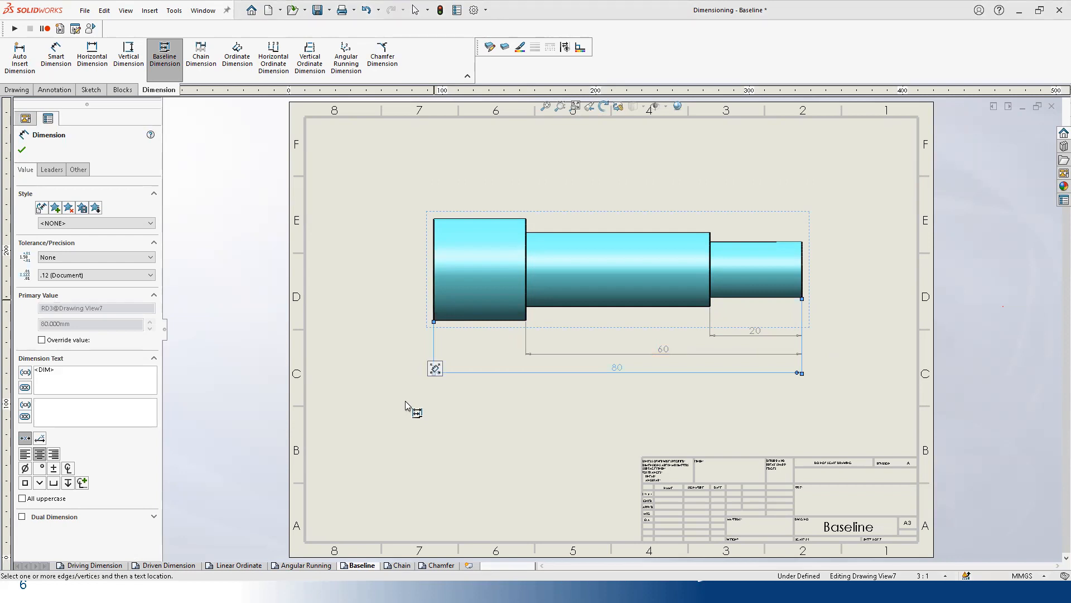
pyautogui.press('Escape')
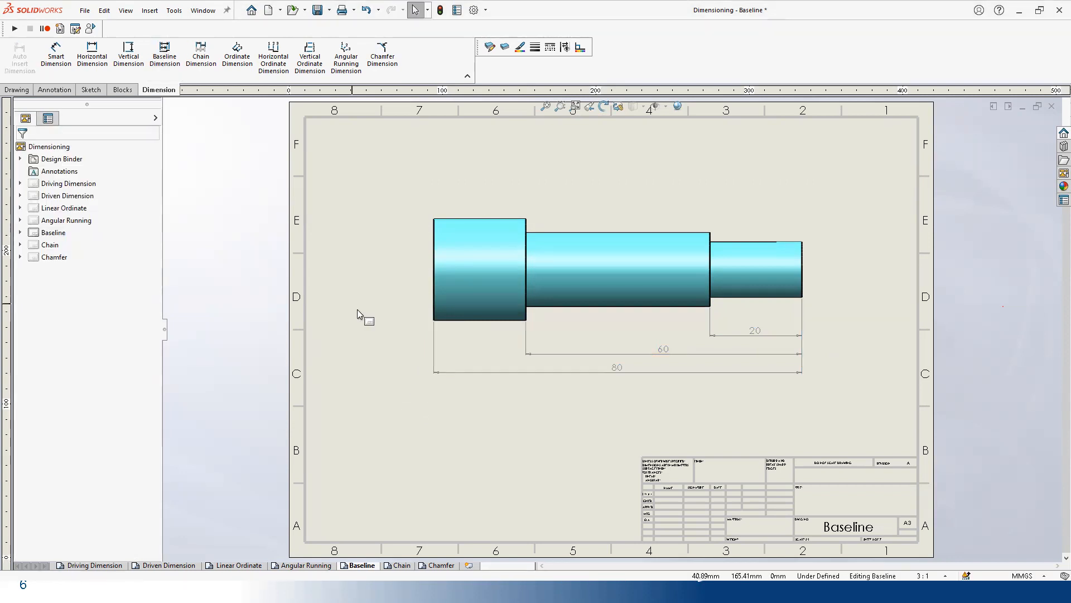
# Step: Add three separate horizontal dimensions above the shaft from its right end to the two shoulders and the left end
pyautogui.click(92, 56)
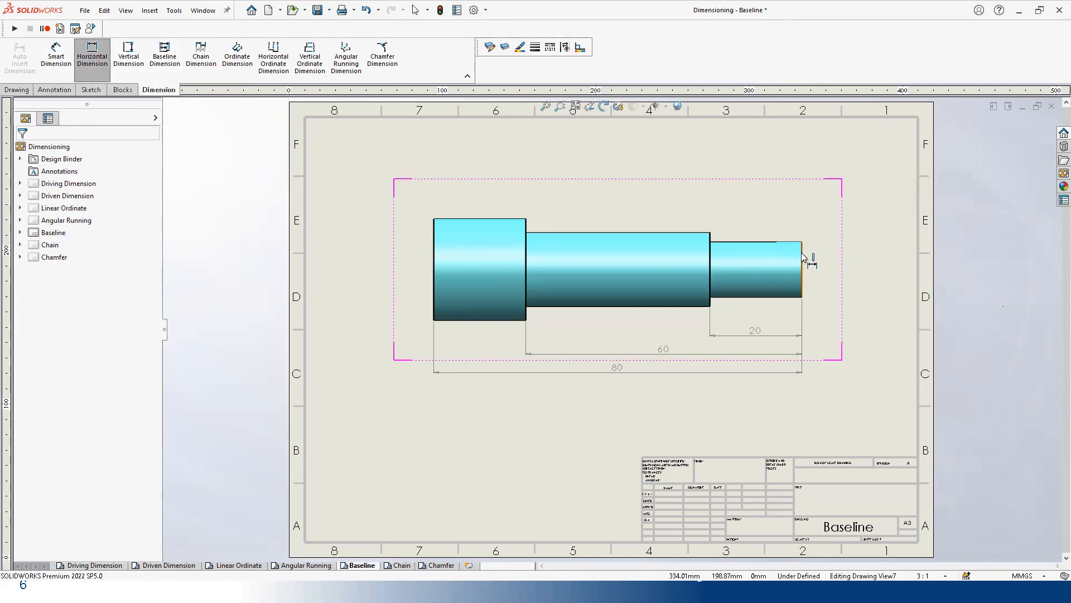
pyautogui.click(711, 249)
pyautogui.click(730, 197)
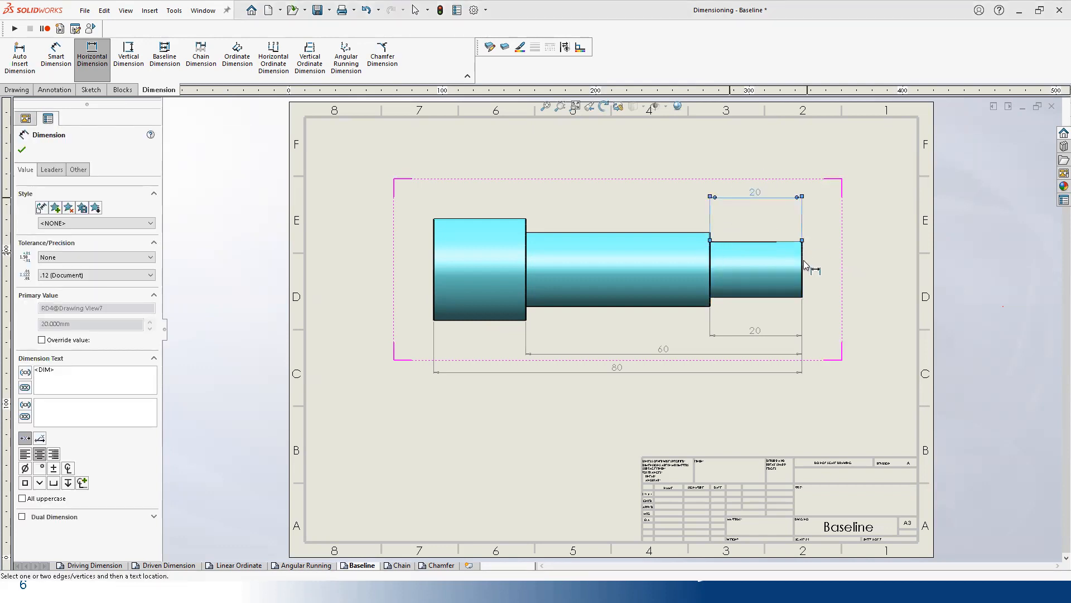
pyautogui.click(530, 247)
pyautogui.click(626, 176)
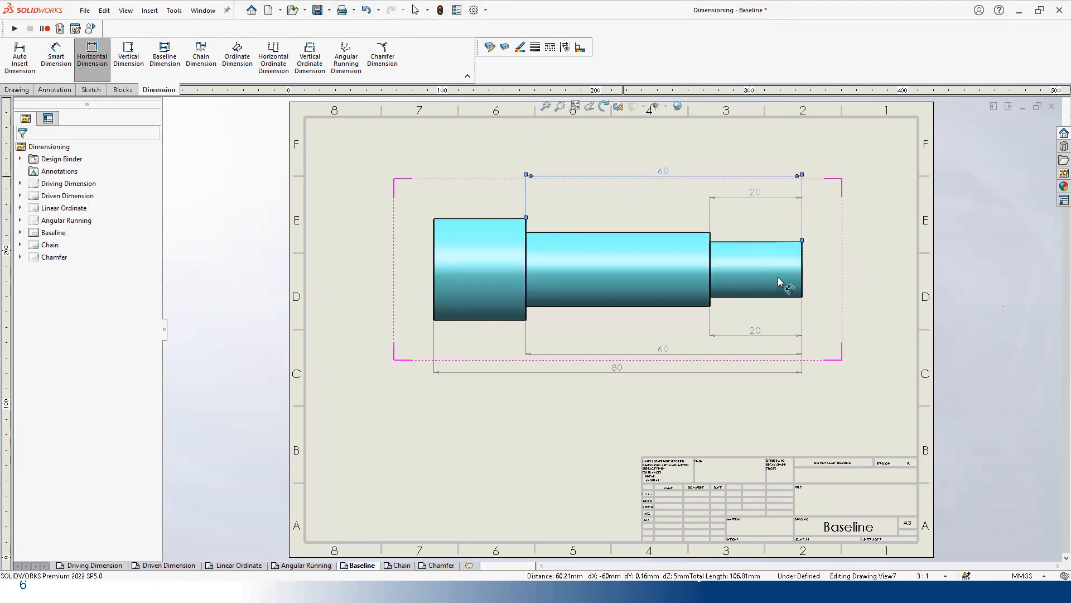
pyautogui.click(435, 257)
pyautogui.click(543, 146)
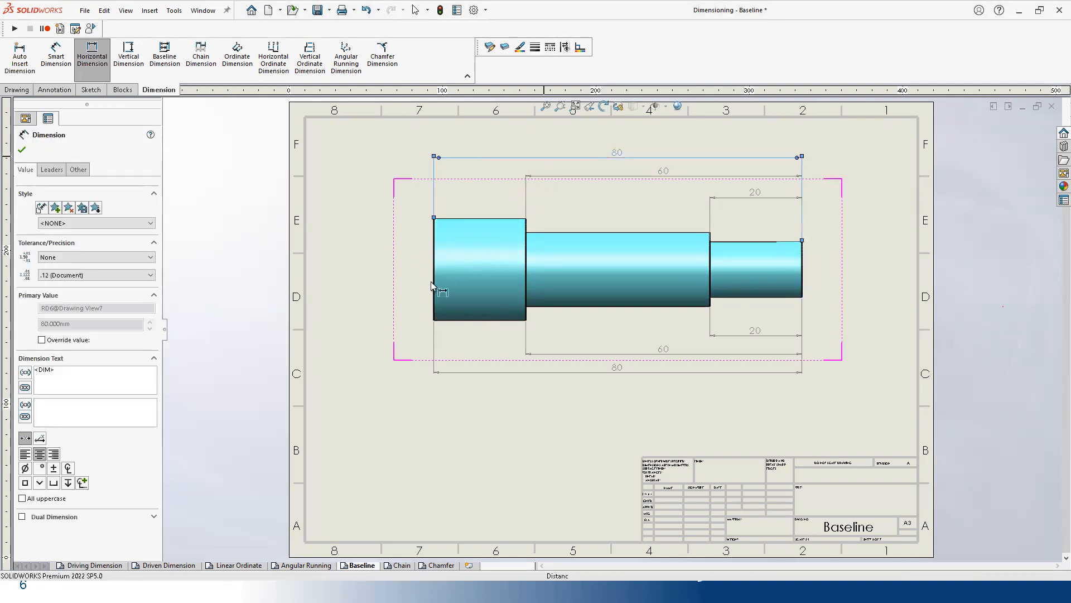
pyautogui.press('Escape')
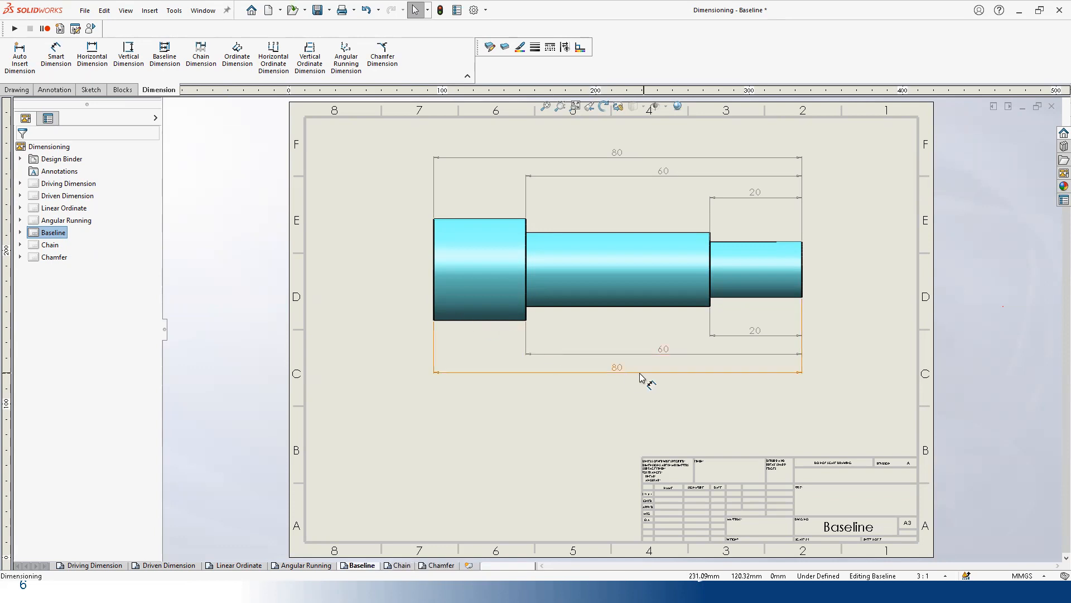
# Step: Move the baseline dimension set further below the shaft, and try moving the individual 60 mm dimension above it
pyautogui.moveTo(640, 372)
pyautogui.mouseDown()
pyautogui.moveTo(648, 406)
pyautogui.moveTo(644, 391)
pyautogui.mouseUp()
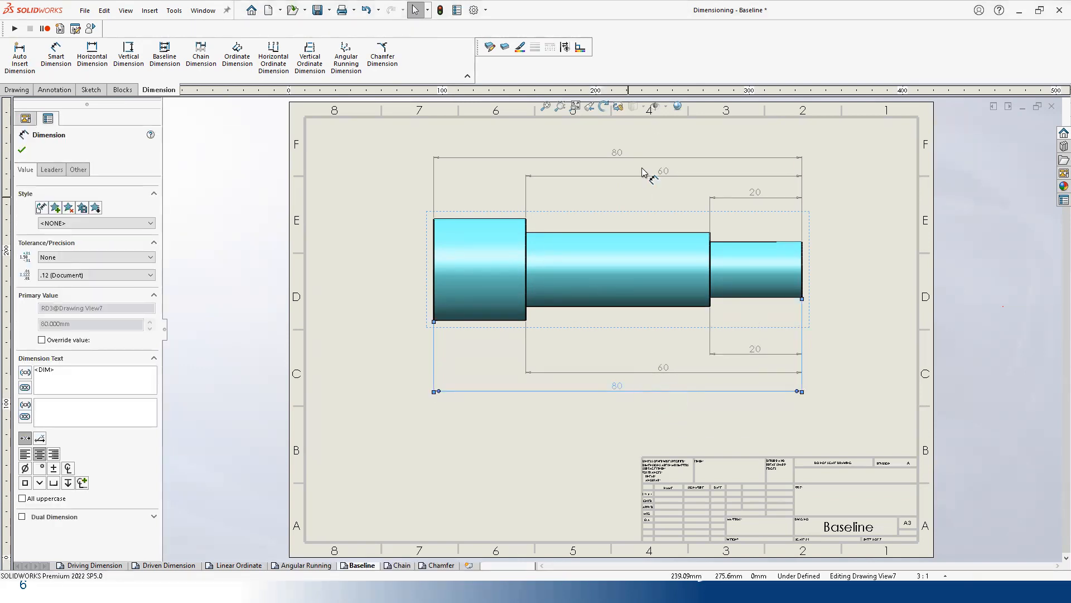
pyautogui.click(667, 205)
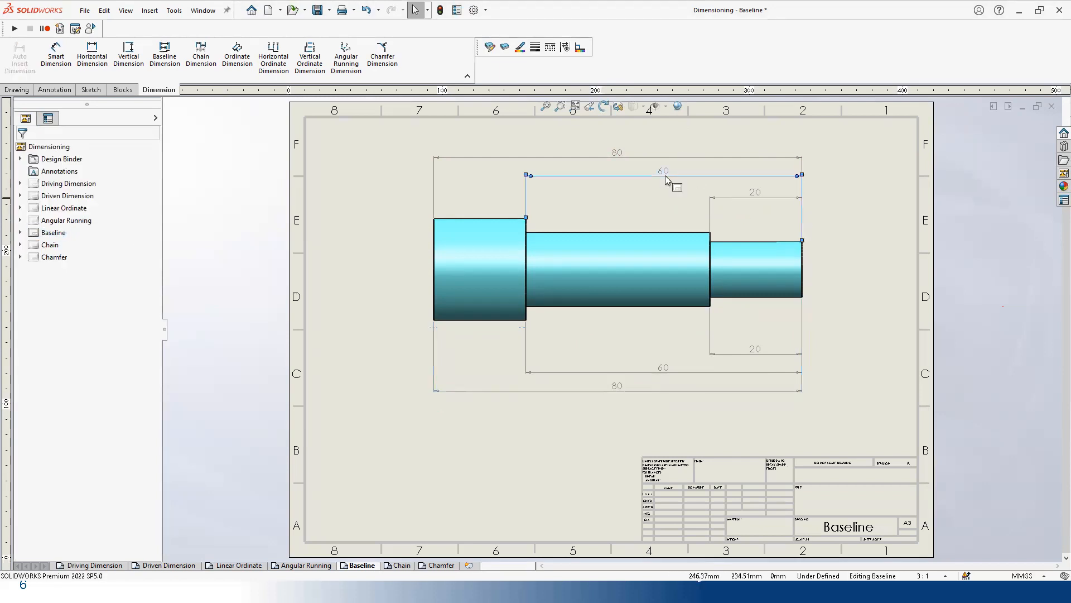
pyautogui.click(665, 183)
pyautogui.moveTo(664, 185)
pyautogui.mouseDown()
pyautogui.moveTo(681, 175)
pyautogui.moveTo(659, 188)
pyautogui.mouseUp()
pyautogui.click(388, 467)
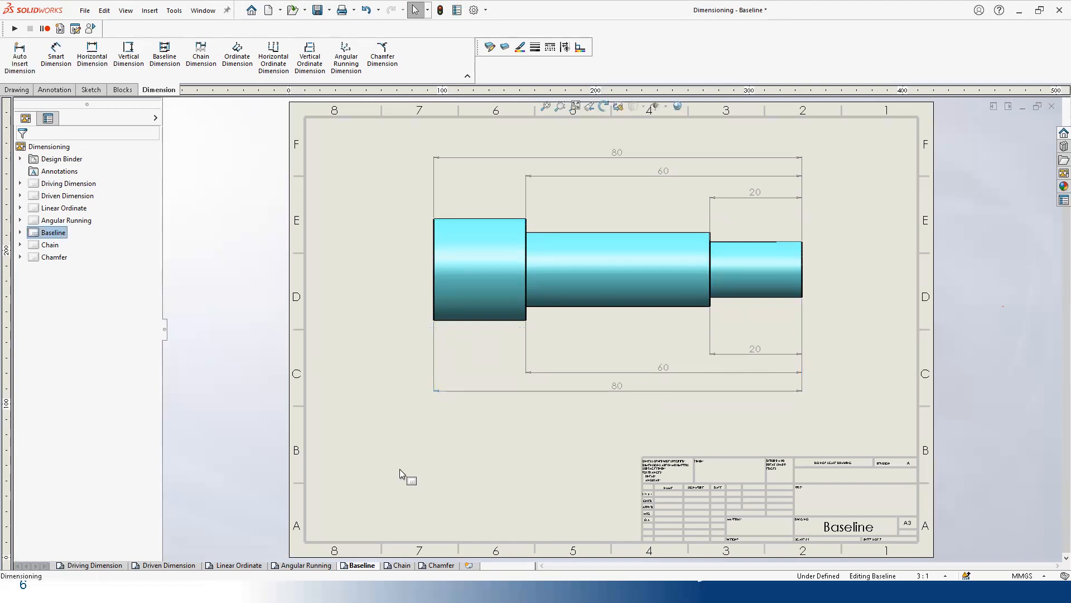
# Step: On the Chain sheet, add vertical chain dimensions from the plate's bottom edge through the three left holes to the top edge, and move them outward
pyautogui.click(398, 565)
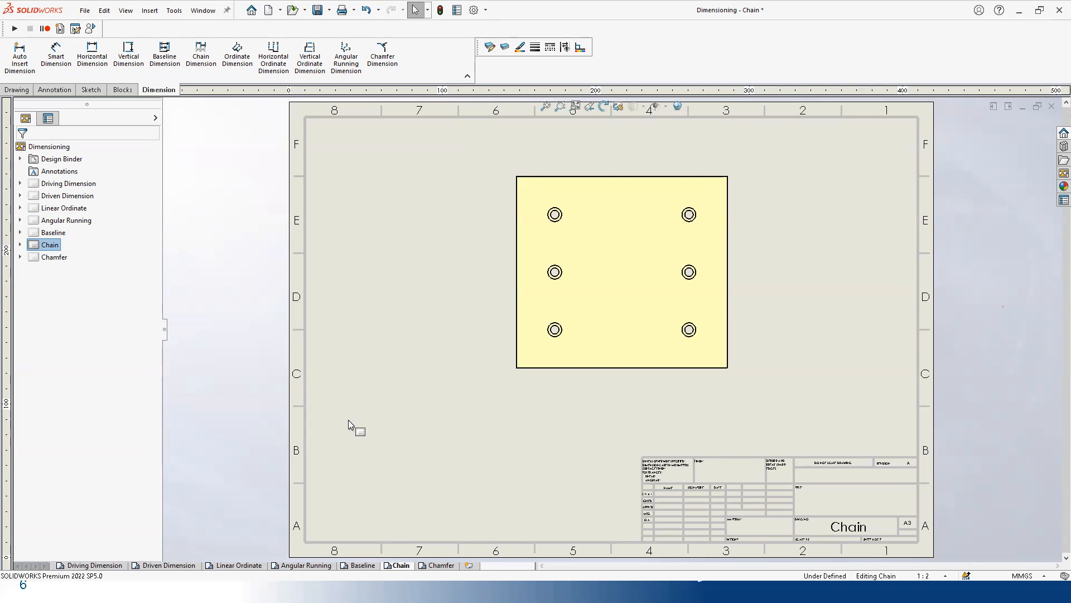
pyautogui.click(201, 54)
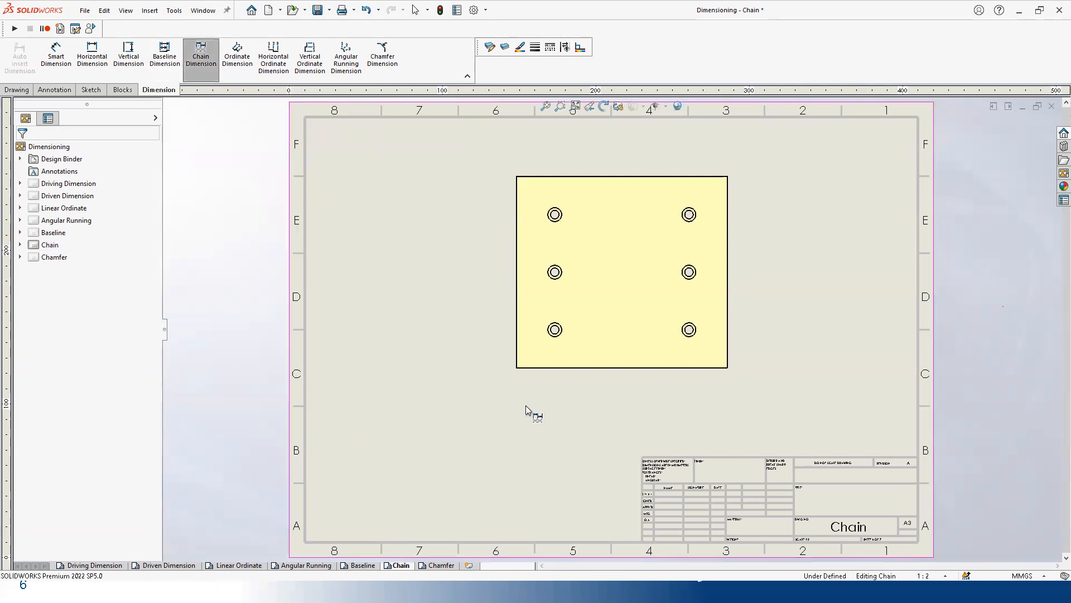
pyautogui.click(529, 369)
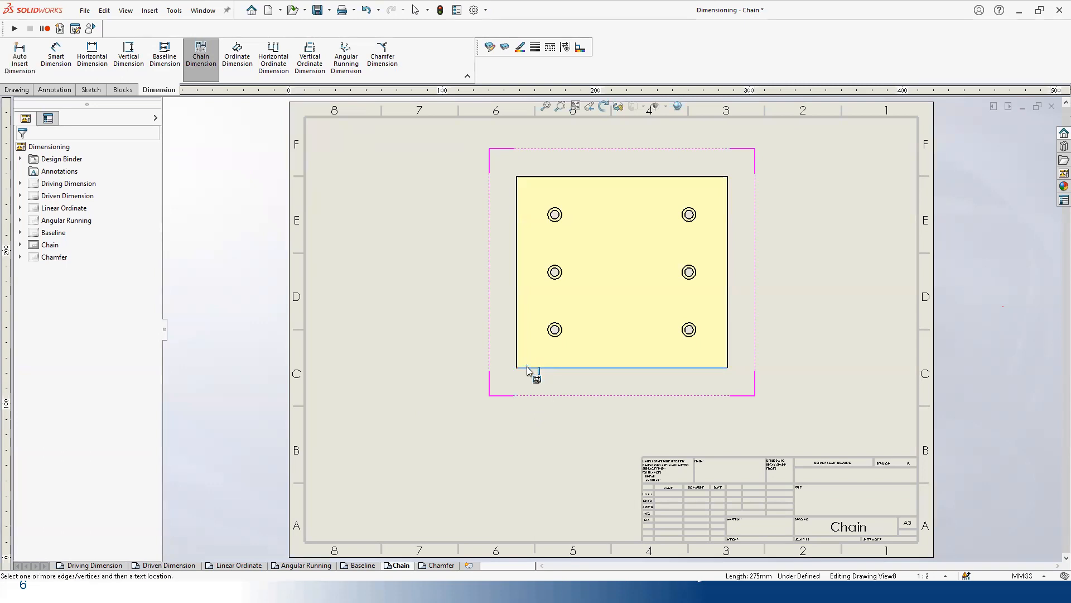
pyautogui.click(559, 333)
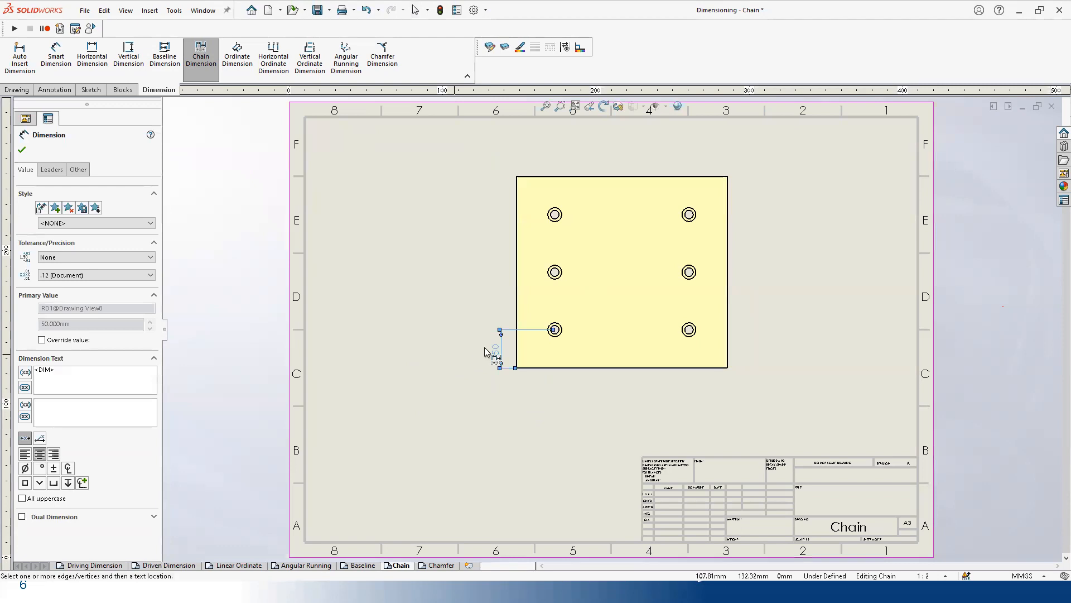
pyautogui.click(573, 283)
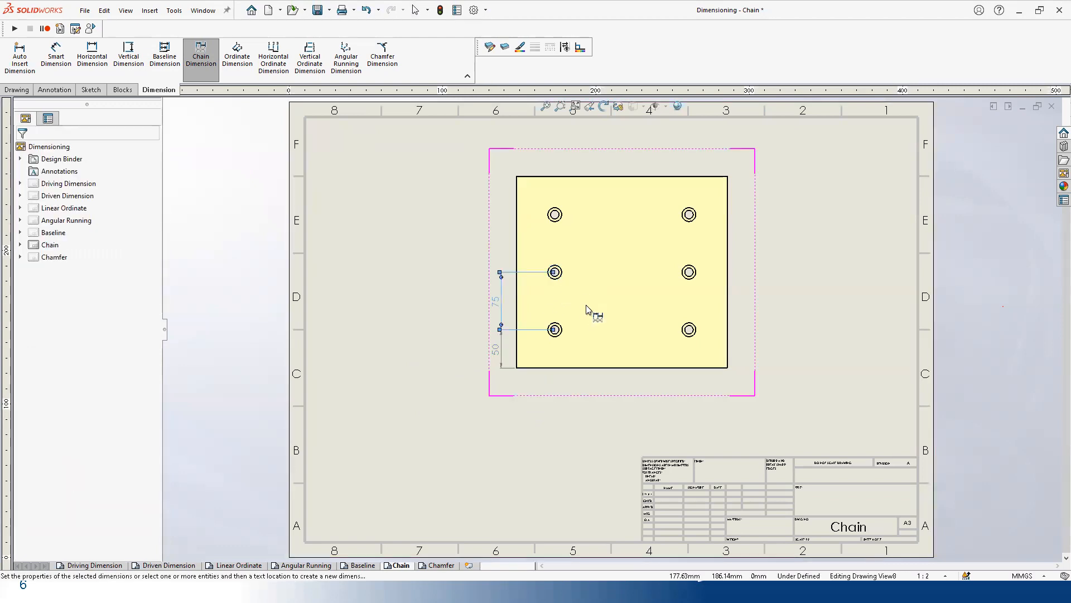
pyautogui.click(563, 220)
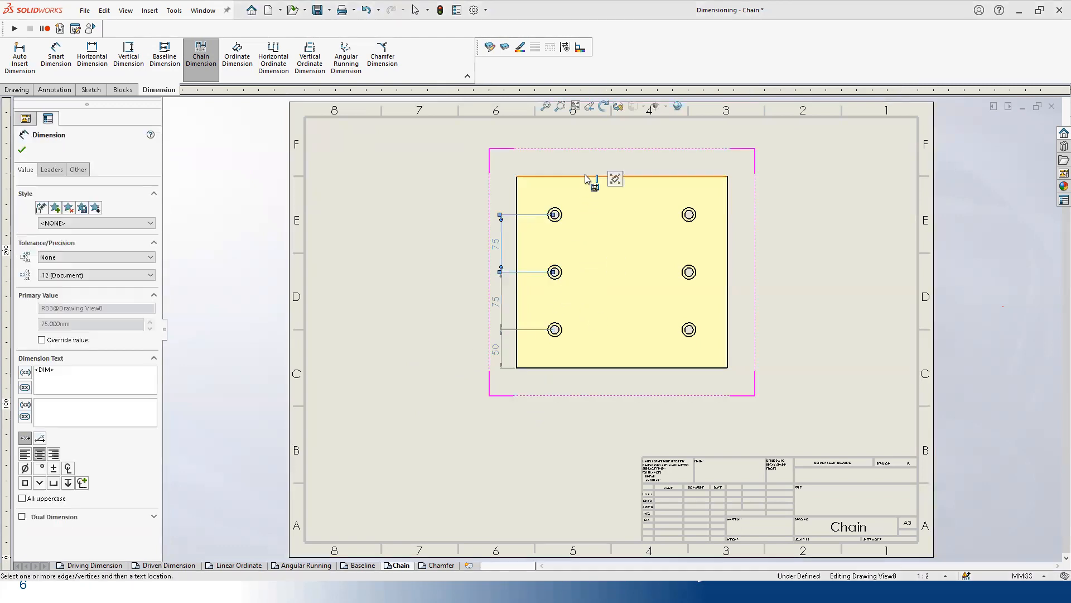
pyautogui.click(581, 177)
pyautogui.press('Escape')
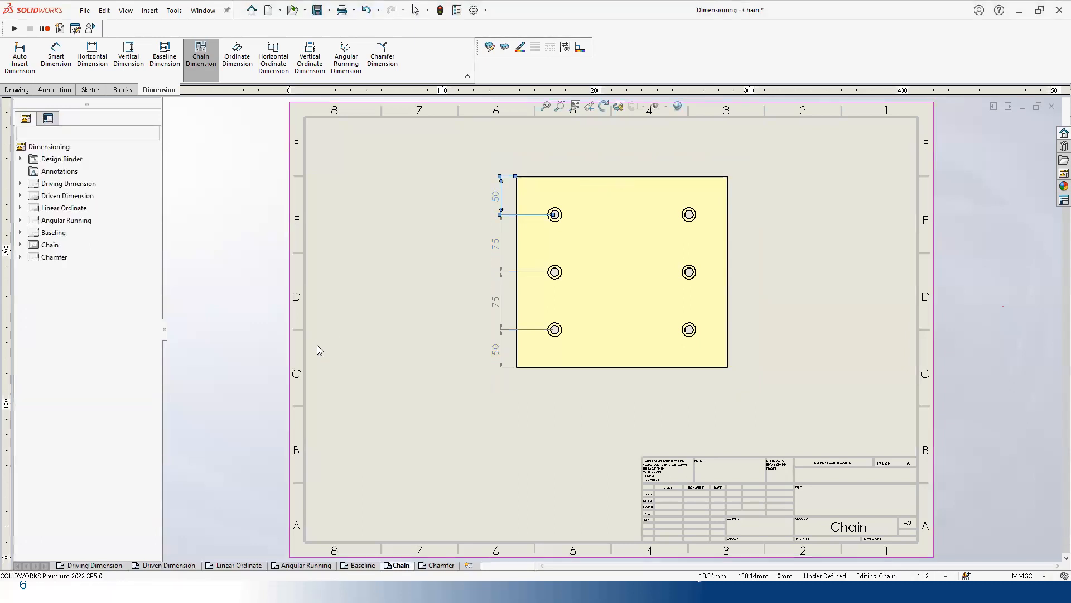
pyautogui.press('Escape')
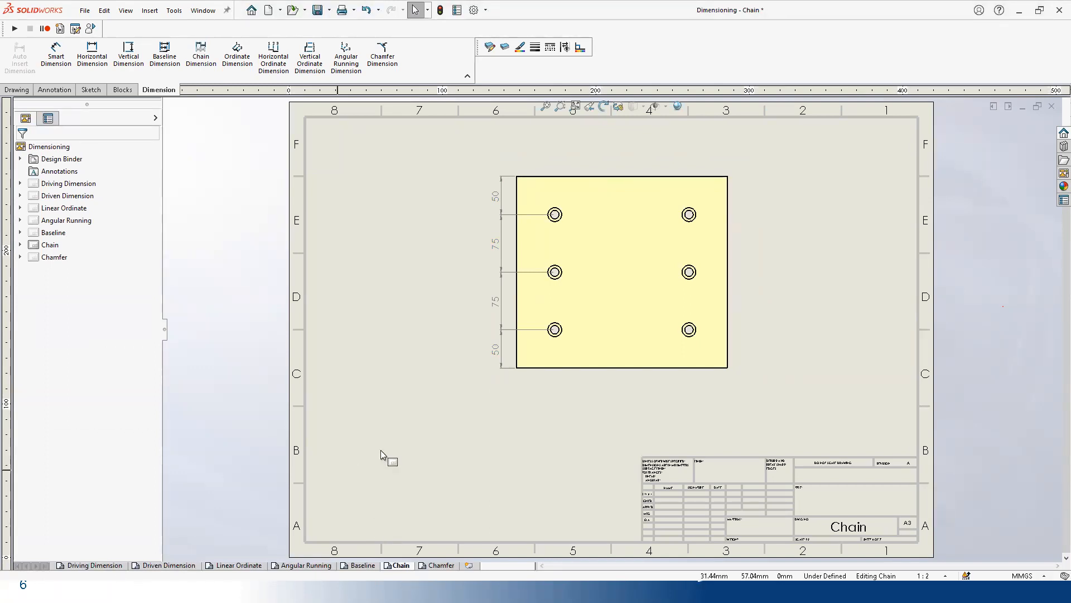
pyautogui.moveTo(501, 363); pyautogui.dragTo(474, 361)
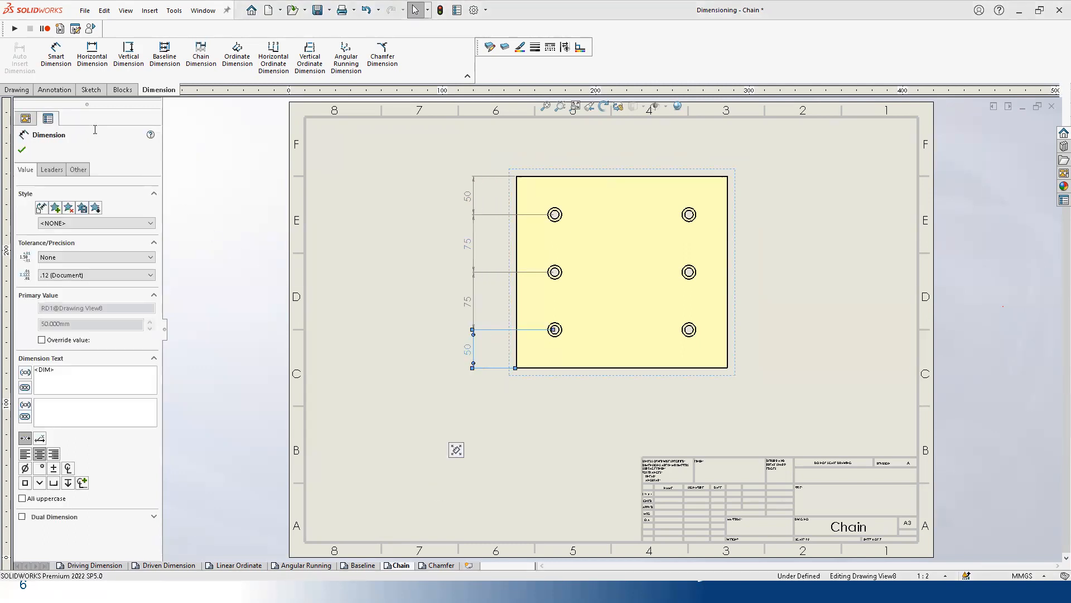
# Step: Add separate vertical smart dimensions between the plate's bottom edge, right-hand holes and top edge, and move the lowest one outward
pyautogui.click(736, 370)
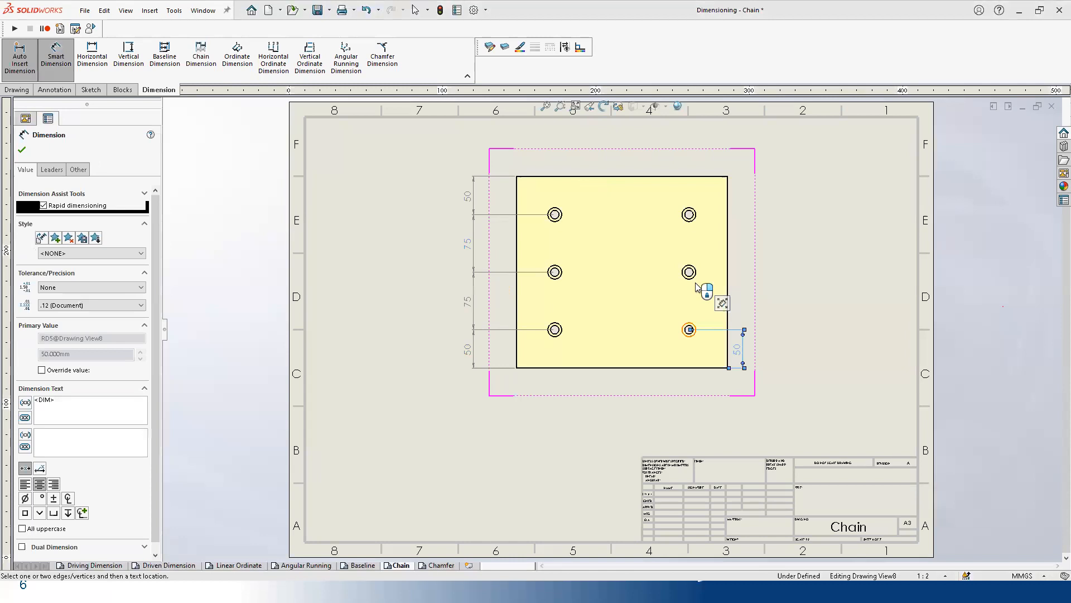
pyautogui.click(690, 273)
pyautogui.click(698, 216)
pyautogui.press('Escape')
pyautogui.moveTo(740, 346); pyautogui.dragTo(783, 337)
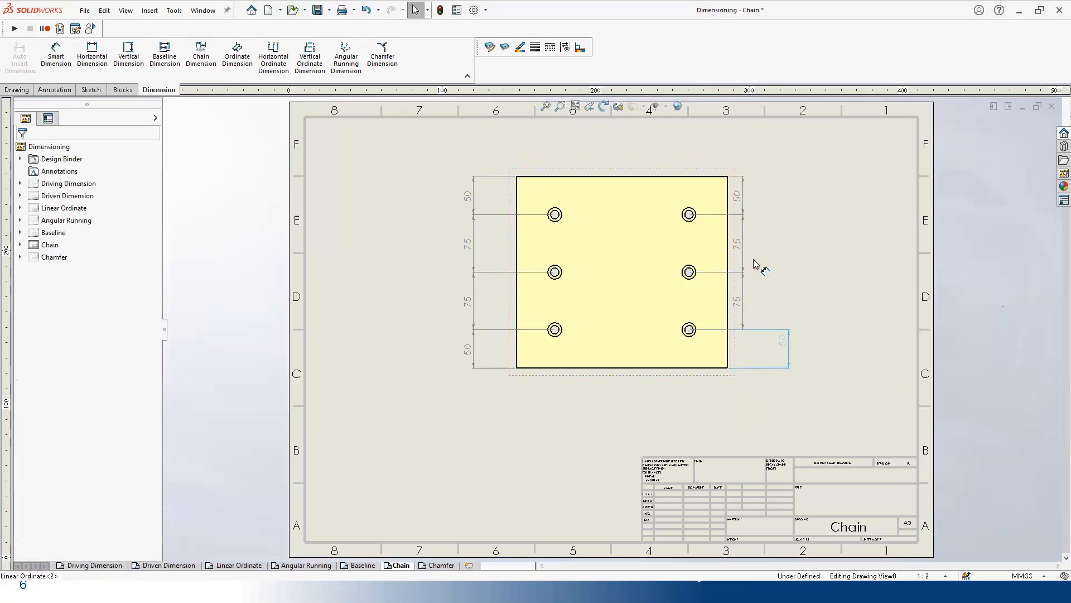
# Step: Move the right-hand vertical dimensions individually to staggered distances from the plate, and bring the left-hand chain dimension set closer to it
pyautogui.click(790, 196)
pyautogui.moveTo(735, 297); pyautogui.dragTo(773, 297)
pyautogui.moveTo(737, 241); pyautogui.dragTo(756, 241)
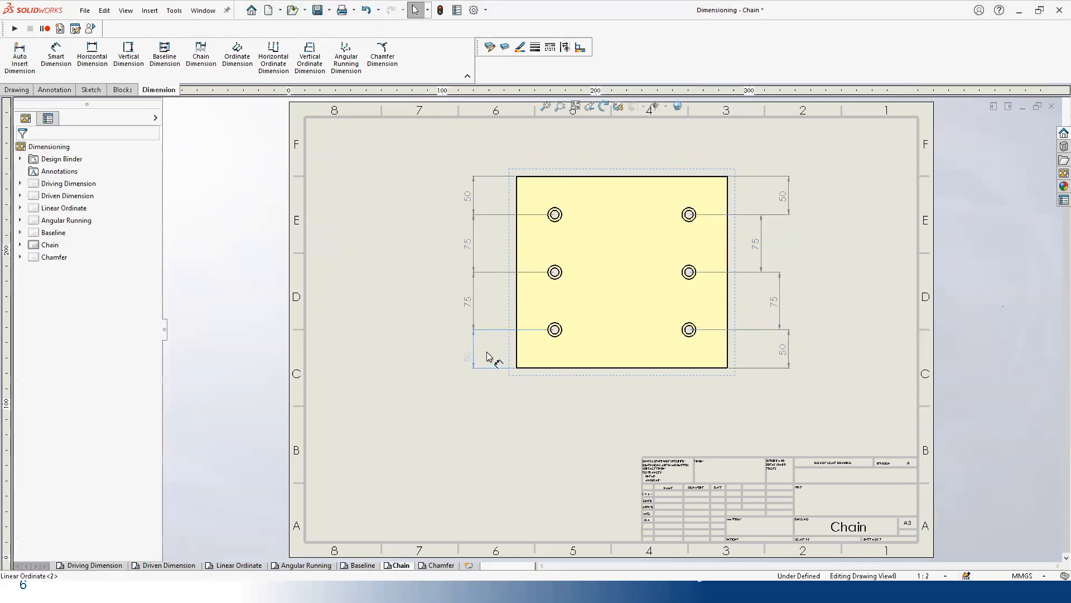
pyautogui.moveTo(468, 352); pyautogui.dragTo(489, 352)
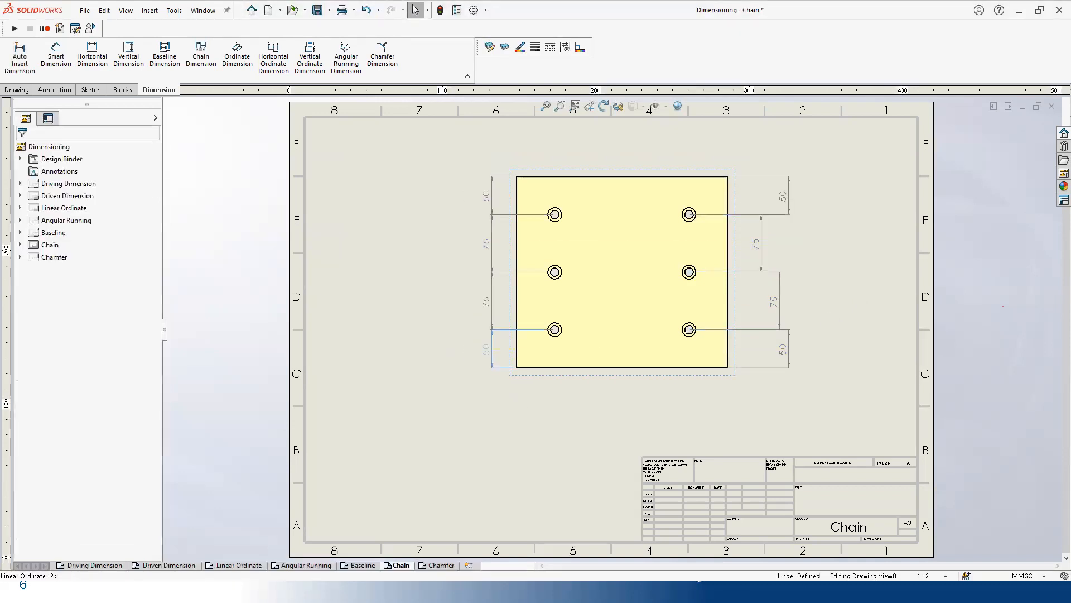
pyautogui.click(449, 401)
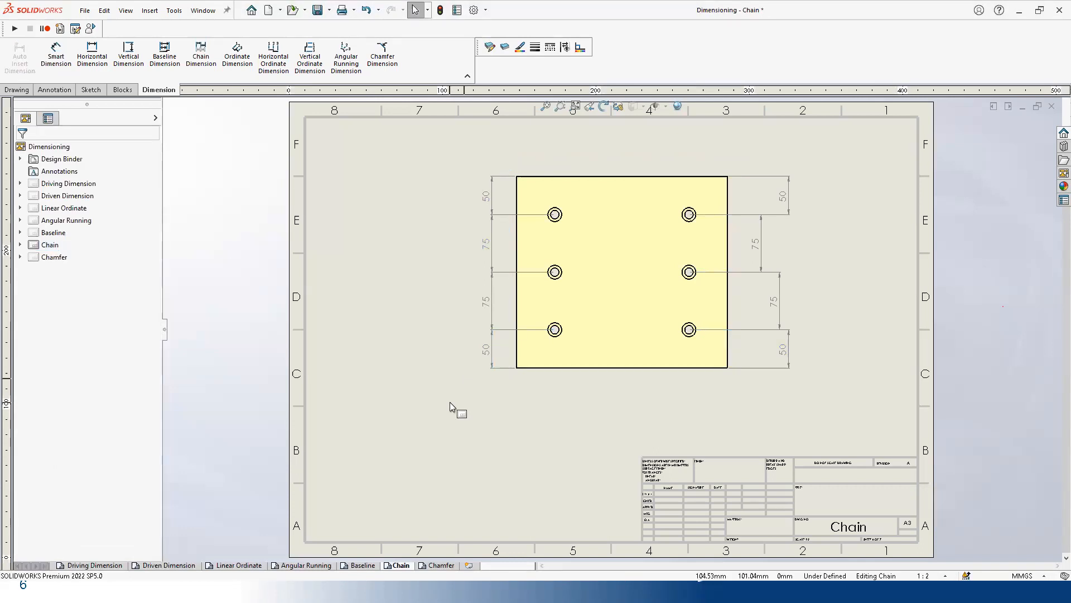
# Step: Examine the chain commands available for the lowest dimension of the left-hand chain set
pyautogui.click(491, 360)
pyautogui.rightClick(491, 351)
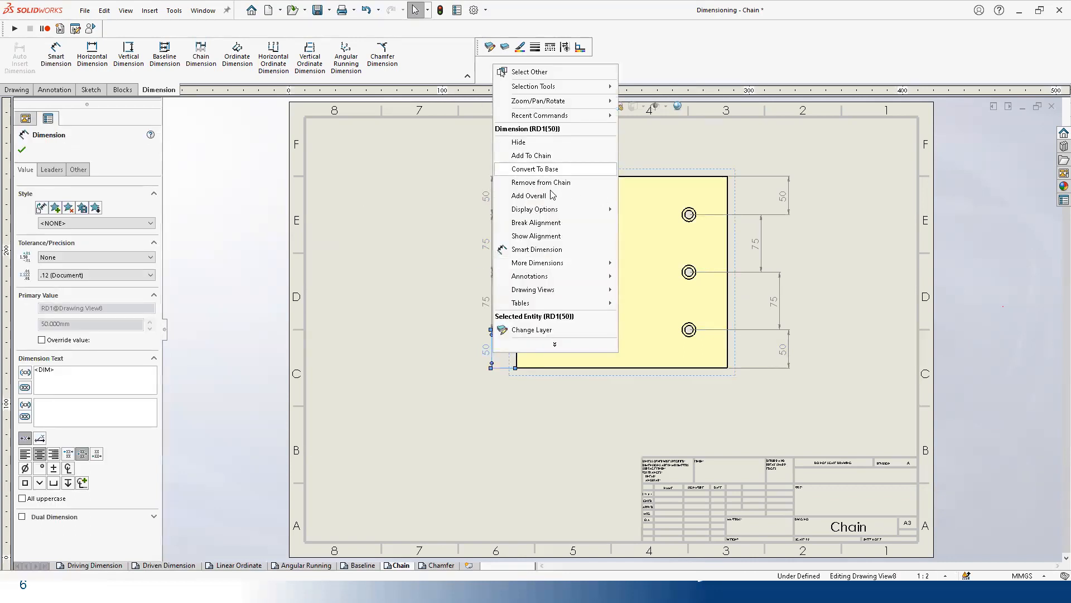
pyautogui.click(401, 404)
pyautogui.click(402, 404)
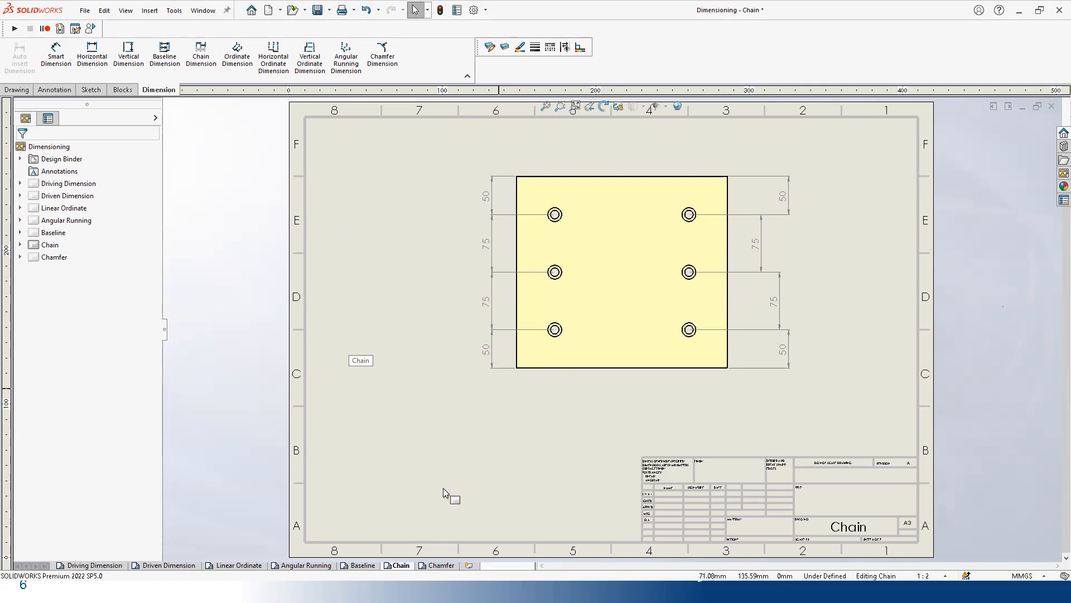
# Step: On the Chamfer sheet, add a chamfer dimension to the upper chamfer at the shaft's right end, placed outside the shaft
pyautogui.click(438, 565)
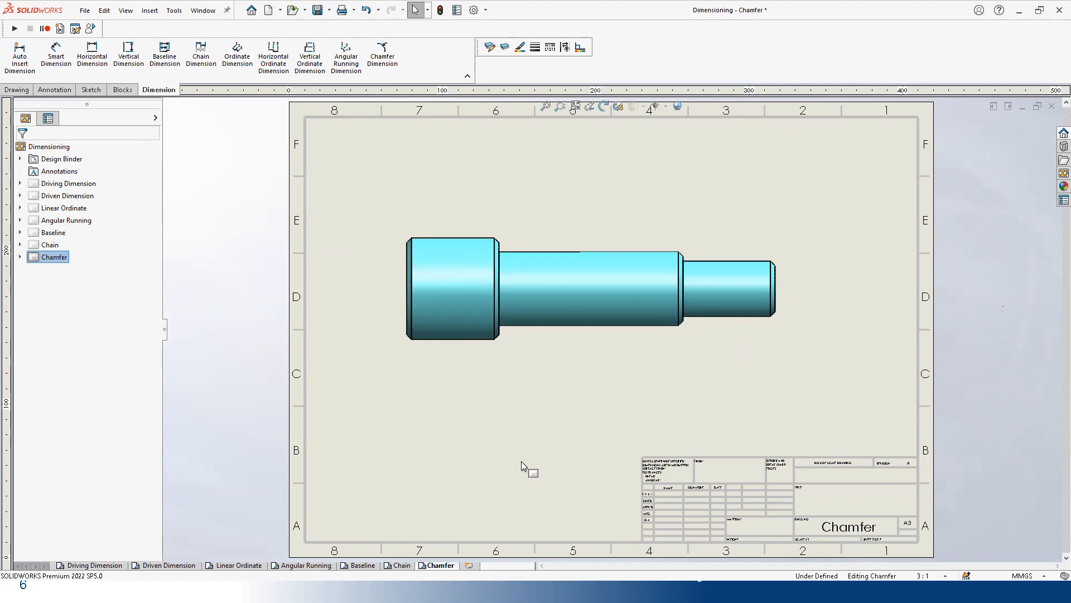
pyautogui.scroll(-5, 737, 268)
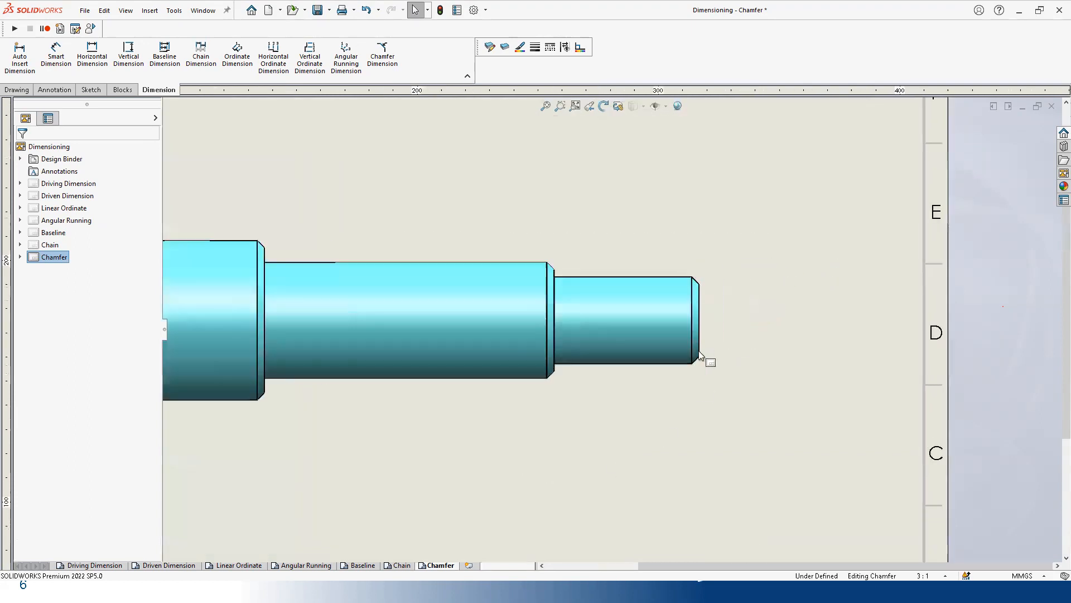
pyautogui.click(384, 58)
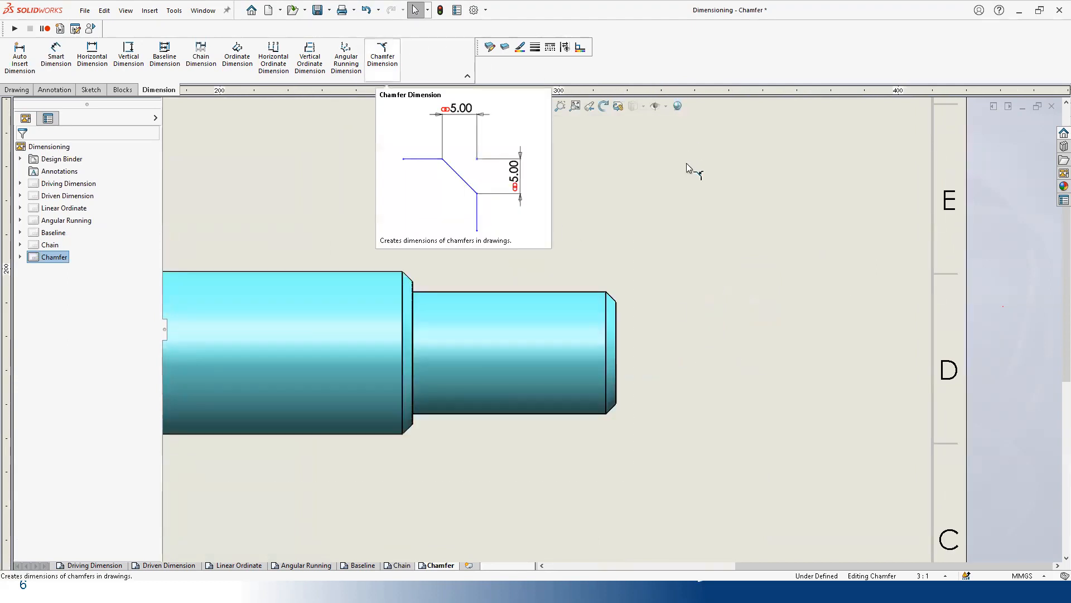
pyautogui.click(611, 299)
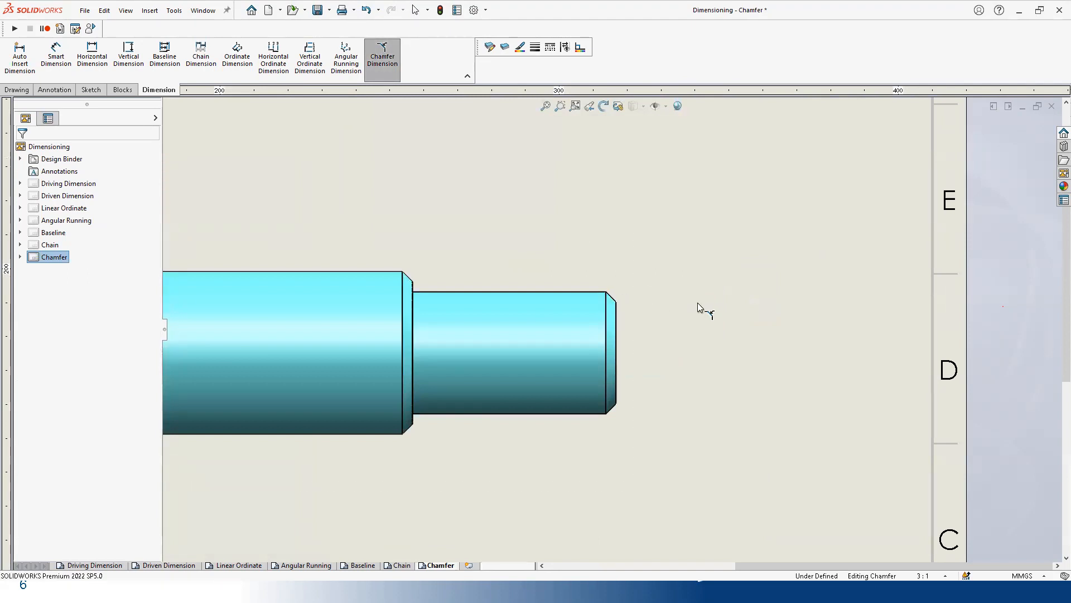
pyautogui.click(610, 294)
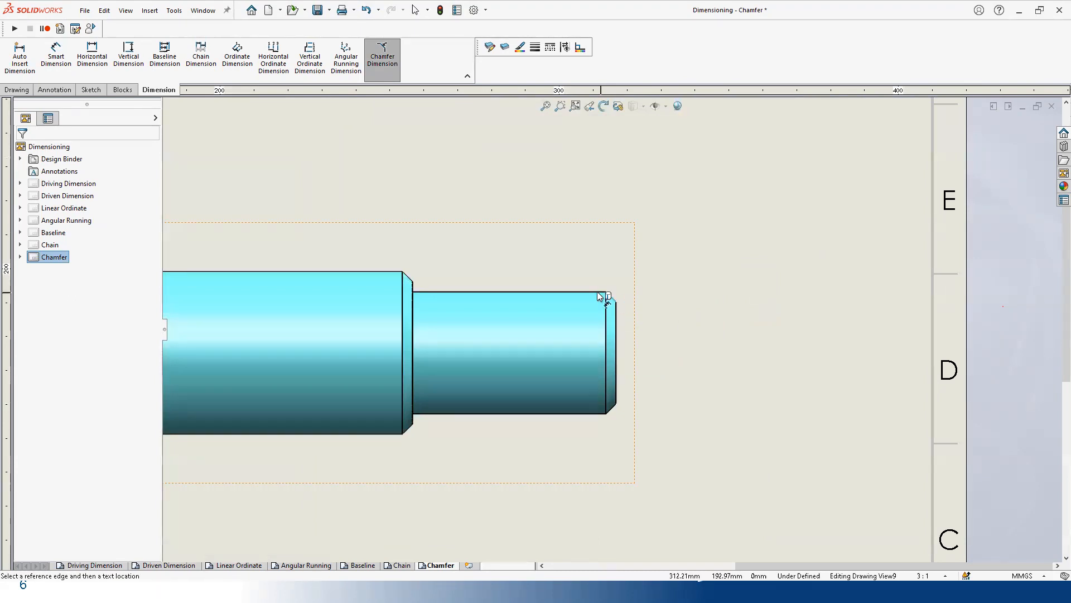
pyautogui.click(610, 311)
pyautogui.click(672, 247)
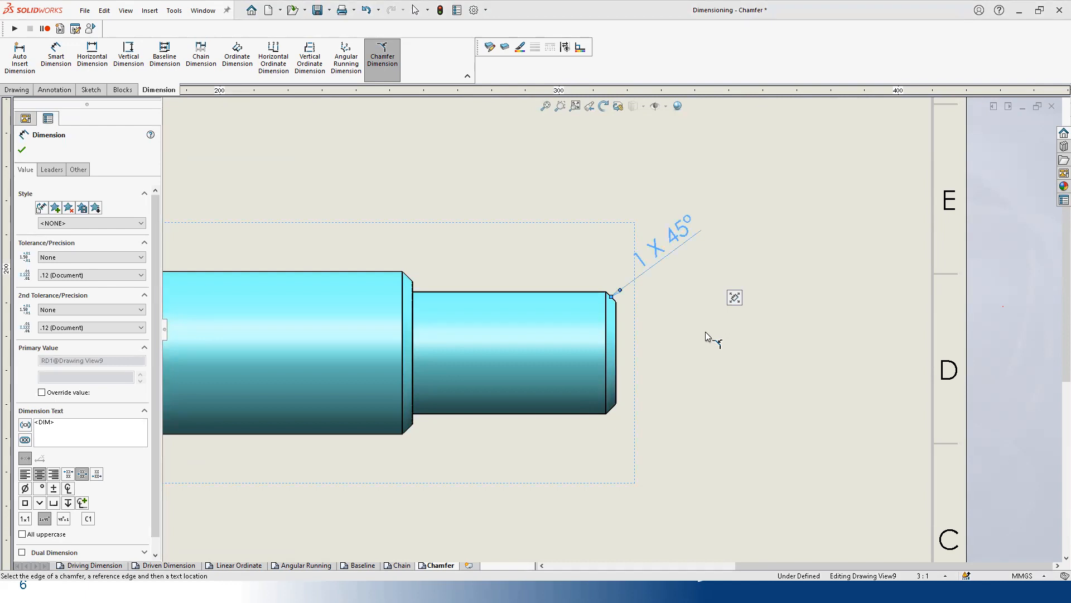
# Step: Add a chamfer dimension at the right shoulder of the shaft's largest section, with its text above the middle section
pyautogui.moveTo(457, 277); pyautogui.dragTo(728, 267, button='middle')
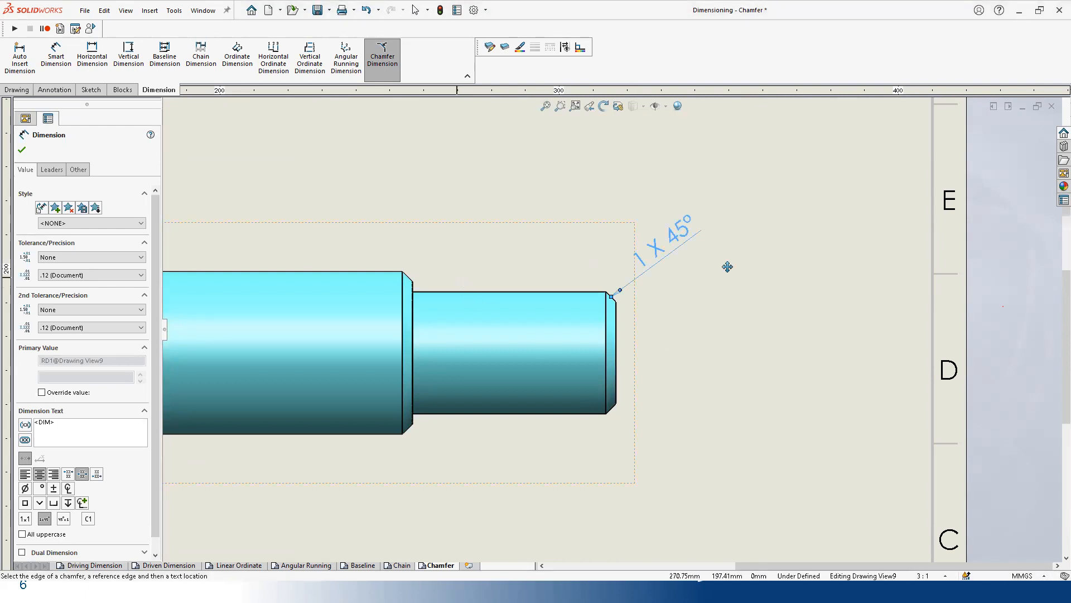
pyautogui.moveTo(454, 272); pyautogui.dragTo(586, 277, button='middle')
pyautogui.moveTo(491, 268); pyautogui.dragTo(567, 272, button='middle')
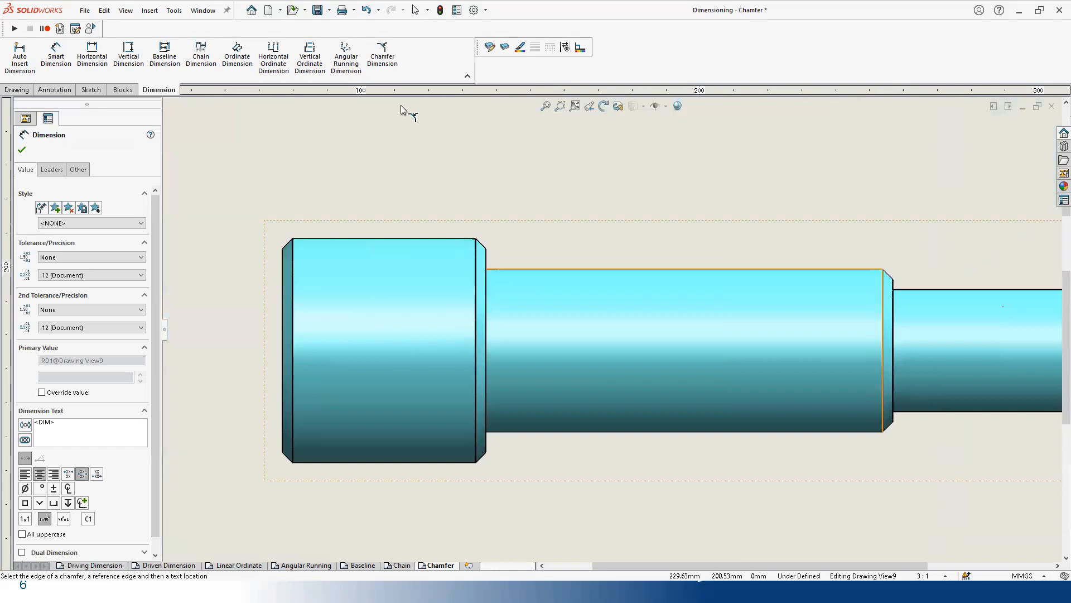
pyautogui.click(487, 260)
pyautogui.click(491, 269)
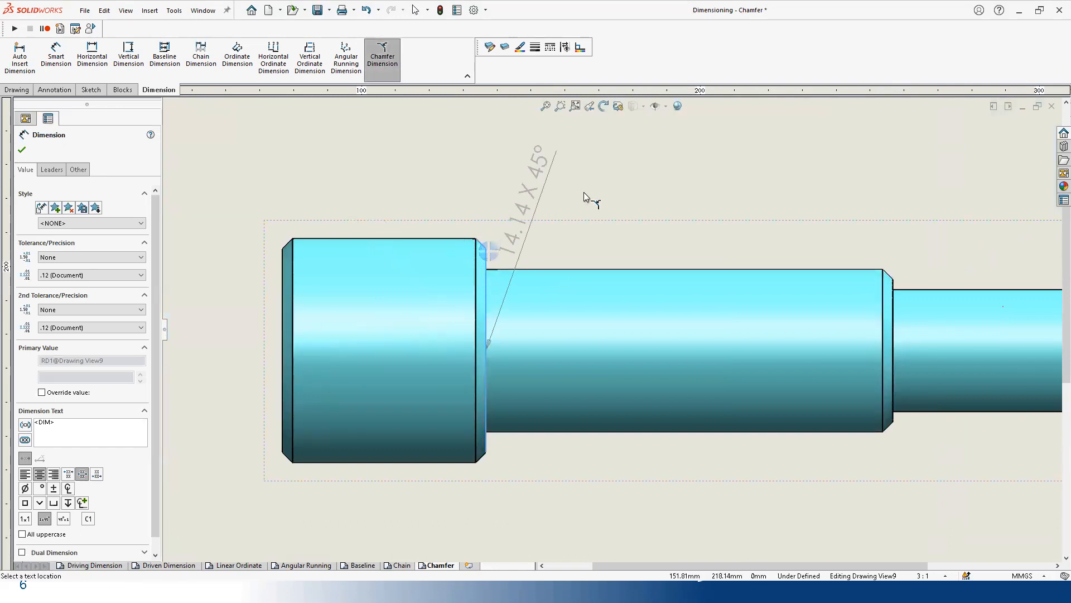
pyautogui.click(616, 226)
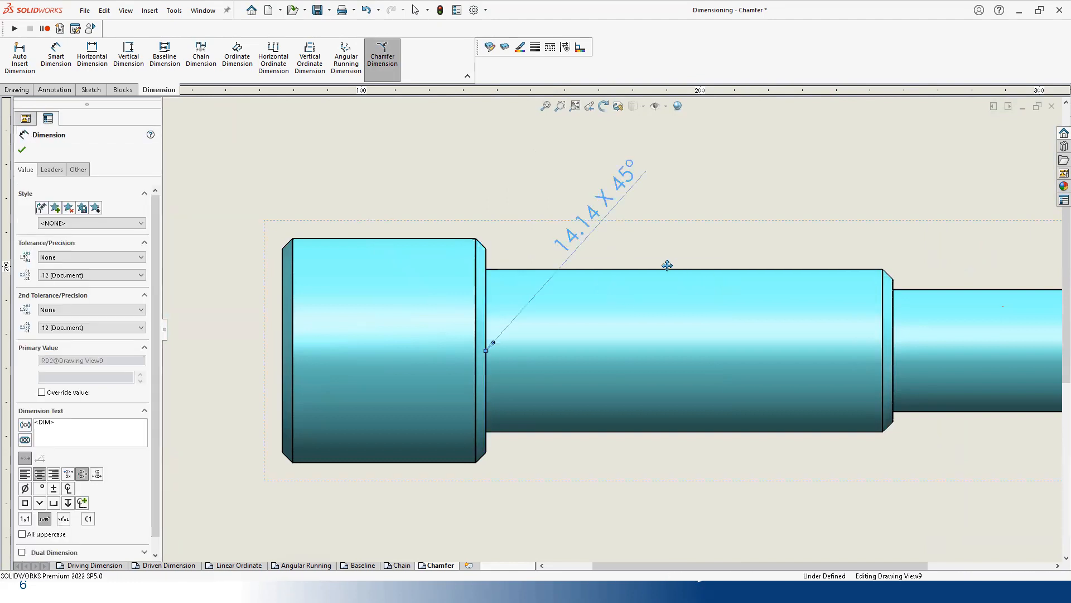
pyautogui.press('f')
pyautogui.scroll(2, 576, 420)
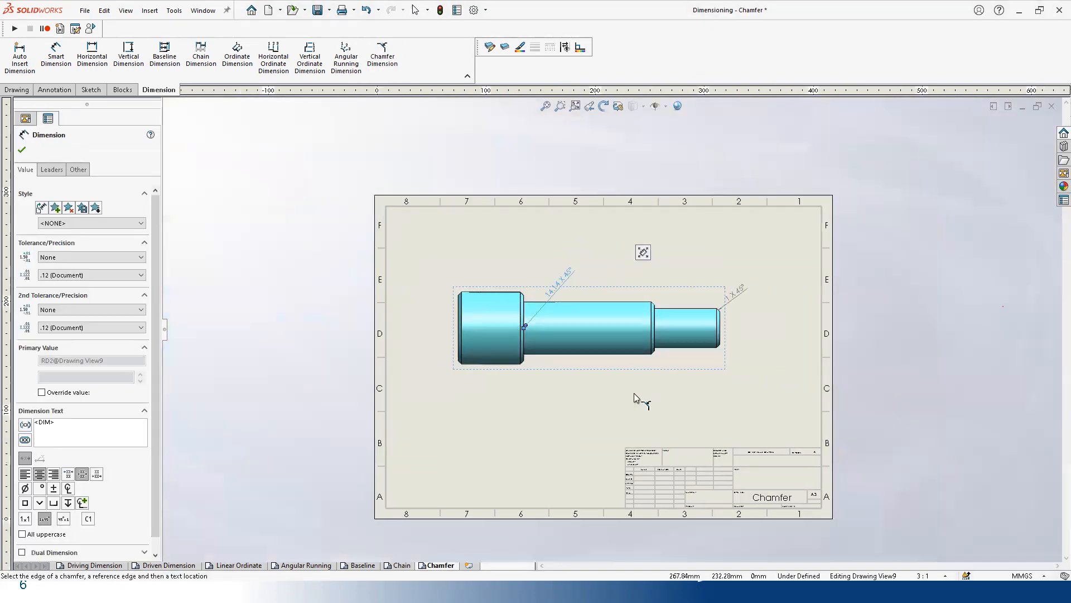
pyautogui.scroll(2, 634, 393)
pyautogui.scroll(-1, 633, 392)
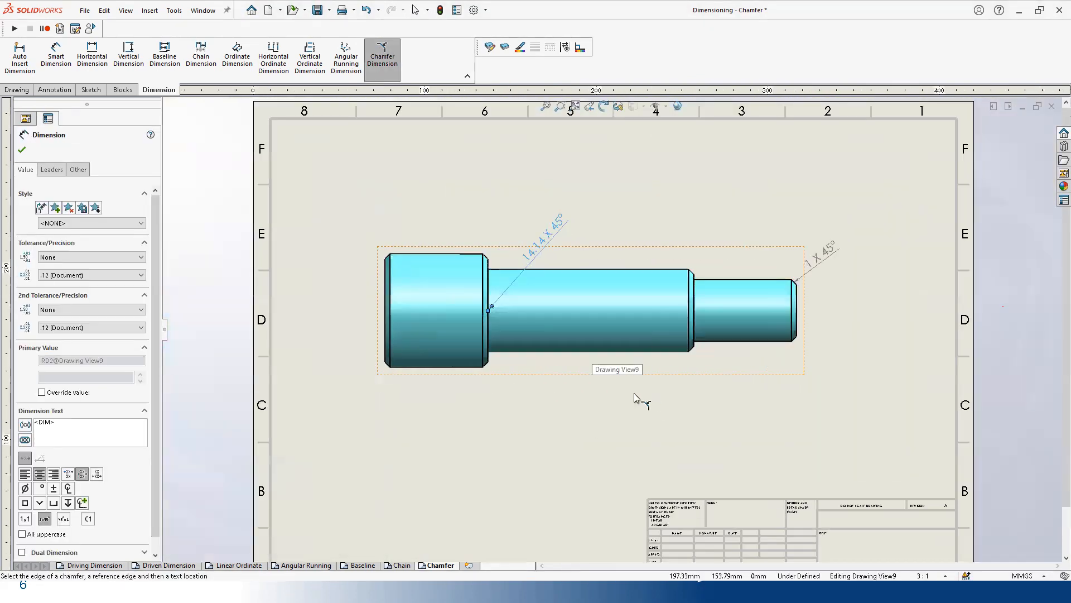
pyautogui.scroll(-2, 633, 393)
pyautogui.press('Escape')
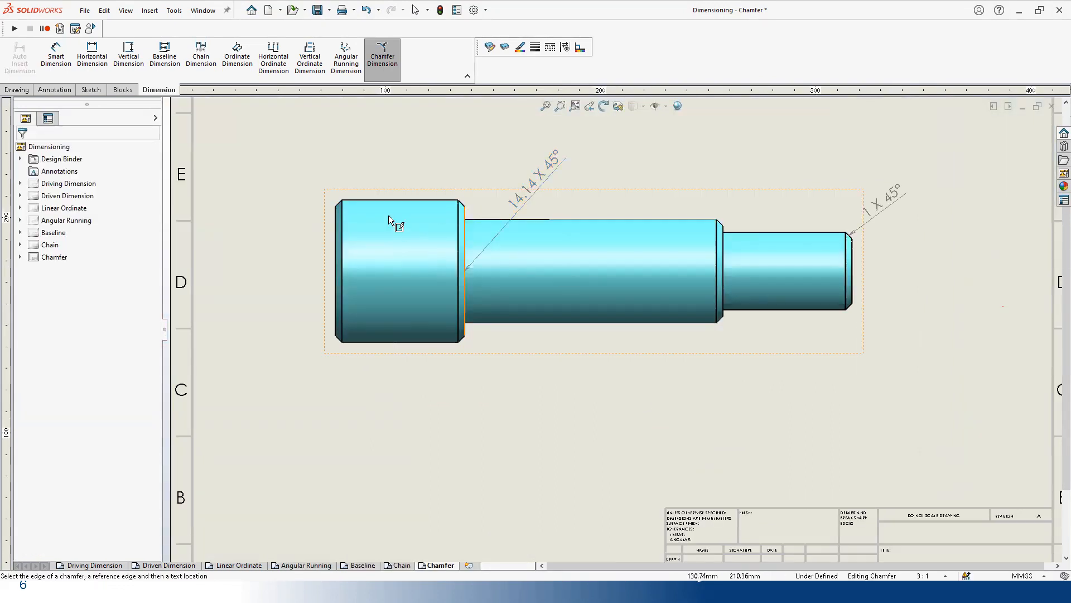
# Step: Add a chamfer dimension to the upper chamfer at the shaft's left end, placed above and outside the shaft
pyautogui.scroll(-2, 342, 227)
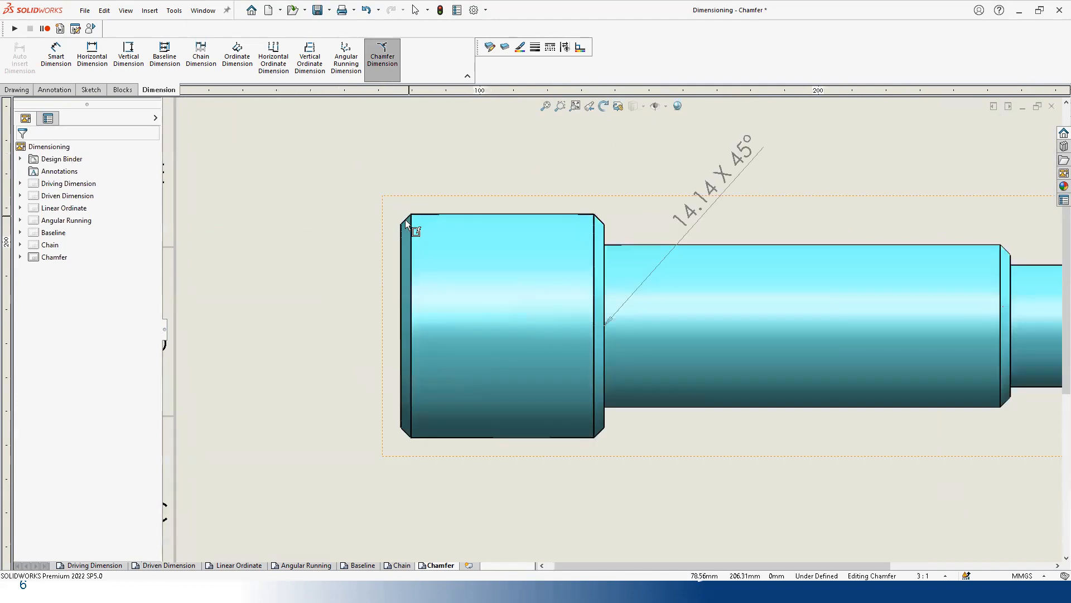
pyautogui.click(406, 221)
pyautogui.click(422, 216)
pyautogui.click(344, 179)
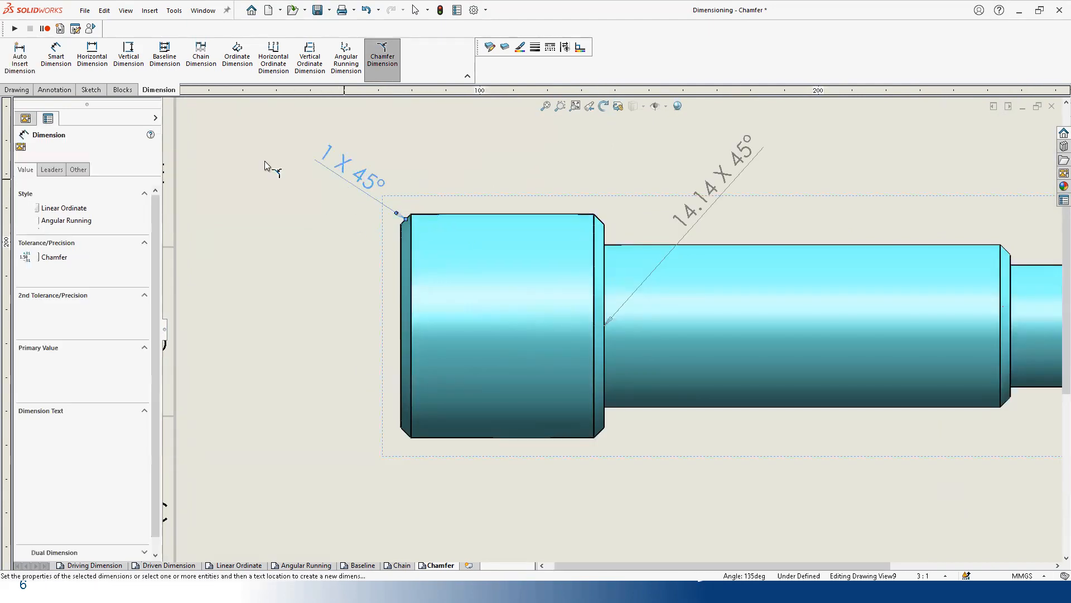
pyautogui.scroll(2, 428, 342)
pyautogui.scroll(2, 429, 342)
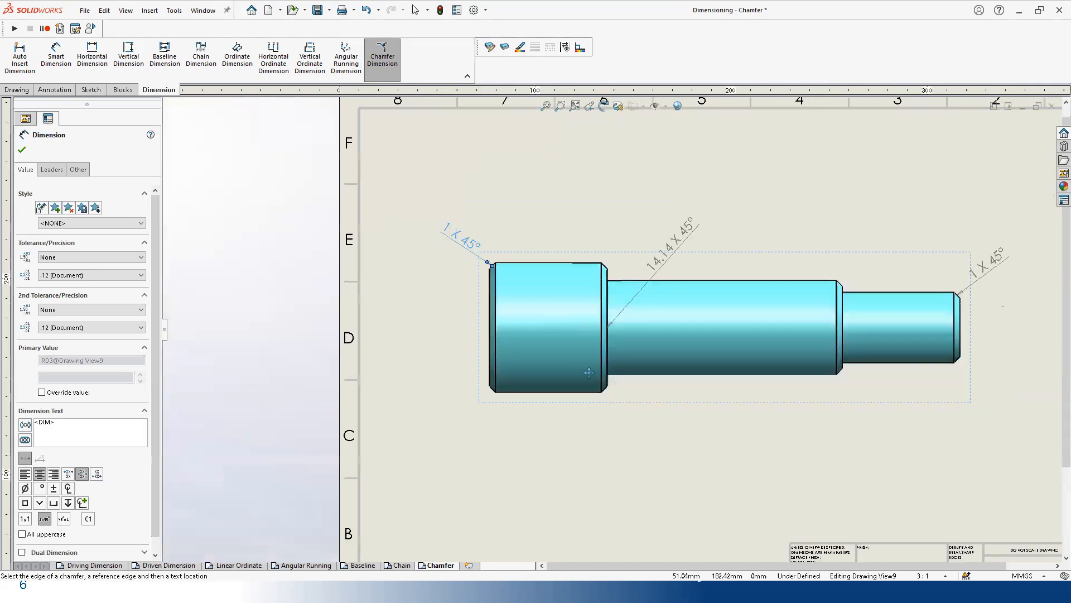
pyautogui.scroll(2, 524, 389)
pyautogui.scroll(-3, 523, 387)
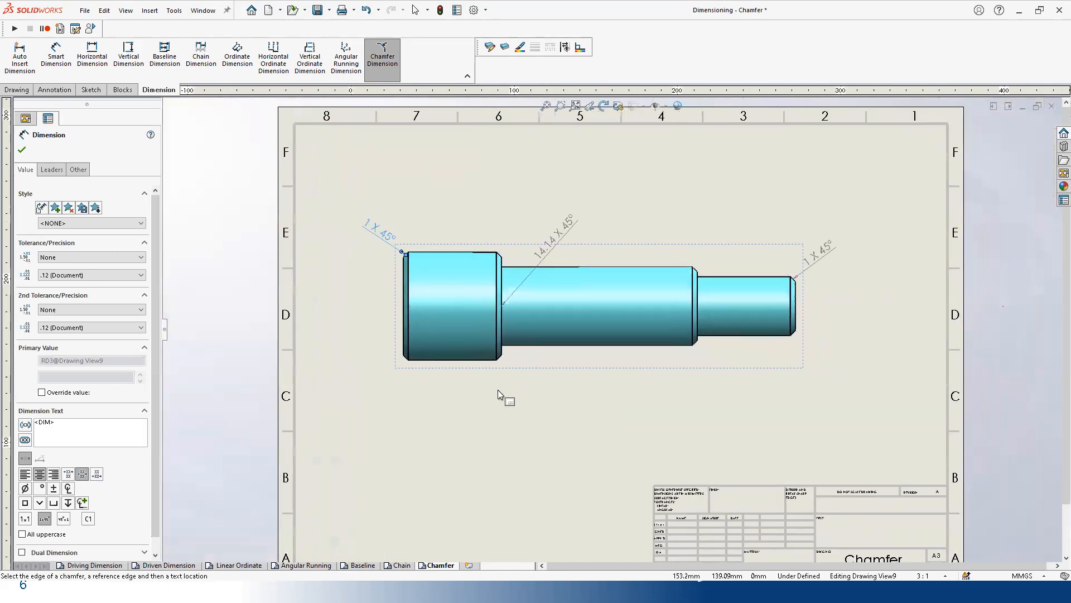
pyautogui.press('Escape')
pyautogui.click(307, 357)
pyautogui.press('f')
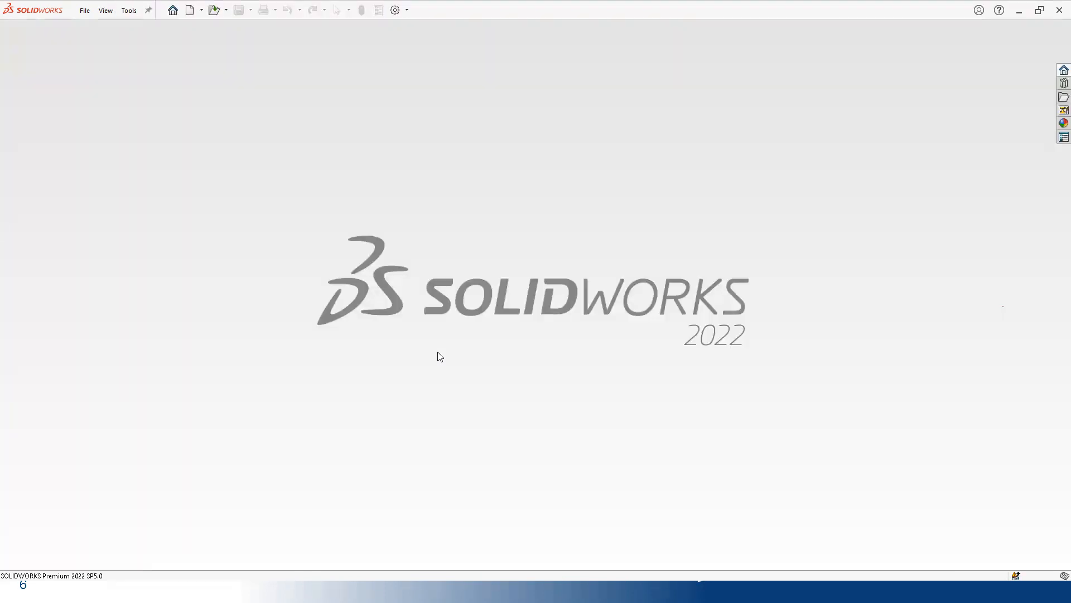
pyautogui.hotkey('alt', 'Tab')
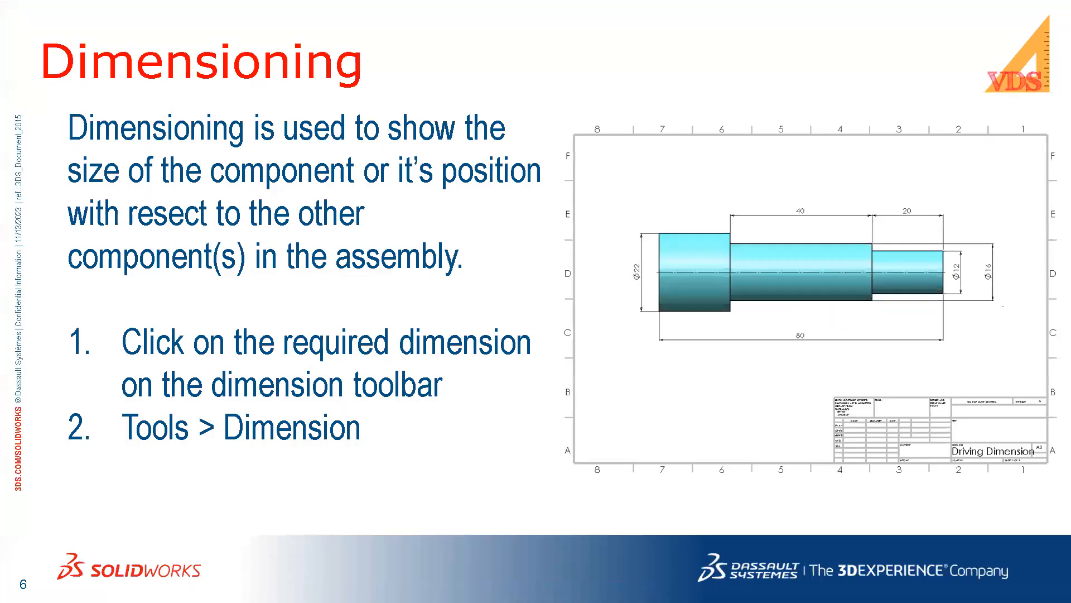
pyautogui.press('Right')
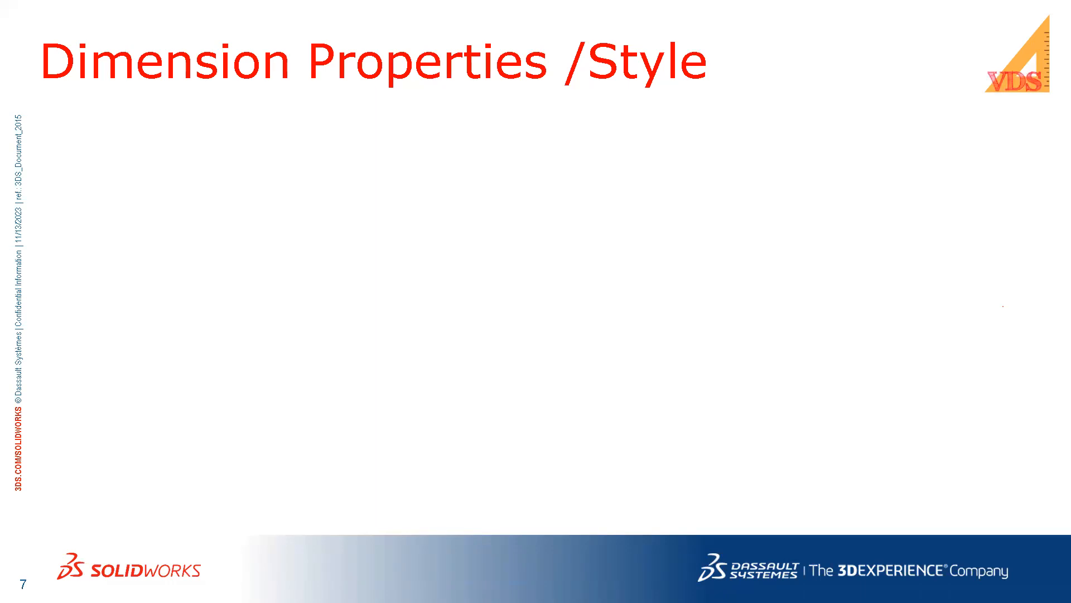
pyautogui.press('Right')
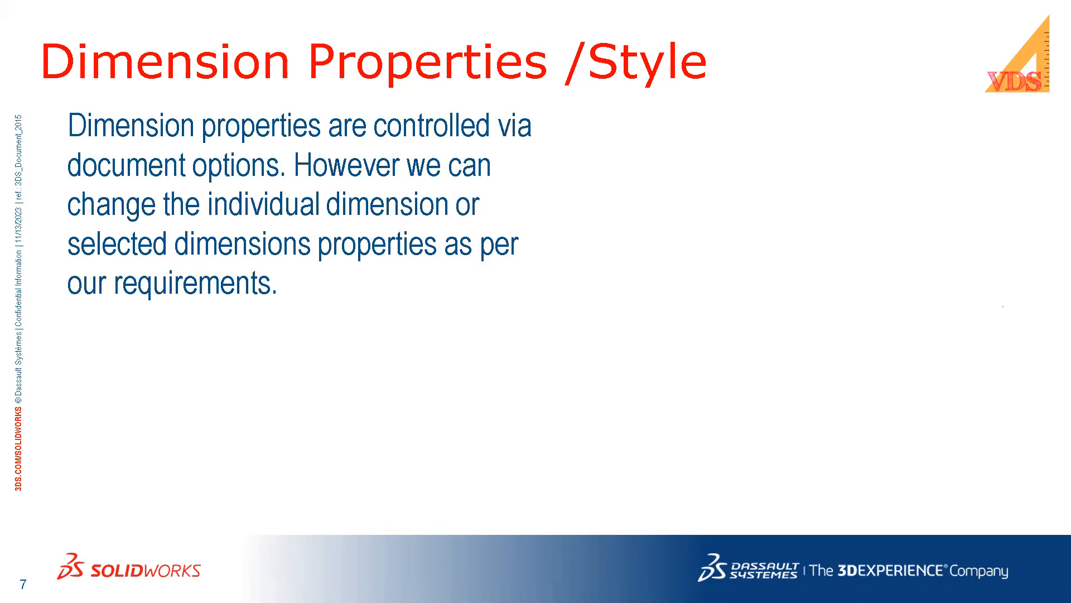
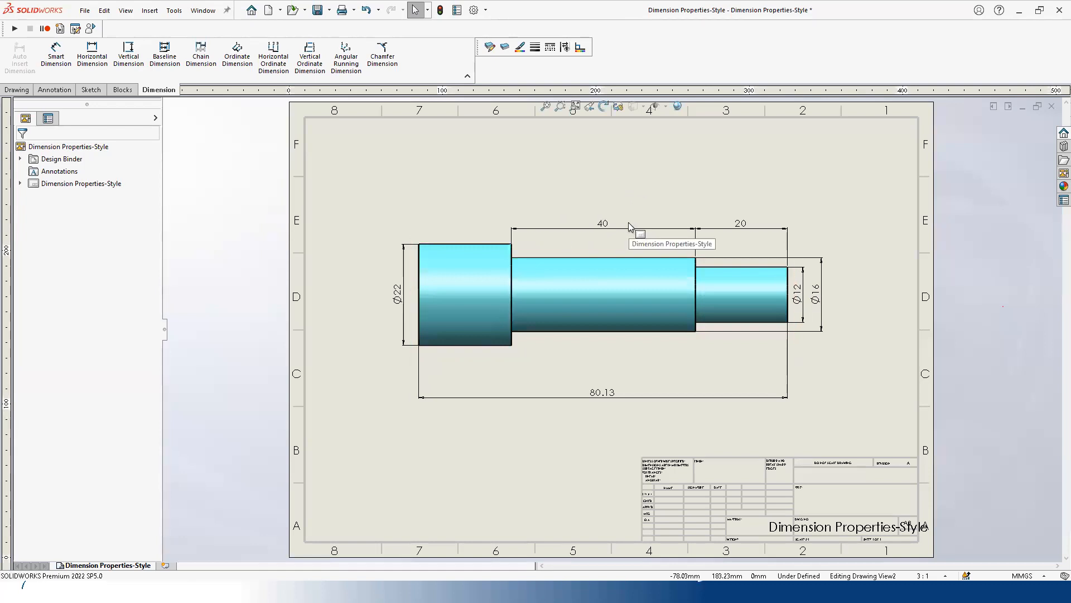
# Step: Set the tolerance type of the 40 mm length dimension above the shaft's middle section to Basic
pyautogui.click(609, 230)
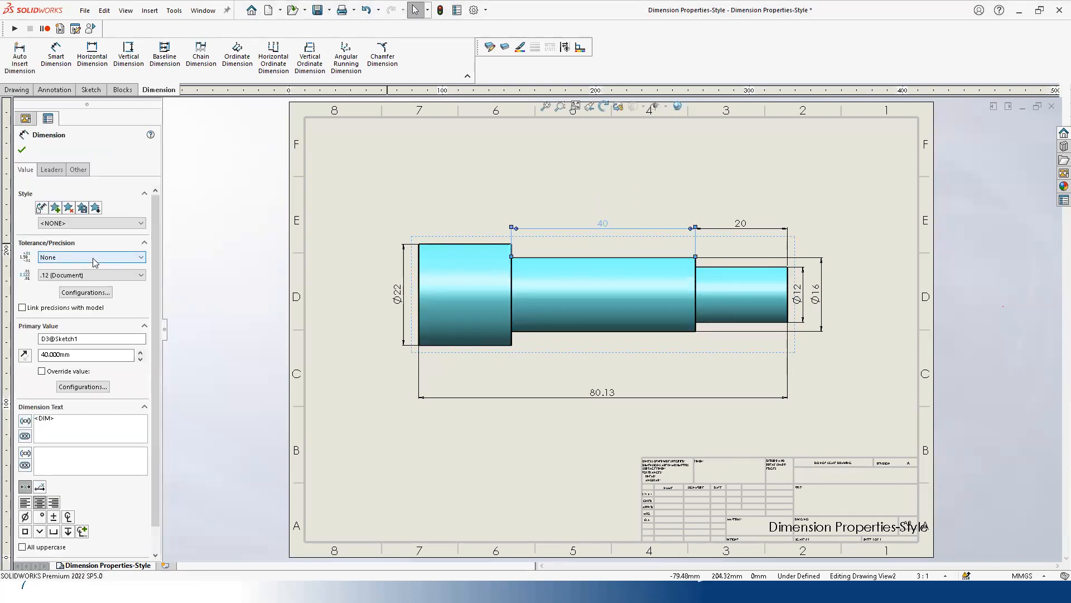
pyautogui.click(93, 257)
pyautogui.click(95, 271)
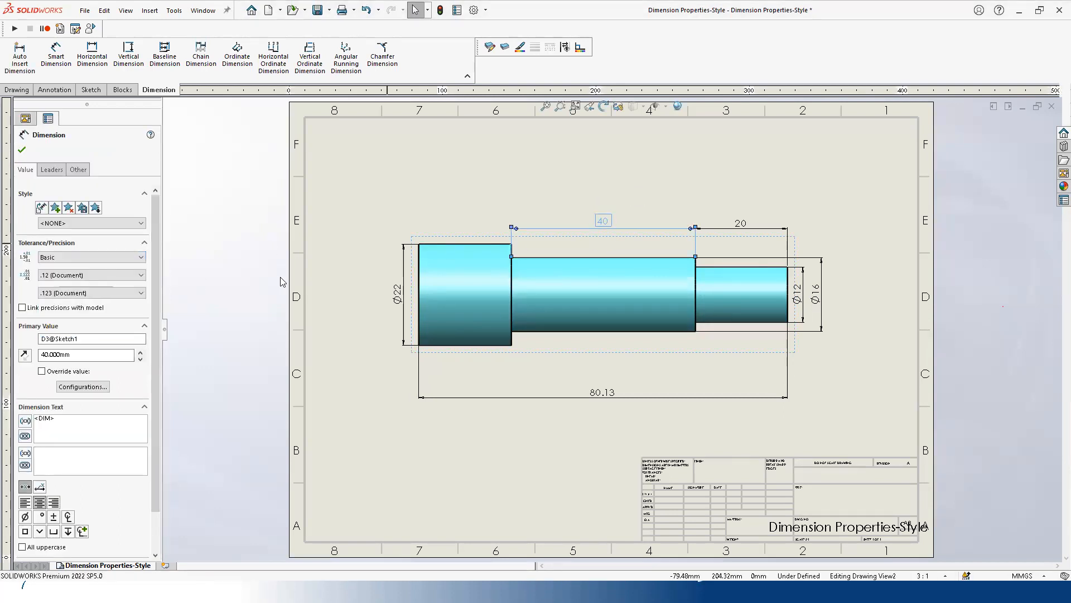
pyautogui.click(312, 242)
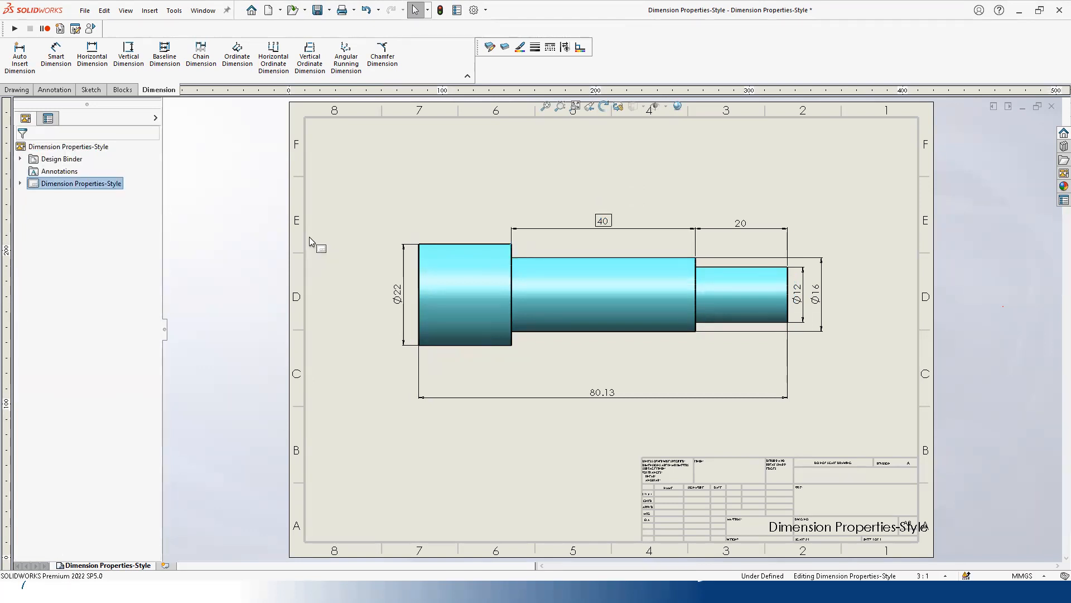
pyautogui.click(474, 10)
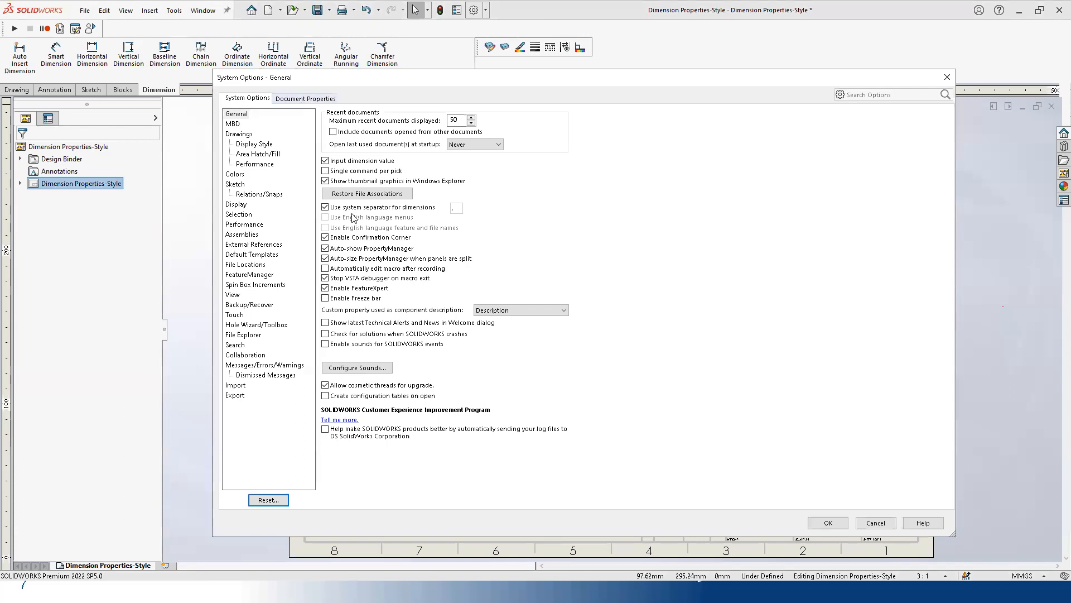
pyautogui.click(302, 101)
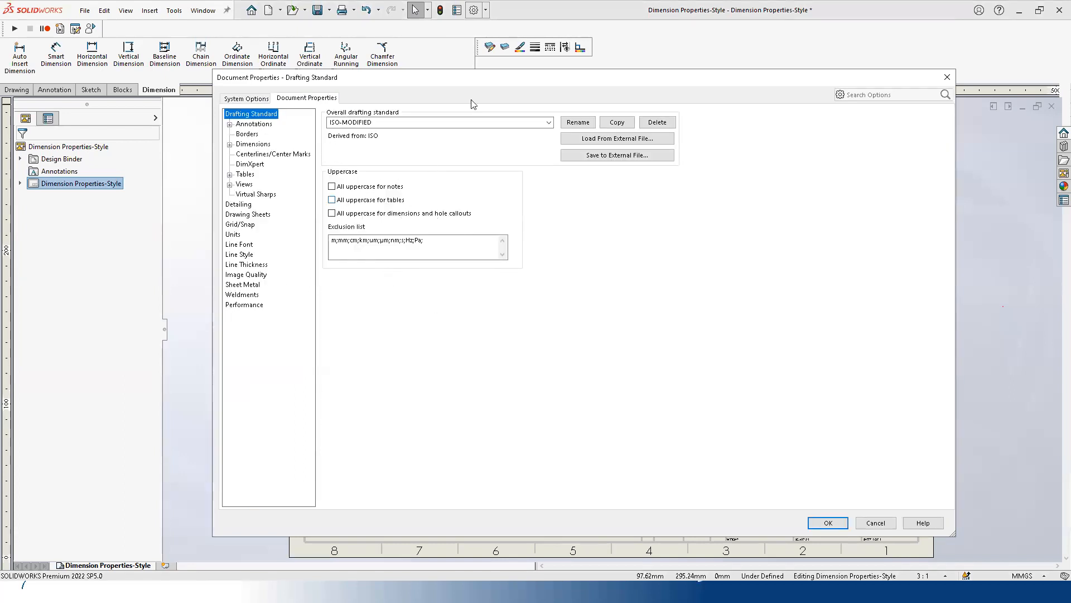
pyautogui.press('Escape')
# Step: Open the Dimensions settings in the document properties and expand the list of individual dimension types
pyautogui.click(479, 10)
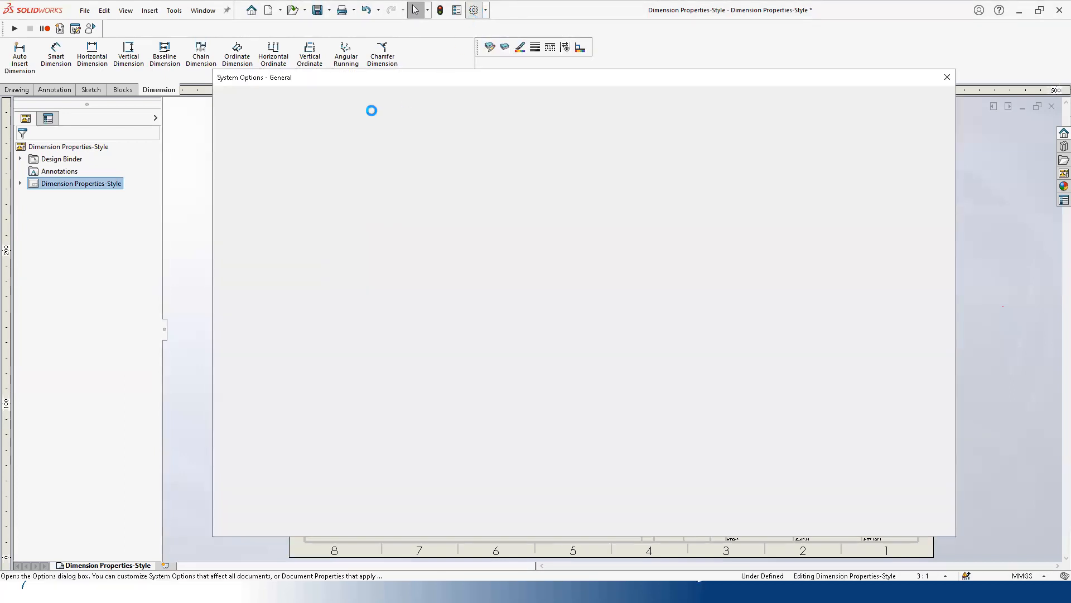
pyautogui.click(296, 99)
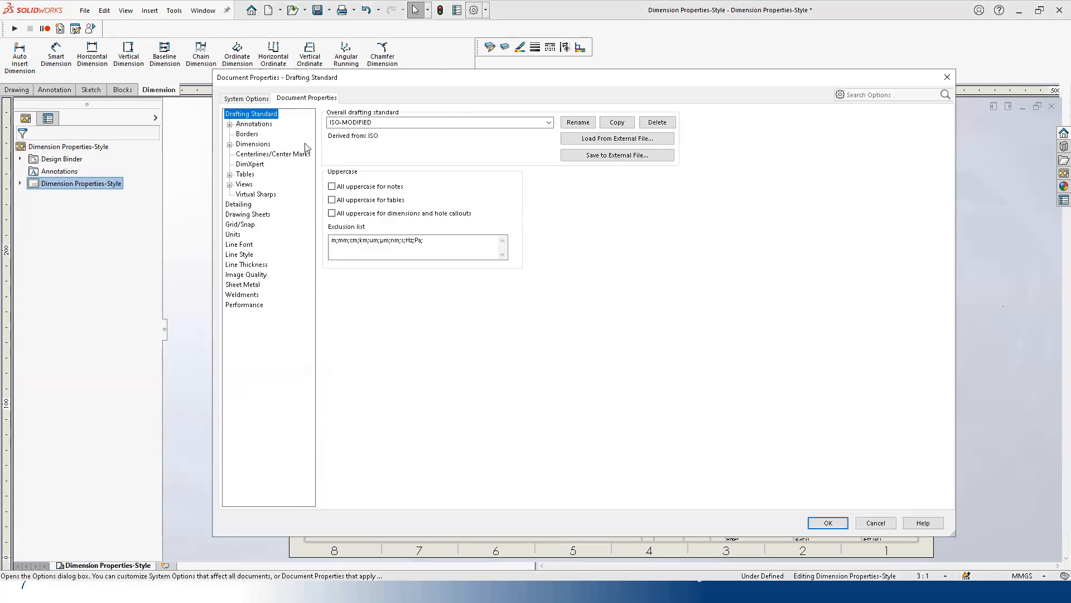
pyautogui.click(245, 144)
pyautogui.click(229, 144)
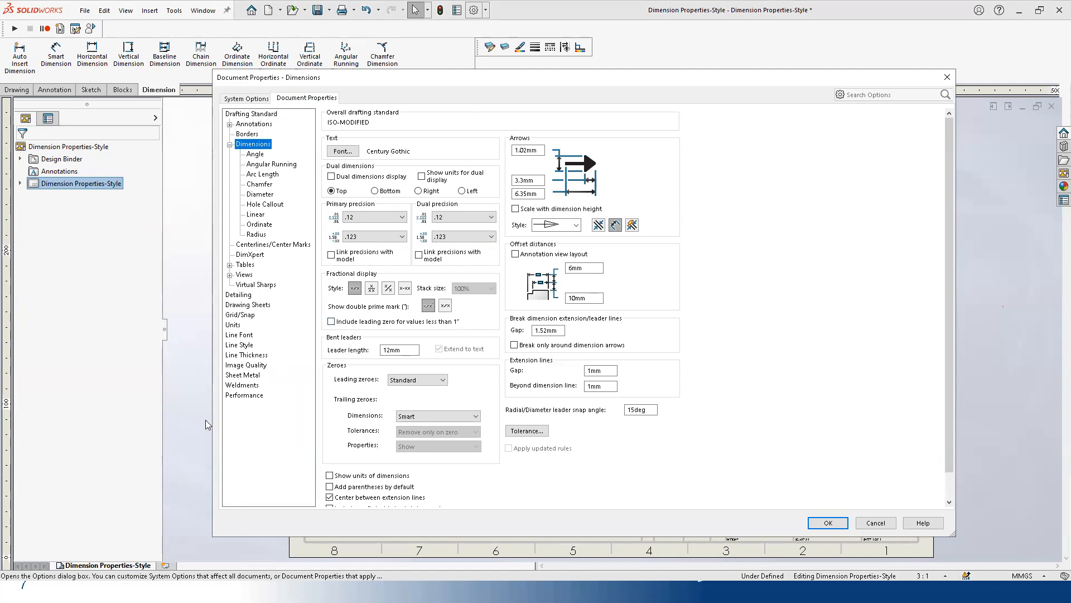
# Step: Review the document settings for the individual dimension types from Angular Running to Radius, and close the options without changes
pyautogui.click(269, 164)
pyautogui.click(264, 174)
pyautogui.click(260, 184)
pyautogui.click(266, 204)
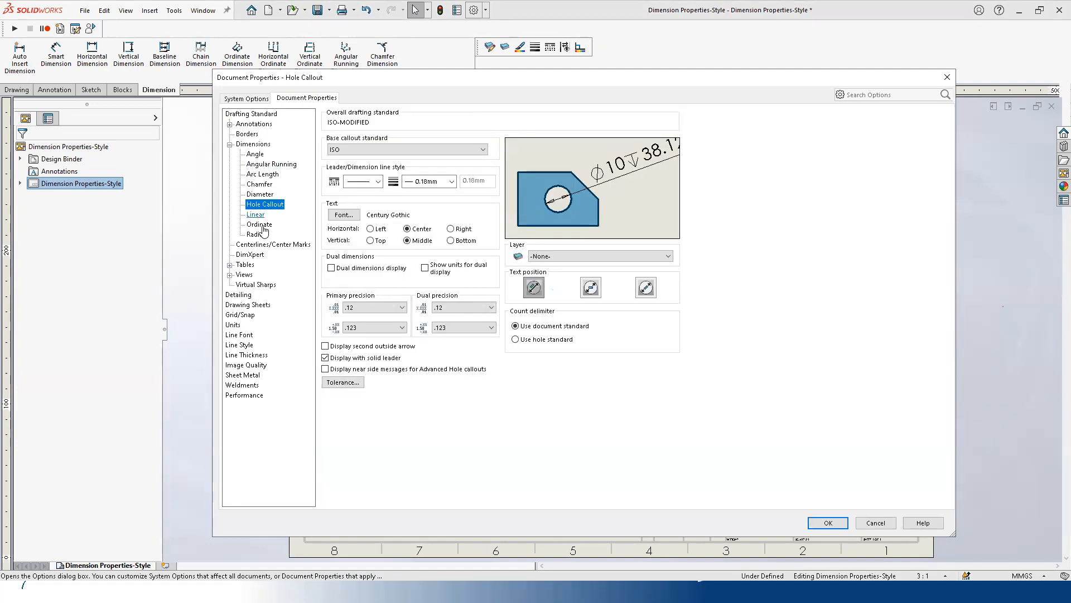
pyautogui.click(260, 224)
pyautogui.click(256, 235)
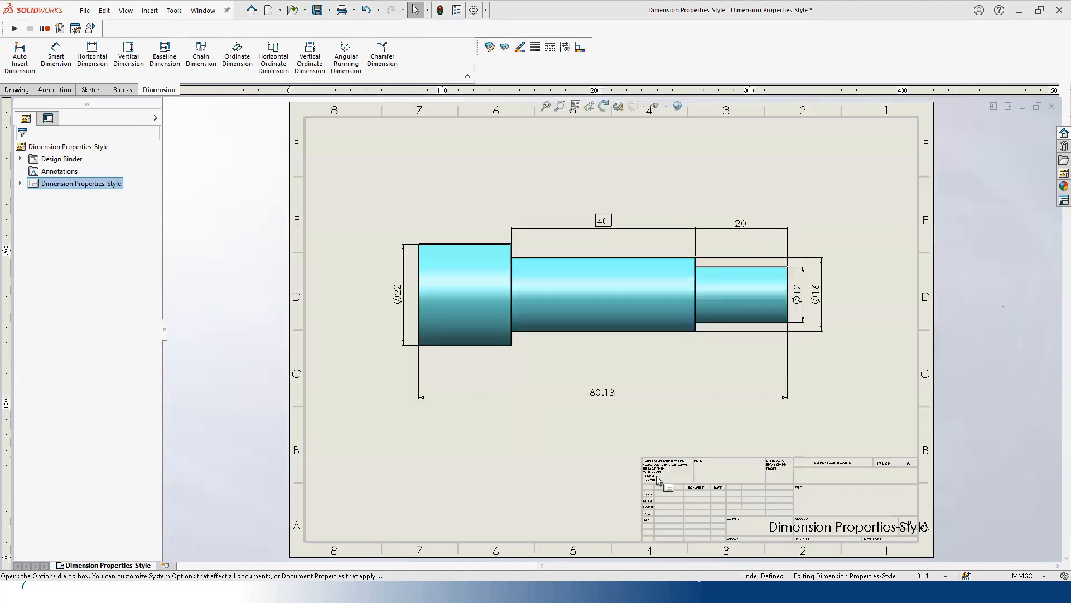
pyautogui.click(875, 523)
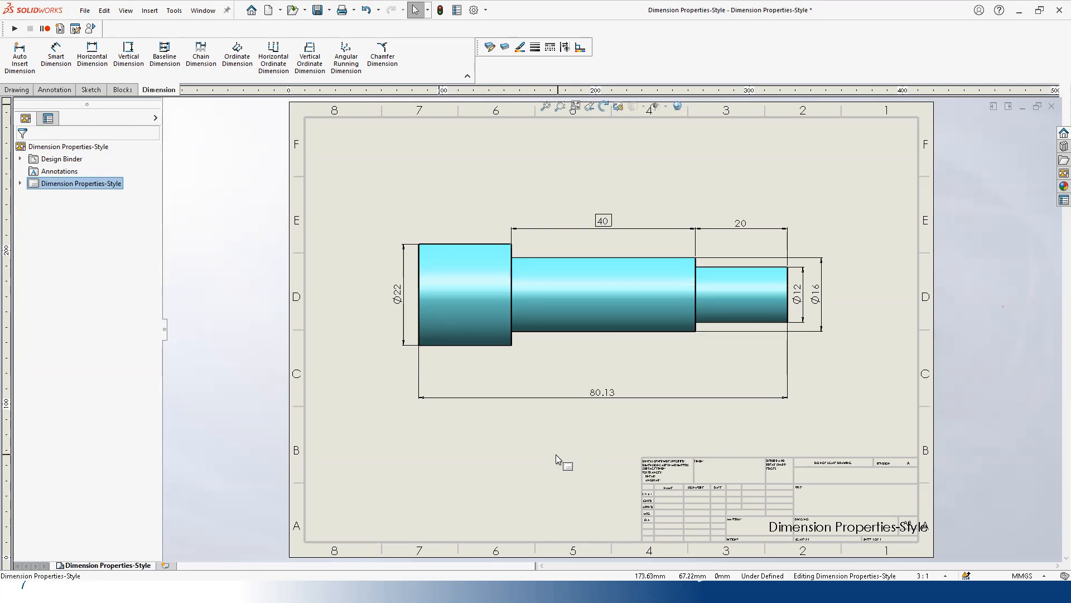
# Step: Give the 20 mm length dimension above the shaft's smallest section a Bilateral tolerance with an upper value of +0.5 mm
pyautogui.click(735, 224)
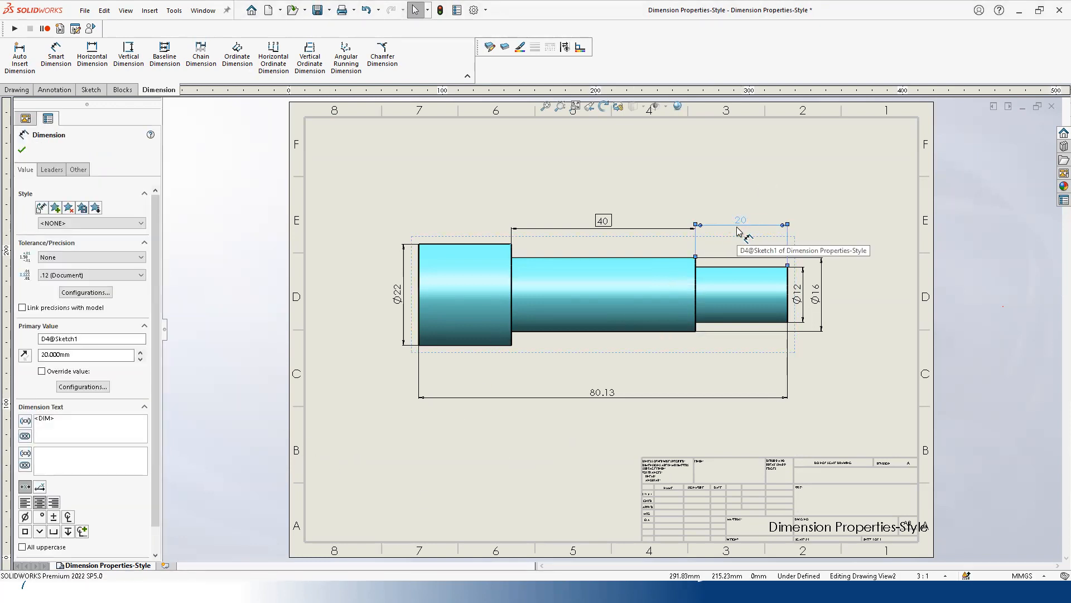
pyautogui.scroll(-1, 742, 248)
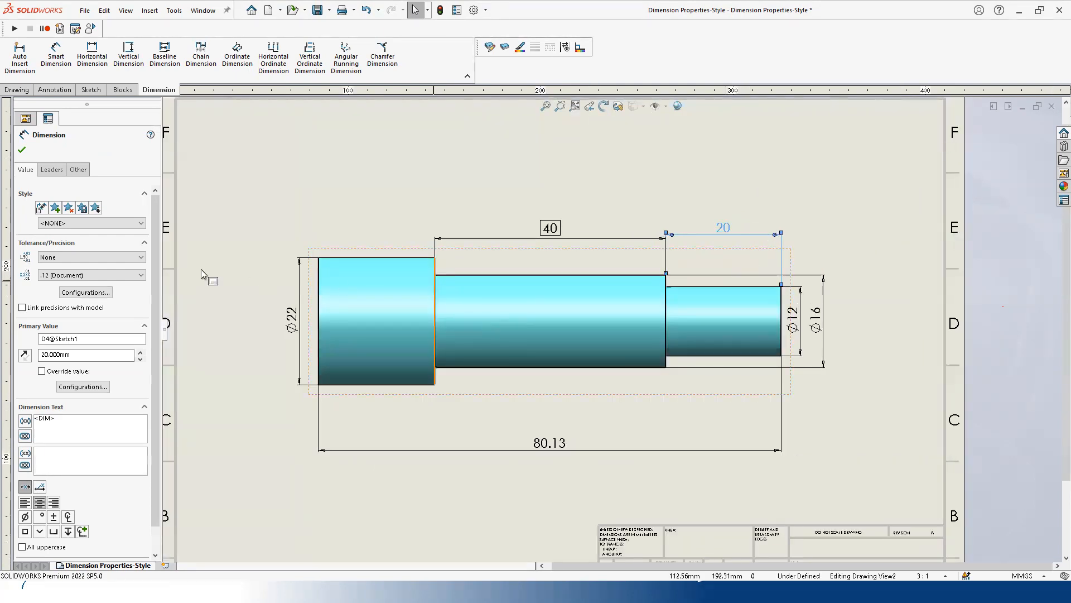
pyautogui.click(92, 257)
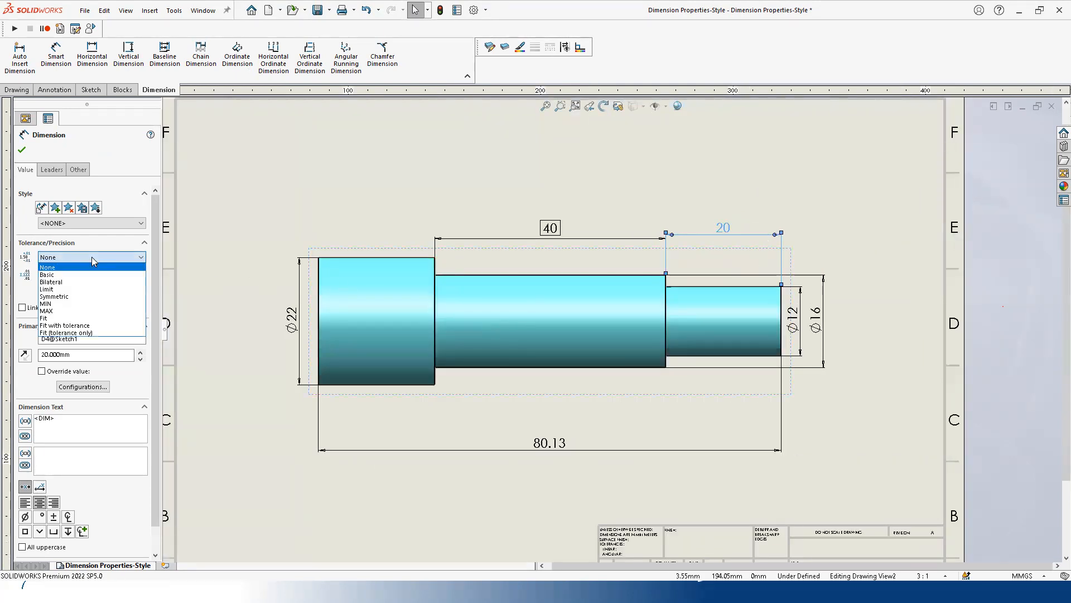
pyautogui.click(114, 282)
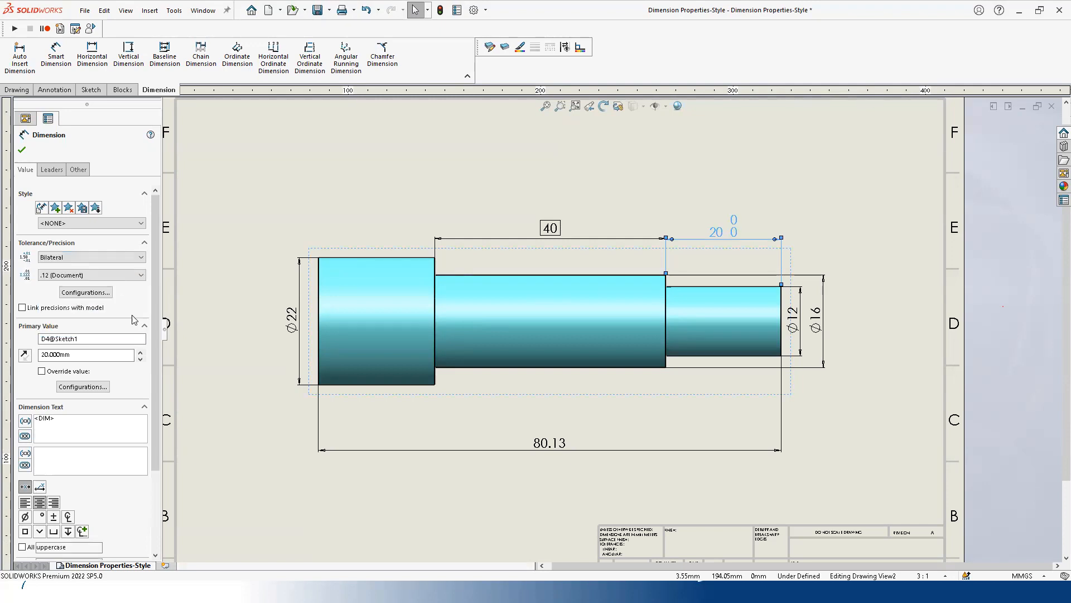
pyautogui.click(77, 273)
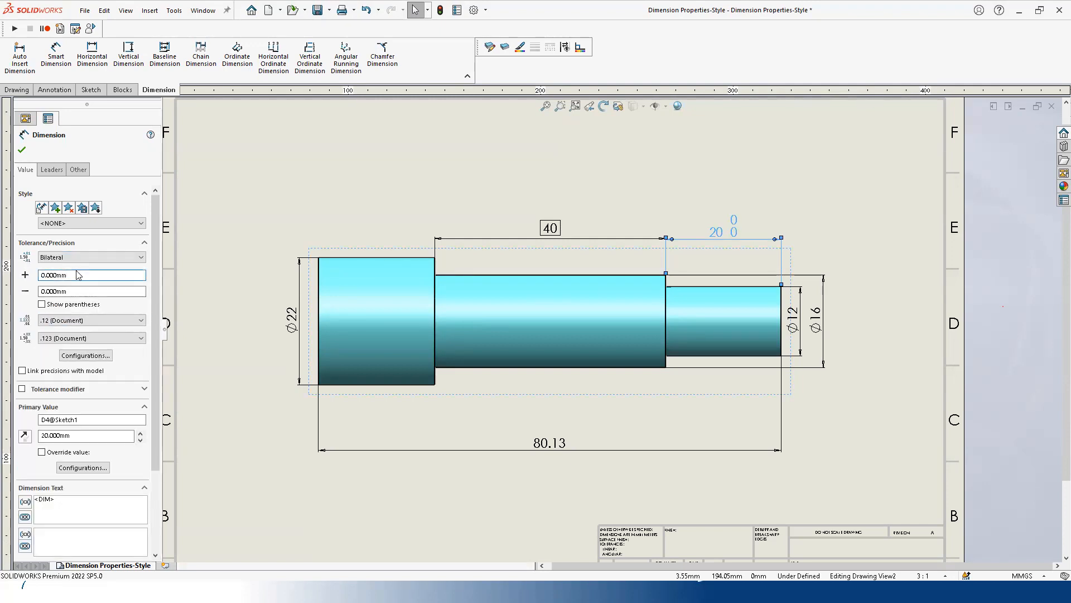
pyautogui.doubleClick(73, 274)
pyautogui.write('0.5')
pyautogui.doubleClick(84, 287)
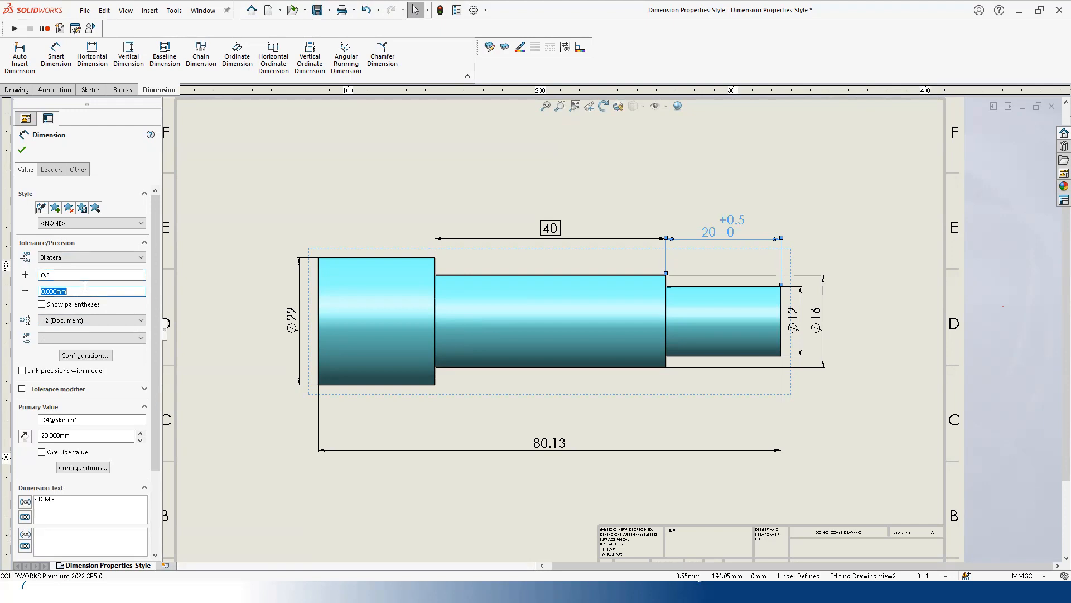
pyautogui.click(376, 202)
pyautogui.scroll(-2, 775, 233)
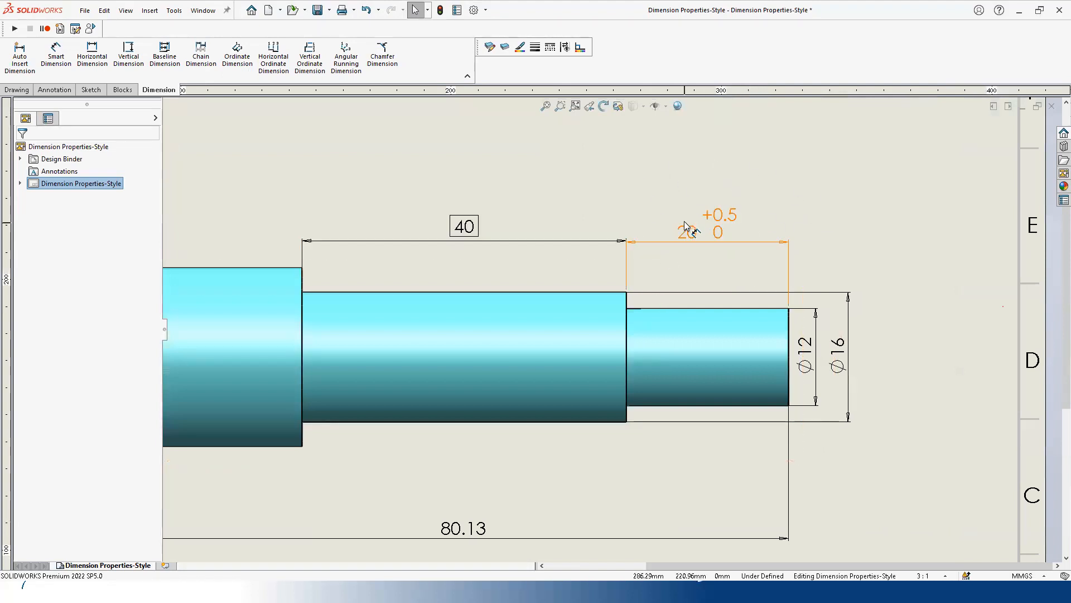
pyautogui.scroll(2, 543, 441)
pyautogui.moveTo(579, 463)
pyautogui.mouseDown(button='middle')
pyautogui.moveTo(601, 428)
pyautogui.moveTo(672, 374)
pyautogui.mouseUp(button='middle')
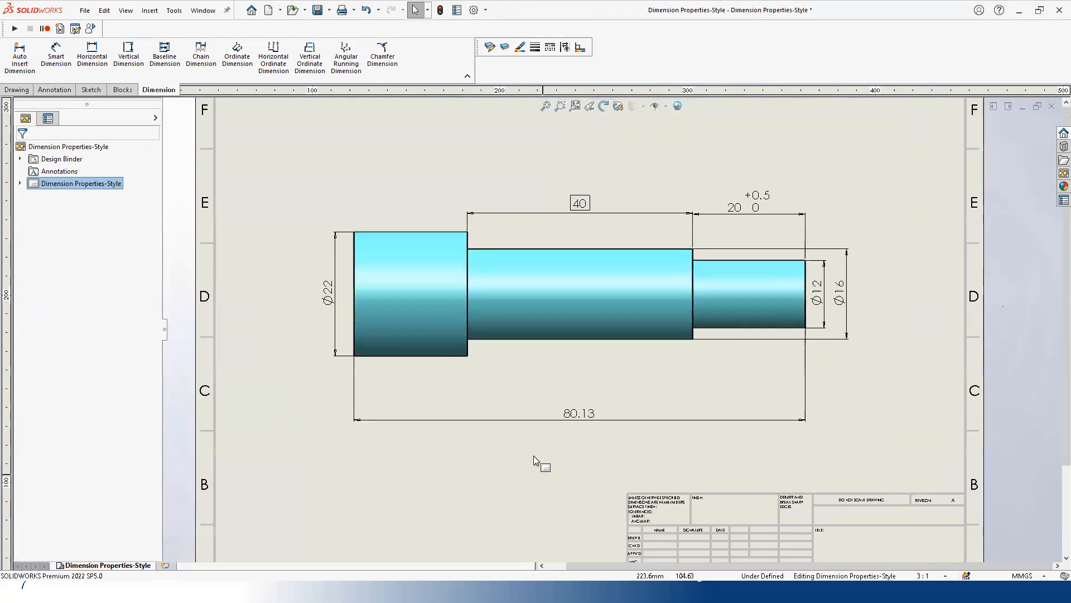
pyautogui.moveTo(534, 455); pyautogui.dragTo(552, 454, button='middle')
# Step: Move the Ø22 dimension farther from the shaft's largest section and add the text CHROME PLATED below its value
pyautogui.moveTo(346, 296); pyautogui.dragTo(323, 253)
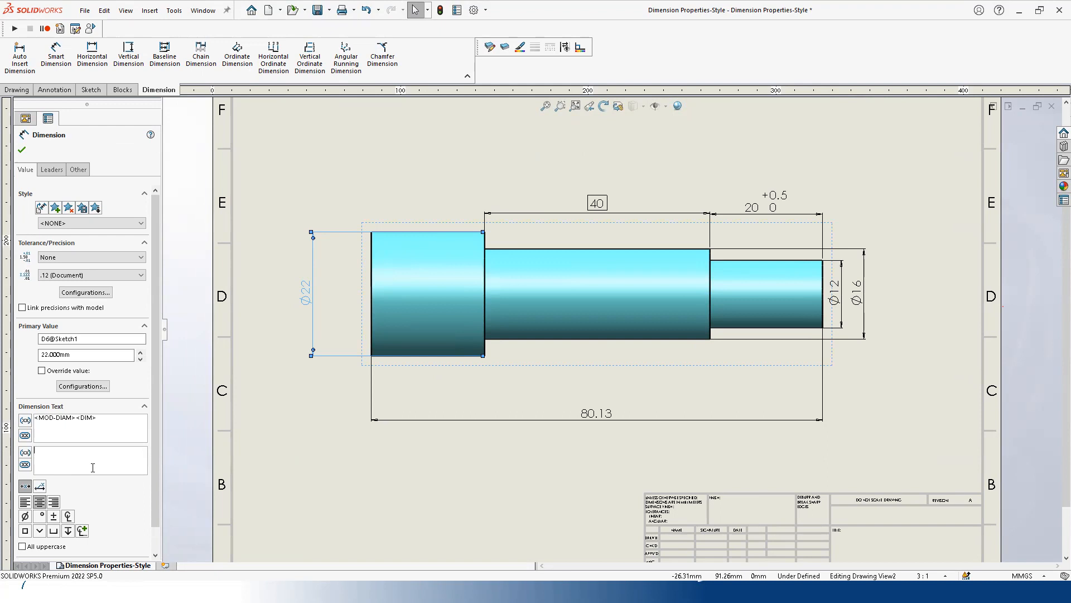
pyautogui.write('CHROME')
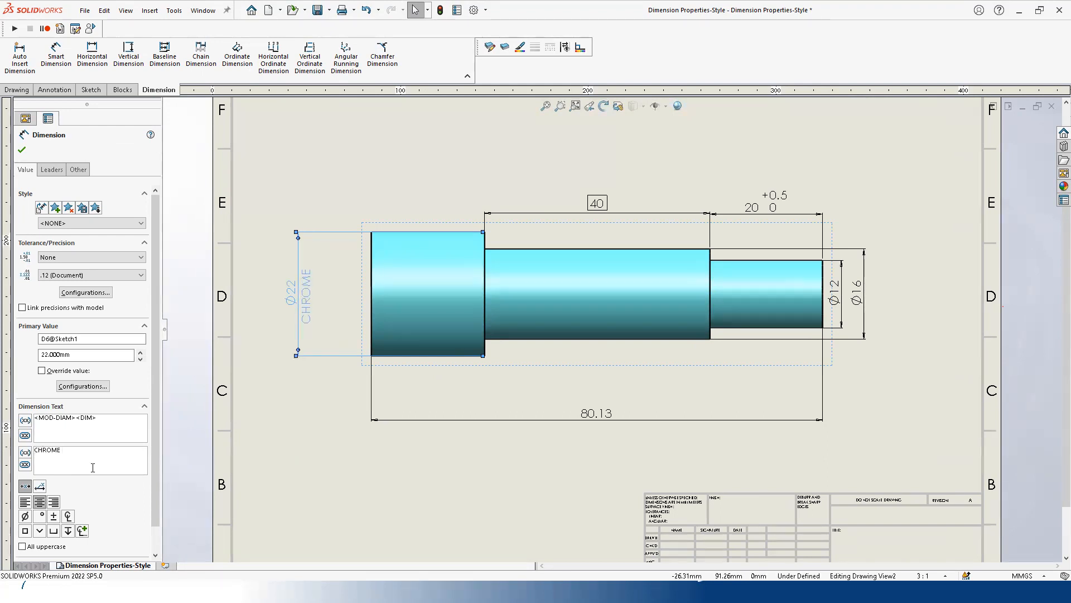
pyautogui.write(' PLATED')
pyautogui.click(287, 446)
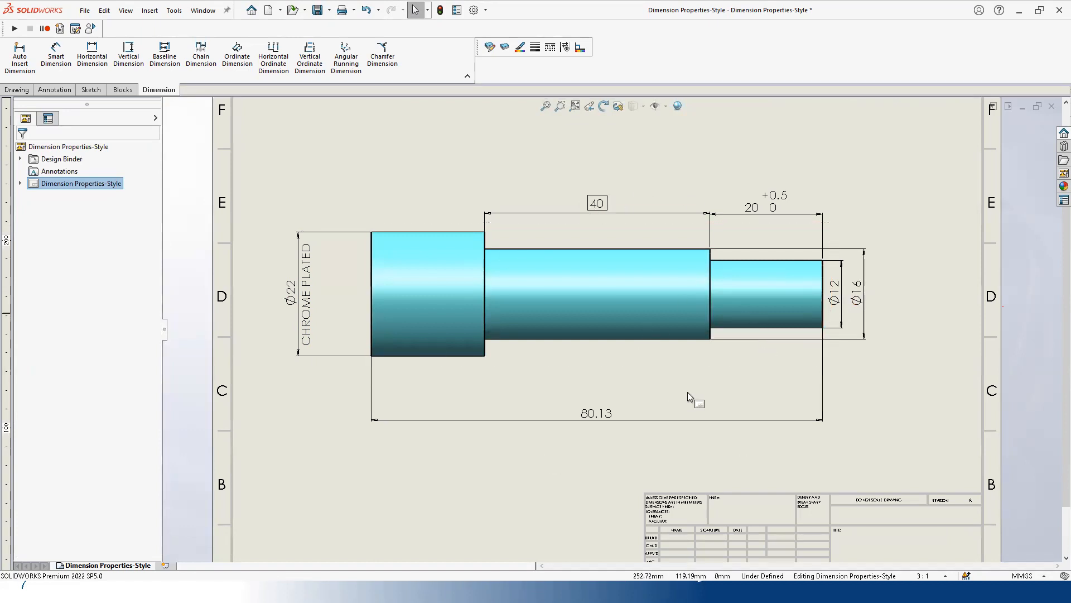
# Step: Move the Ø16 and Ø12 dimensions farther out from the shaft's small end to space them apart
pyautogui.moveTo(860, 295)
pyautogui.mouseDown()
pyautogui.moveTo(906, 299)
pyautogui.moveTo(894, 298)
pyautogui.mouseUp()
pyautogui.click(834, 293)
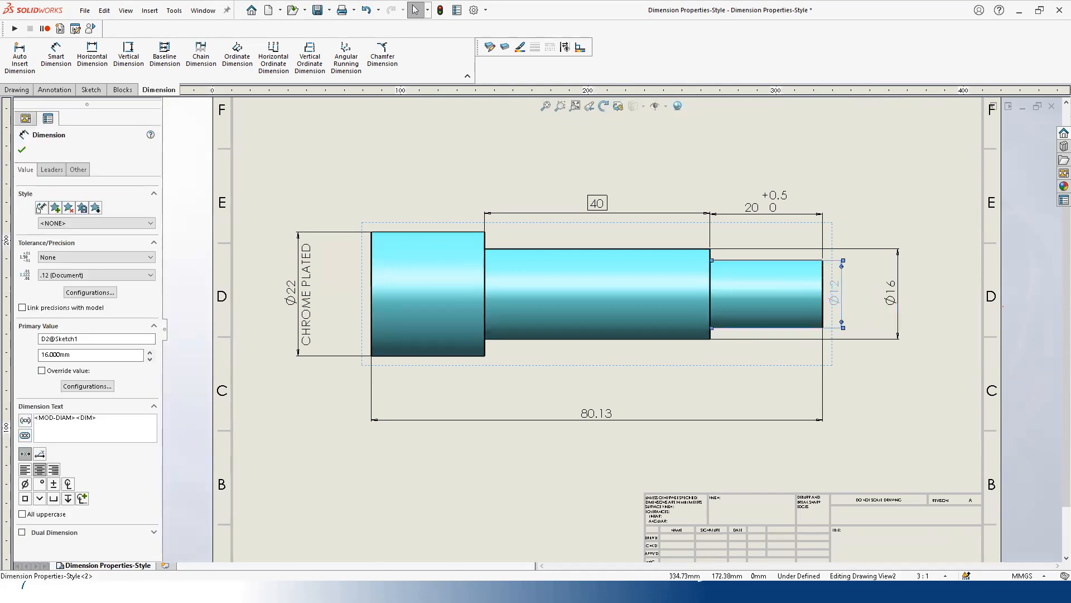
pyautogui.click(792, 342)
# Step: Examine the value, leader and other properties of the overall length dimension below the shaft
pyautogui.click(595, 207)
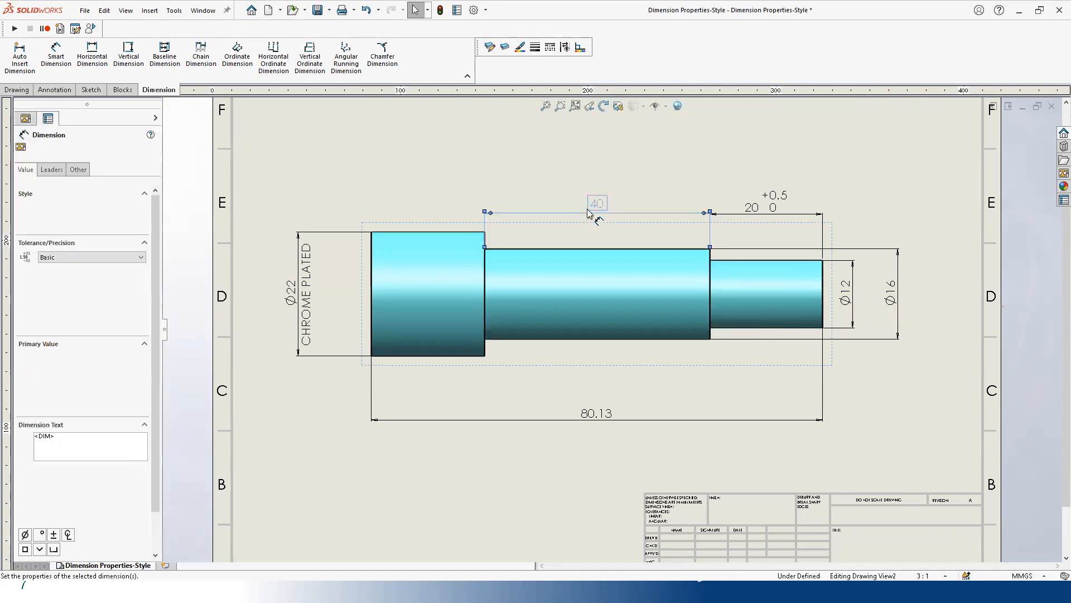
pyautogui.click(575, 459)
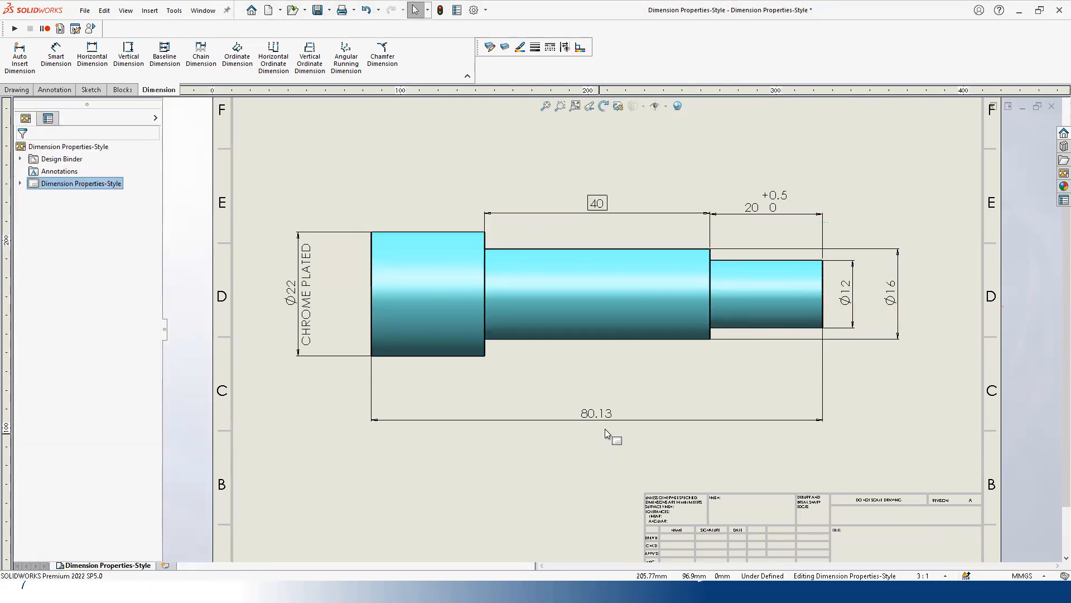
pyautogui.click(571, 419)
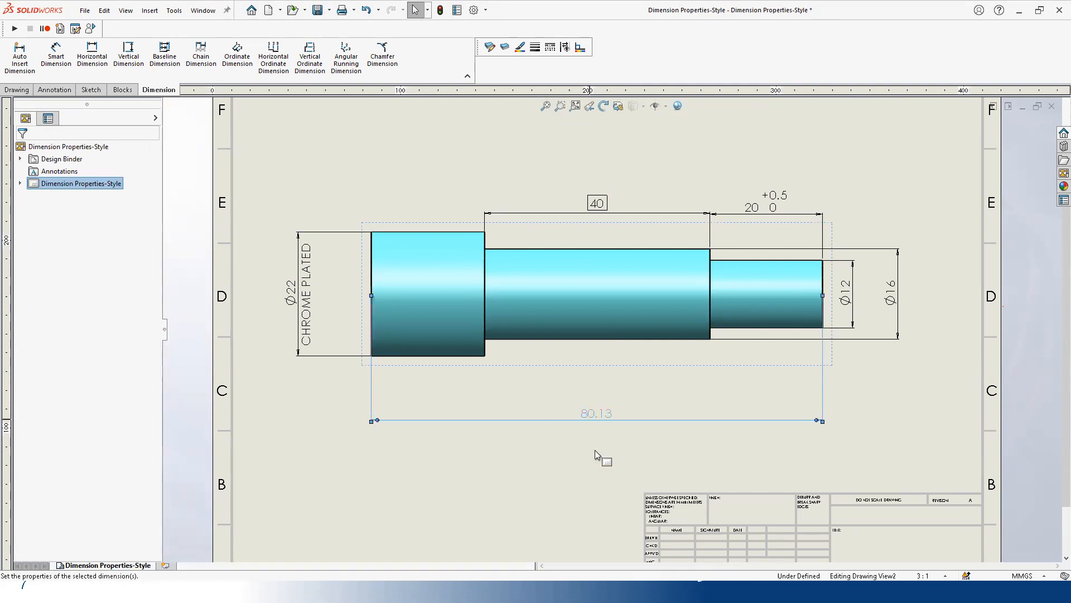
pyautogui.click(595, 451)
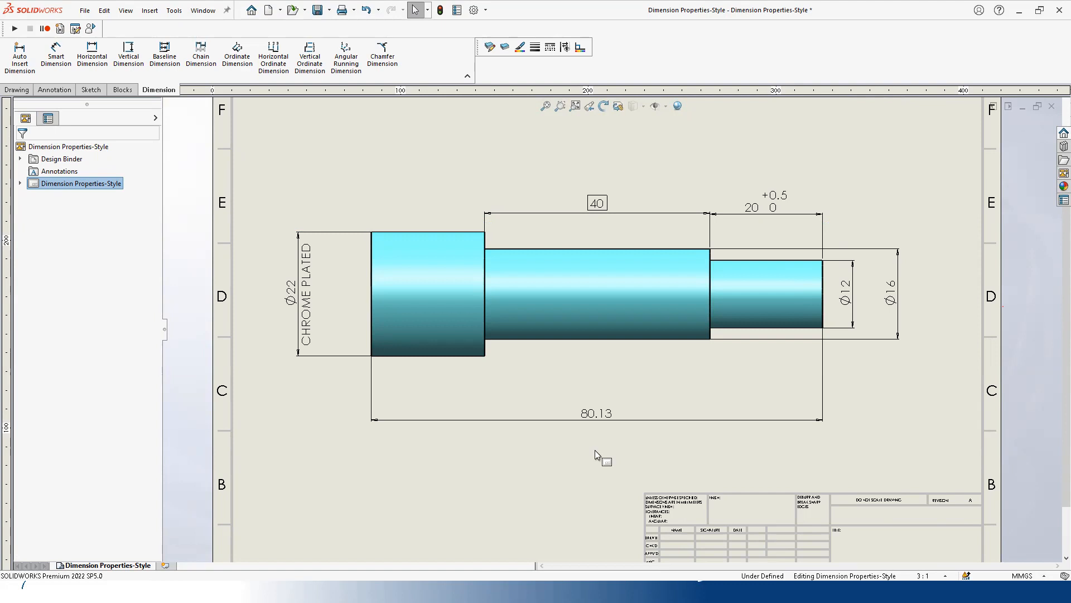
pyautogui.click(593, 414)
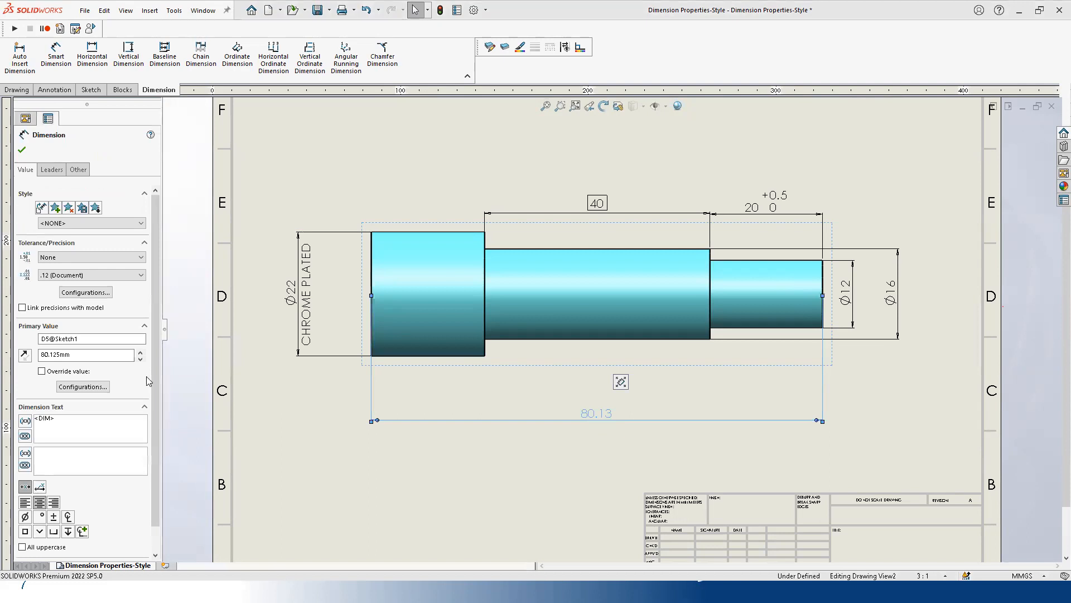
pyautogui.click(51, 169)
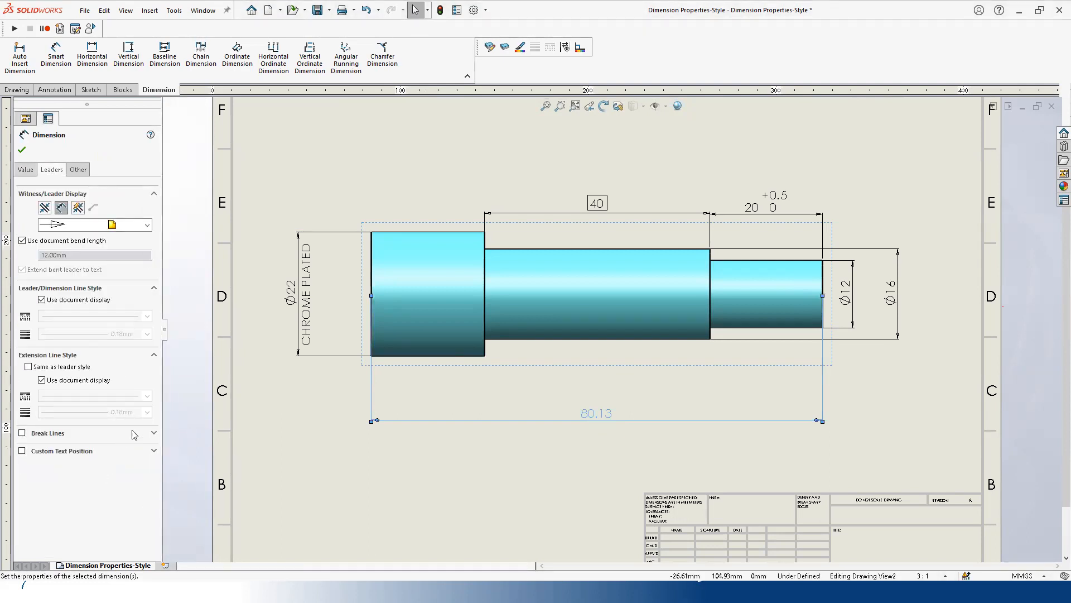
pyautogui.click(81, 172)
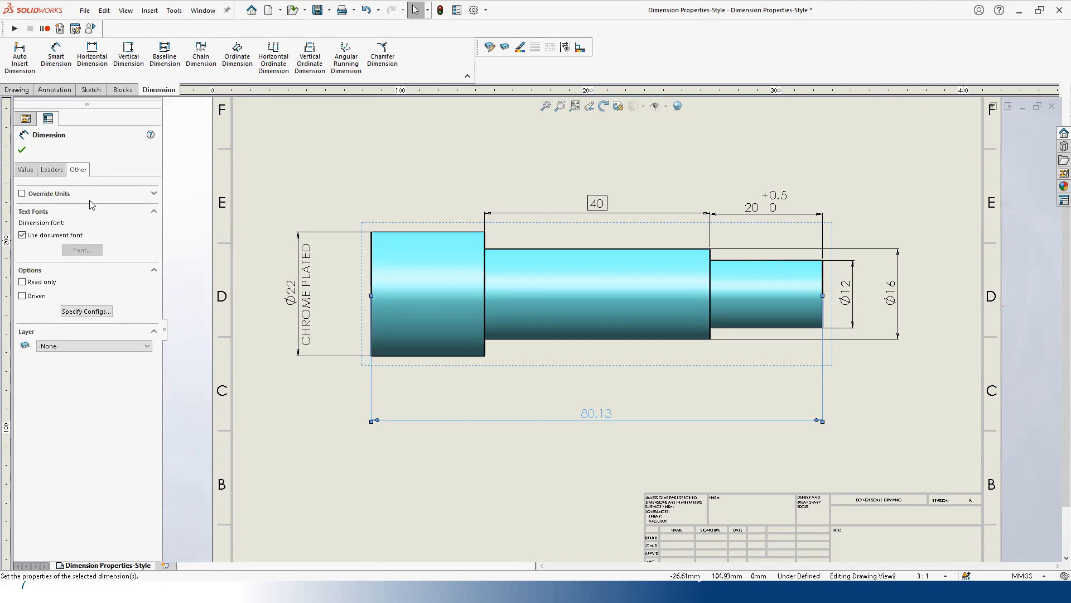
pyautogui.click(25, 170)
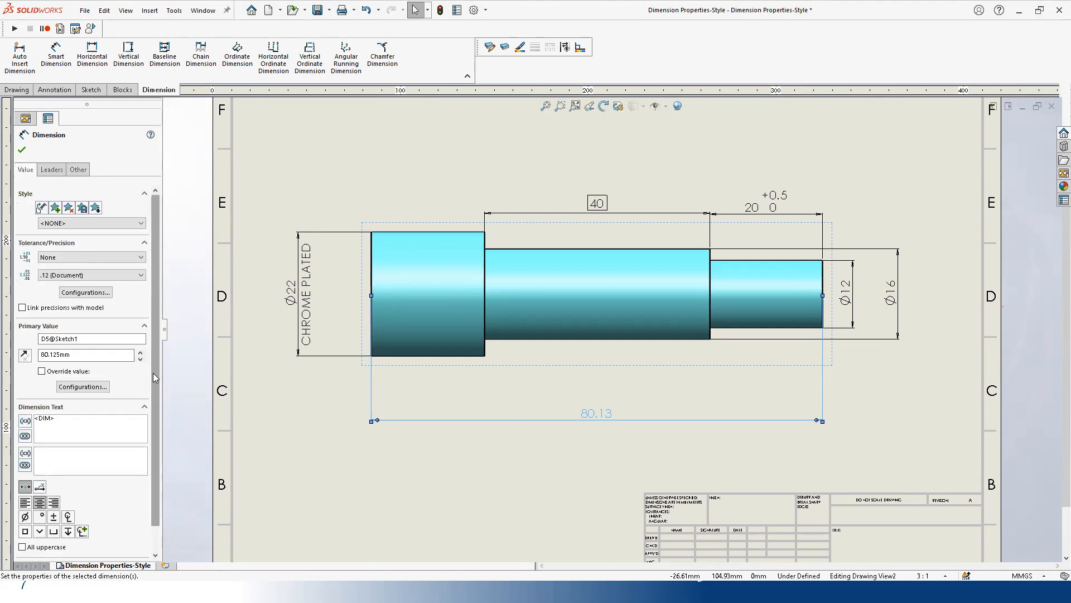
# Step: Turn on Dual Dimension for the overall length dimension below the shaft and inspect its display
pyautogui.scroll(-1, 147, 435)
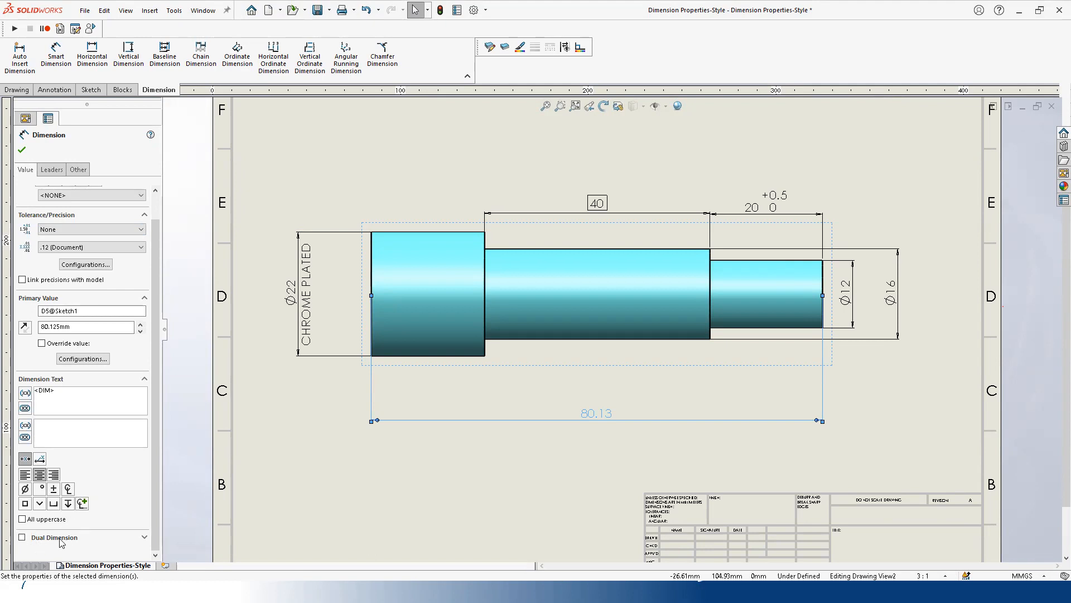
pyautogui.click(23, 537)
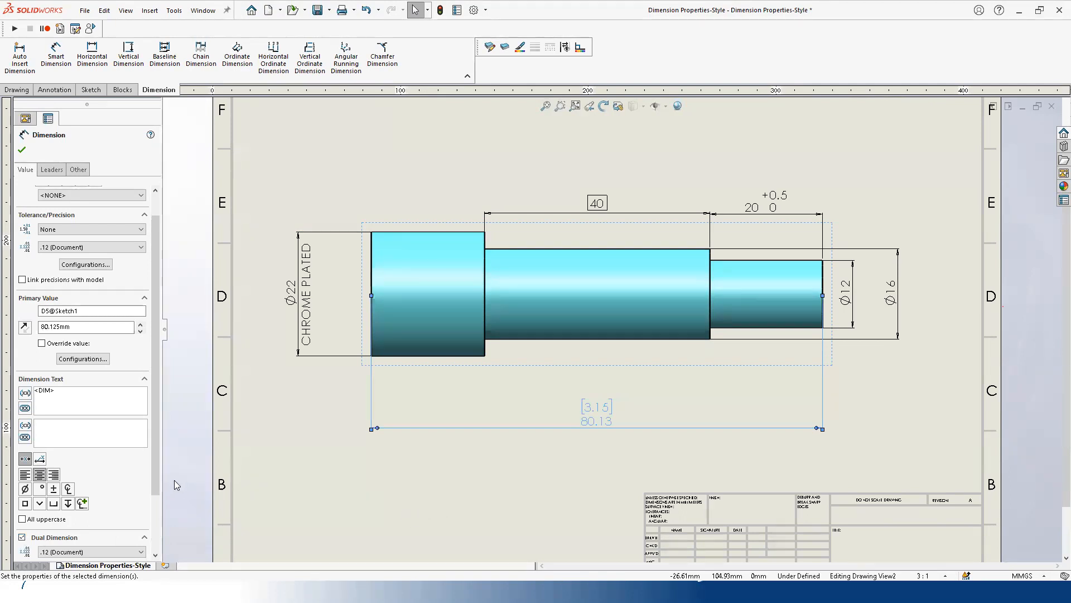
pyautogui.moveTo(153, 456); pyautogui.dragTo(164, 536)
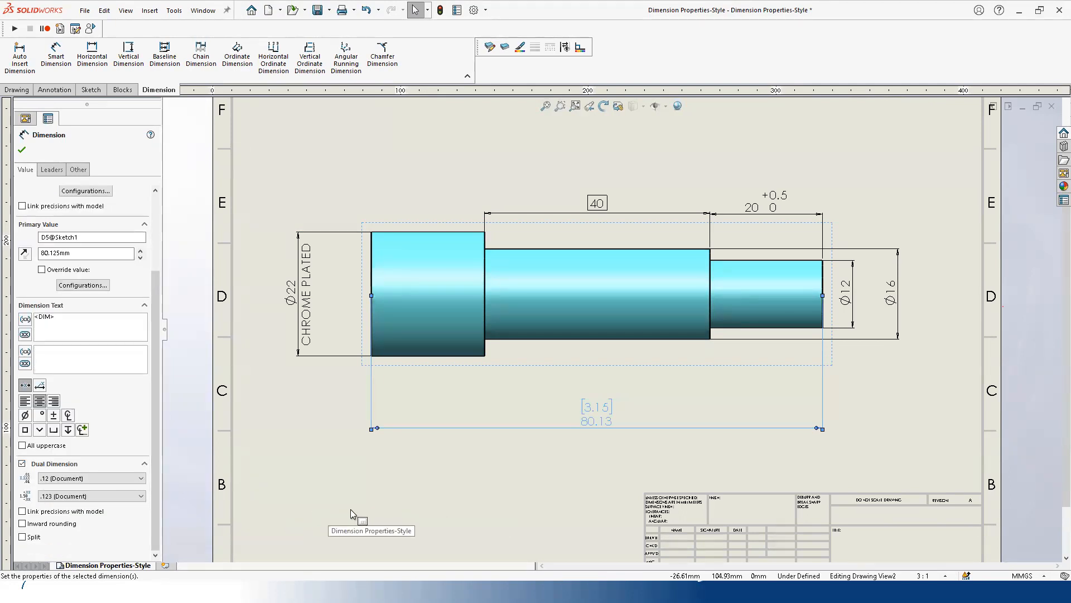
pyautogui.click(367, 507)
pyautogui.scroll(-3, 558, 424)
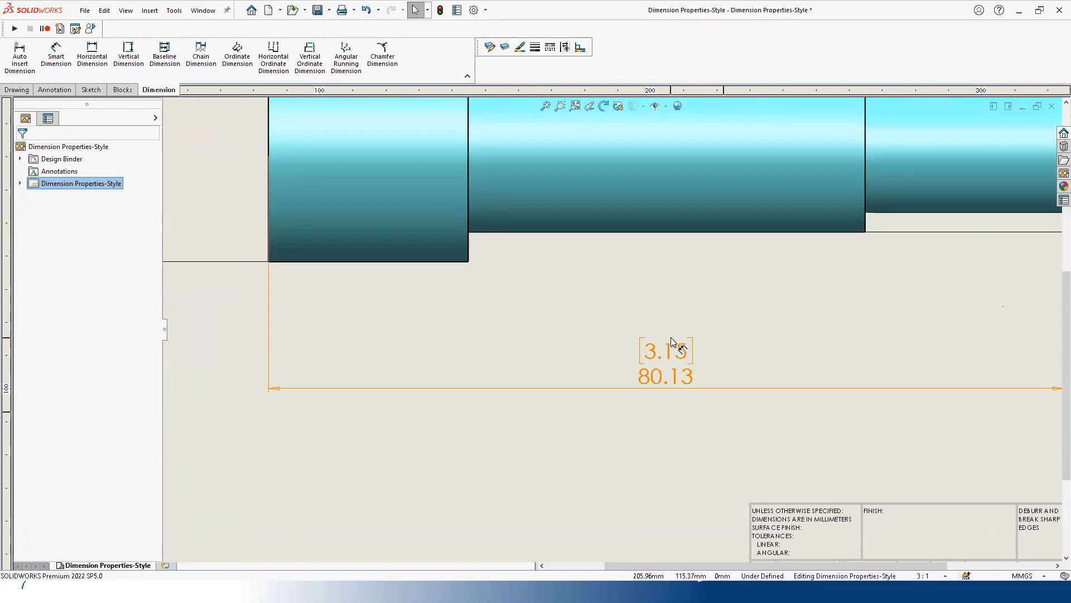
pyautogui.moveTo(664, 408)
pyautogui.mouseDown(button='middle')
pyautogui.moveTo(617, 415)
pyautogui.moveTo(597, 437)
pyautogui.mouseUp(button='middle')
pyautogui.scroll(2, 650, 366)
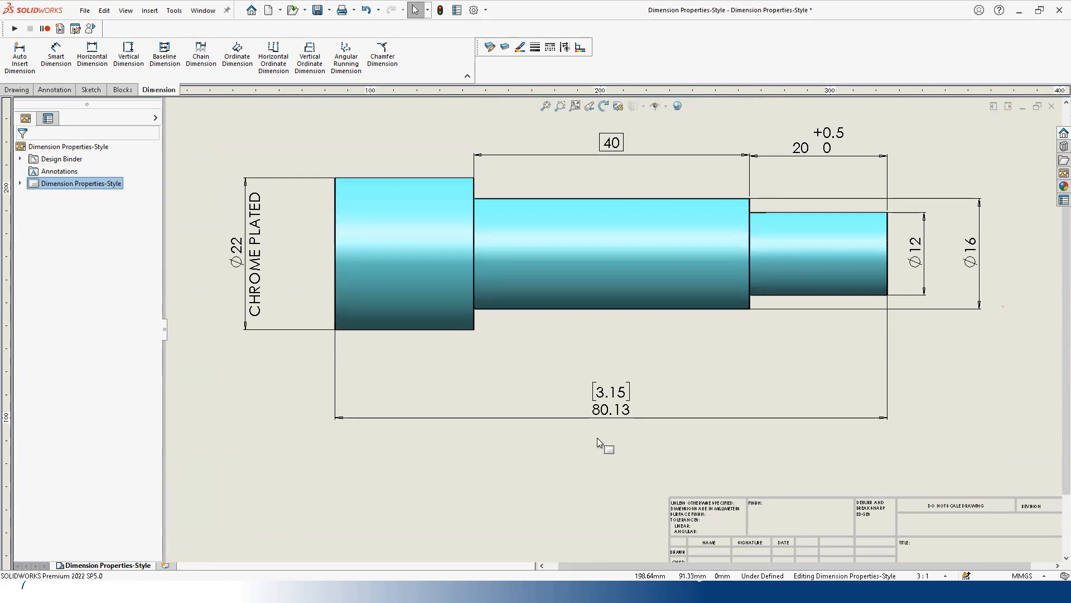
# Step: Set a Symmetric tolerance of 0.25 mm on the overall length dimension below the shaft
pyautogui.click(606, 401)
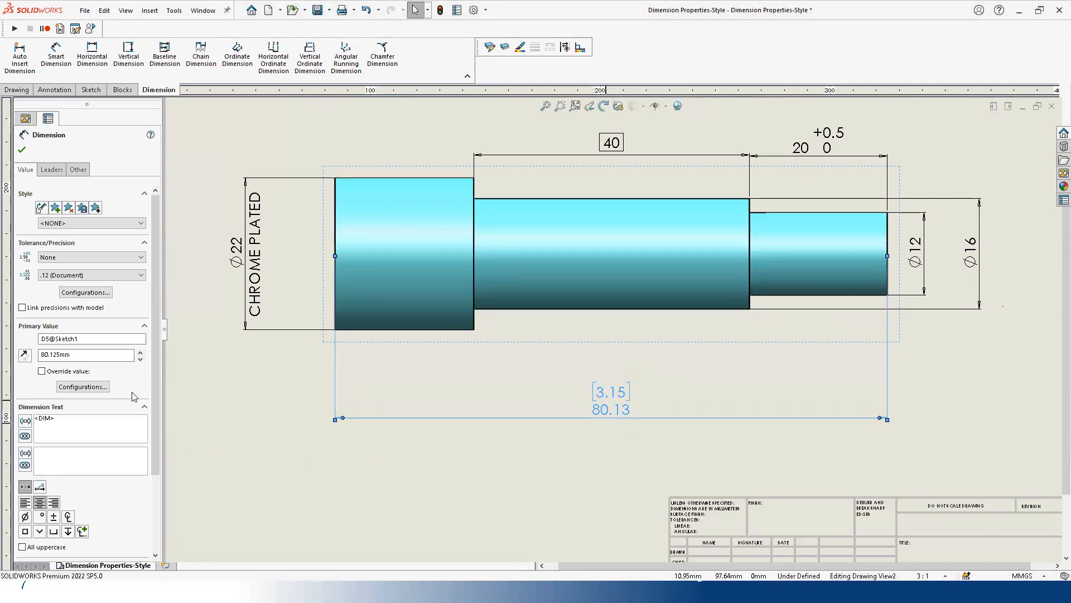
pyautogui.click(82, 258)
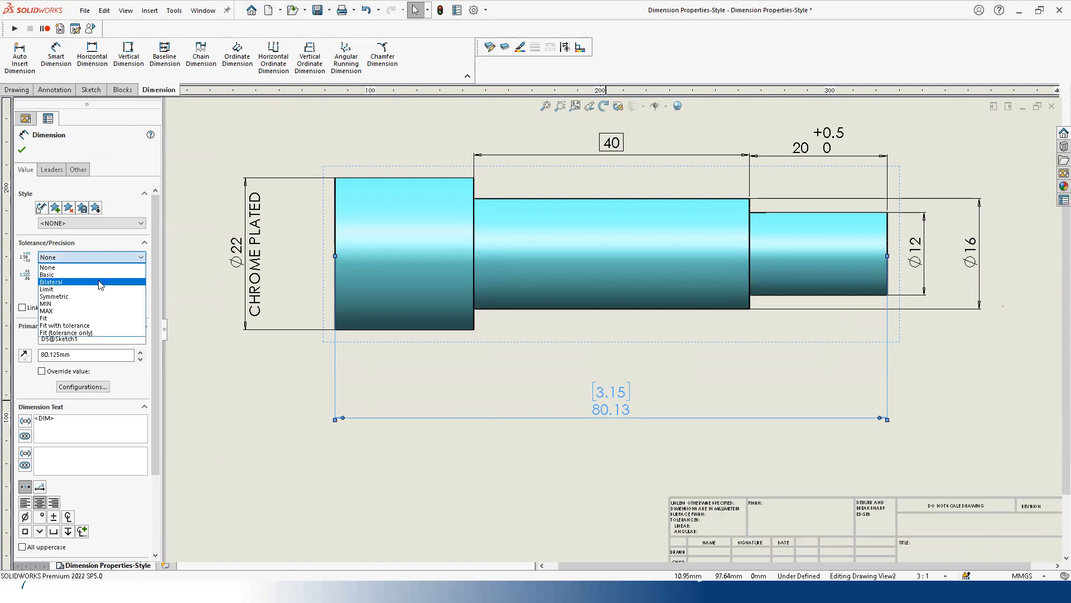
pyautogui.click(89, 289)
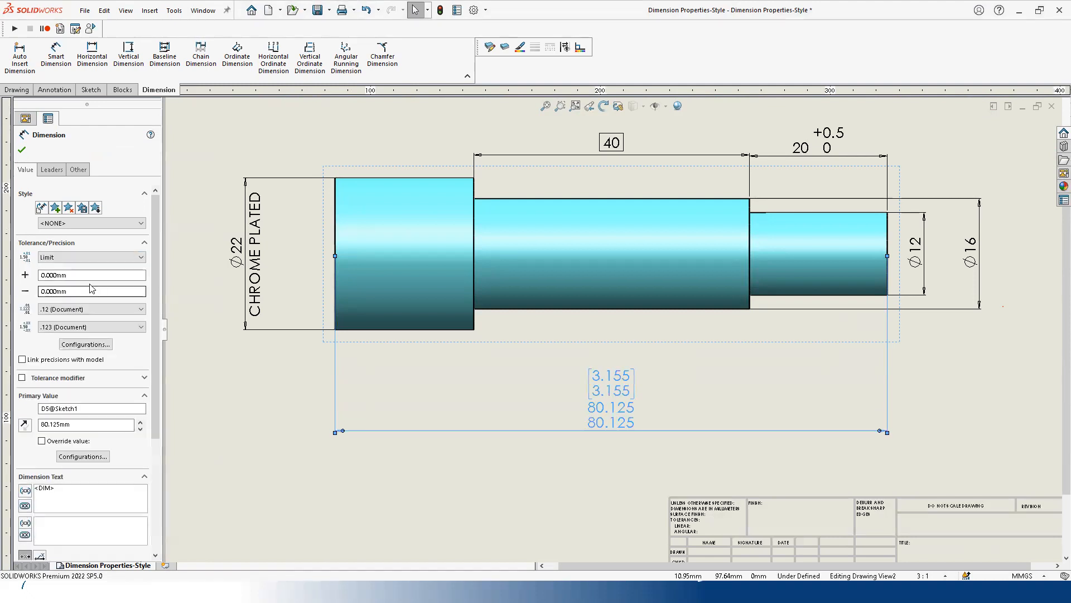
pyautogui.click(80, 258)
pyautogui.click(78, 296)
pyautogui.click(76, 275)
pyautogui.write('0')
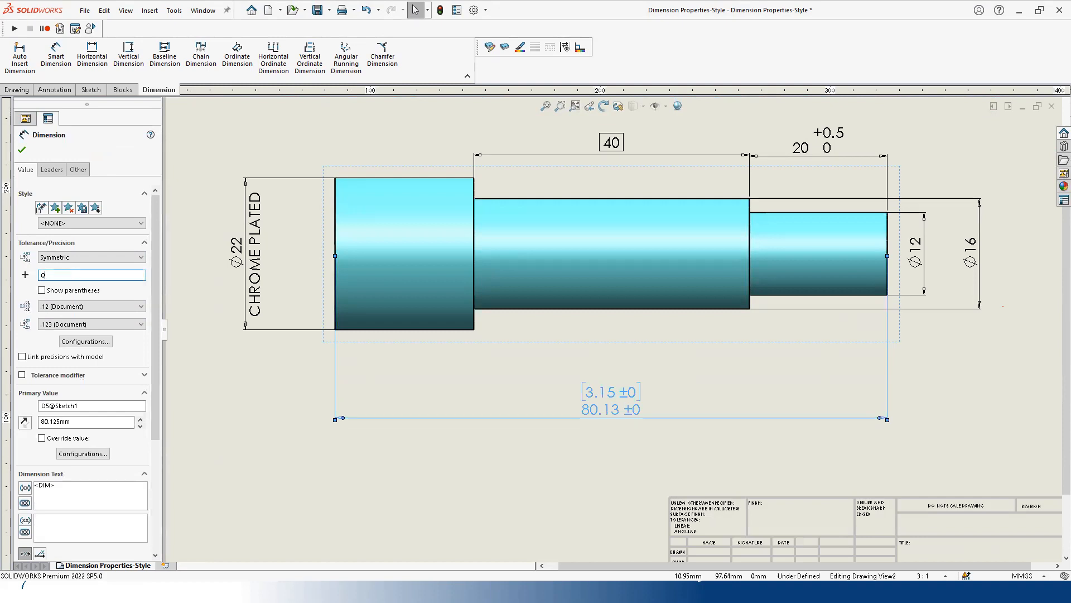
pyautogui.write('.25')
pyautogui.click(444, 443)
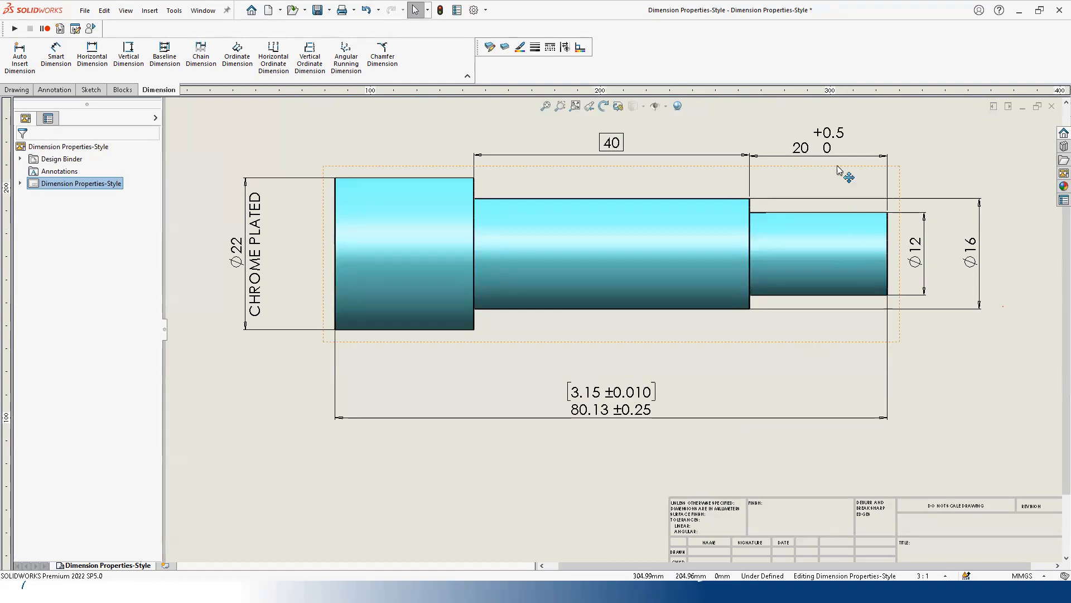
# Step: Examine the tolerance types, dimension text and Dual Dimension settings of the 20 mm length dimension above the shaft's small end
pyautogui.click(837, 146)
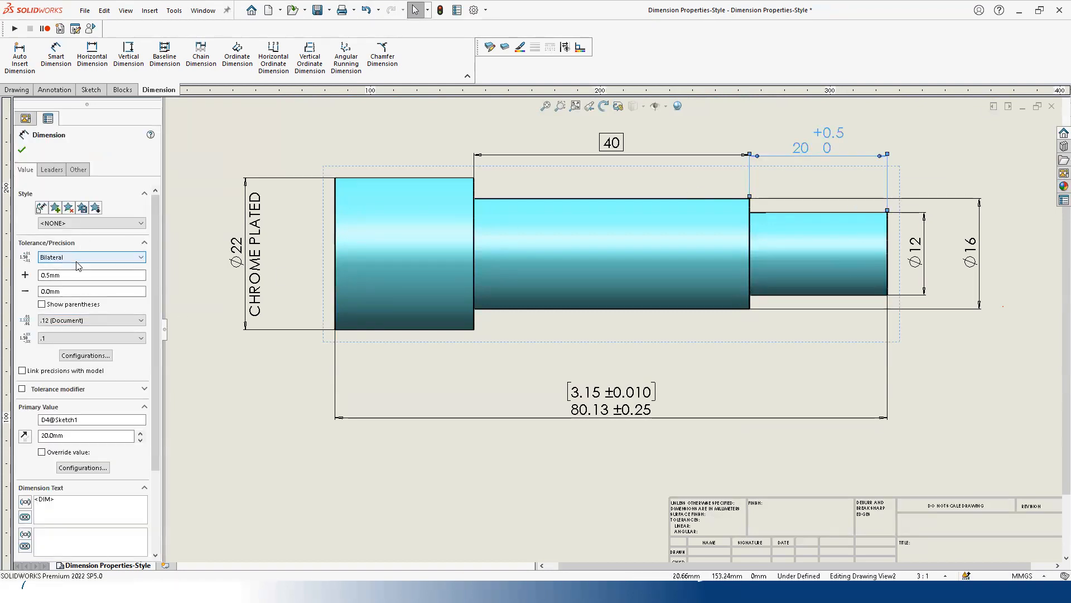
pyautogui.click(87, 258)
pyautogui.click(87, 282)
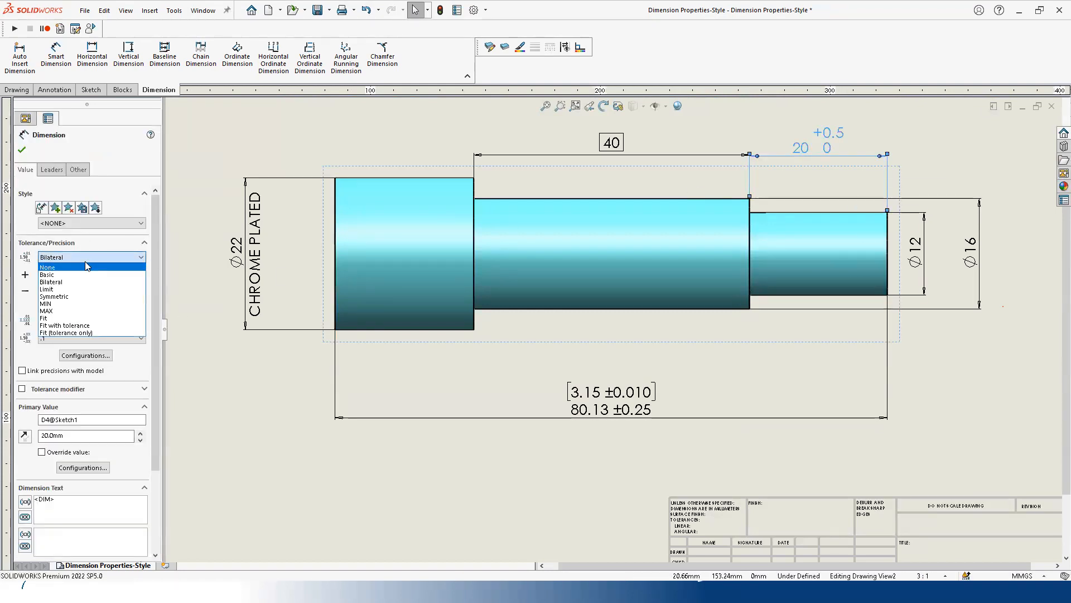
pyautogui.moveTo(163, 439); pyautogui.dragTo(171, 543)
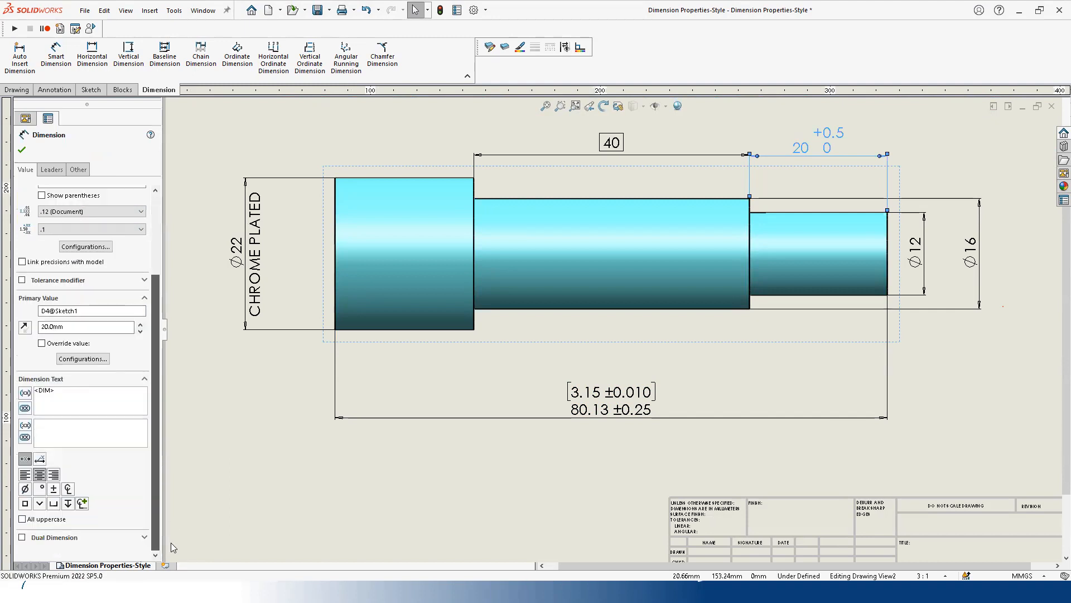
pyautogui.moveTo(156, 486); pyautogui.dragTo(152, 372)
pyautogui.click(252, 441)
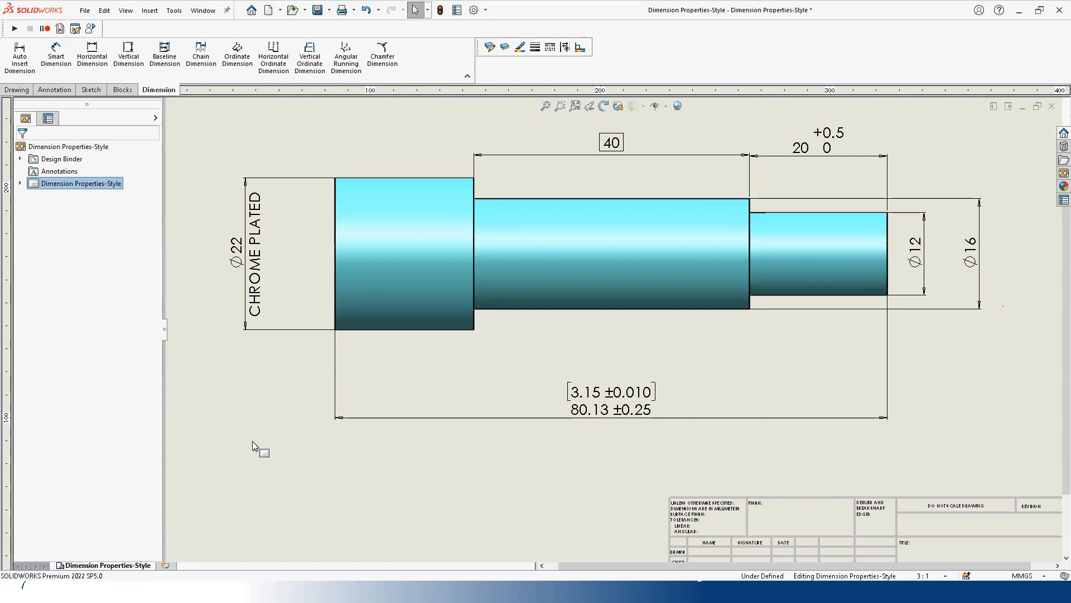
# Step: Save the formatting of the overall length dimension below the shaft as a new dimension style named "Dual Dim + Symm"
pyautogui.press('f')
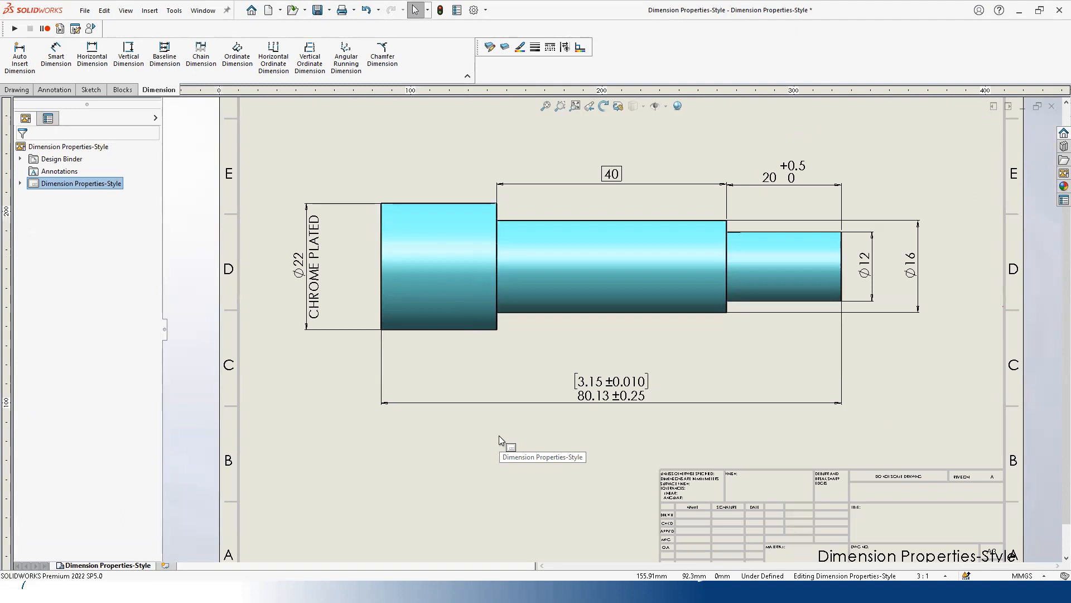
pyautogui.click(605, 401)
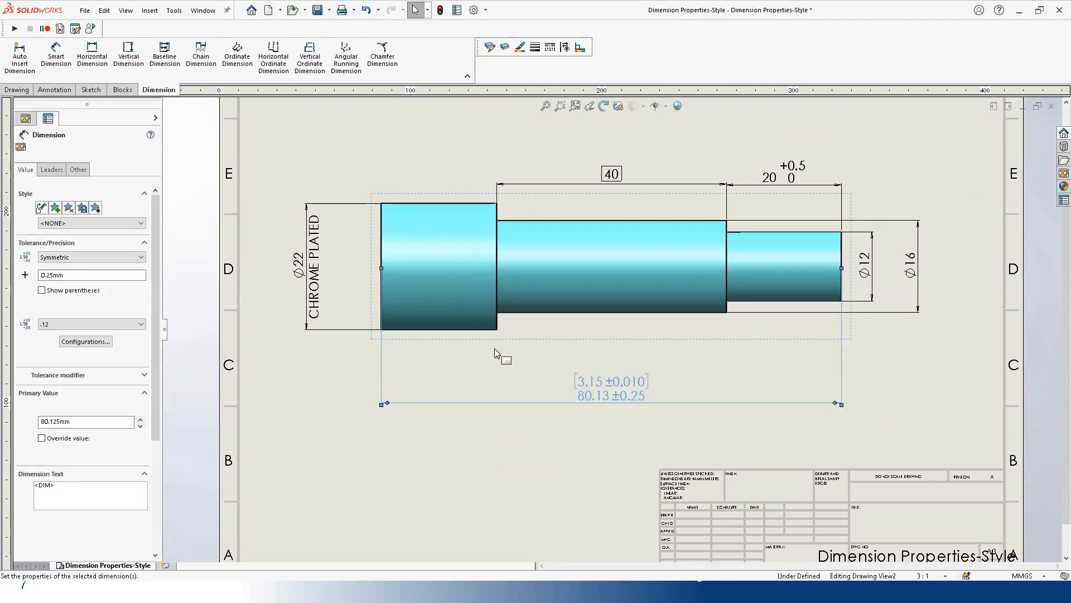
pyautogui.click(55, 208)
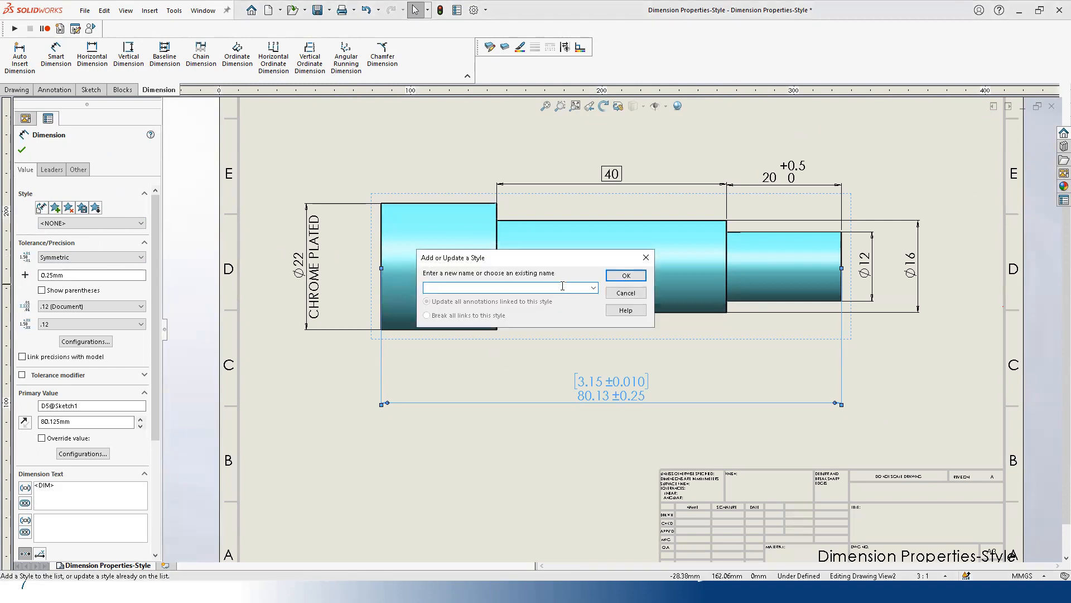
pyautogui.write('Dual Dim + Symm')
pyautogui.click(625, 276)
pyautogui.click(526, 449)
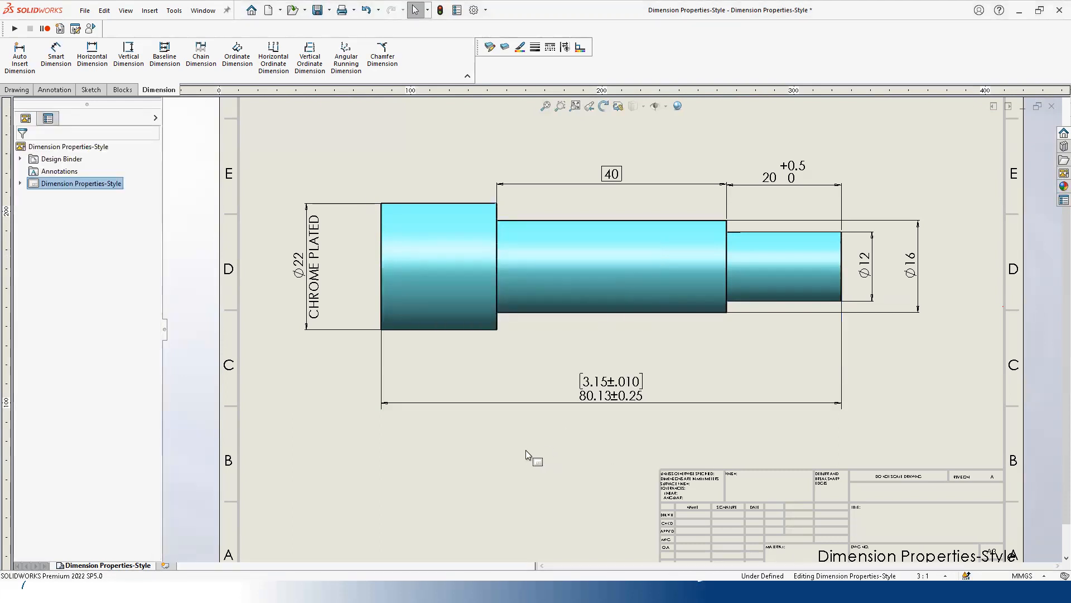
# Step: Apply the Dual Dim + Symm style to the 20 mm length dimension above the shaft's smallest section
pyautogui.click(787, 178)
pyautogui.click(89, 223)
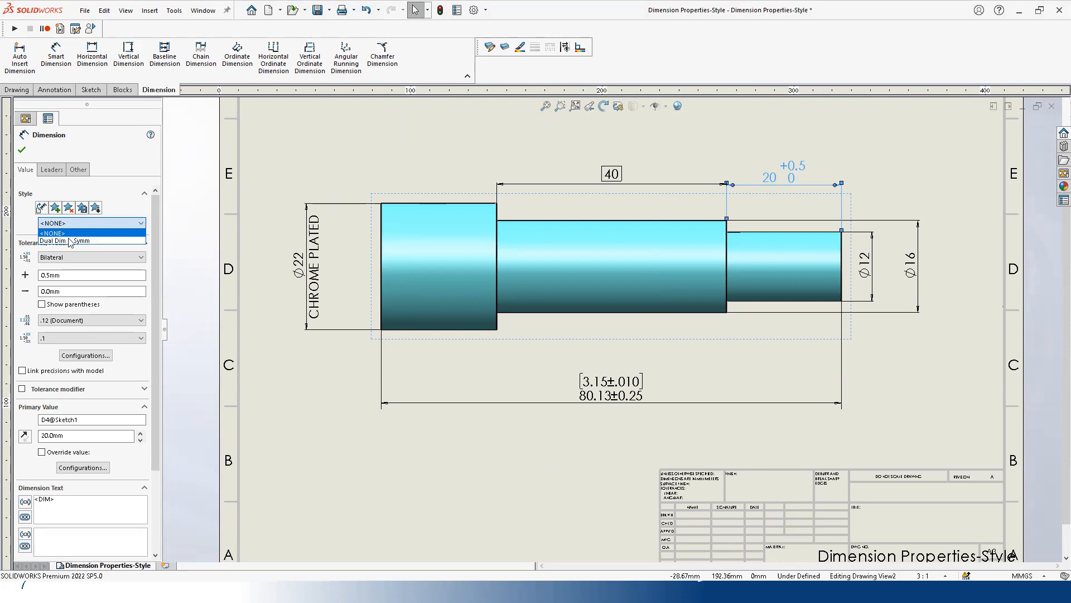
pyautogui.click(70, 240)
pyautogui.click(885, 380)
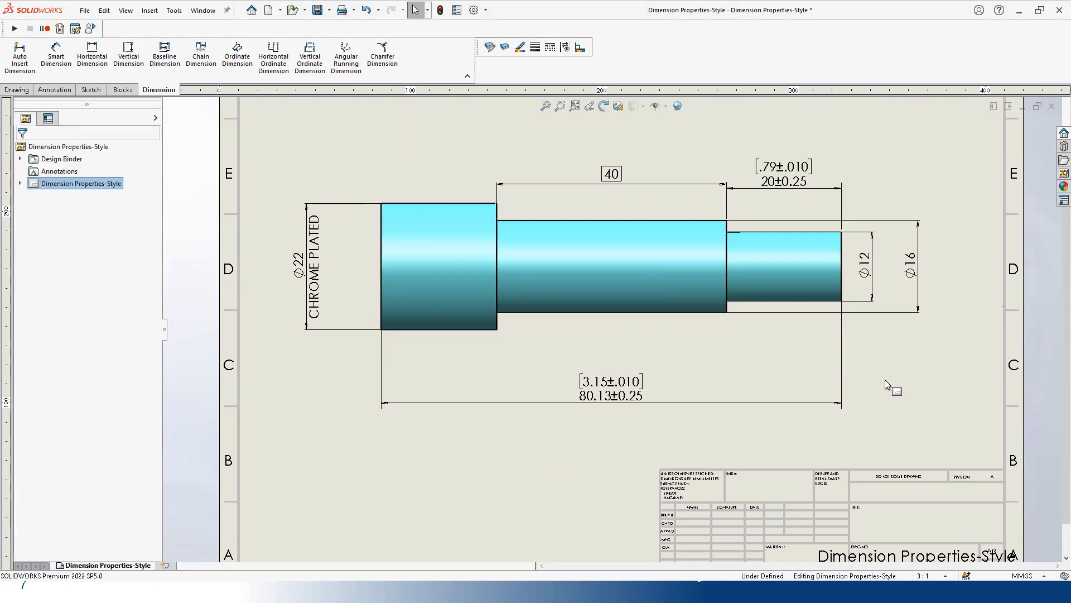
# Step: Apply the Dual Dim + Symm style to the Ø12 and Ø16 dimensions together
pyautogui.moveTo(933, 244); pyautogui.dragTo(860, 270)
pyautogui.click(98, 223)
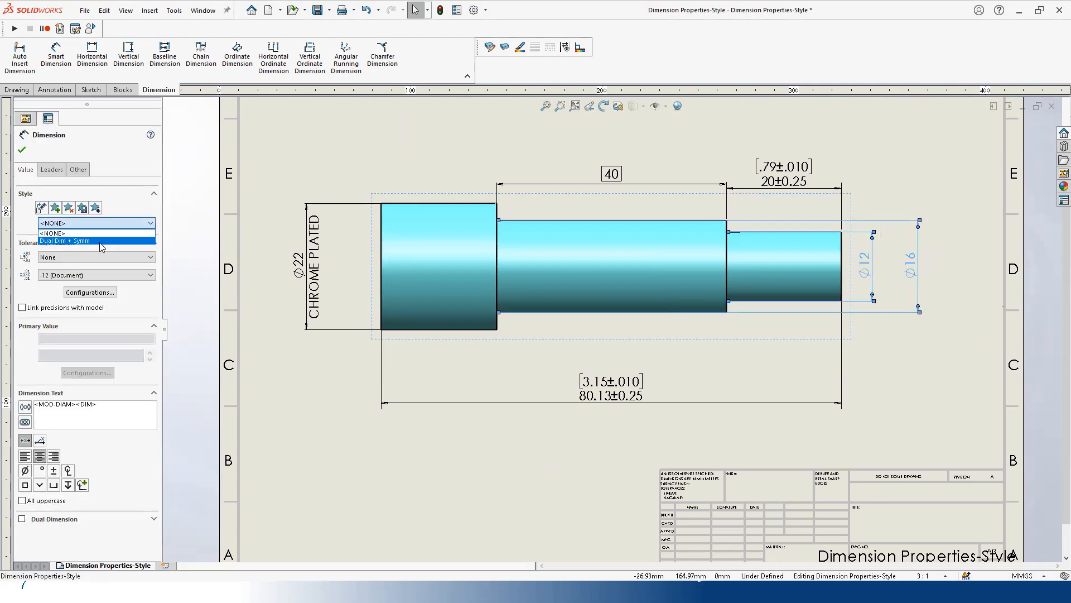
pyautogui.click(101, 240)
pyautogui.click(936, 347)
# Step: Move the Ø16 and Ø12 dimensions farther out from the shaft's narrow end so they are spaced apart
pyautogui.moveTo(922, 280); pyautogui.dragTo(956, 278)
pyautogui.moveTo(874, 268); pyautogui.dragTo(885, 265)
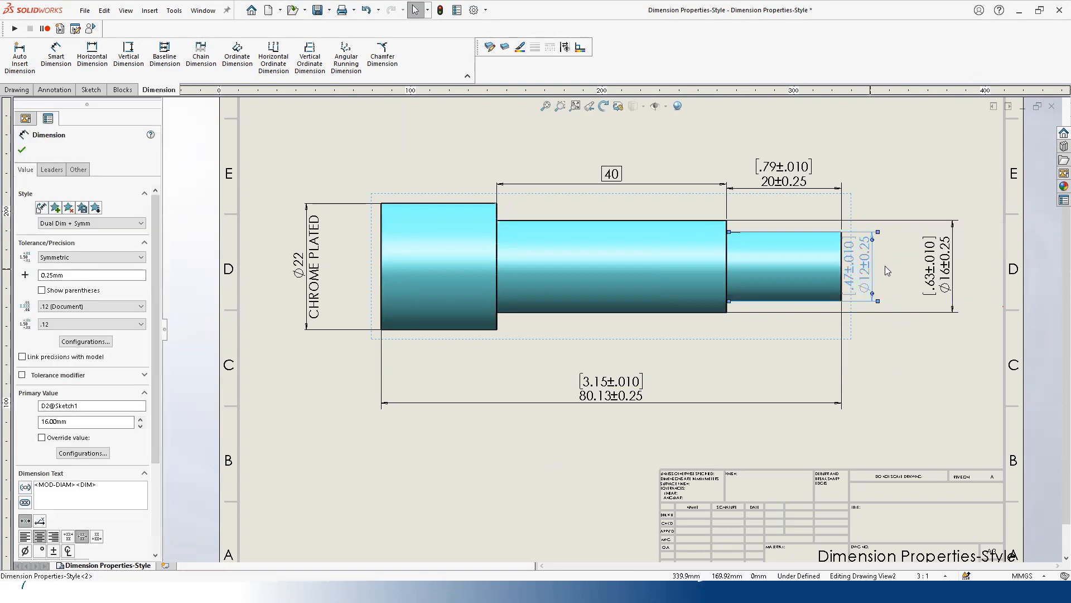
pyautogui.click(919, 375)
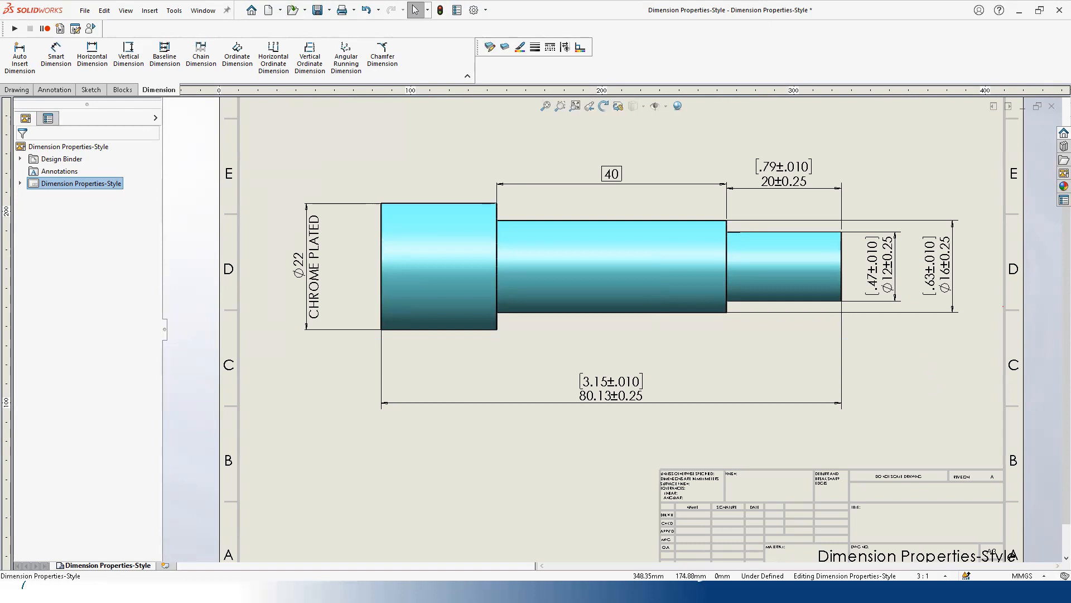
pyautogui.click(888, 266)
pyautogui.click(935, 274)
pyautogui.click(279, 362)
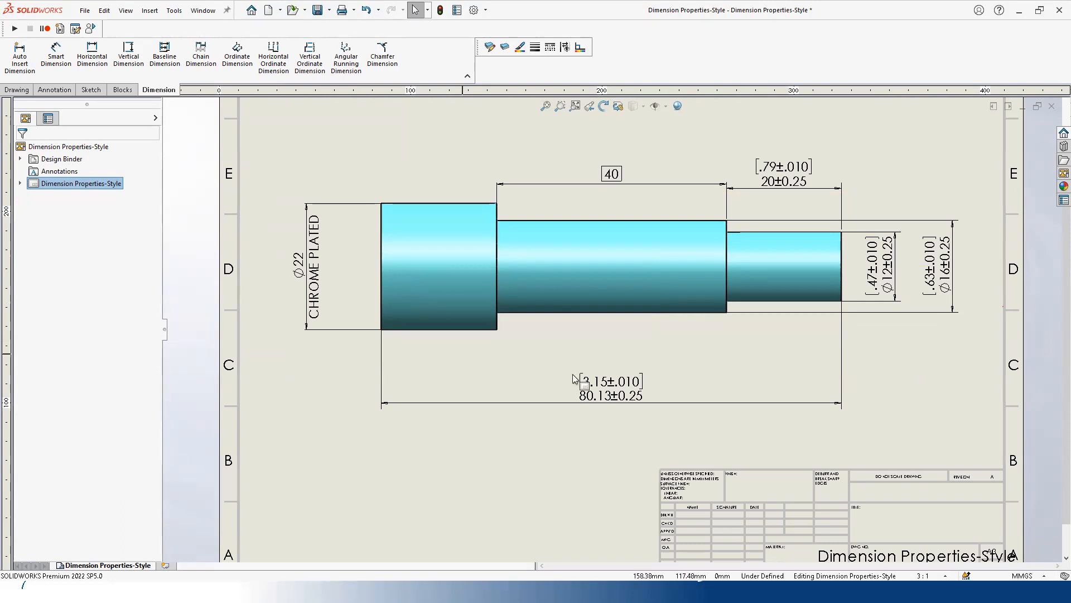
# Step: Save the overall length dimension's style to the Desktop as the style file Dual Dim + Symm
pyautogui.click(586, 382)
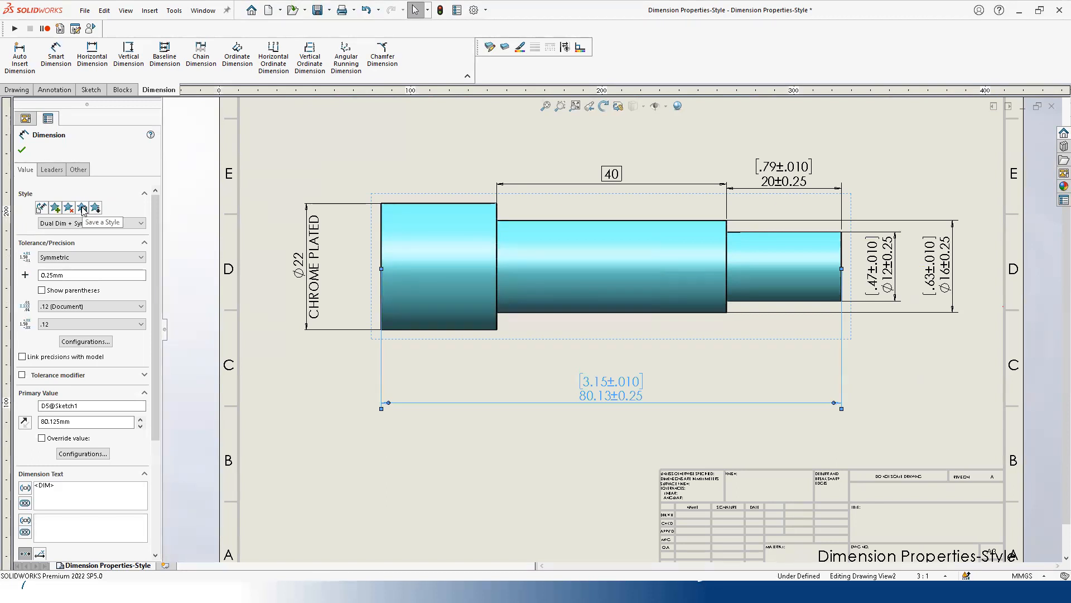
pyautogui.click(82, 208)
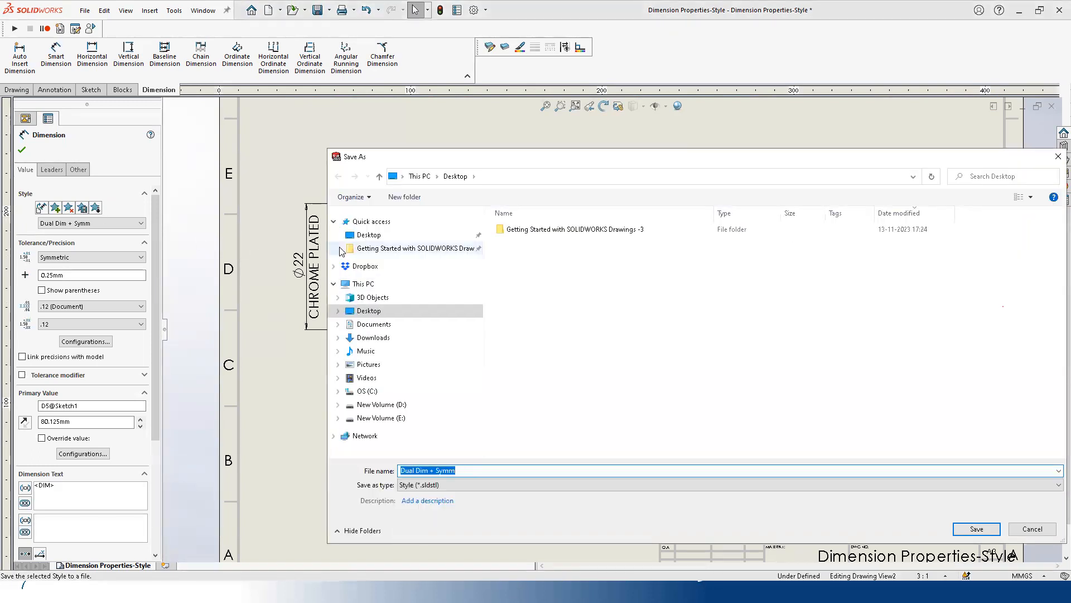
pyautogui.press('Return')
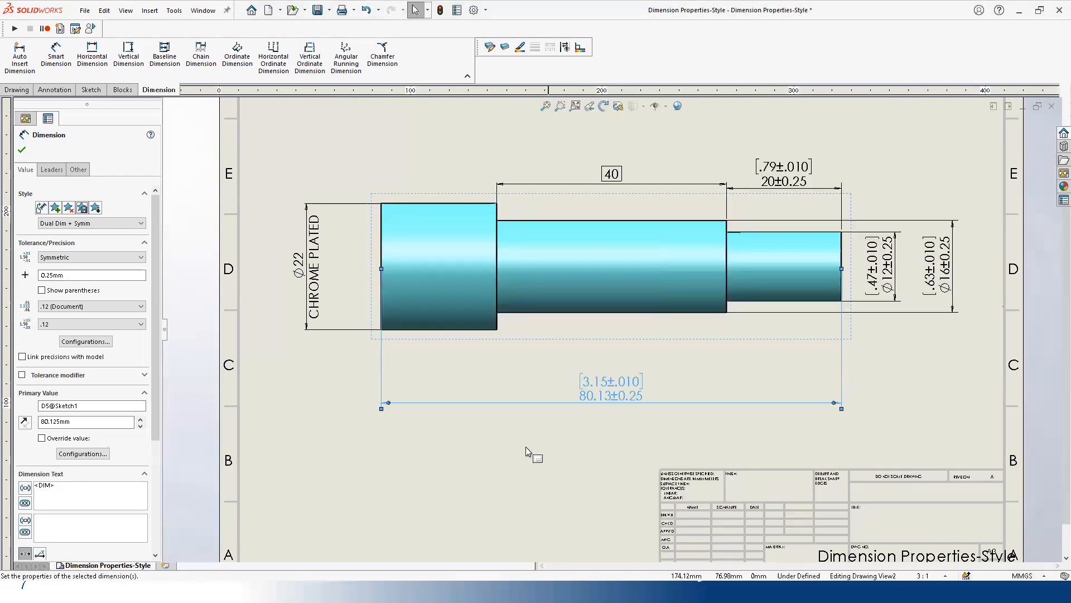
pyautogui.click(523, 446)
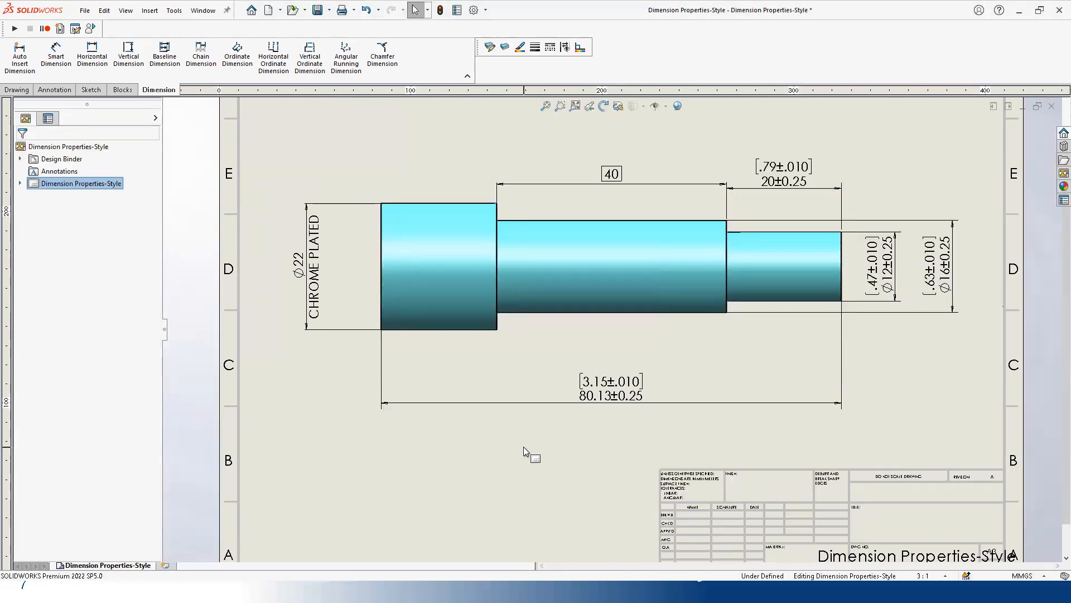
# Step: Apply the Dual Dim + Symm style to the Ø22 CHROME PLATED dimension
pyautogui.click(314, 286)
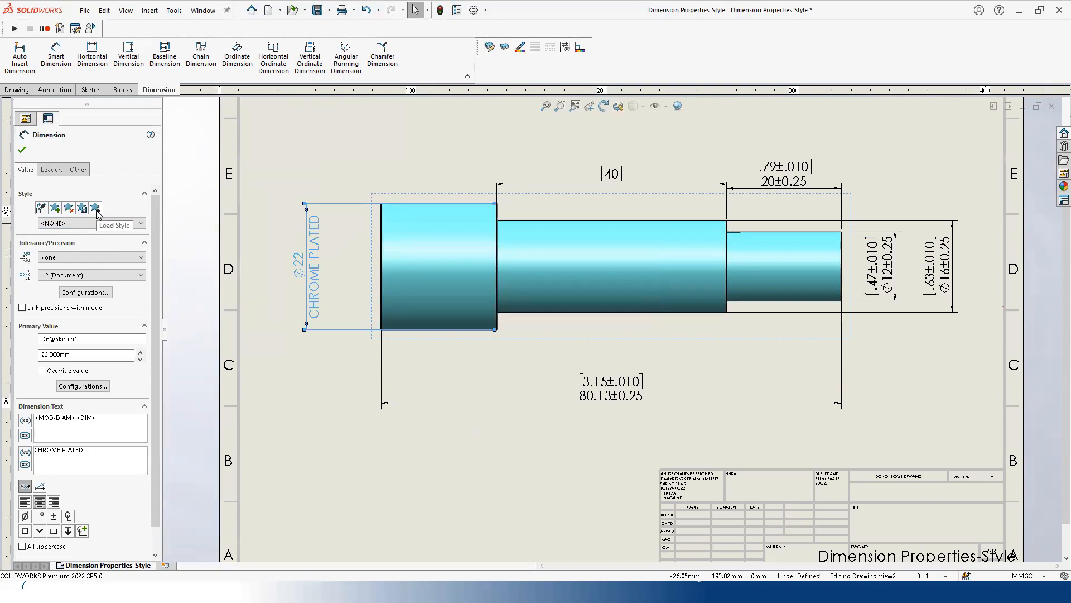
pyautogui.click(97, 224)
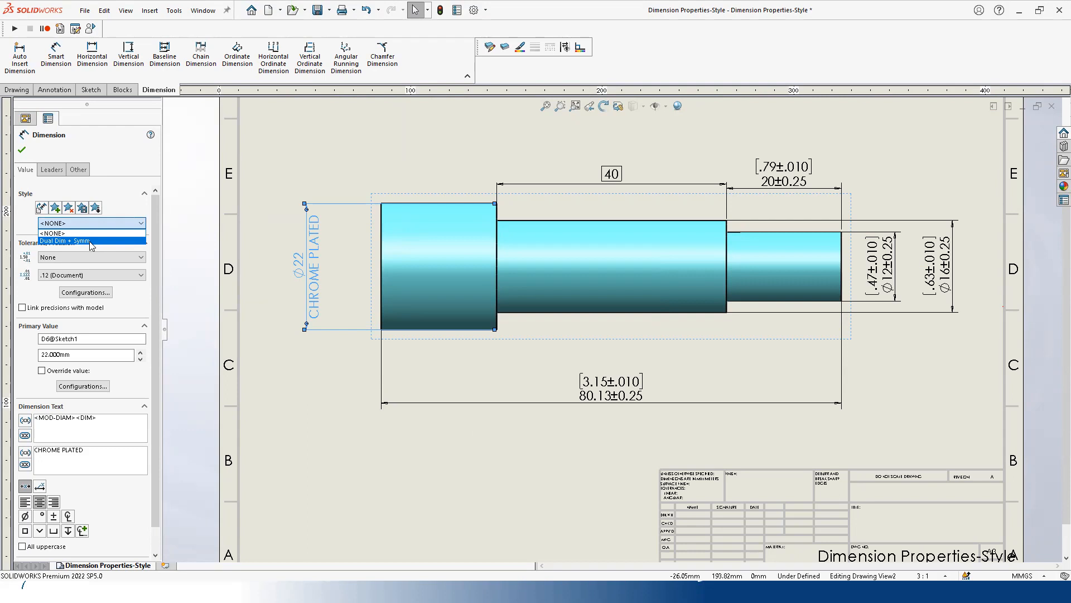
pyautogui.click(94, 225)
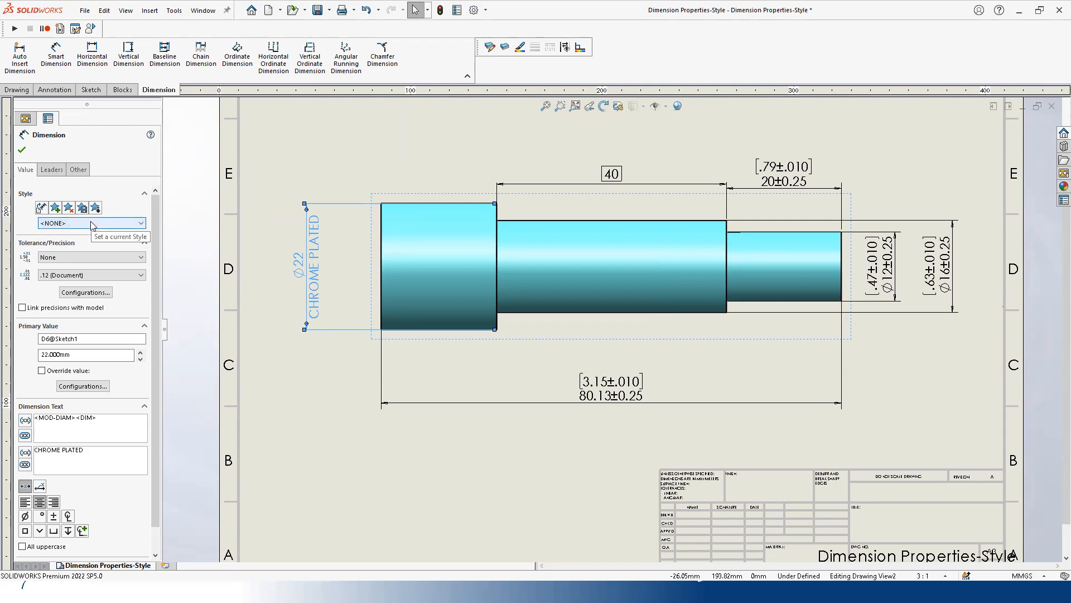
pyautogui.click(93, 225)
pyautogui.click(74, 239)
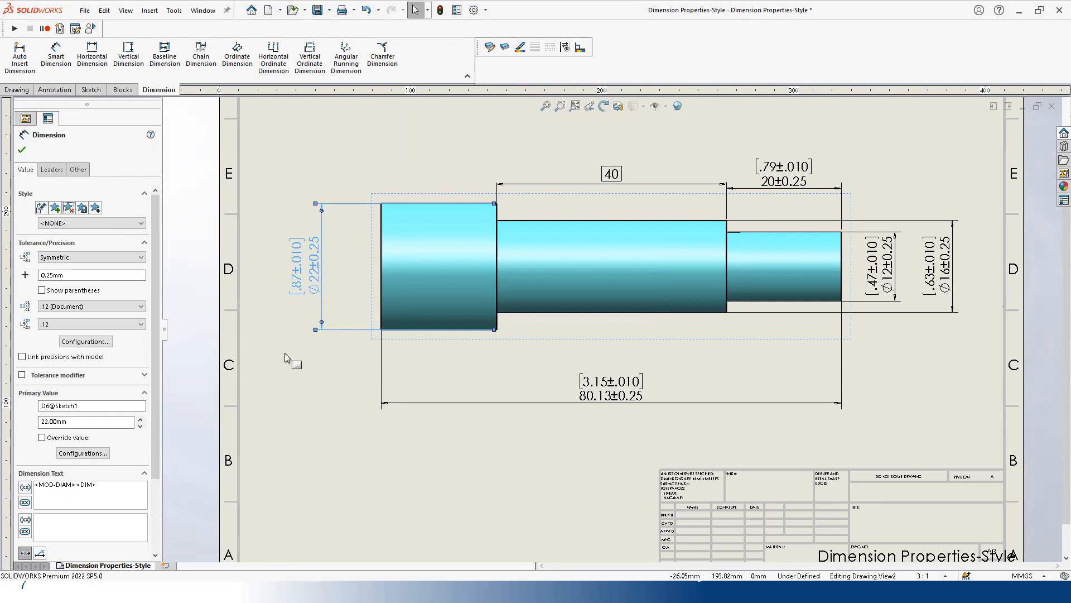
pyautogui.click(297, 359)
# Step: Check which styles are available for the Ø22 dimension
pyautogui.click(305, 265)
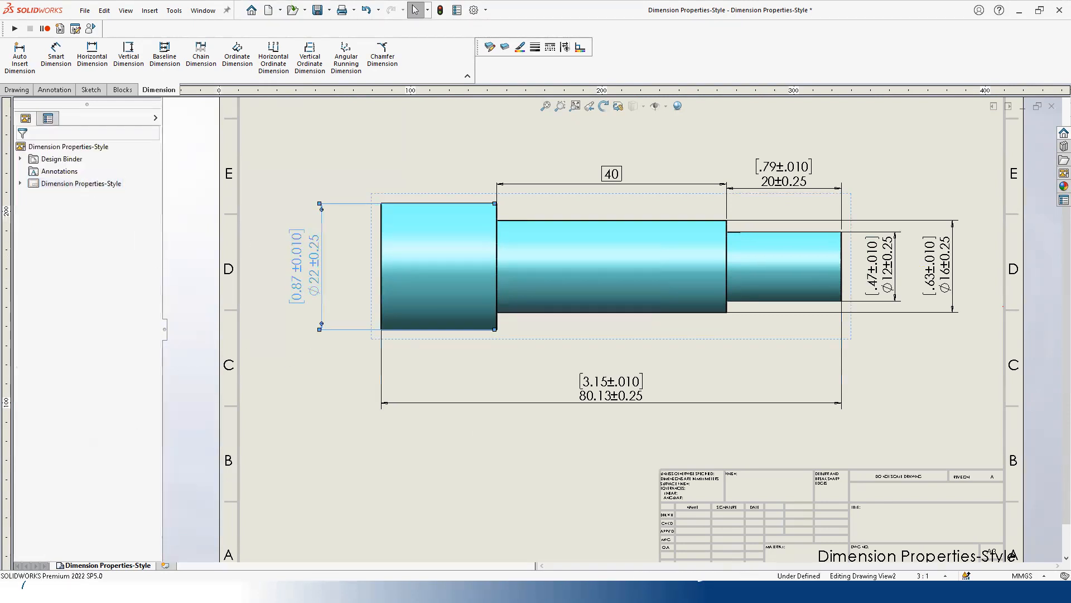
pyautogui.click(92, 223)
pyautogui.click(111, 232)
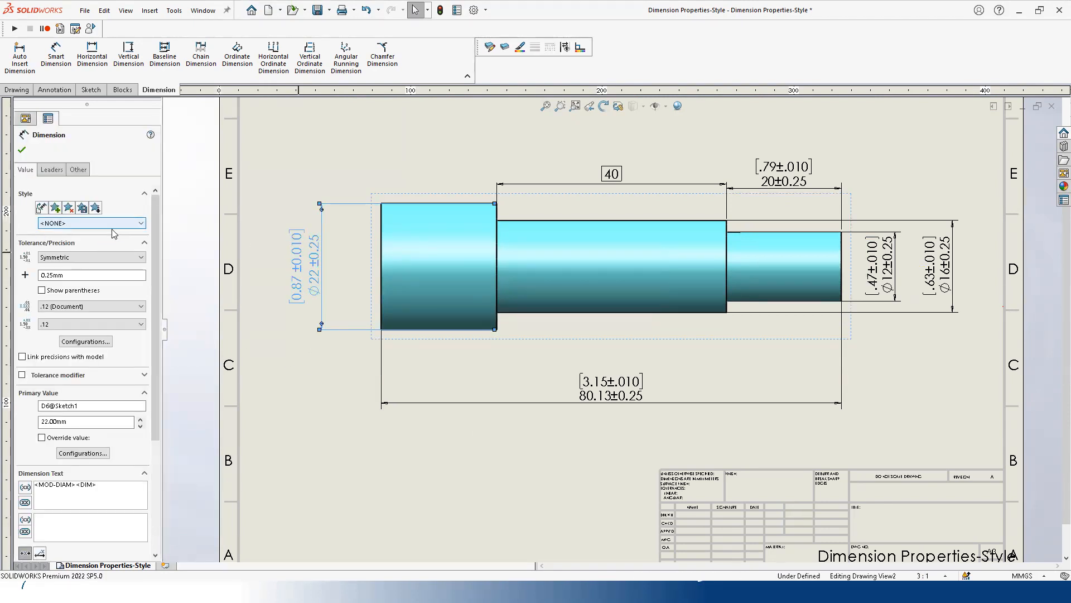
pyautogui.click(307, 414)
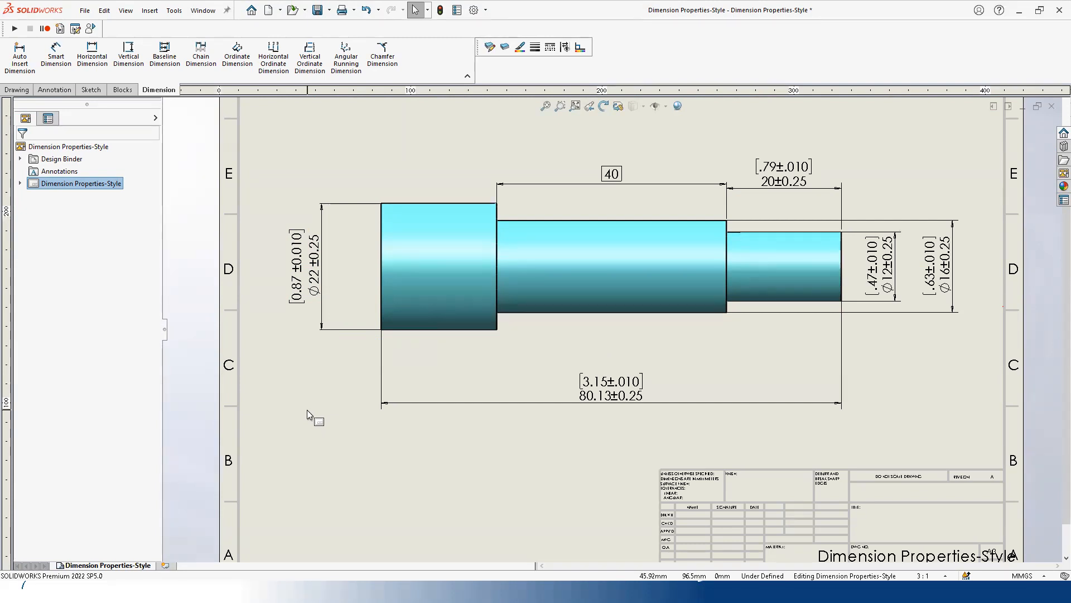
# Step: Look for a loadable style file for the Ø22 dimension in the Getting Started with SOLIDWORKS Drawings -3 folder
pyautogui.click(297, 266)
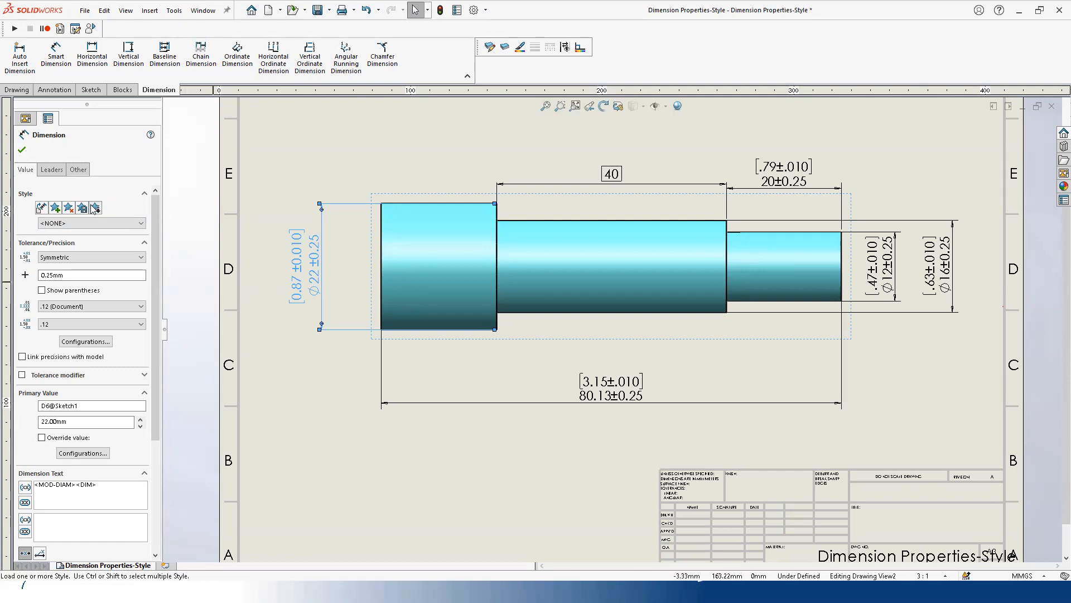
pyautogui.click(95, 208)
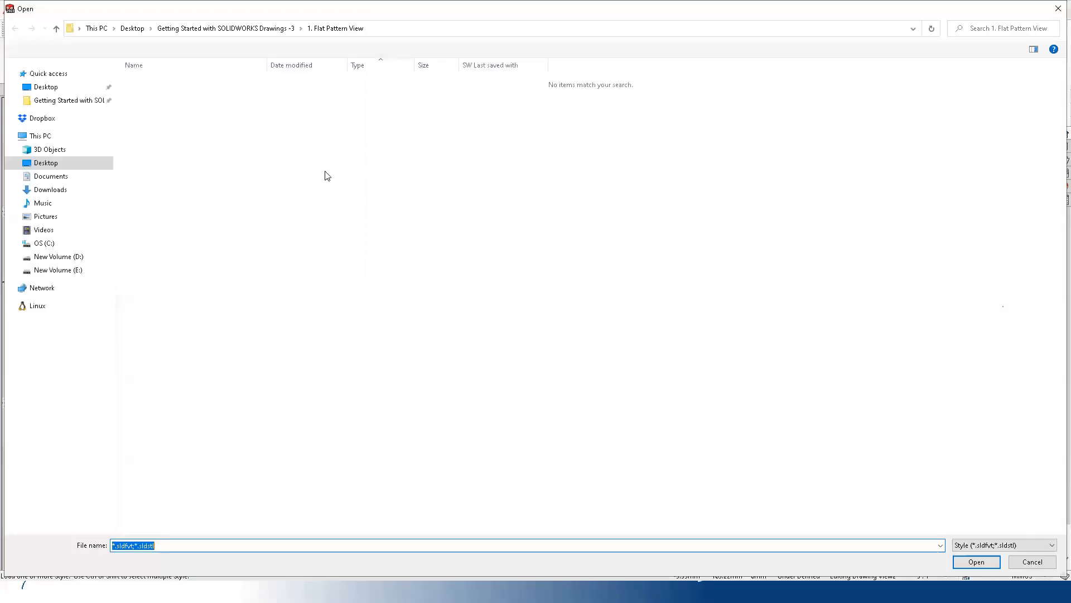
pyautogui.click(232, 29)
pyautogui.click(78, 100)
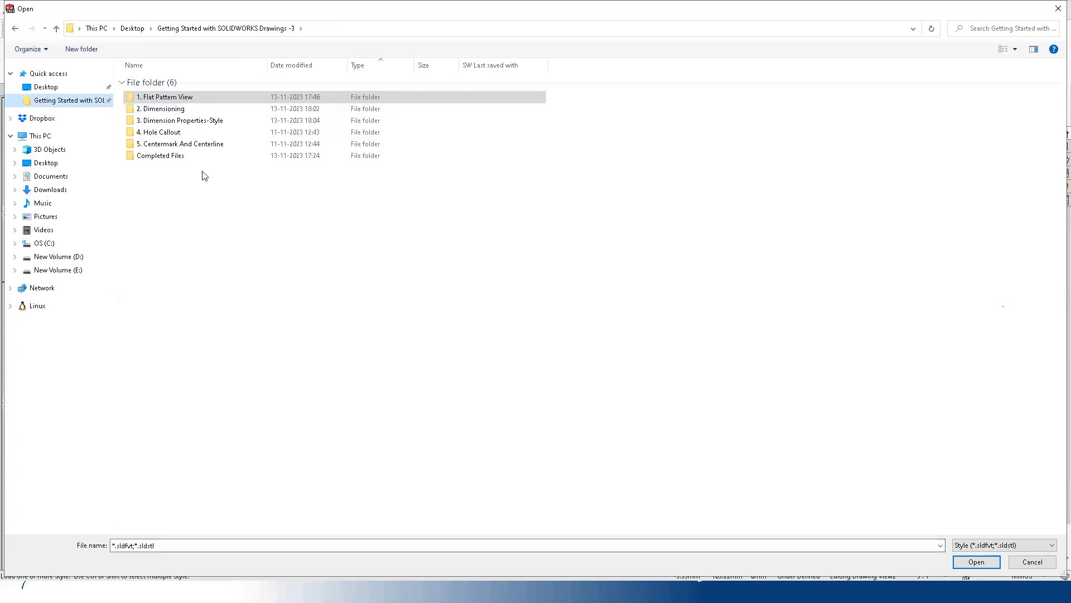
pyautogui.click(1004, 546)
pyautogui.click(983, 544)
pyautogui.click(481, 336)
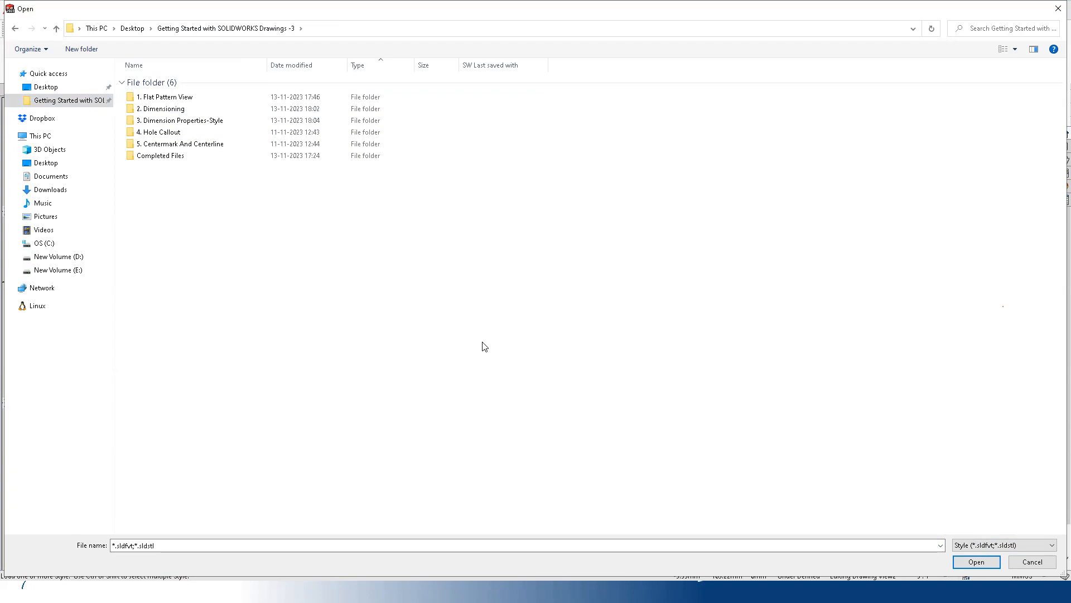
pyautogui.click(1031, 561)
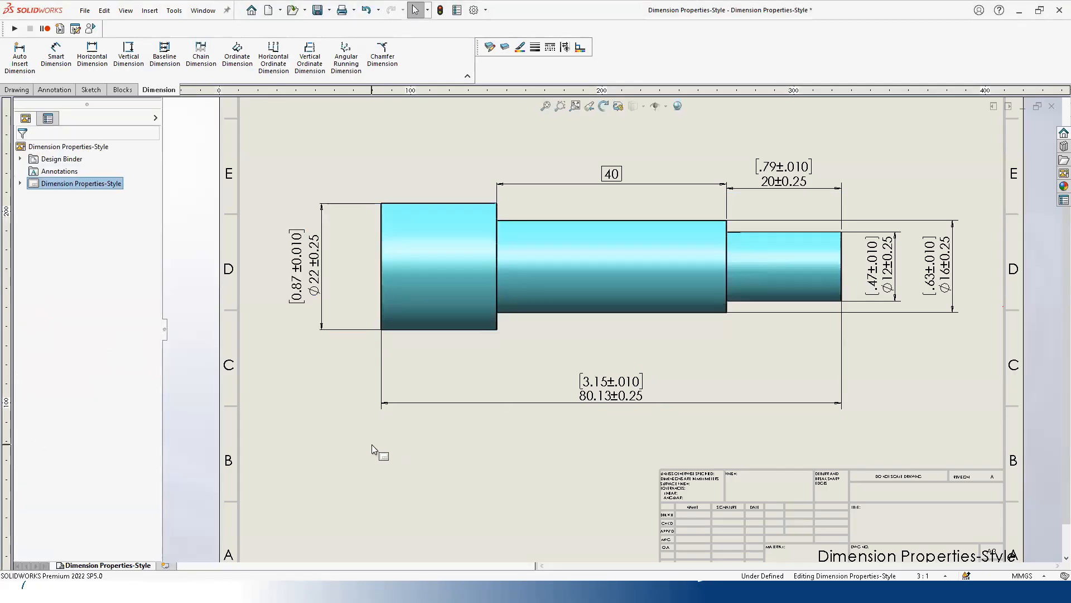
# Step: Move the shaft drawing view up to the upper part of the sheet
pyautogui.press('f')
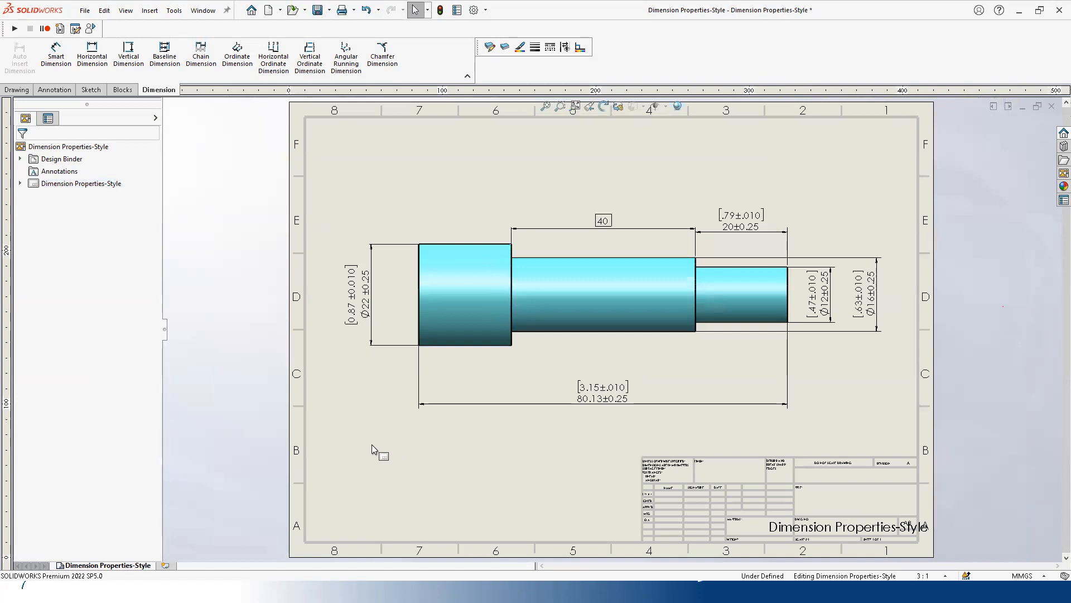
pyautogui.moveTo(454, 246); pyautogui.dragTo(461, 133)
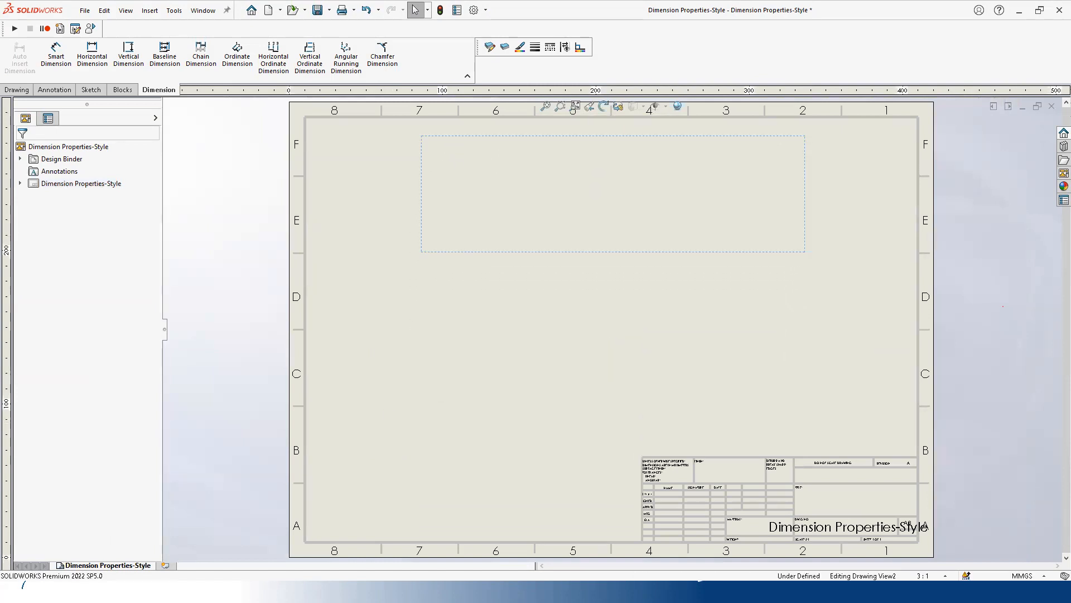
pyautogui.click(386, 317)
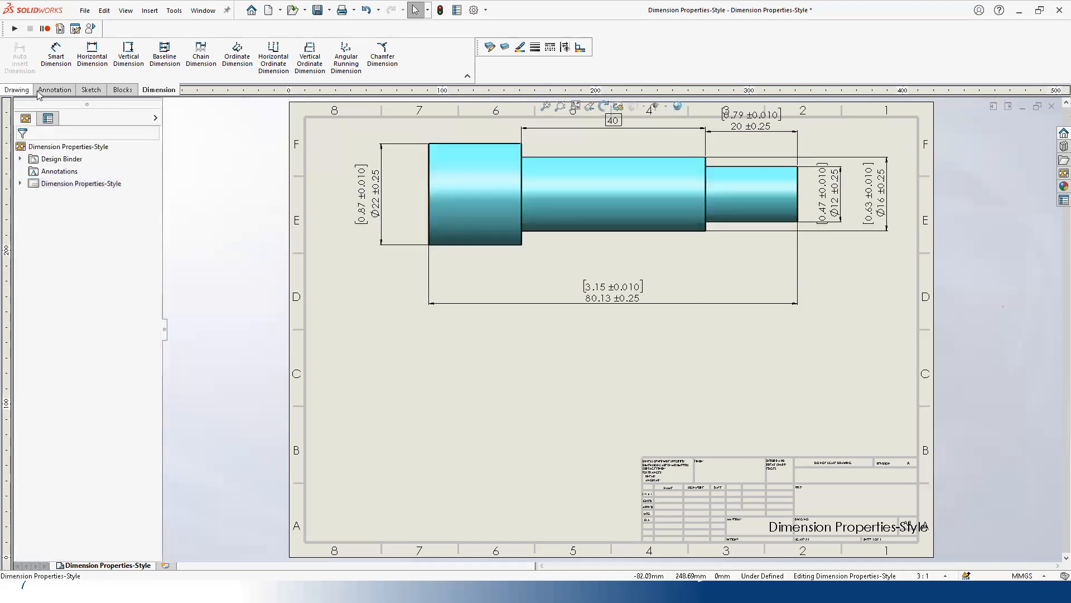
# Step: Insert a model view of the Linear Ordinate part from the 2. Dimensioning folder below the shaft, near the sheet's lower-left area
pyautogui.click(25, 91)
pyautogui.click(149, 10)
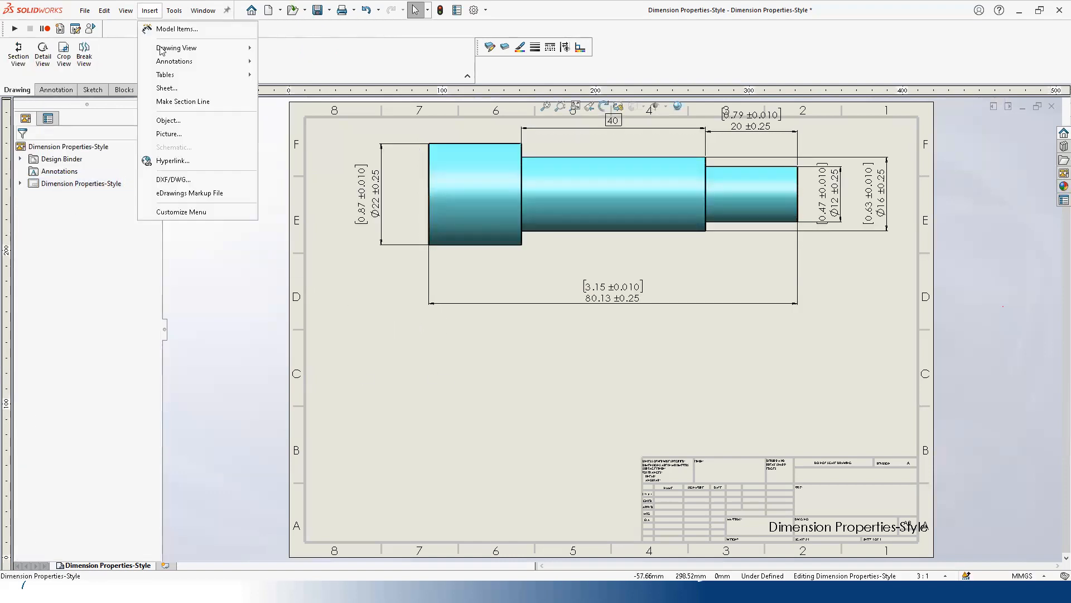
pyautogui.moveTo(186, 51)
pyautogui.click(390, 47)
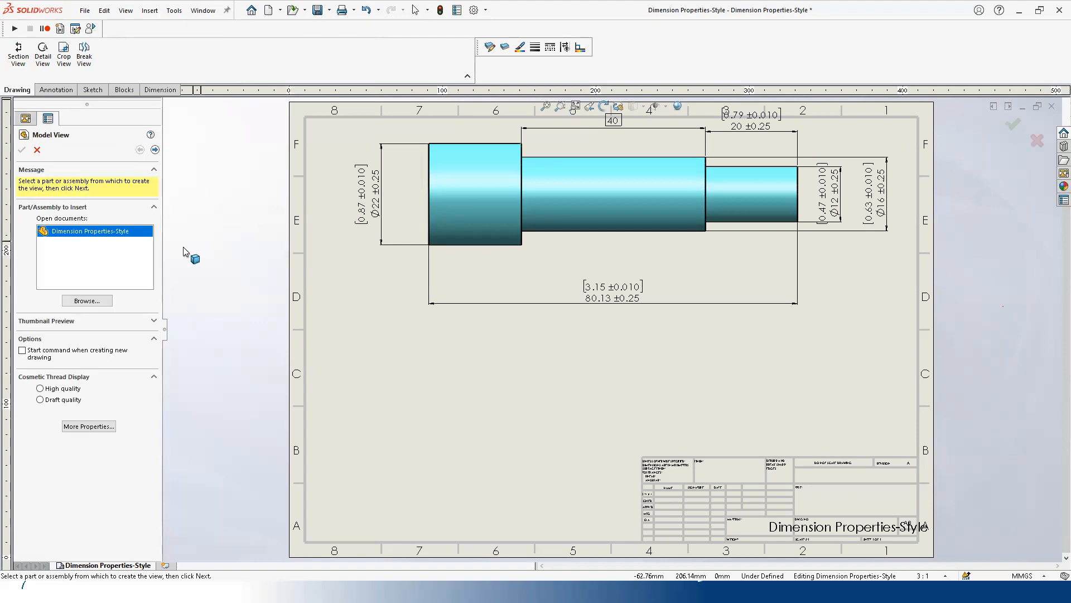
pyautogui.click(87, 301)
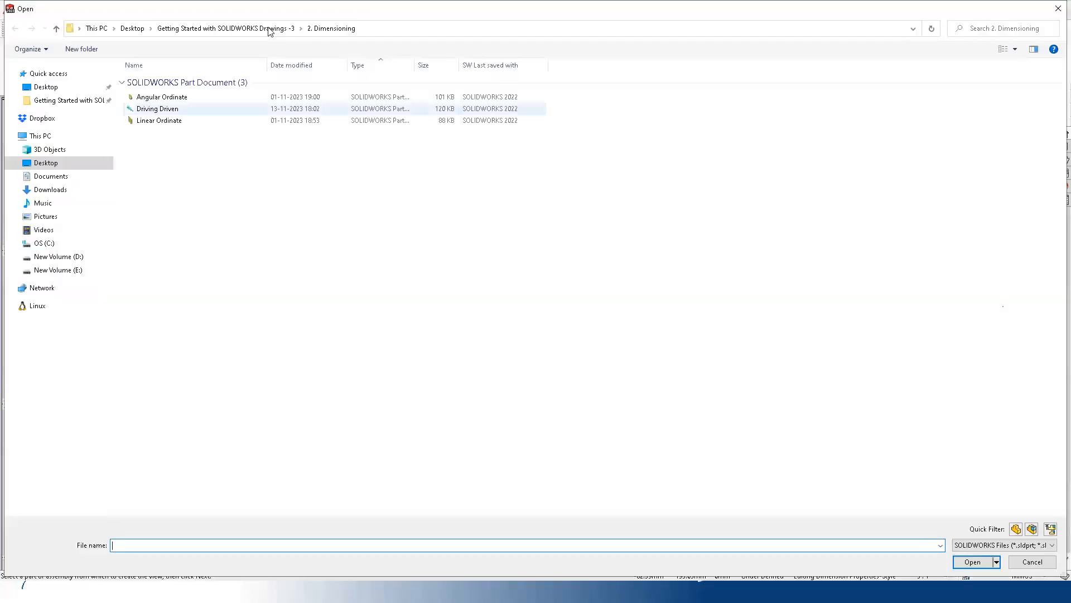
pyautogui.click(279, 31)
pyautogui.doubleClick(185, 109)
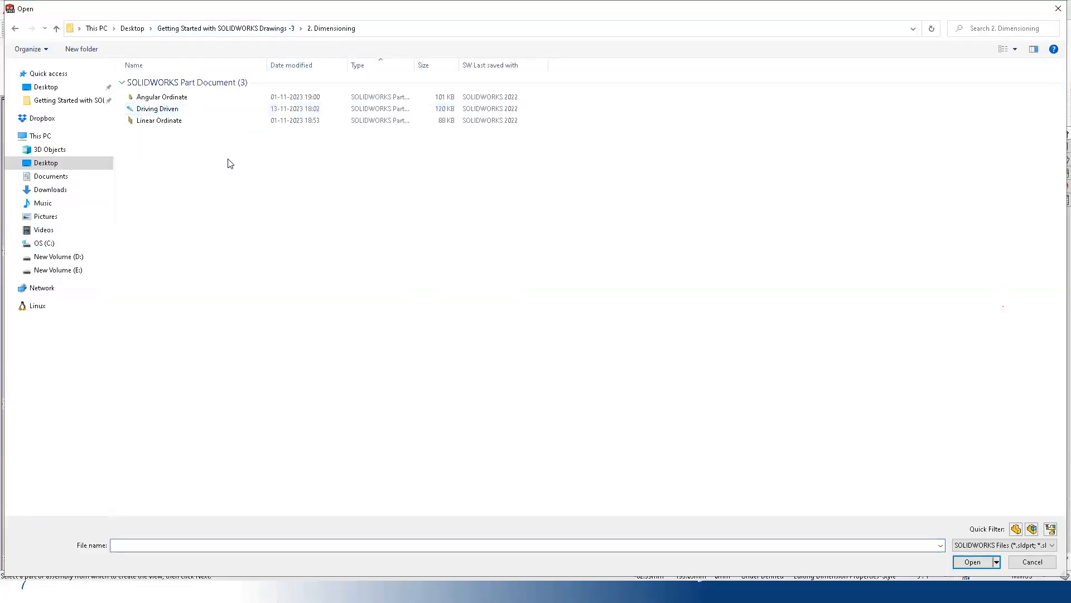
pyautogui.doubleClick(173, 121)
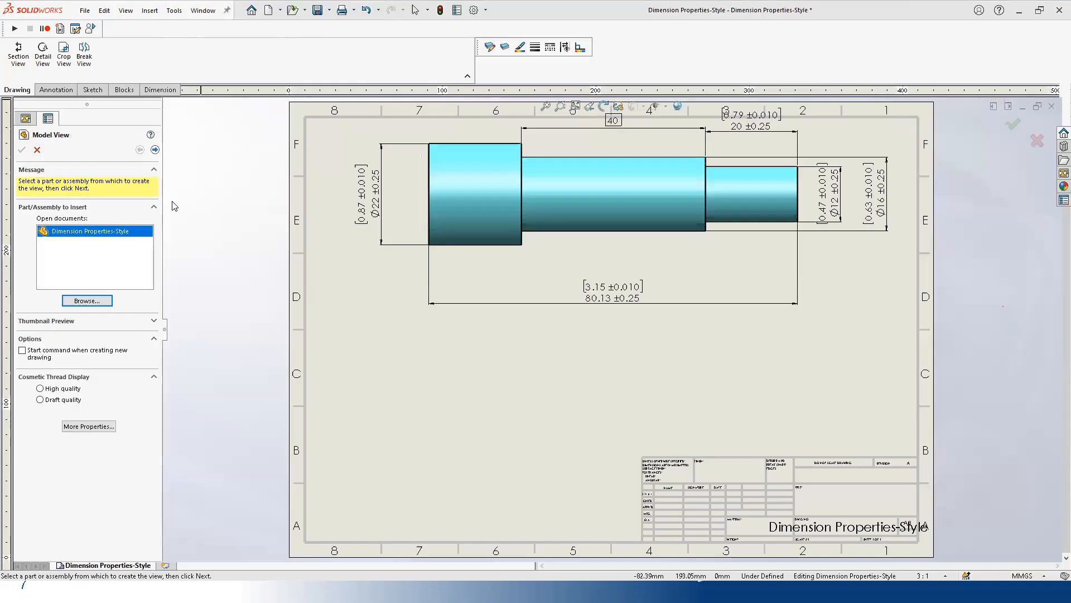
pyautogui.click(458, 424)
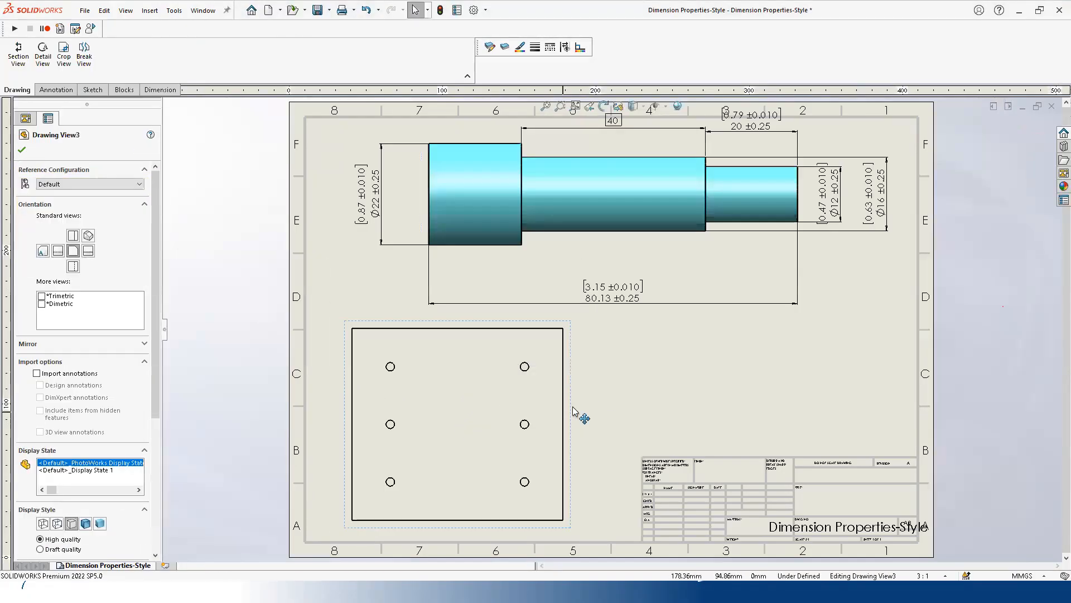
# Step: Set the new plate view's custom scale to 1:5
pyautogui.scroll(-5, 139, 390)
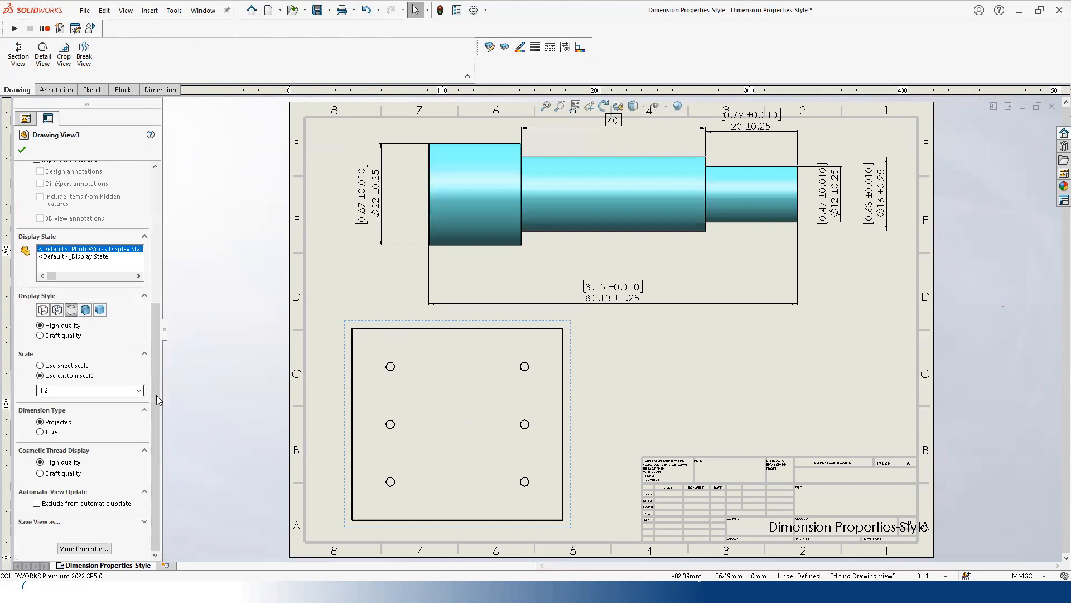
pyautogui.click(140, 390)
pyautogui.click(56, 425)
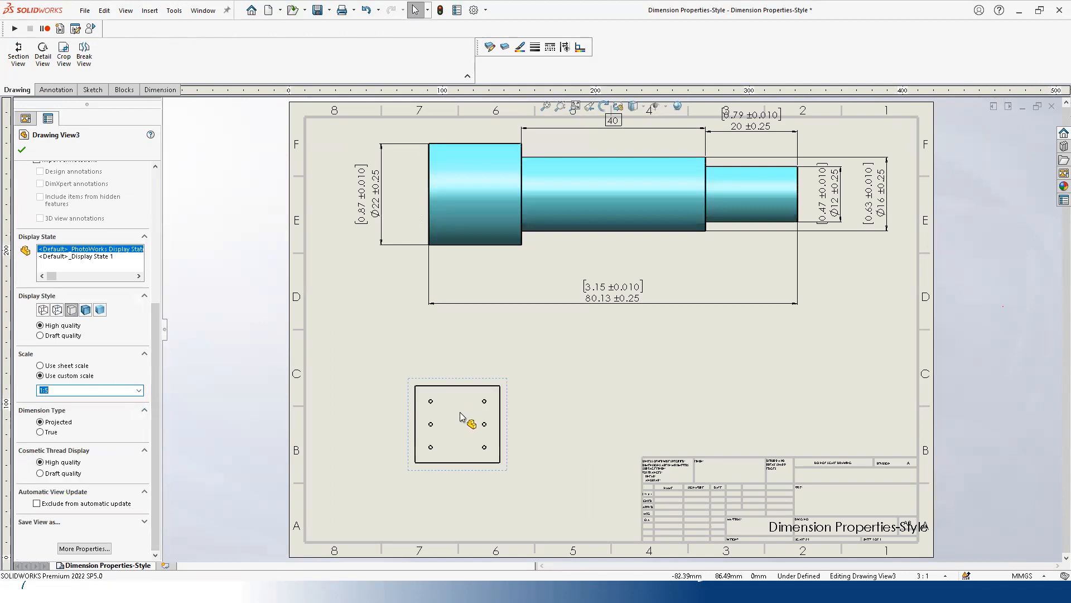
pyautogui.click(497, 487)
pyautogui.click(497, 486)
pyautogui.scroll(-5, 505, 357)
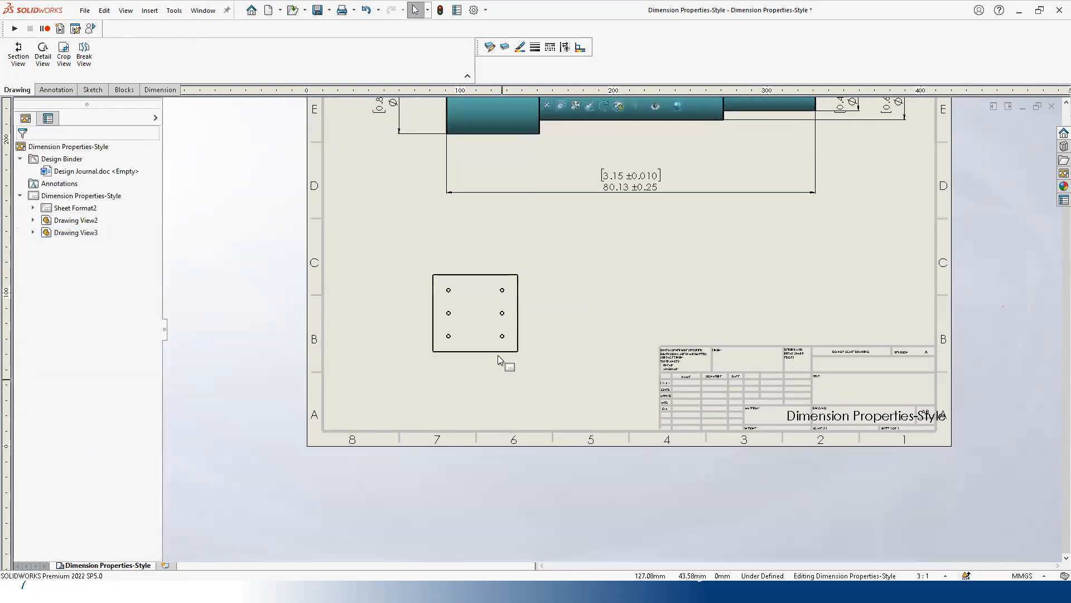
pyautogui.scroll(-6, 486, 354)
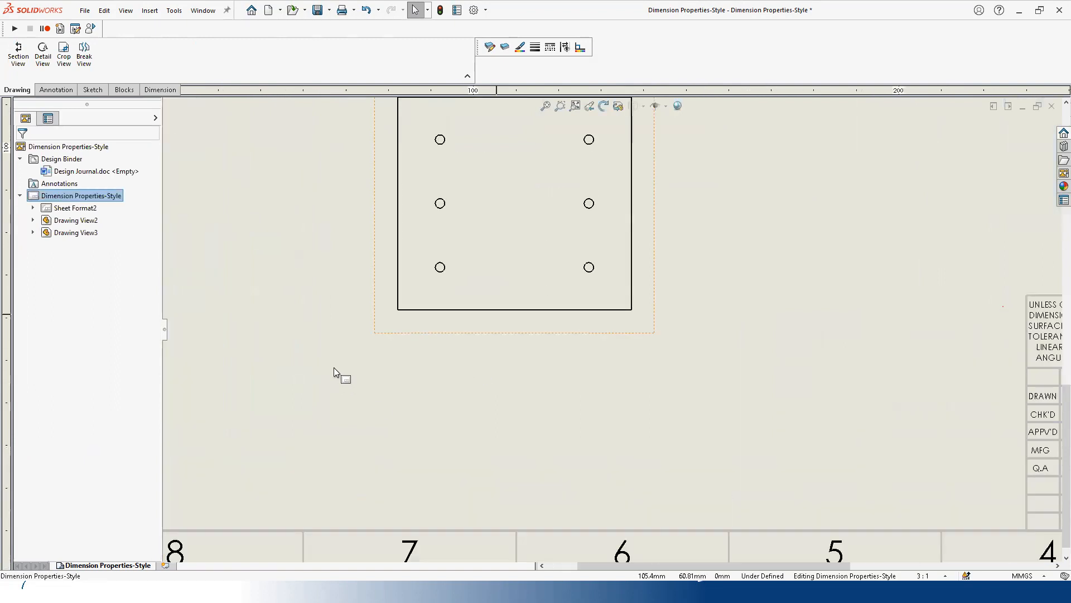
# Step: Dimension the horizontal distance between the two bottom holes of the plate, placing the dimension below the plate
pyautogui.press('s')
pyautogui.click(375, 382)
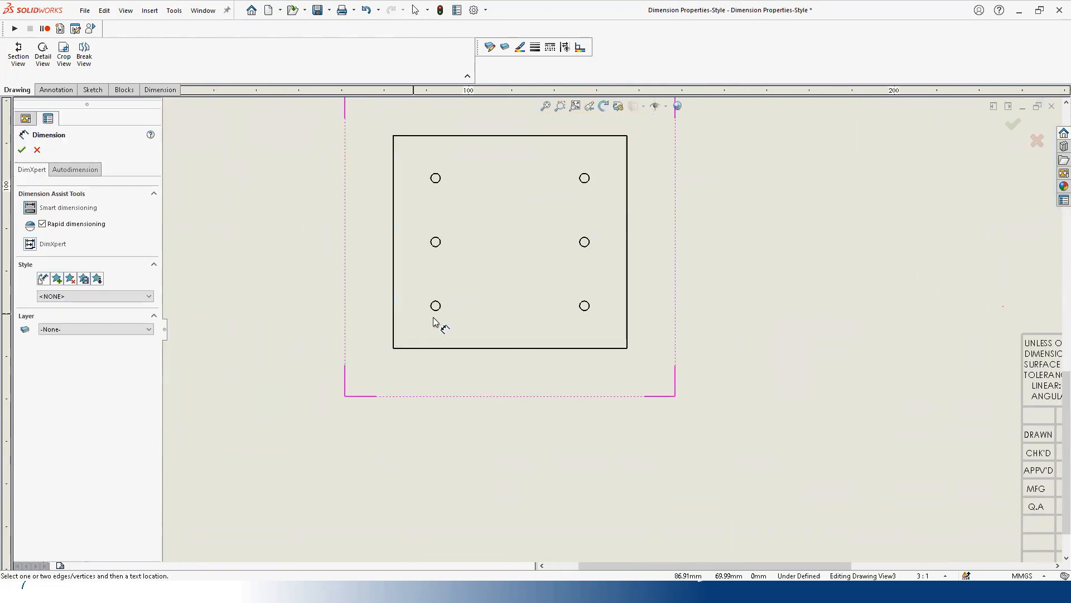
pyautogui.click(436, 311)
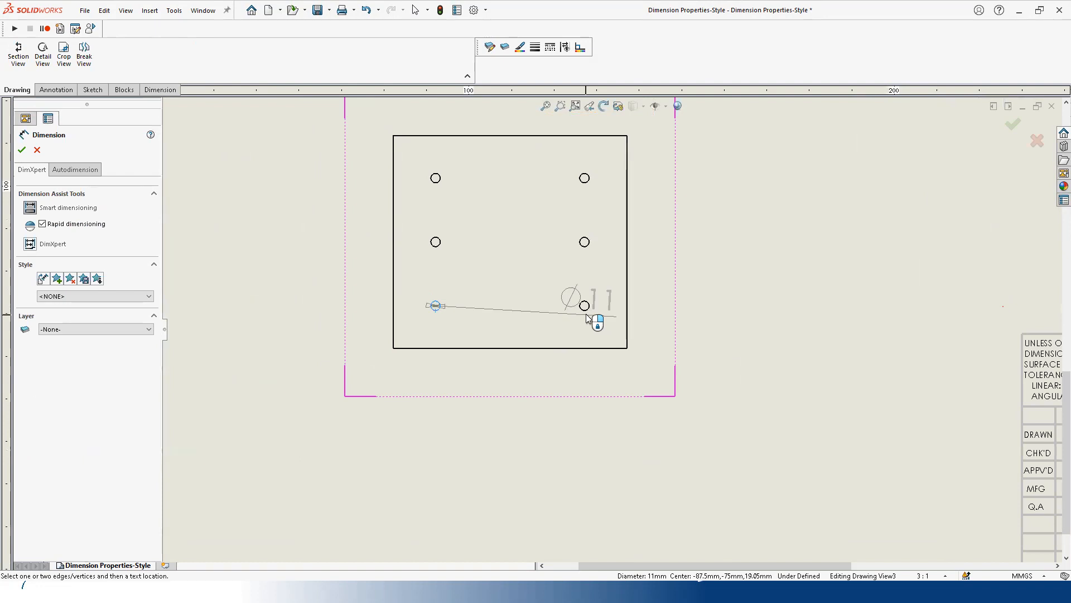
pyautogui.click(586, 309)
pyautogui.click(520, 398)
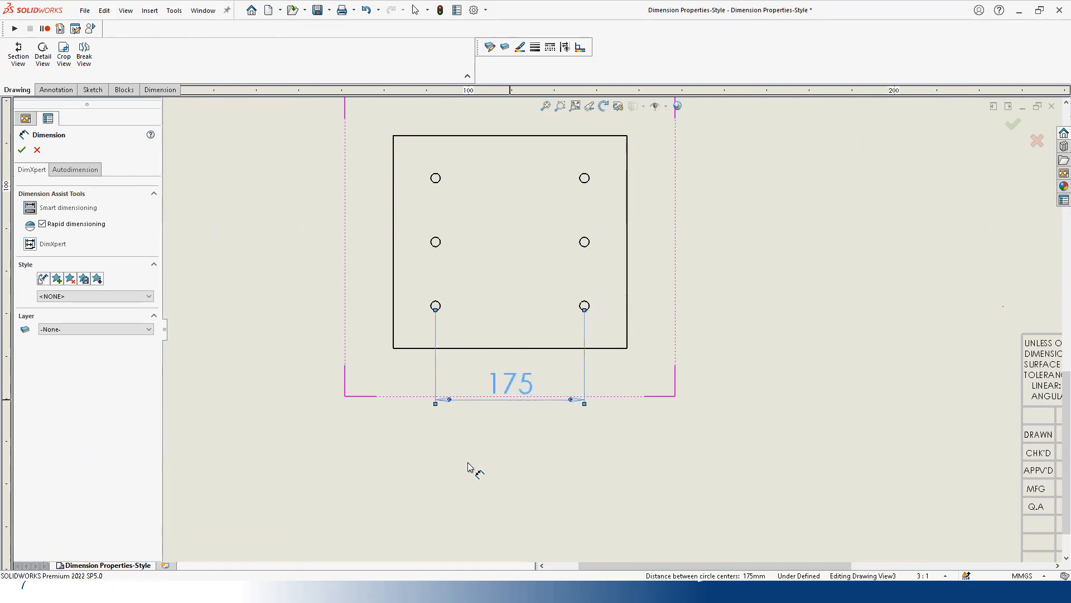
pyautogui.press('Escape')
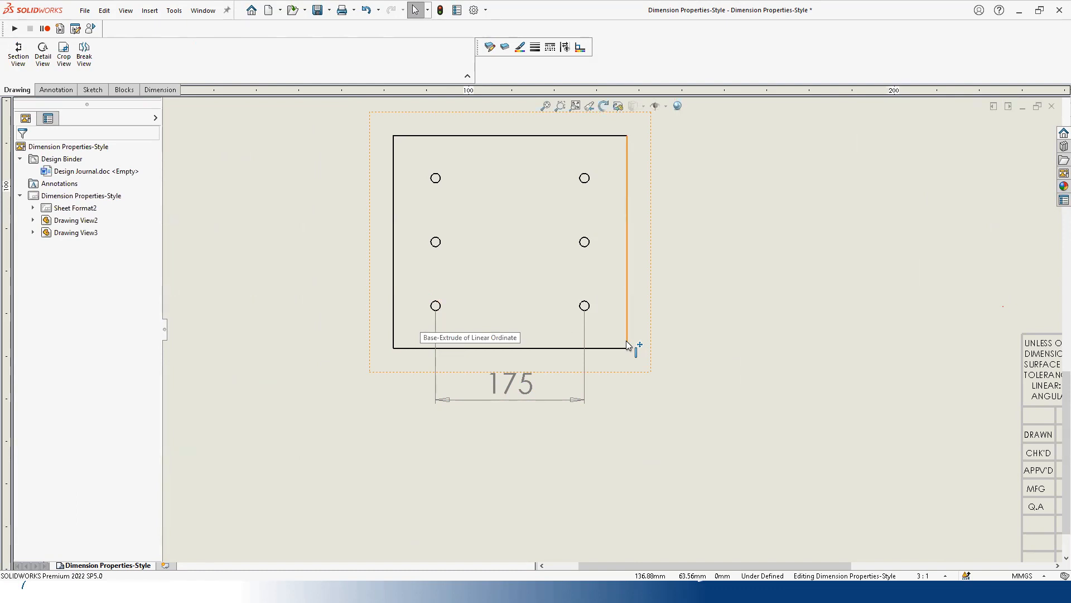
# Step: Switch both arc conditions of the dimension below the plate to Max and finally to Min
pyautogui.click(508, 387)
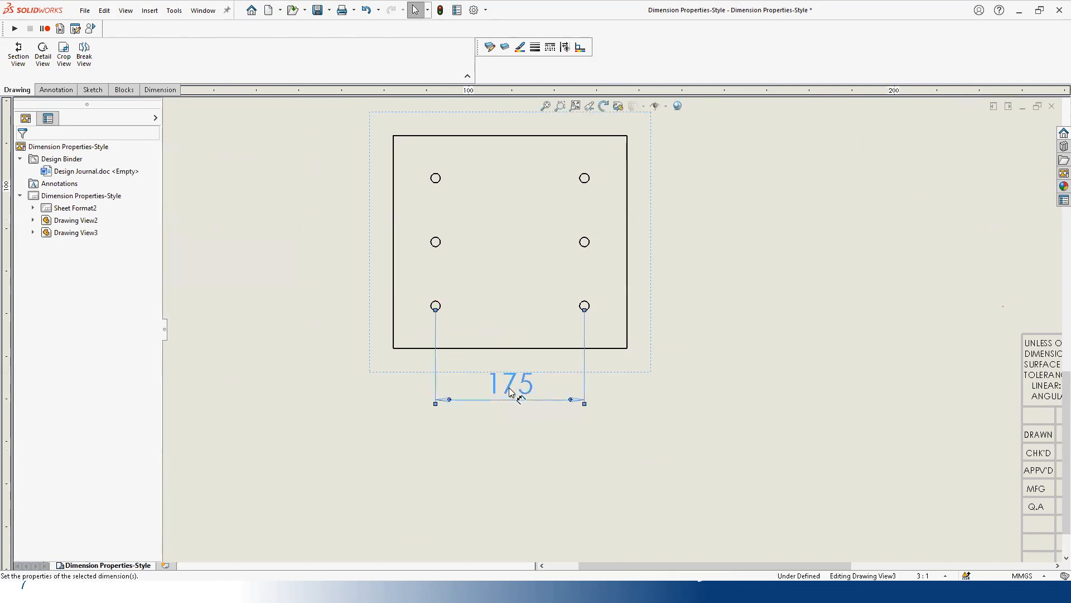
pyautogui.click(52, 169)
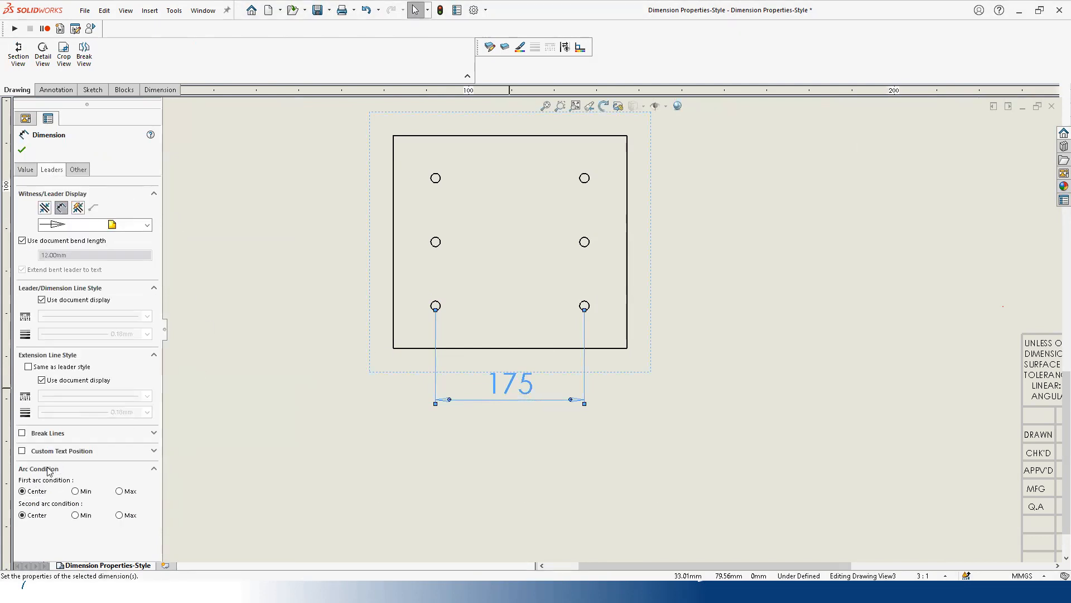
pyautogui.click(119, 491)
pyautogui.click(119, 515)
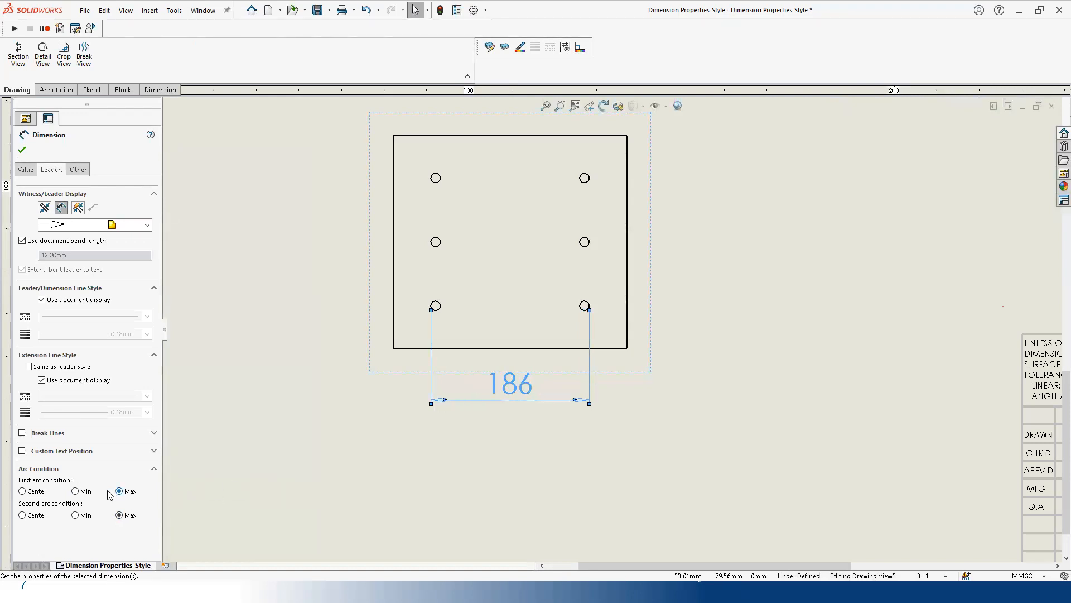
pyautogui.click(87, 492)
pyautogui.click(84, 516)
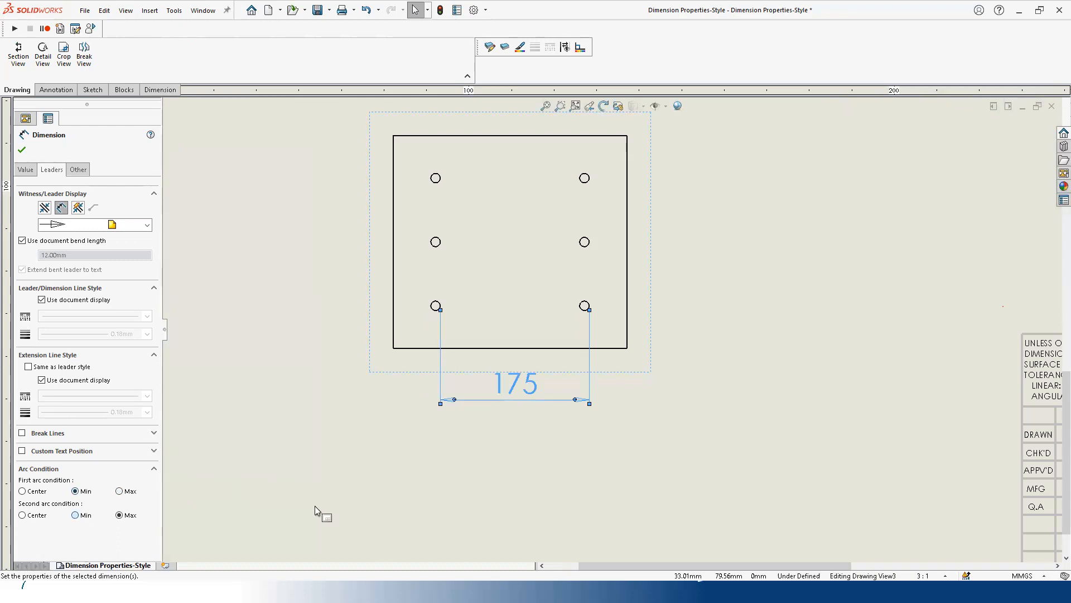
pyautogui.click(335, 501)
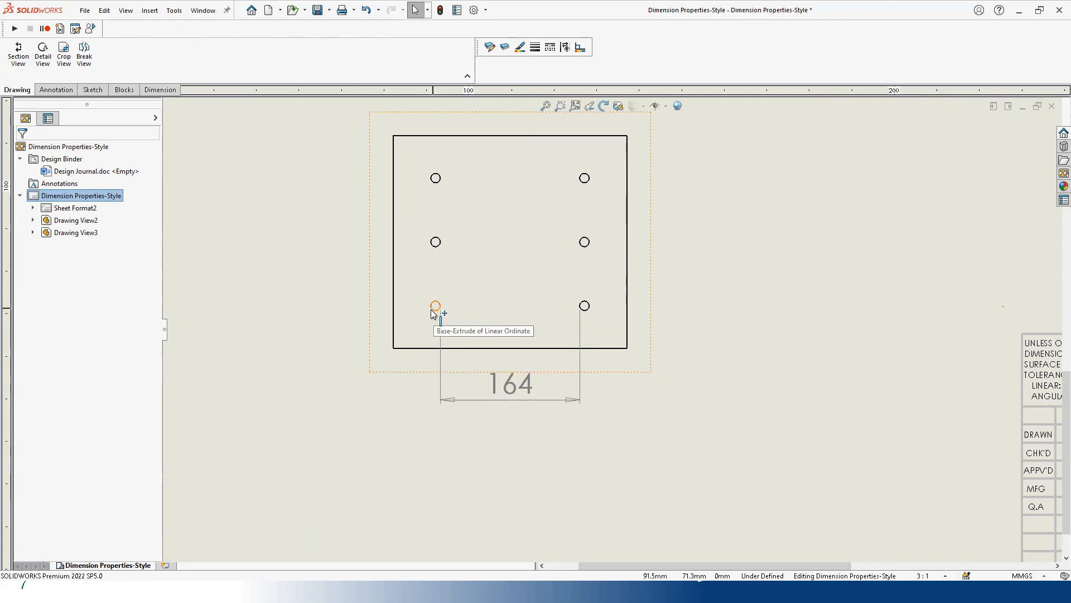
# Step: Dimension the two top holes between their outermost edges, placing the horizontal dimension above the plate
pyautogui.moveTo(289, 333); pyautogui.dragTo(278, 432, button='middle')
pyautogui.press('s')
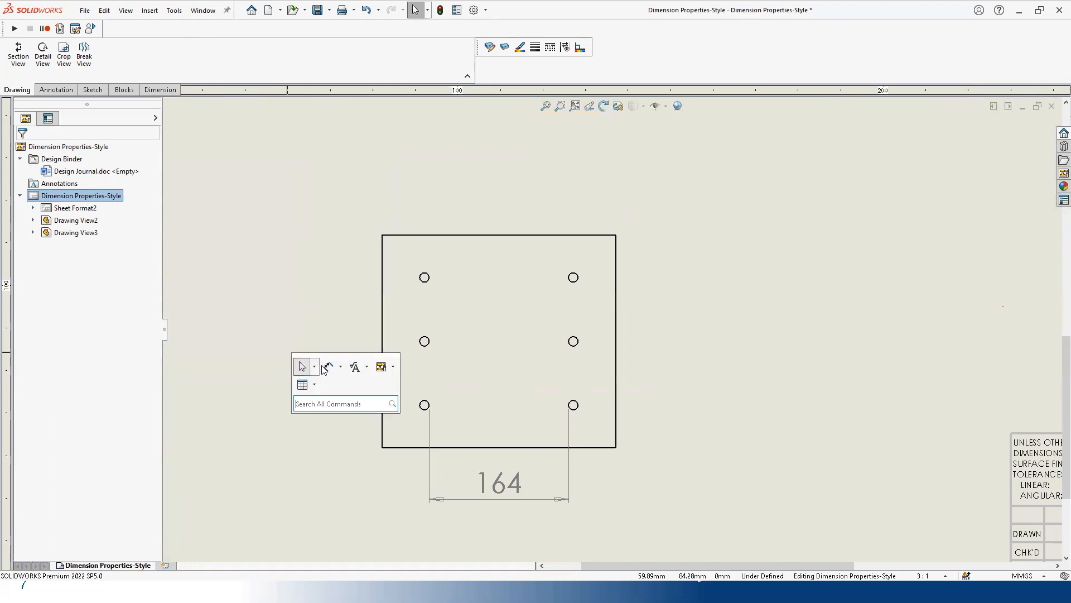
pyautogui.click(325, 369)
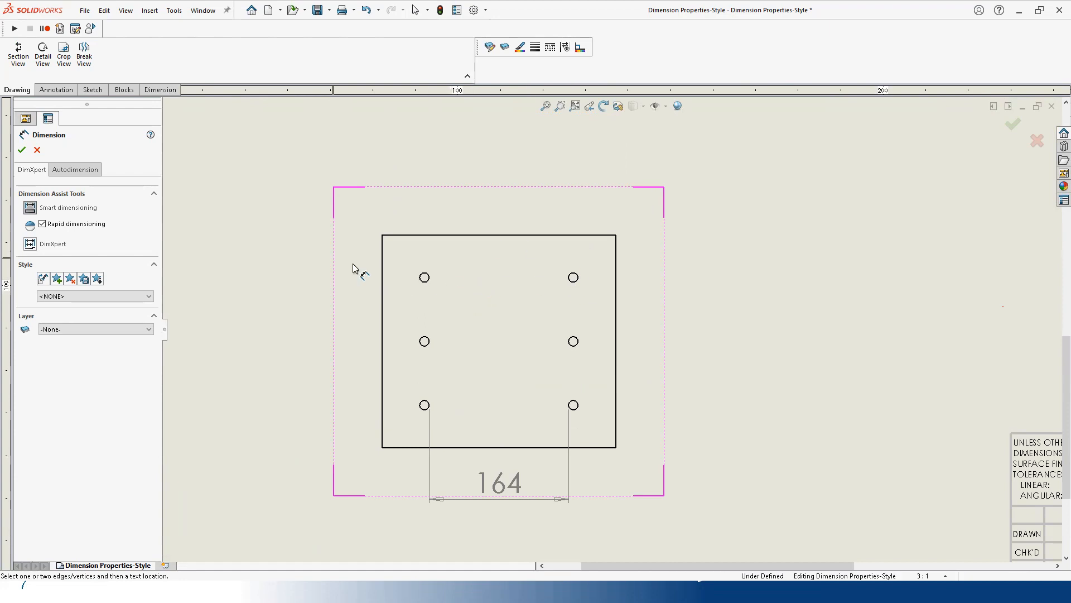
pyautogui.click(423, 279)
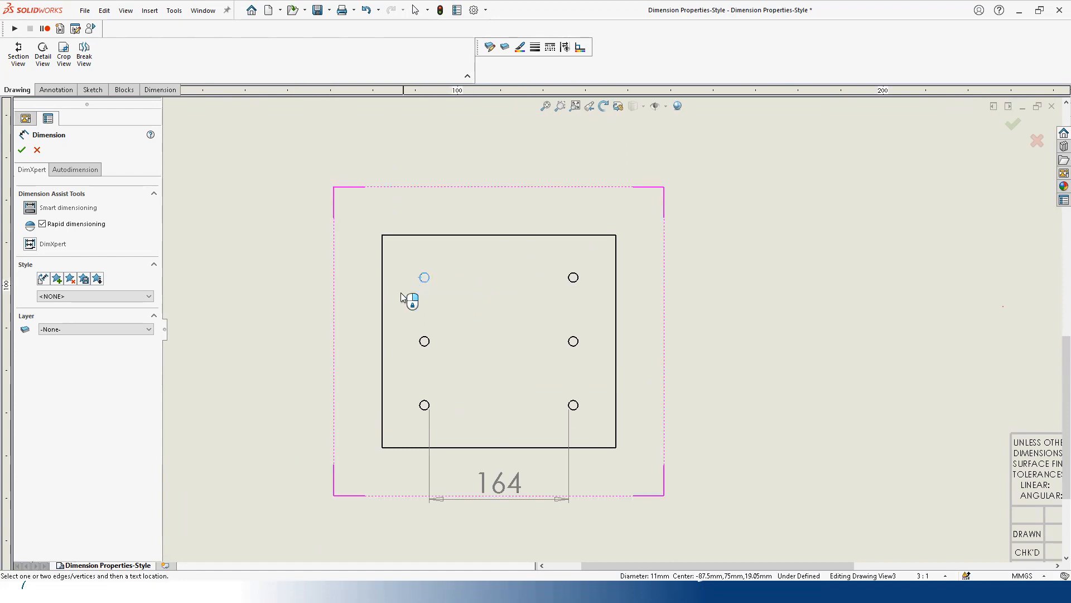
pyautogui.click(580, 282)
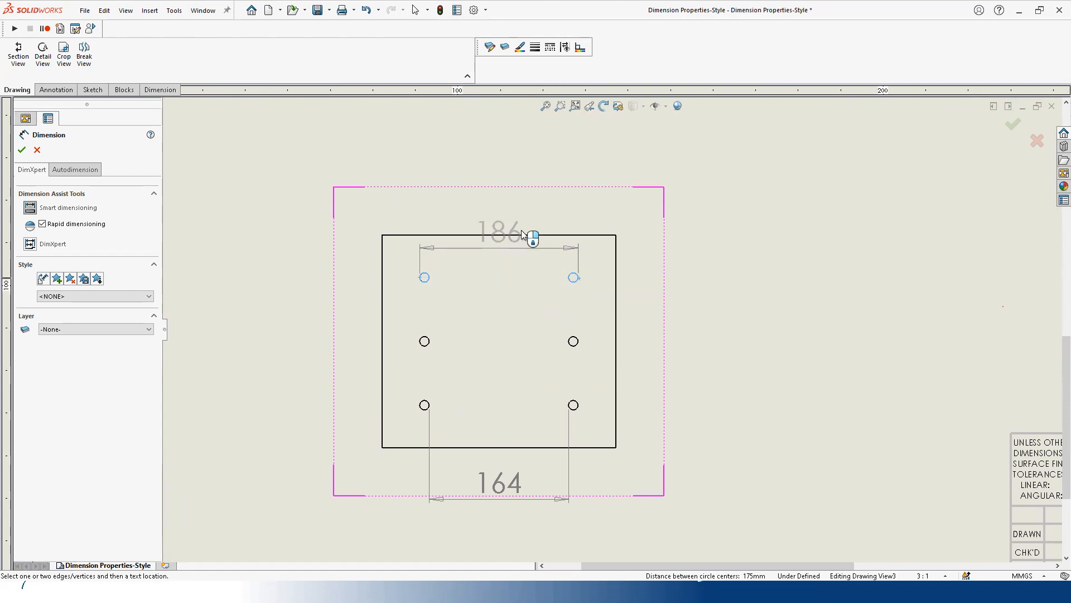
pyautogui.click(510, 193)
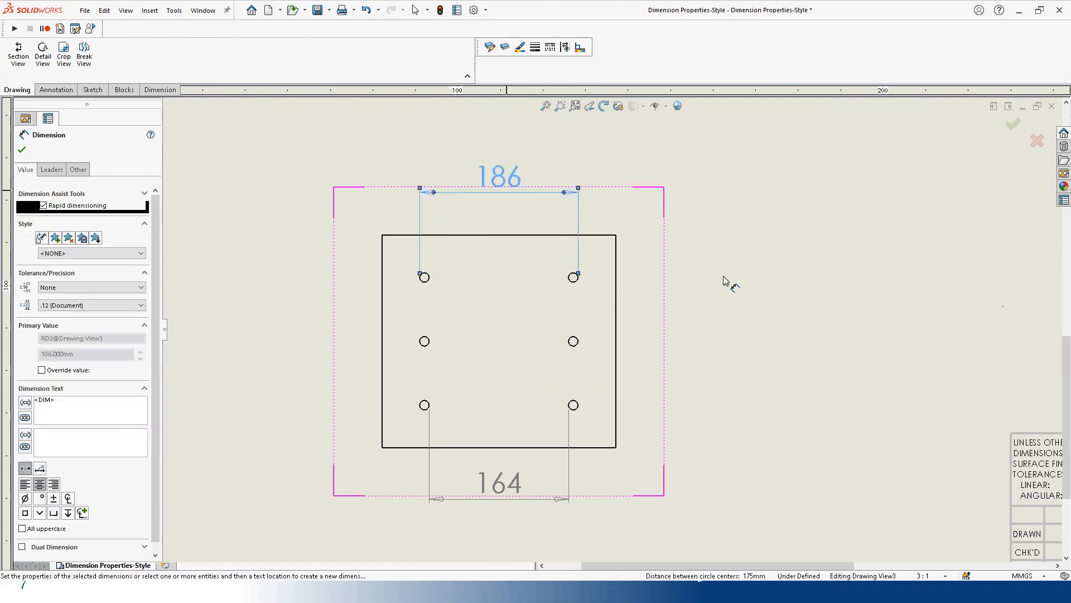
pyautogui.press('Escape')
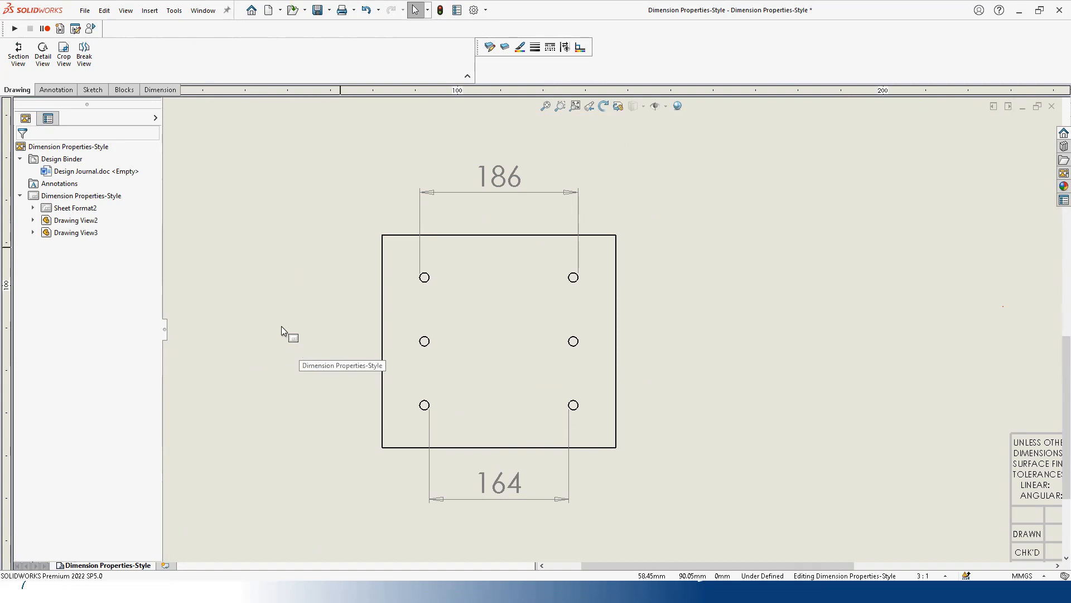
# Step: Dimension the vertical gap between the facing edges of the upper-left and middle-left holes, placing it left of the plate
pyautogui.press('s')
pyautogui.click(318, 335)
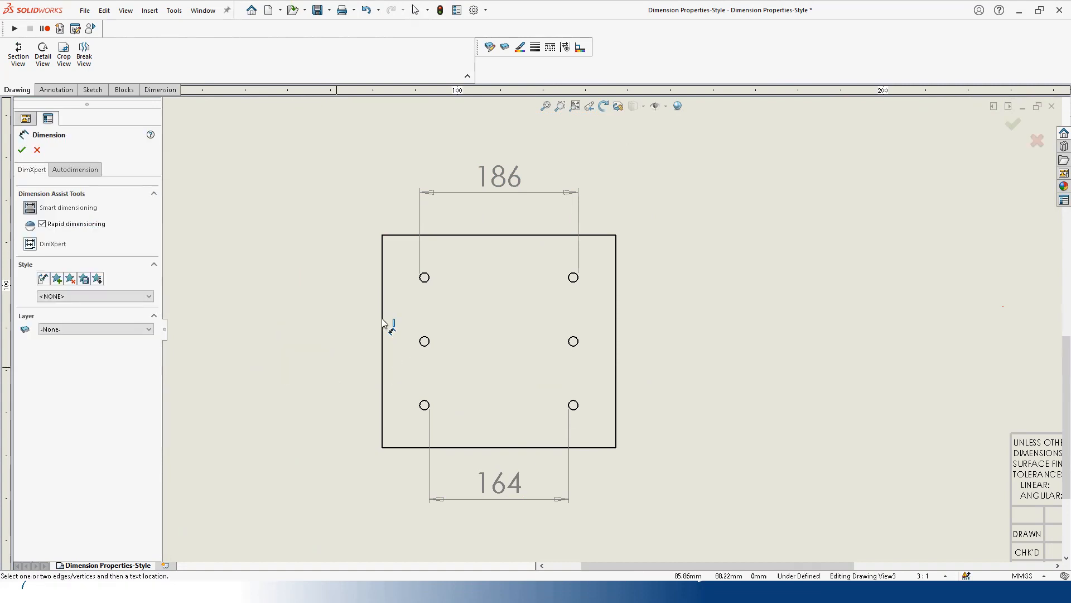
pyautogui.click(425, 282)
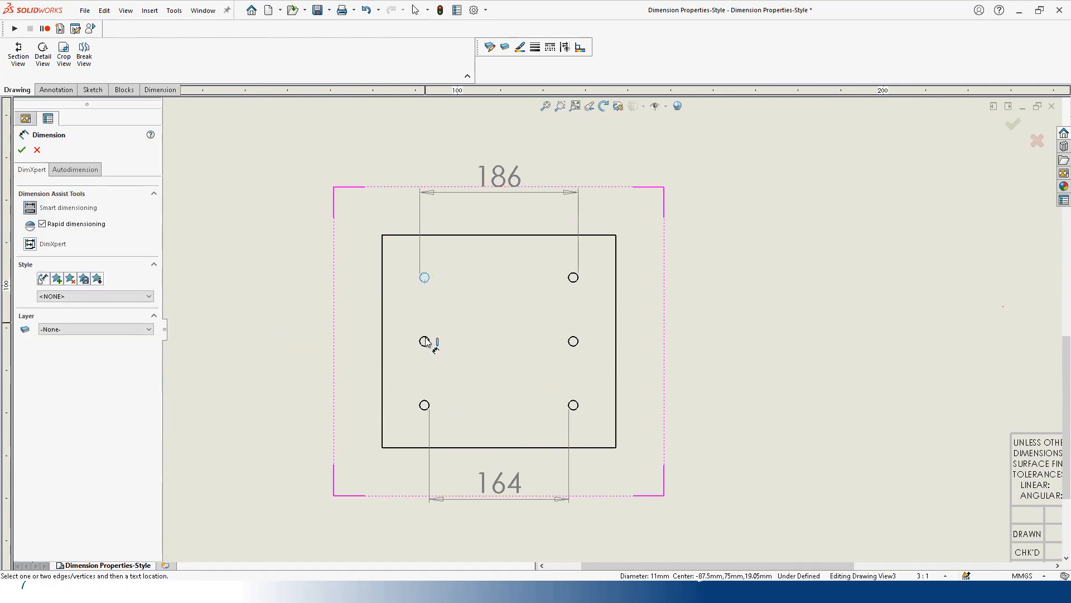
pyautogui.click(425, 342)
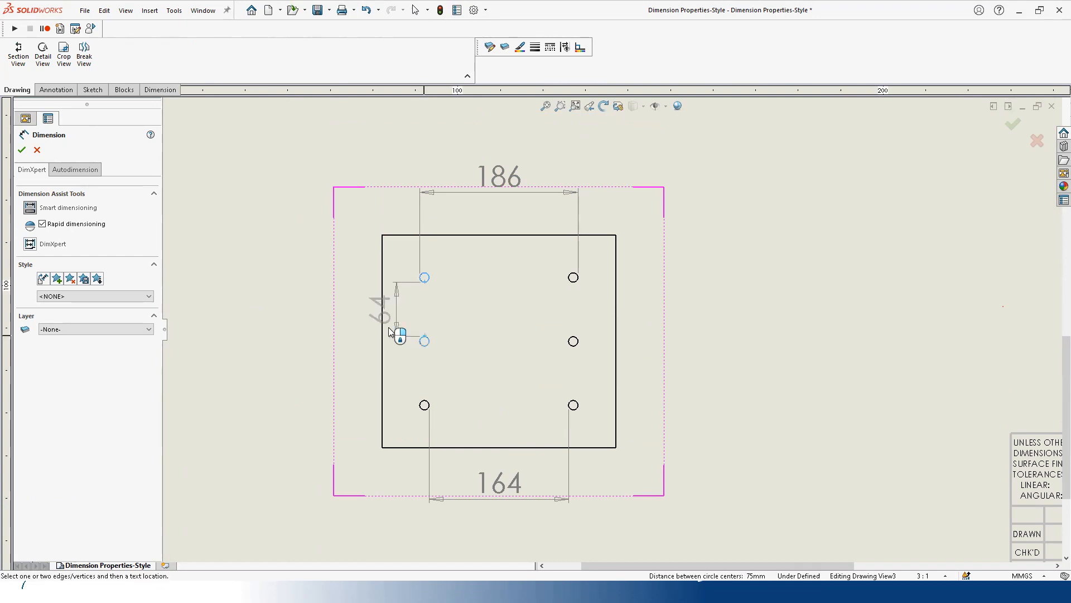
pyautogui.click(338, 329)
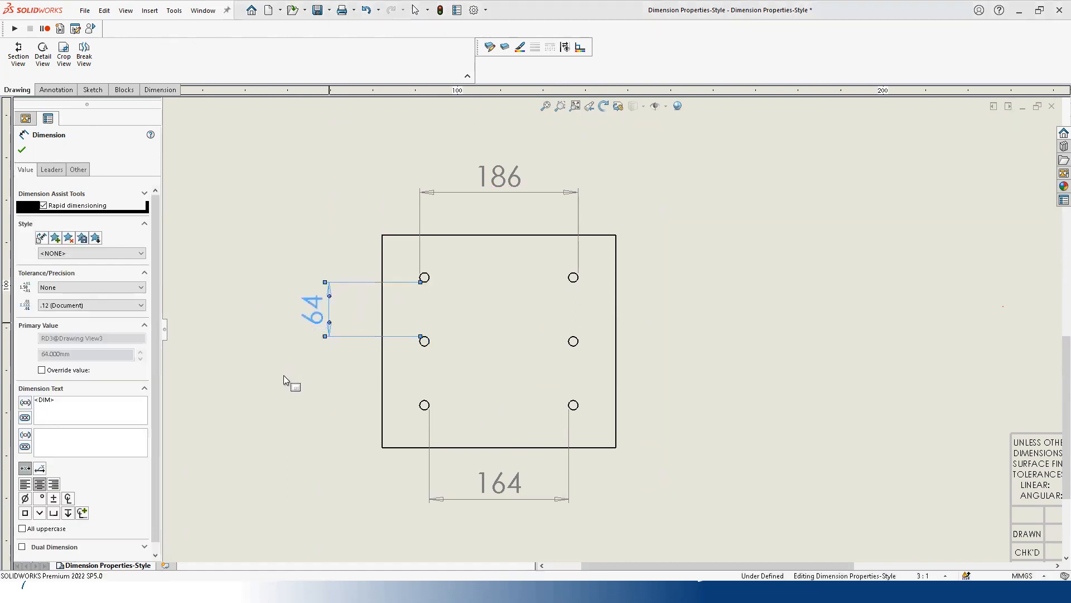
pyautogui.press('Escape')
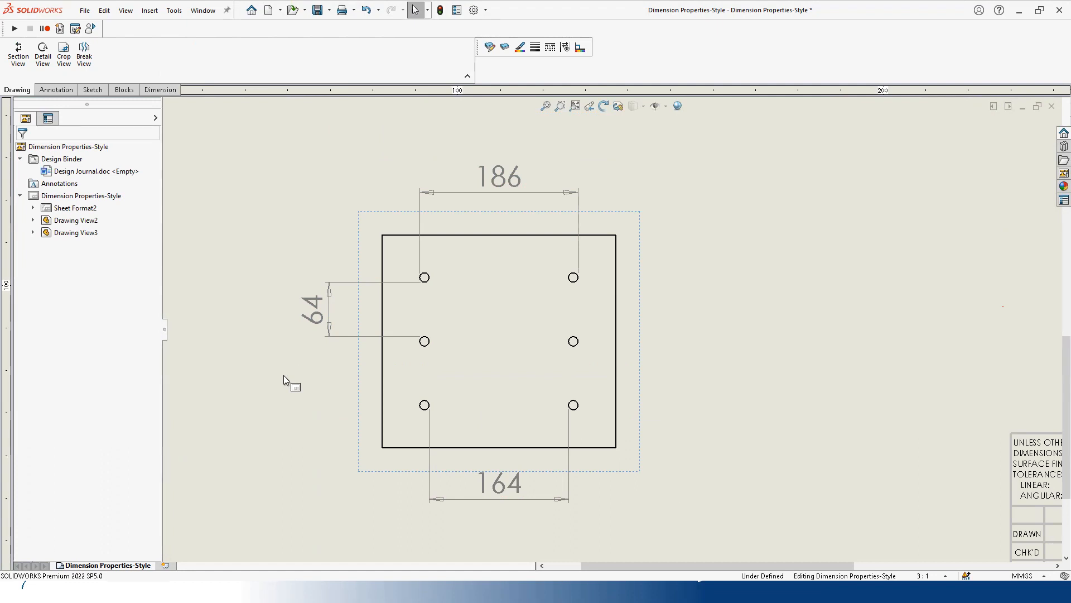
pyautogui.scroll(5, 438, 390)
pyautogui.scroll(-4, 661, 324)
pyautogui.scroll(-3, 660, 324)
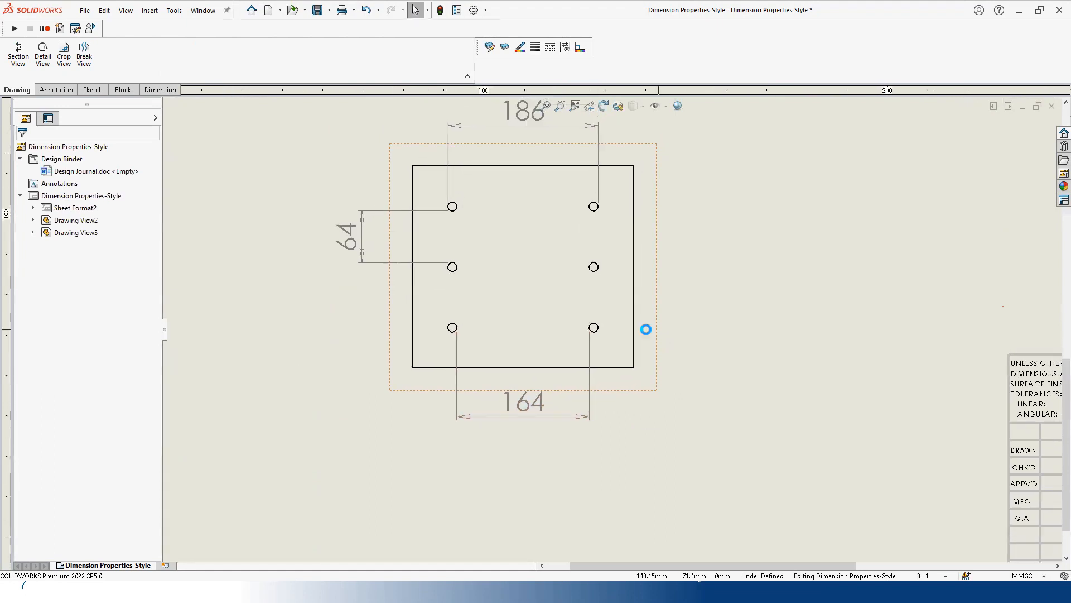
pyautogui.scroll(5, 646, 330)
pyautogui.scroll(-5, 646, 329)
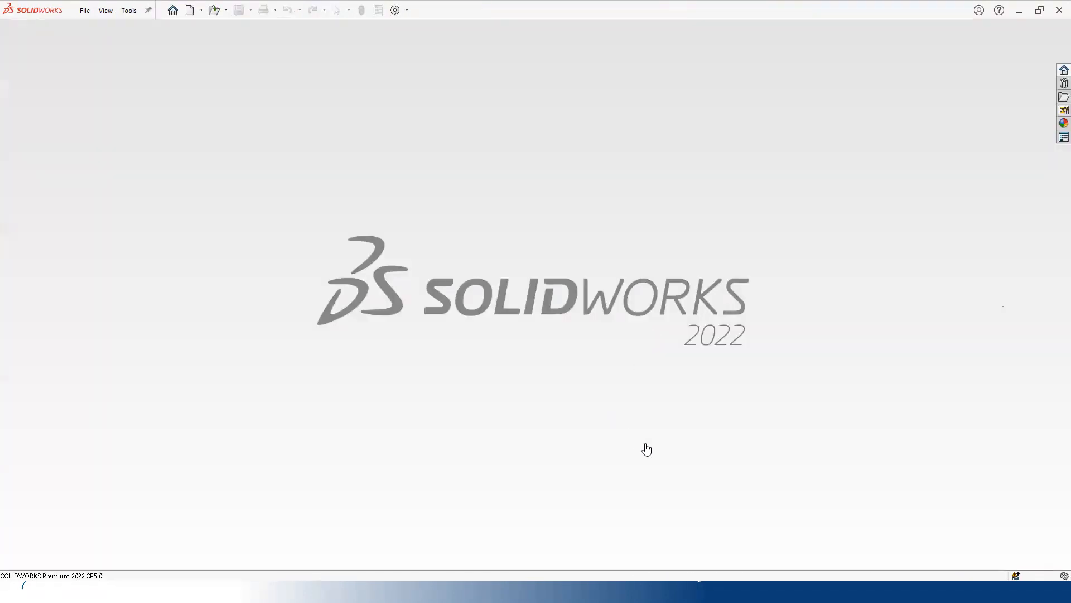
pyautogui.hotkey('alt', 'Tab')
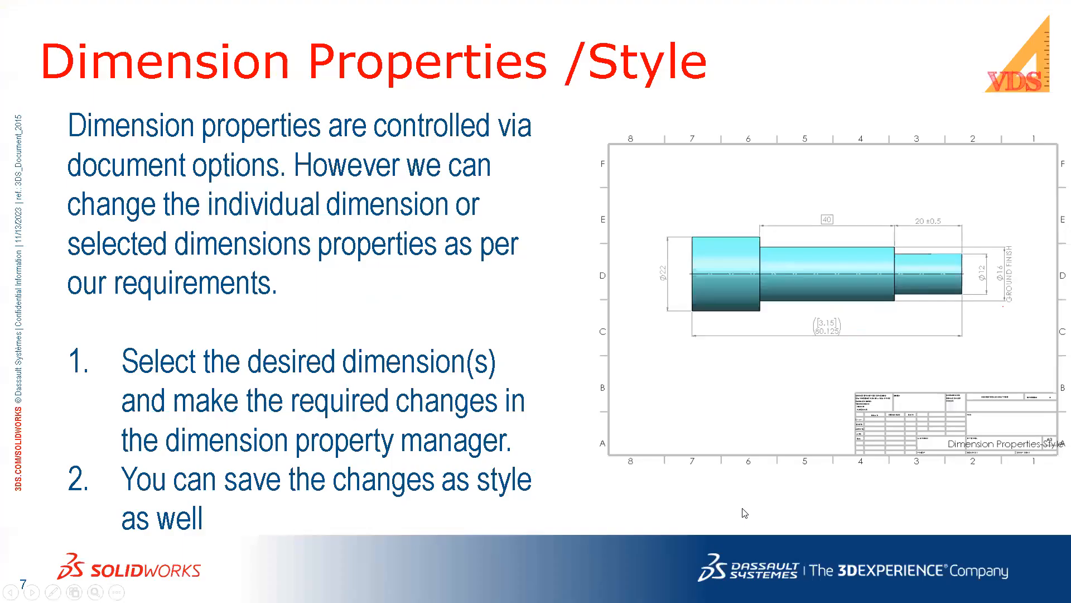
pyautogui.press('Right')
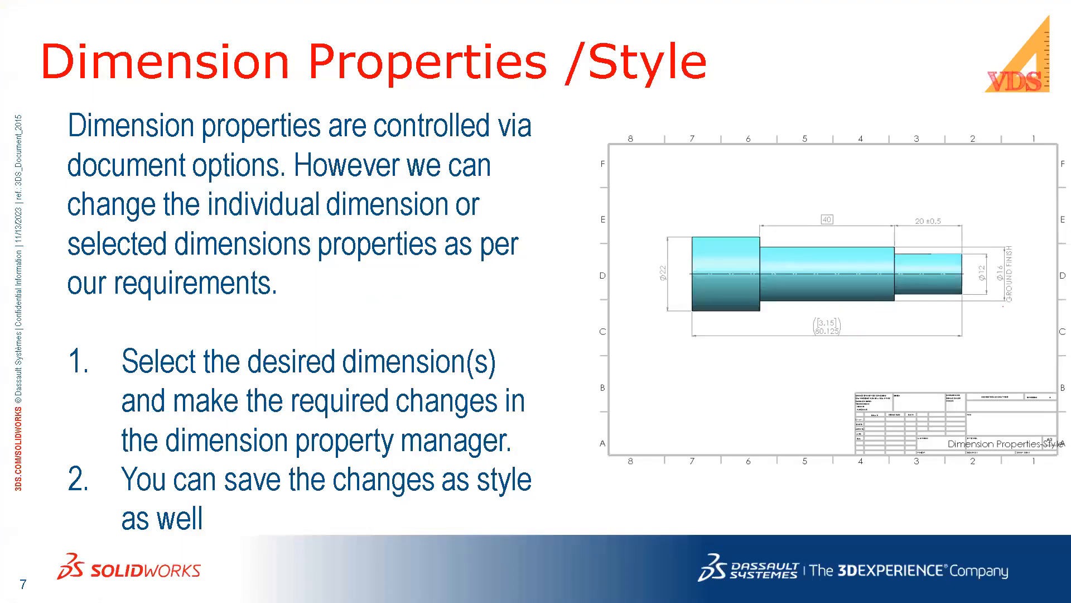
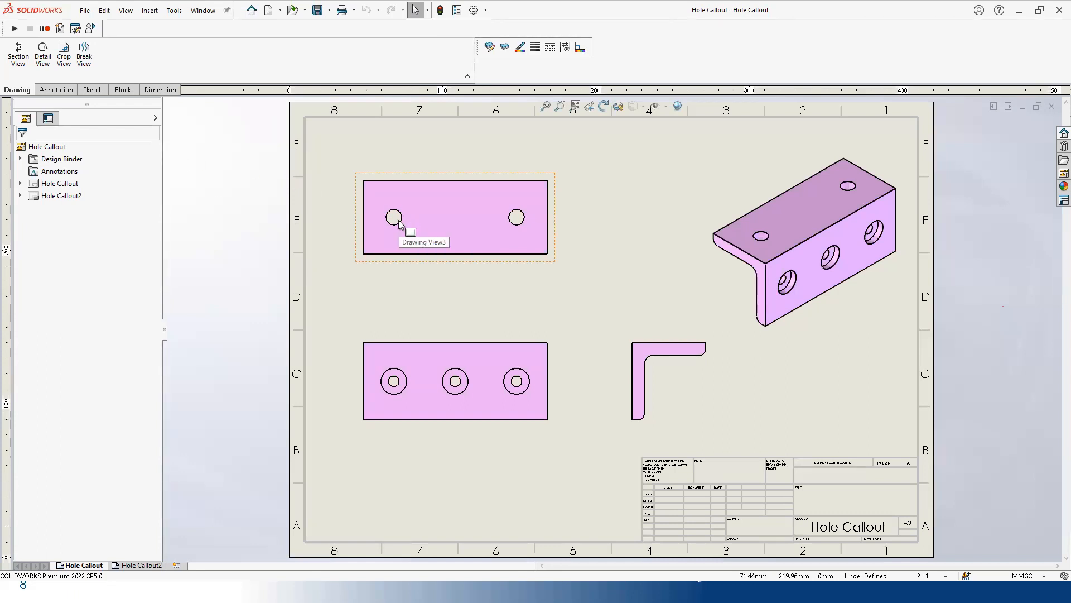
# Step: Add a hole callout to the left hole of the upper bracket view, placing its text above the view
pyautogui.click(56, 90)
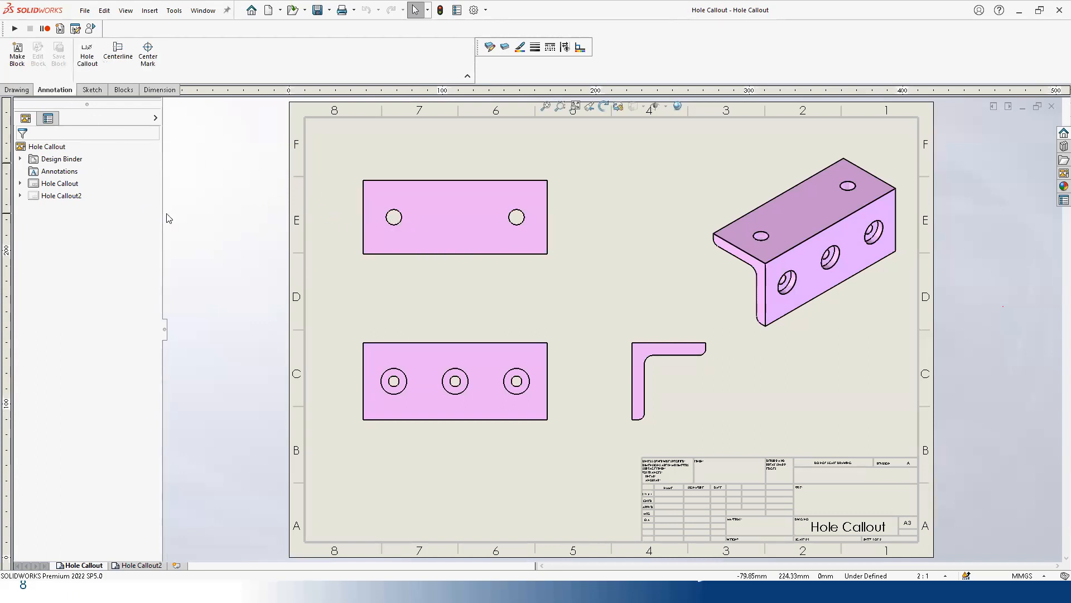
pyautogui.click(92, 63)
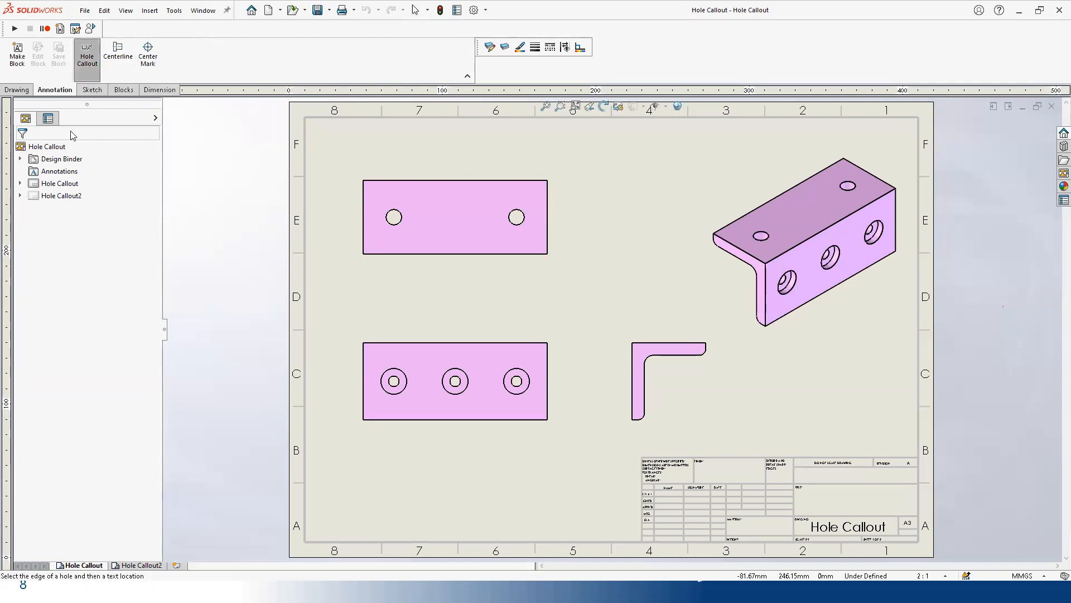
pyautogui.click(402, 212)
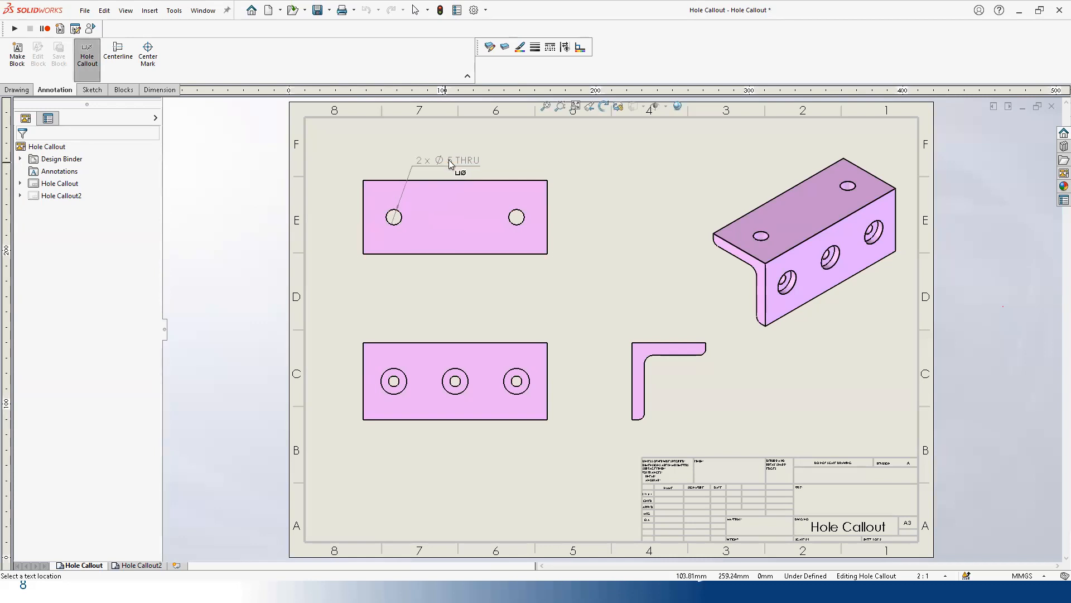
pyautogui.click(428, 149)
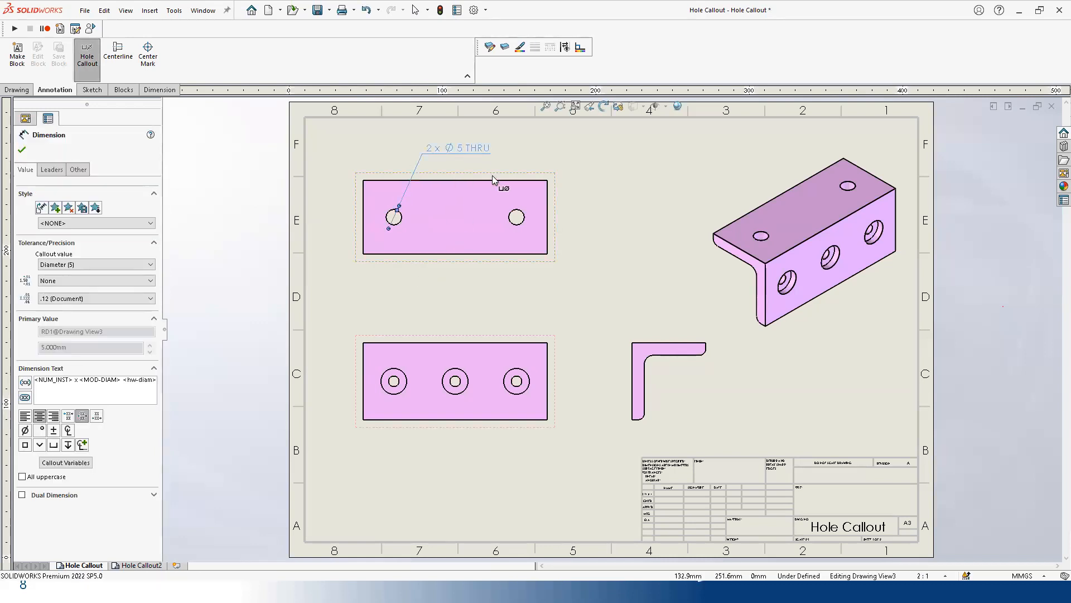
# Step: Add a hole callout to the leftmost counterbored hole of the lower bracket view, placing its text below the view
pyautogui.scroll(-3, 380, 195)
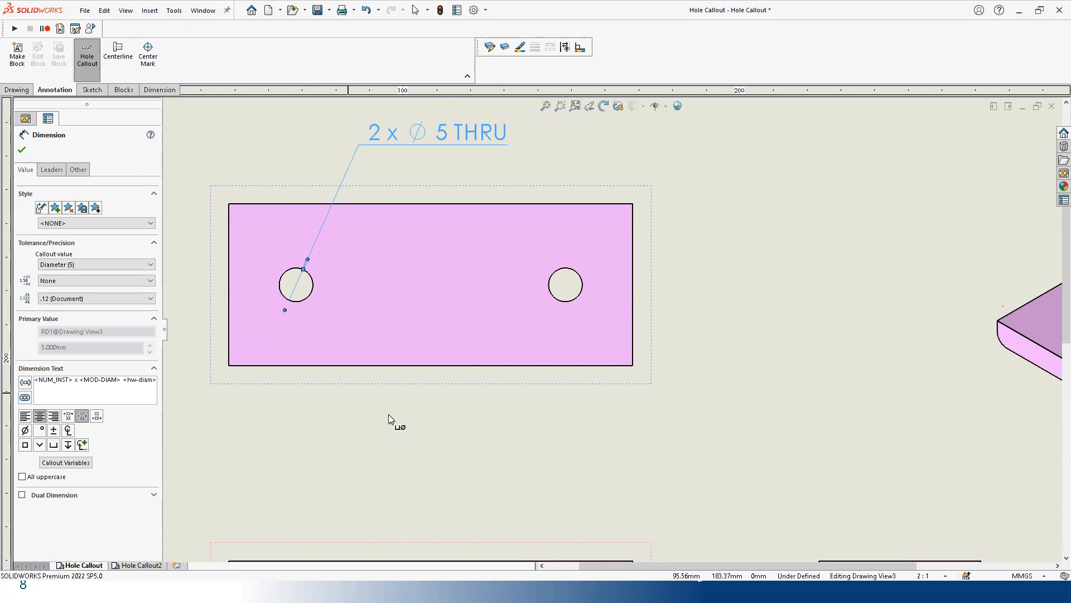
pyautogui.scroll(5, 396, 428)
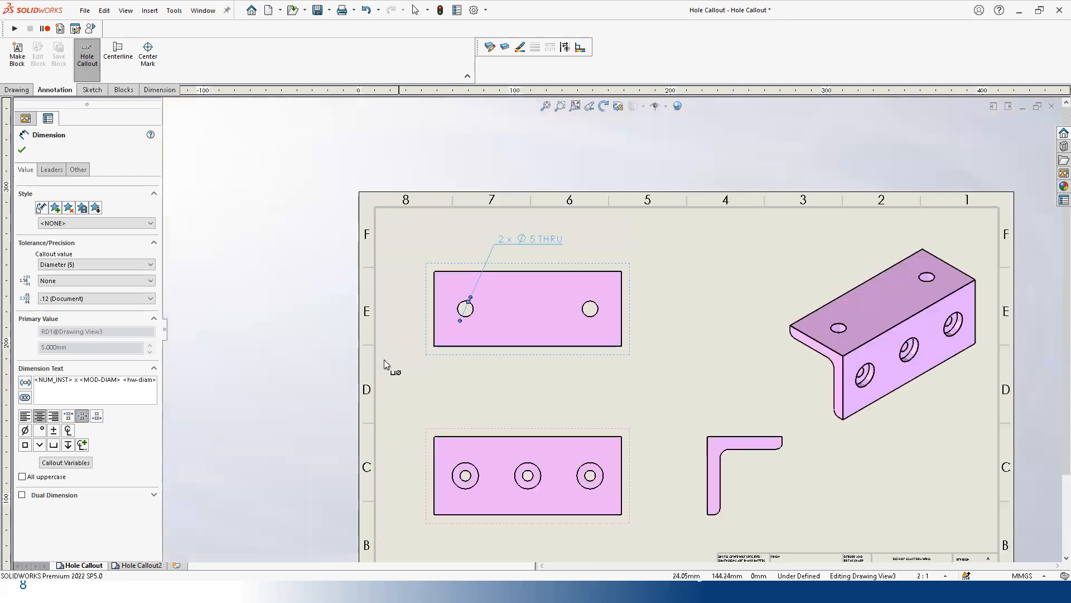
pyautogui.scroll(-2, 420, 417)
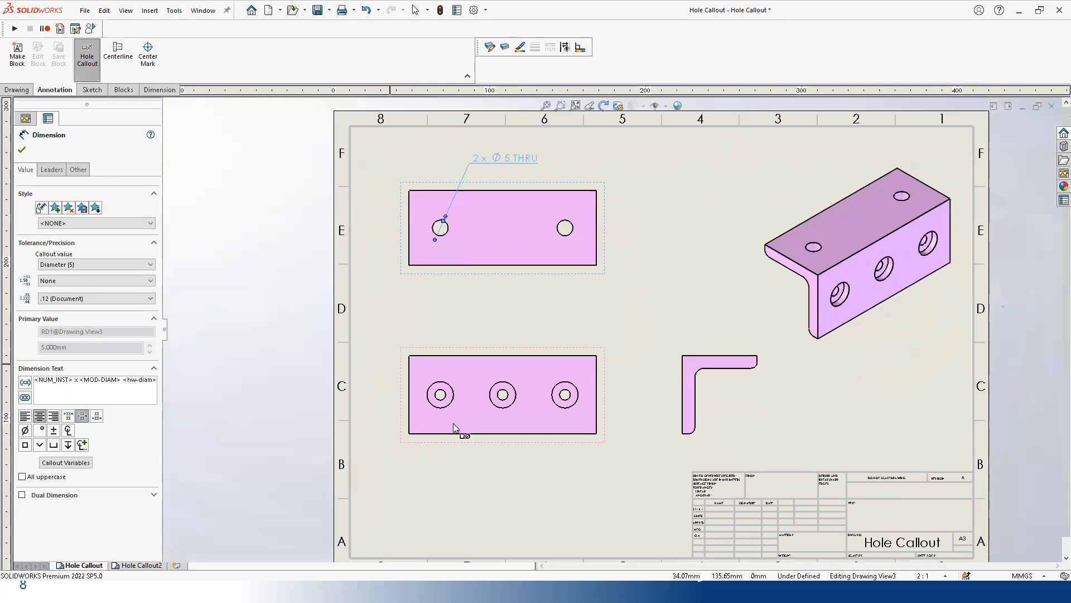
pyautogui.scroll(-1, 518, 473)
pyautogui.click(531, 464)
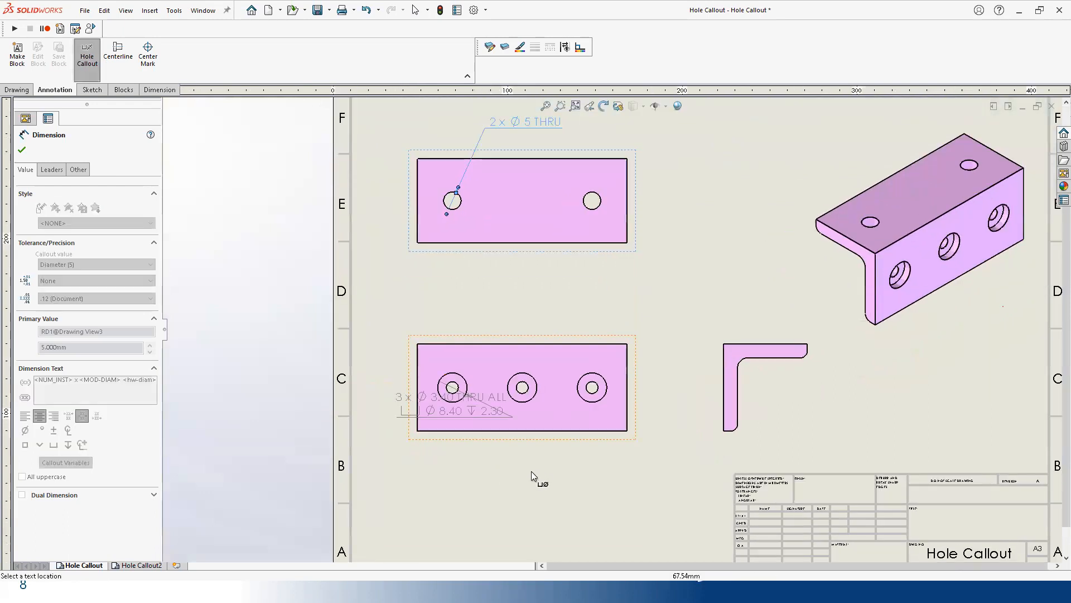
pyautogui.scroll(-3, 447, 497)
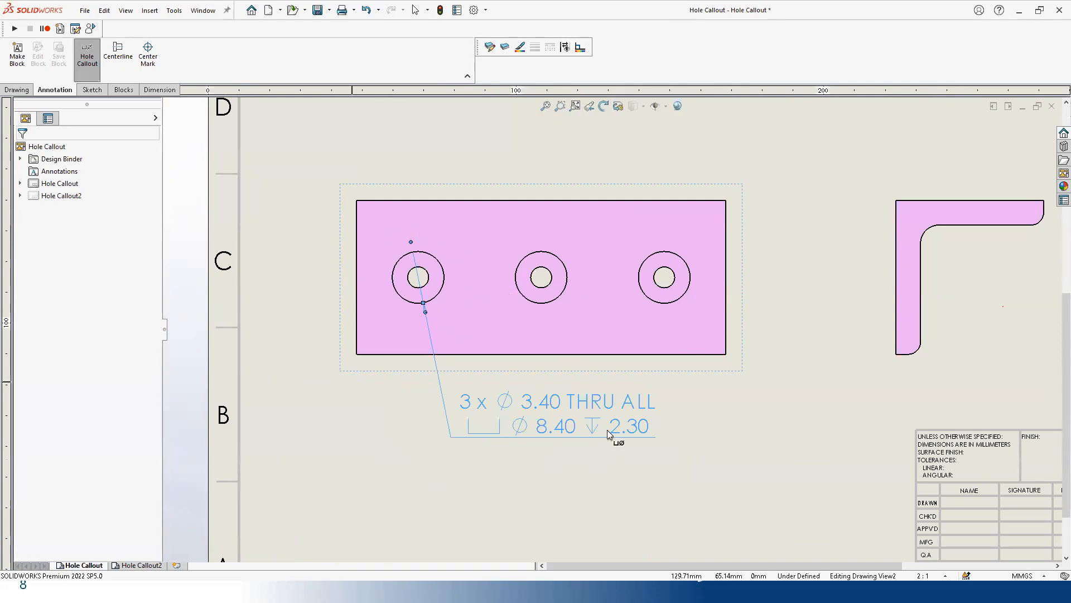
pyautogui.scroll(5, 672, 425)
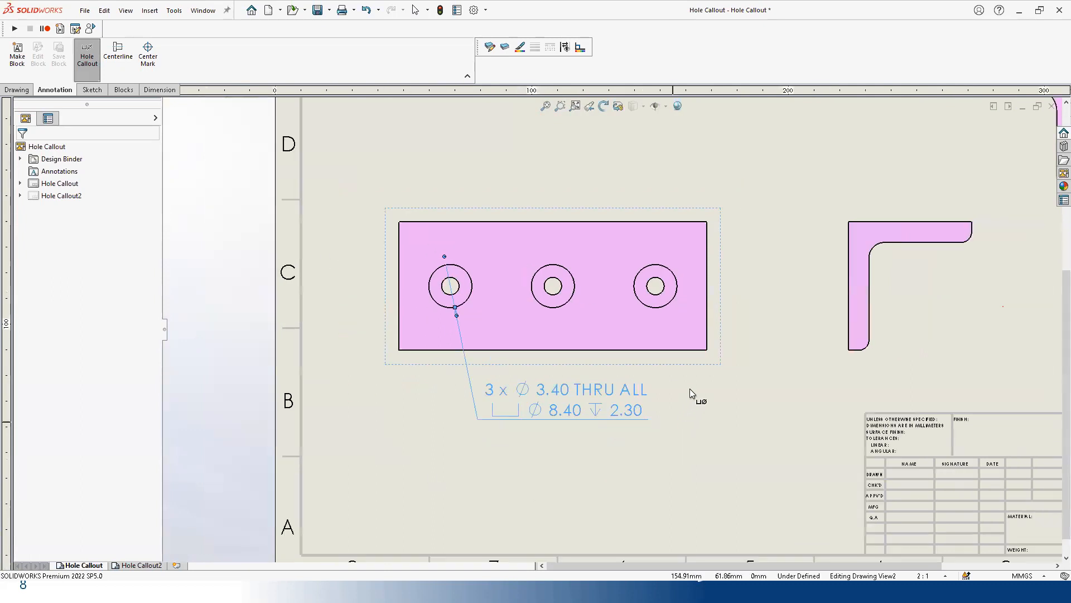
# Step: Finish adding hole callouts and open the bracket's part model from its isometric drawing view
pyautogui.moveTo(718, 330); pyautogui.dragTo(797, 300, button='middle')
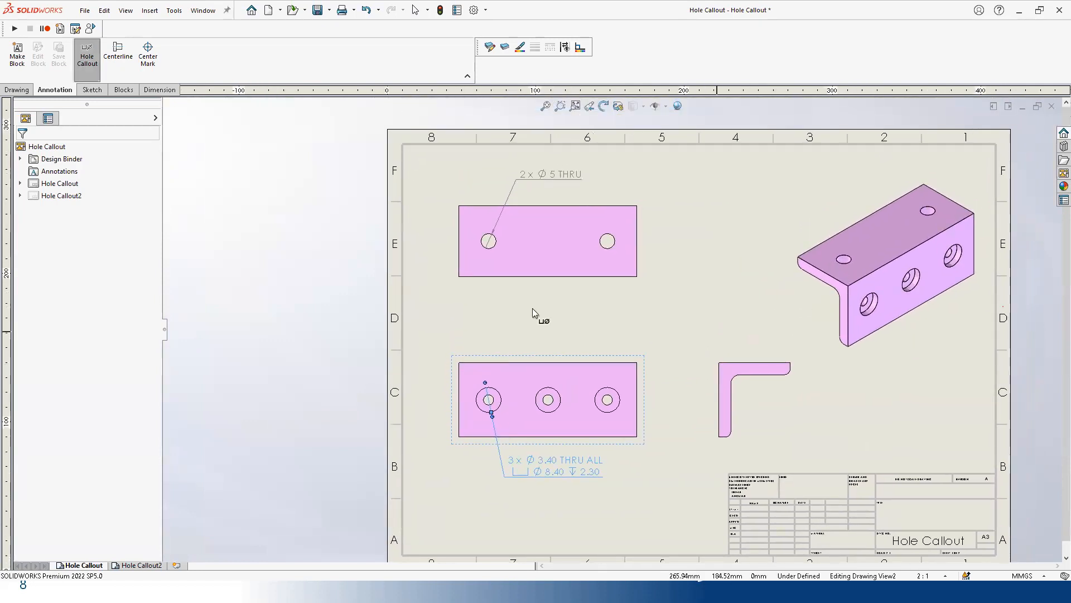
pyautogui.press('Escape')
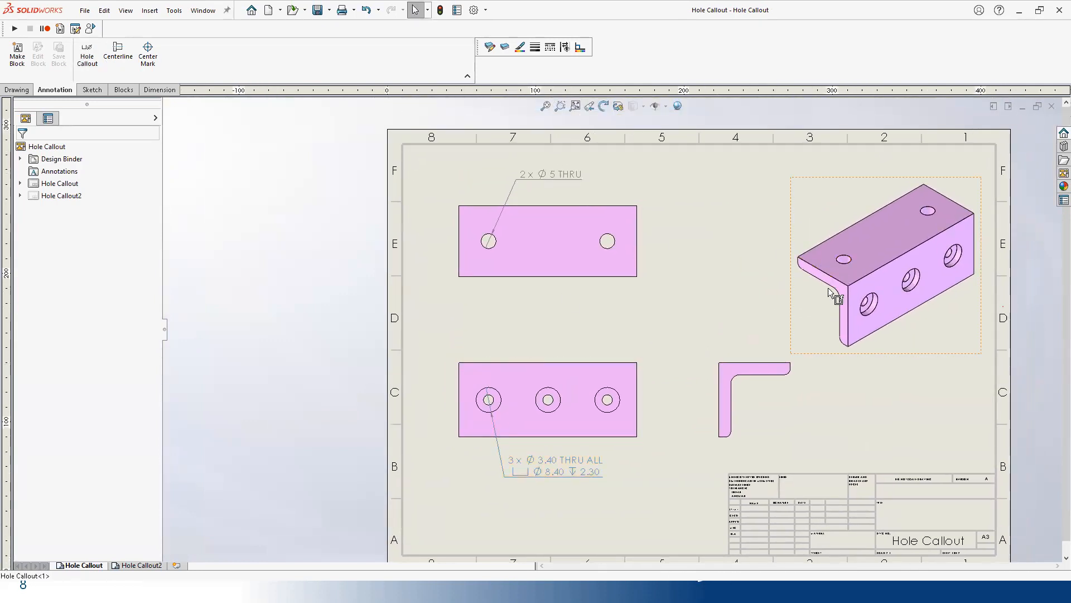
pyautogui.click(828, 287)
pyautogui.click(862, 264)
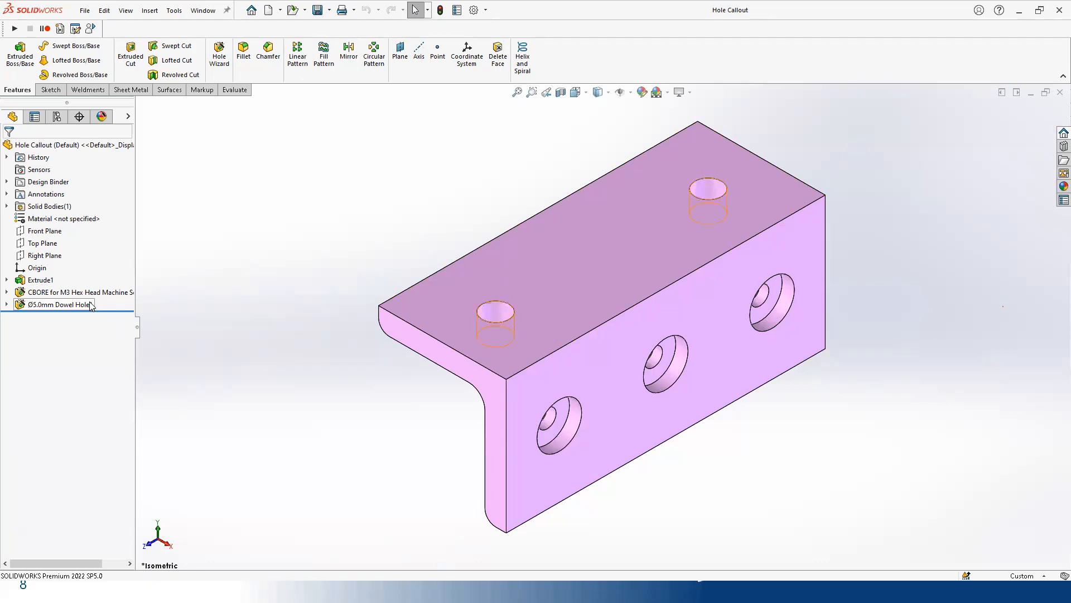
# Step: Copy the Ø5.0 mm dowel hole feature onto the bracket's top face, leaving its external relations dangling
pyautogui.click(73, 304)
pyautogui.keyDown('ctrl'); pyautogui.moveTo(580, 236); pyautogui.dragTo(567, 212); pyautogui.keyUp('ctrl')
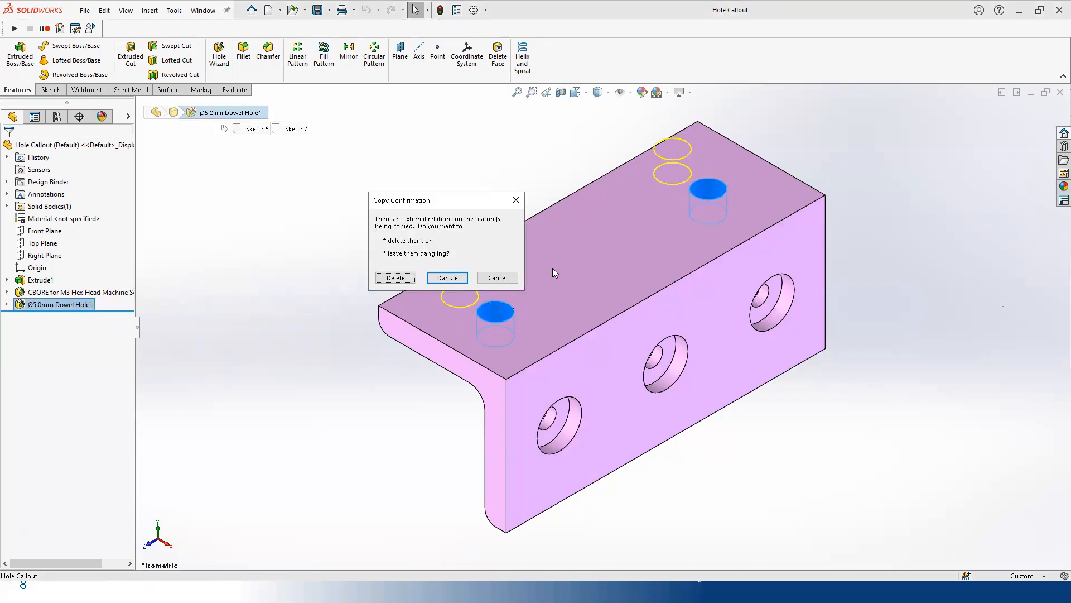
pyautogui.click(447, 278)
# Step: Edit the position sketch of the copied dowel holes and delete its dangling dimension and the centerline's near-end relation
pyautogui.click(7, 316)
pyautogui.click(53, 329)
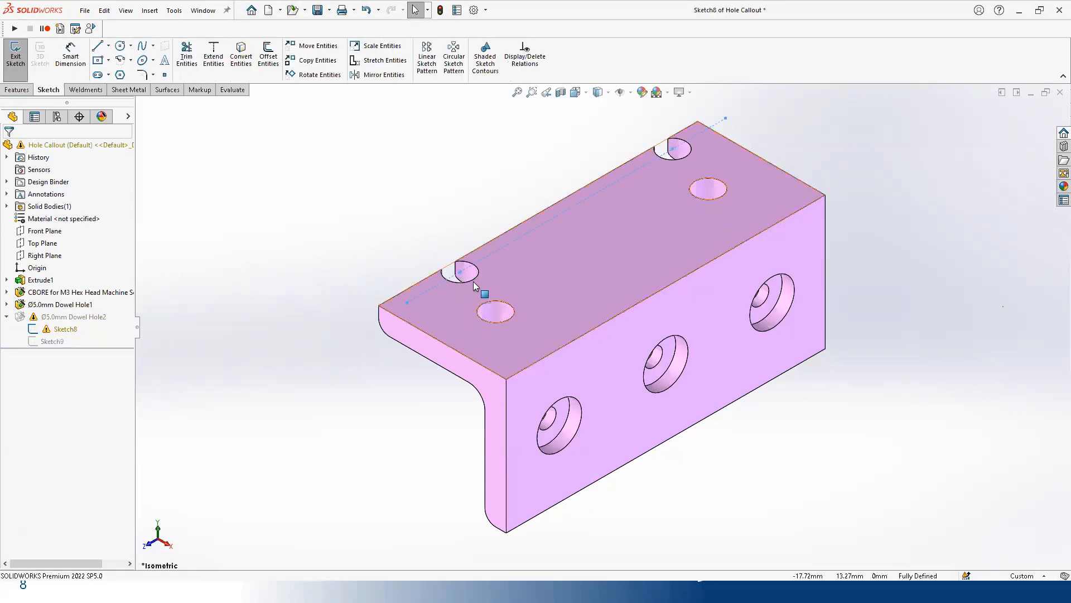
pyautogui.click(343, 196)
pyautogui.press('Delete')
pyautogui.scroll(3, 607, 233)
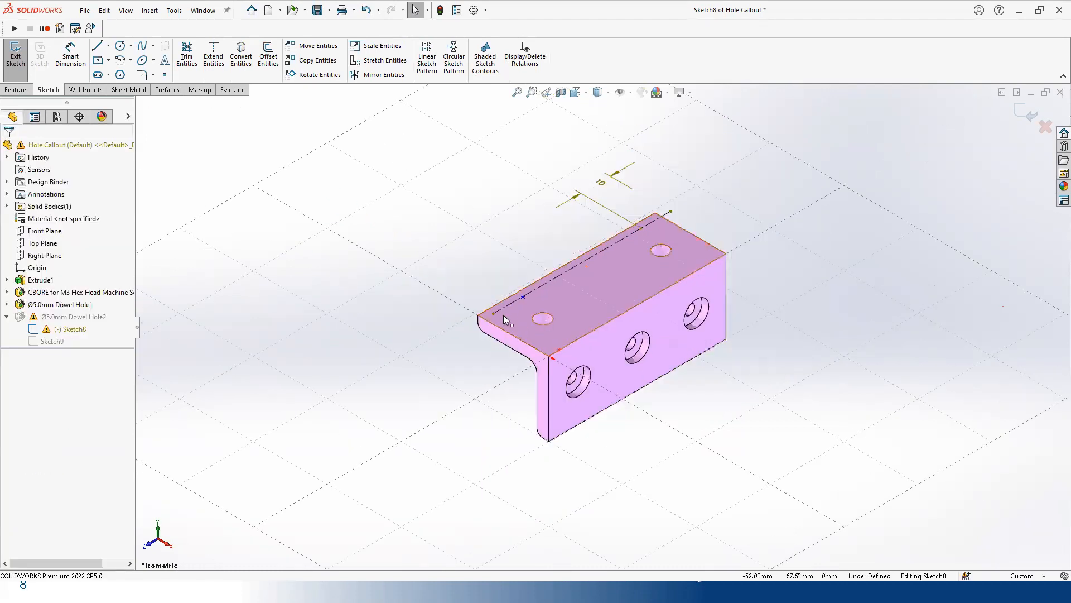
pyautogui.scroll(-1, 638, 232)
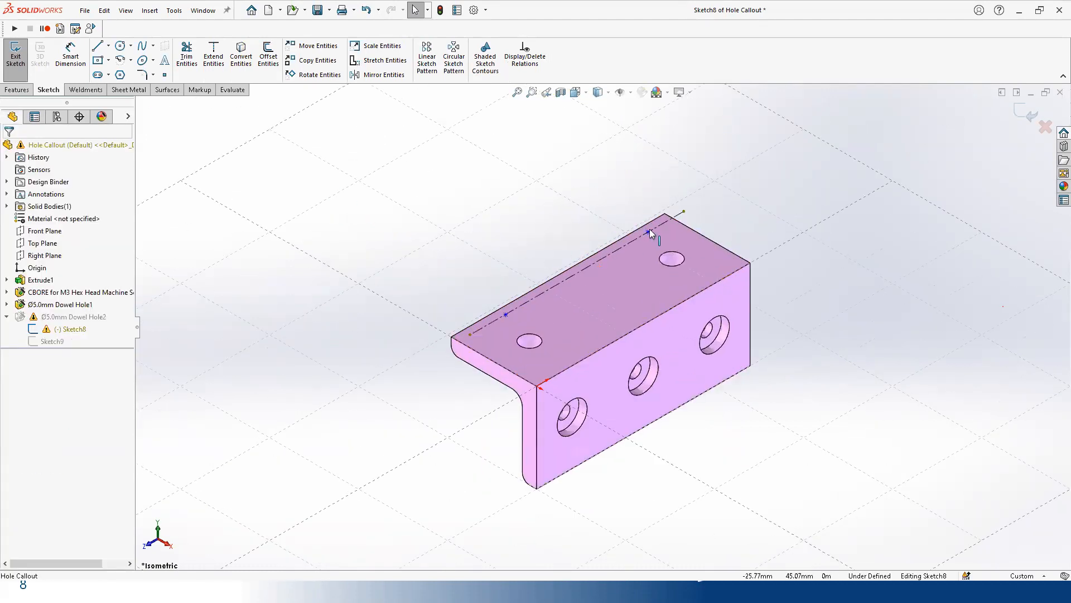
pyautogui.click(621, 247)
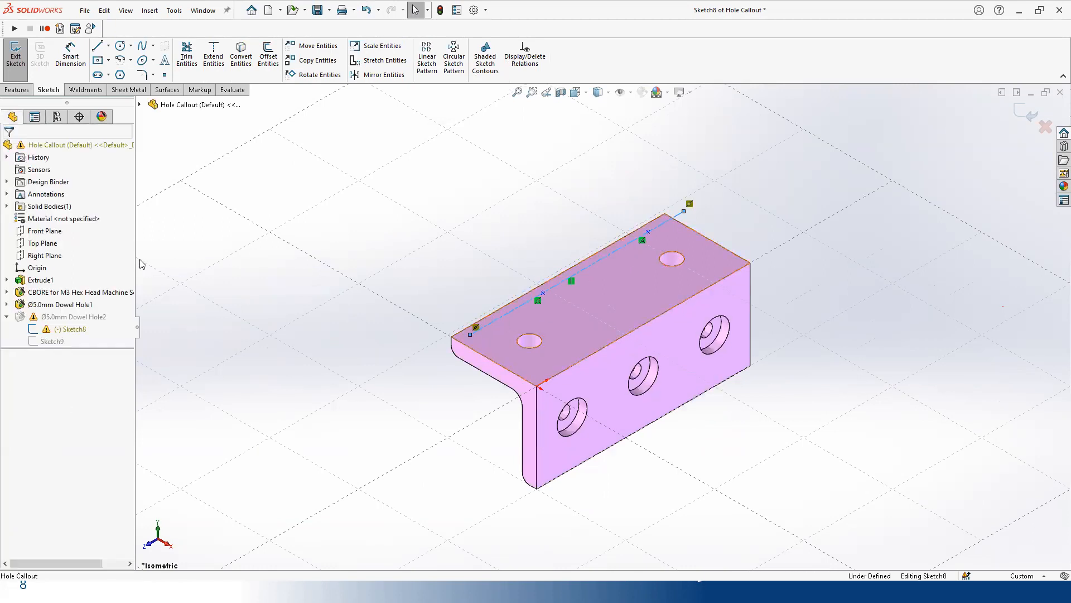
pyautogui.click(470, 335)
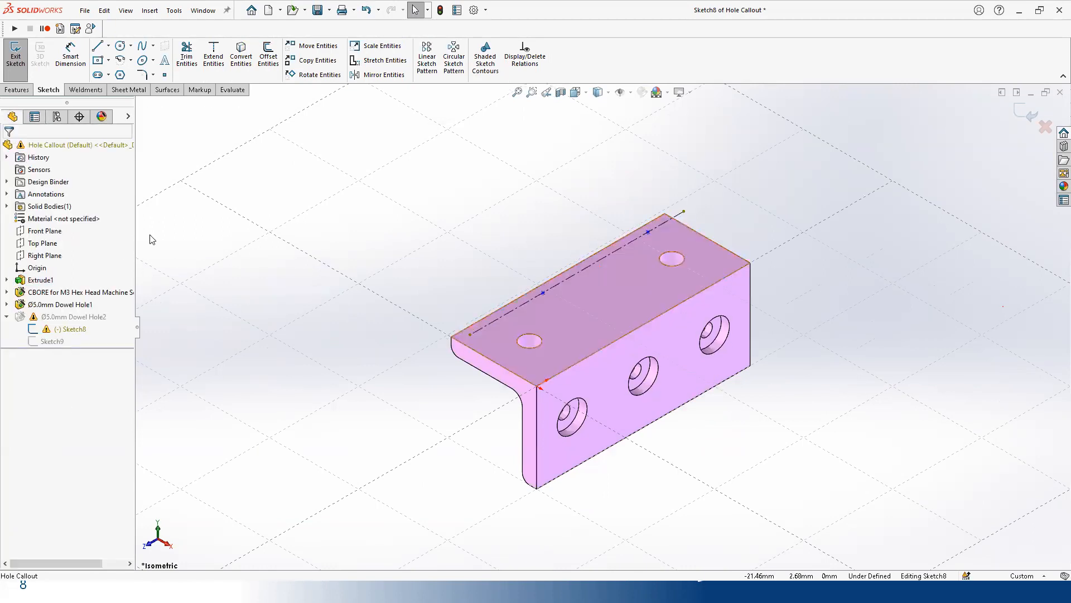
pyautogui.press('Delete')
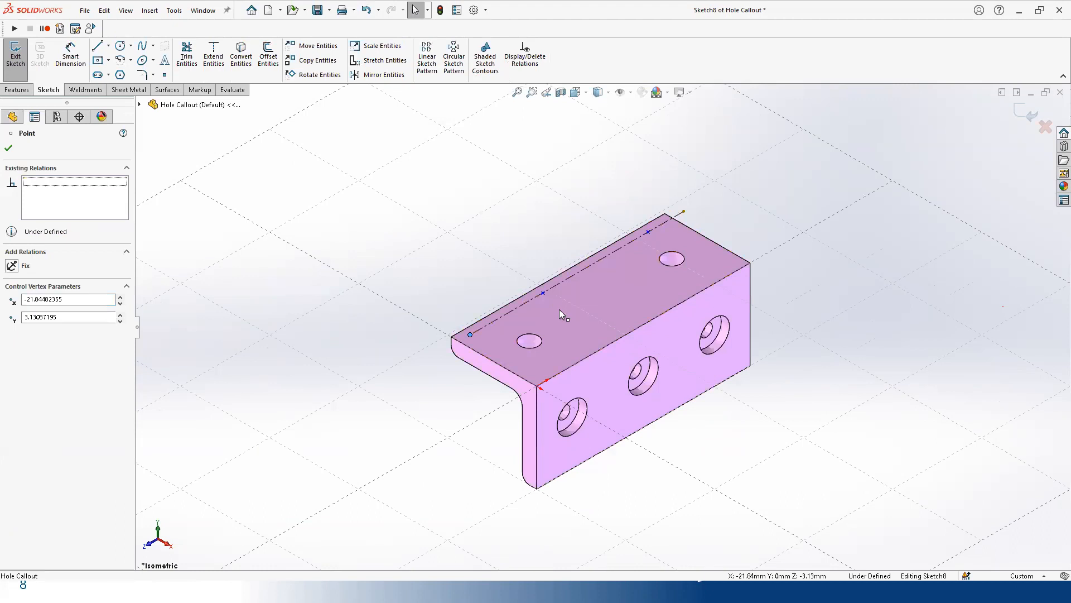
# Step: Move the copied hole centres inward and closer together on the top face, and return to the drawing with the sketch finished
pyautogui.scroll(-3, 780, 174)
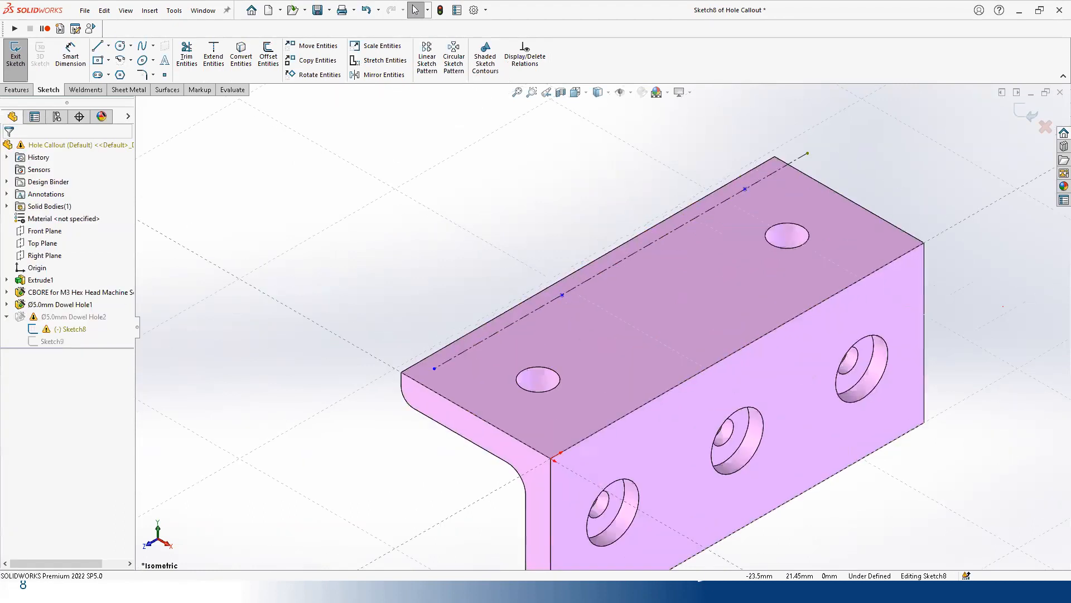
pyautogui.moveTo(745, 189)
pyautogui.mouseDown()
pyautogui.moveTo(693, 252)
pyautogui.moveTo(567, 322)
pyautogui.moveTo(588, 317)
pyautogui.mouseUp()
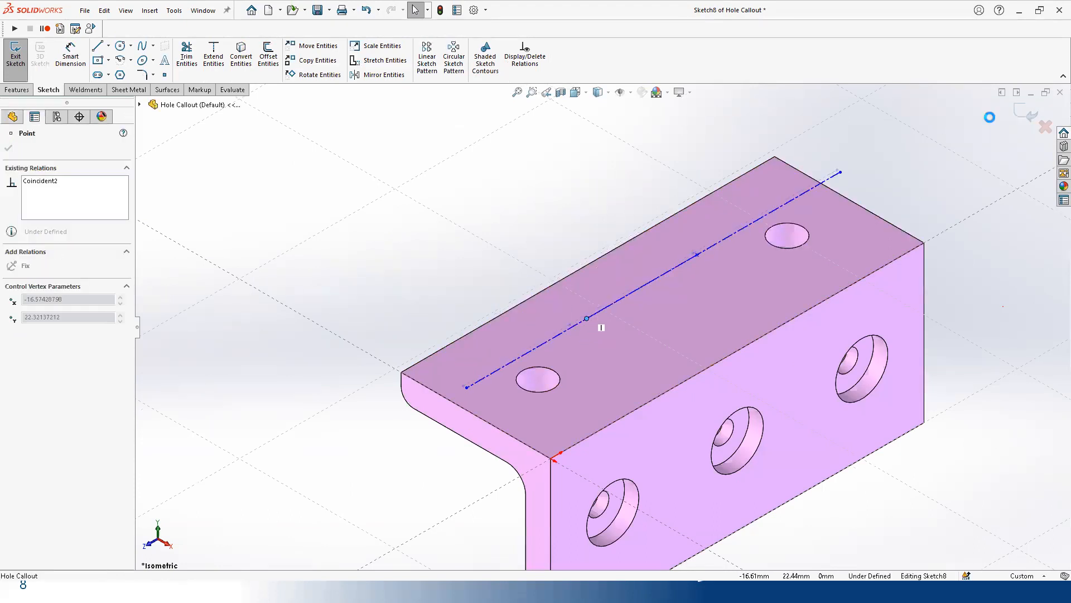
pyautogui.click(203, 361)
pyautogui.click(1025, 111)
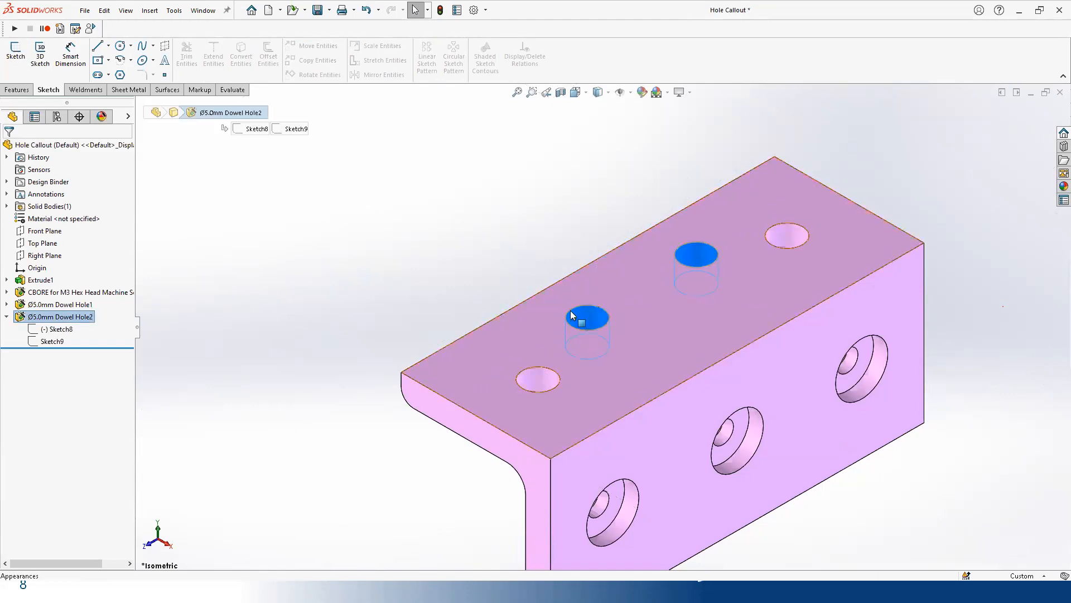
pyautogui.click(434, 264)
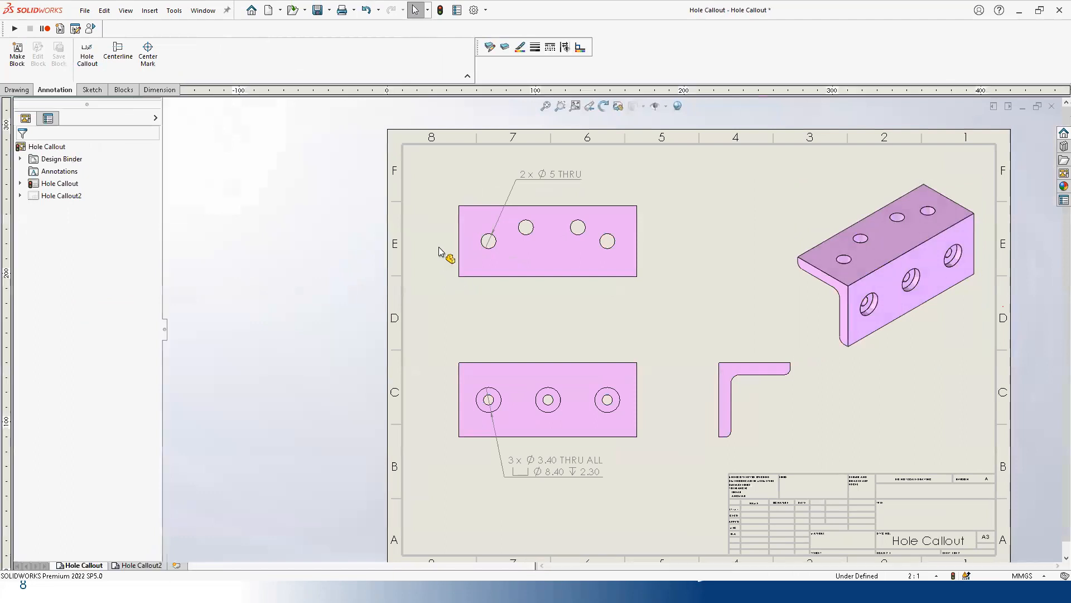
# Step: Try to add a separate hole callout to the inner-left copied hole of the upper view, with its text below the view
pyautogui.scroll(-2, 472, 226)
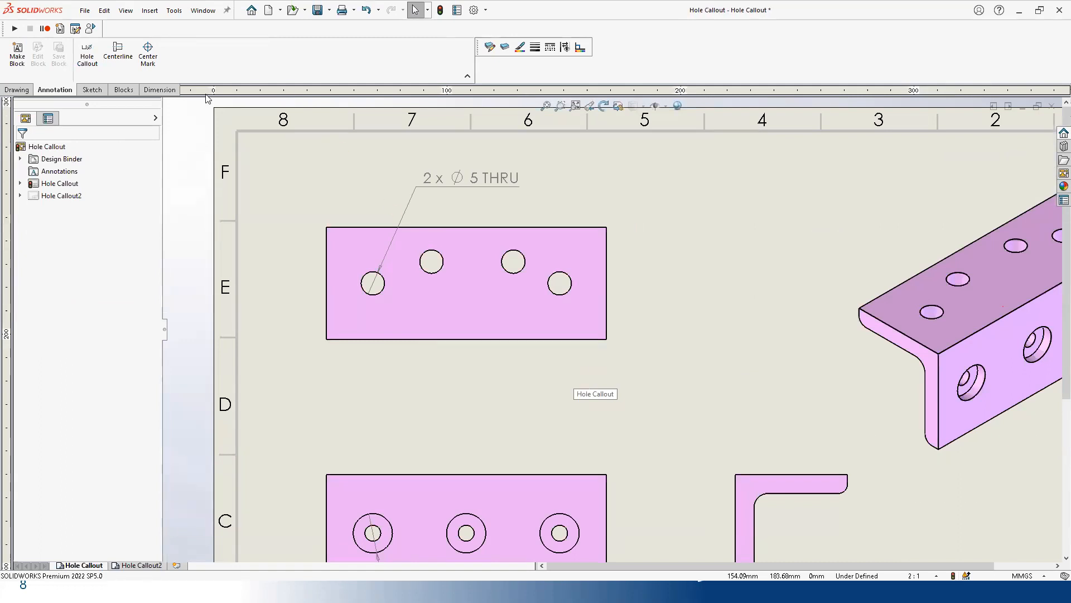
pyautogui.click(87, 54)
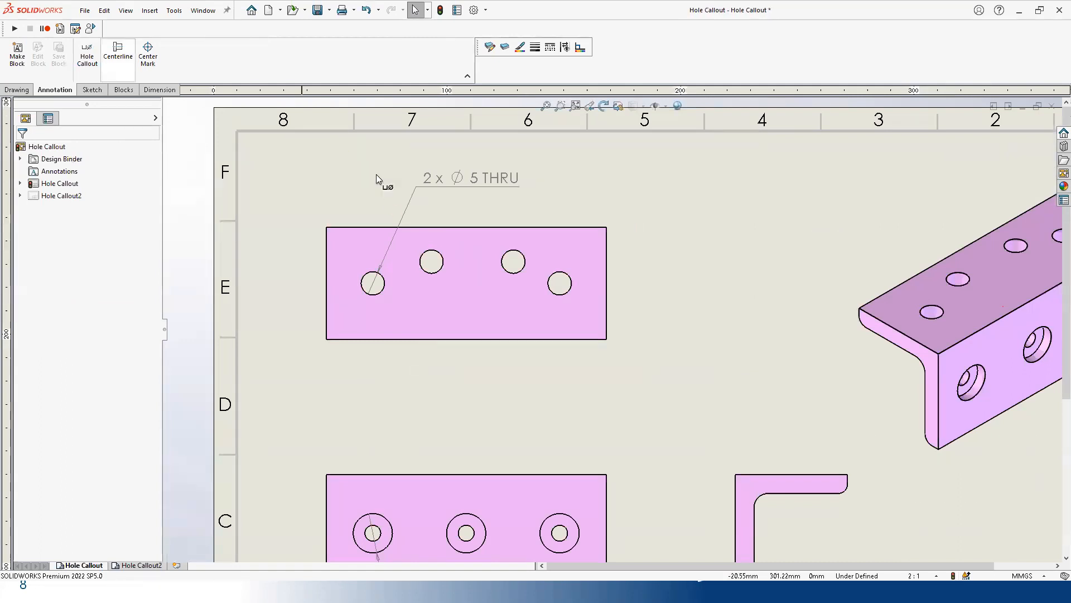
pyautogui.click(438, 276)
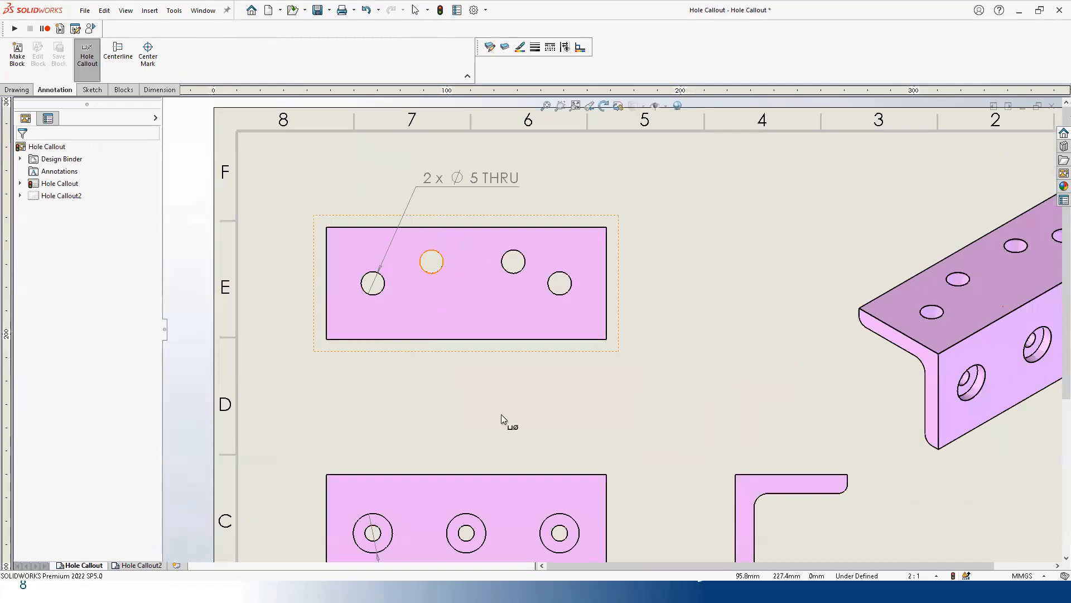
pyautogui.click(546, 366)
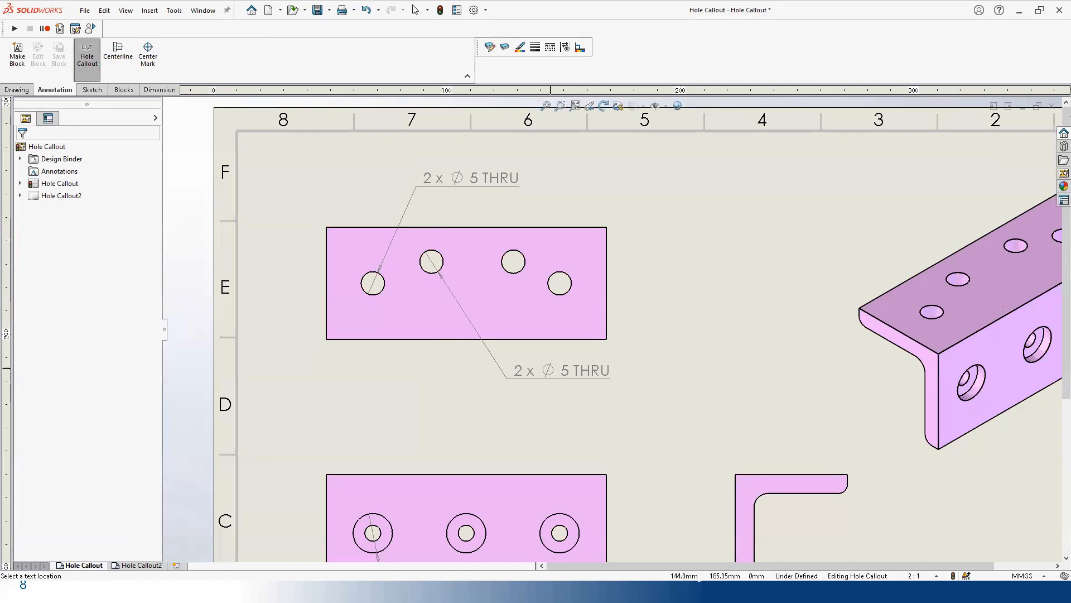
pyautogui.press('Escape')
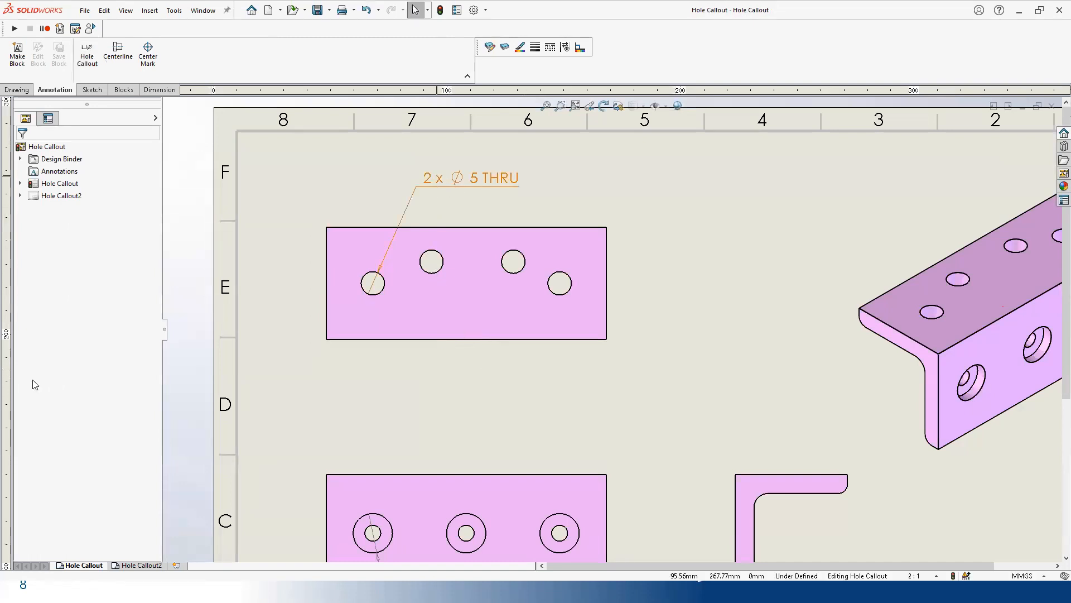
# Step: Replace the instance-count variable in the upper view's hole callout text with 4
pyautogui.click(471, 177)
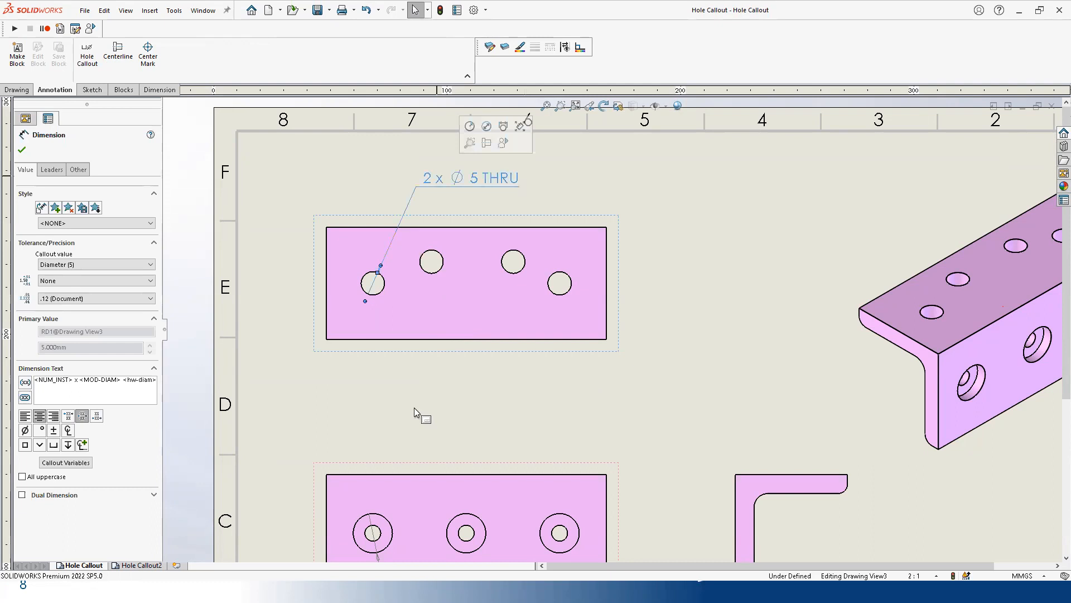
pyautogui.click(413, 408)
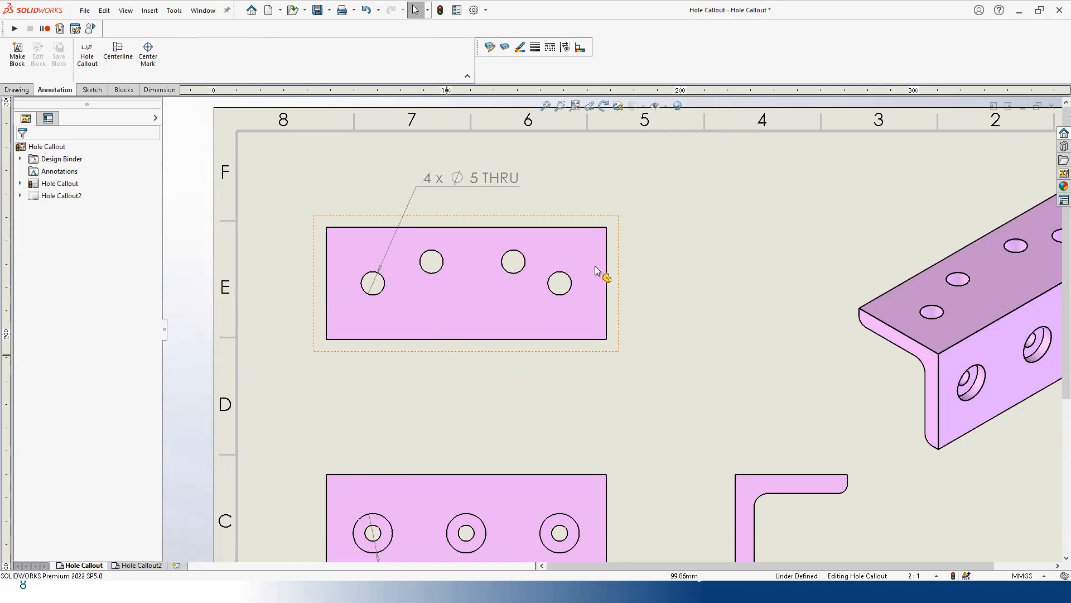
pyautogui.click(355, 206)
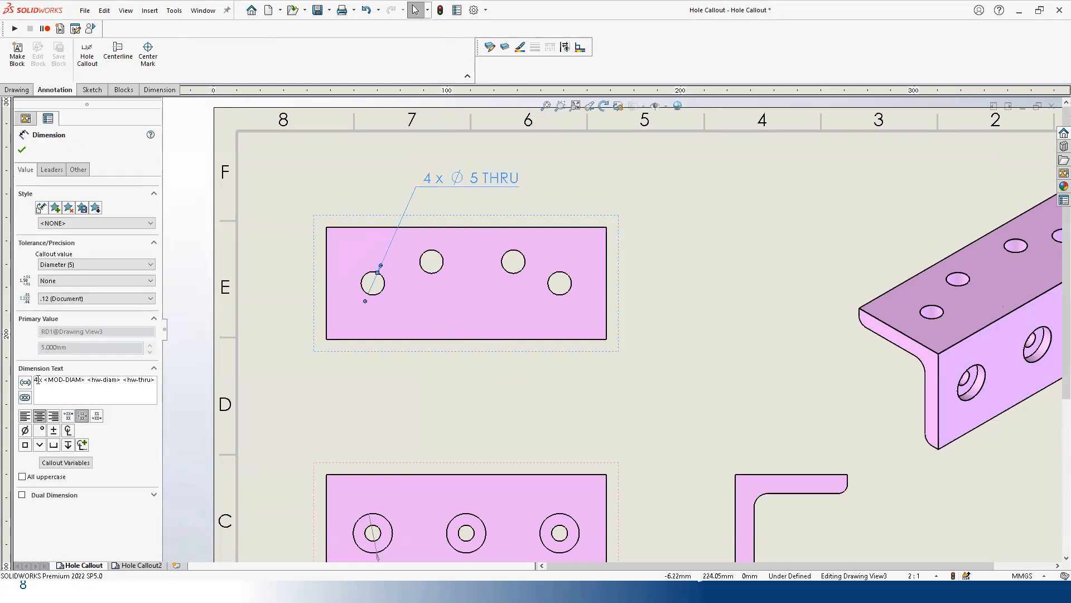
pyautogui.click(282, 387)
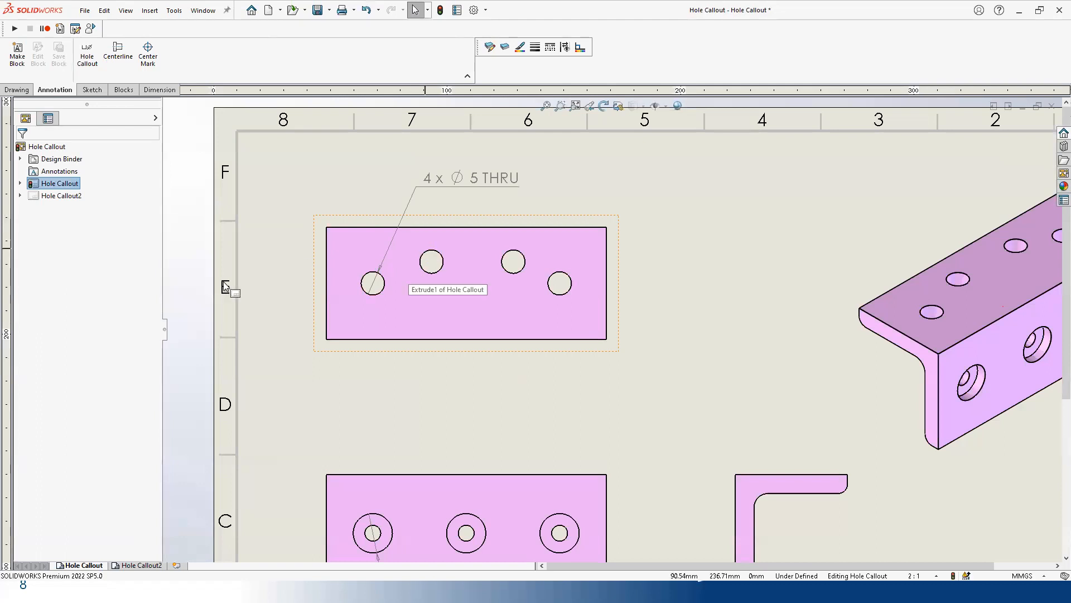
# Step: Move the upper view's hole callout text slightly closer to the view and deselect it
pyautogui.moveTo(532, 178); pyautogui.dragTo(548, 177)
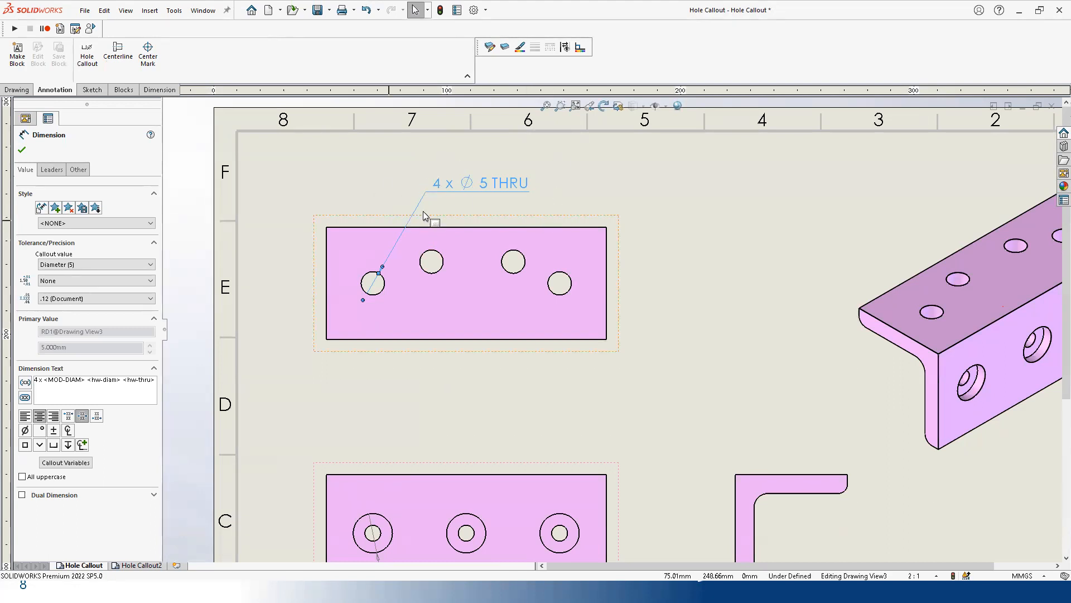
pyautogui.click(716, 194)
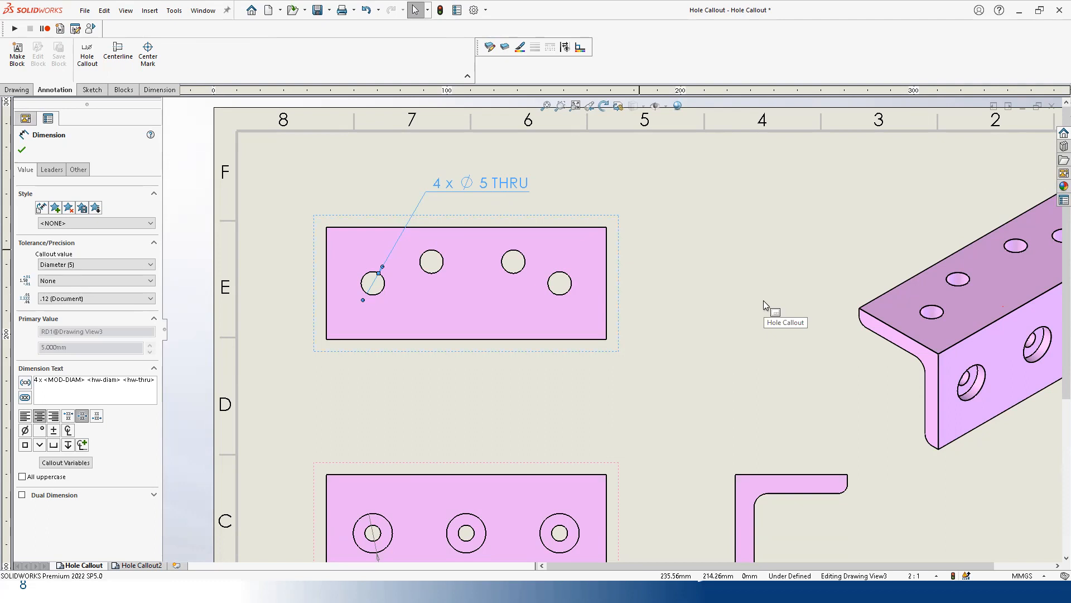
pyautogui.press('f')
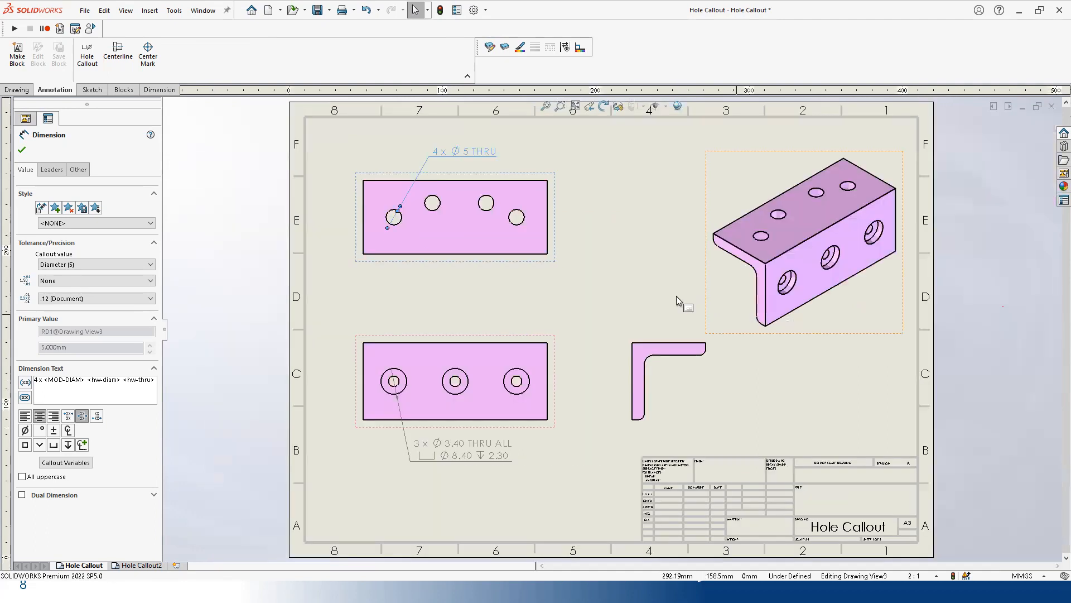
pyautogui.press('Escape')
# Step: On the Hole Callout2 sheet, add a hole callout to the side view's threaded hole, placing its text above and between the views
pyautogui.click(141, 566)
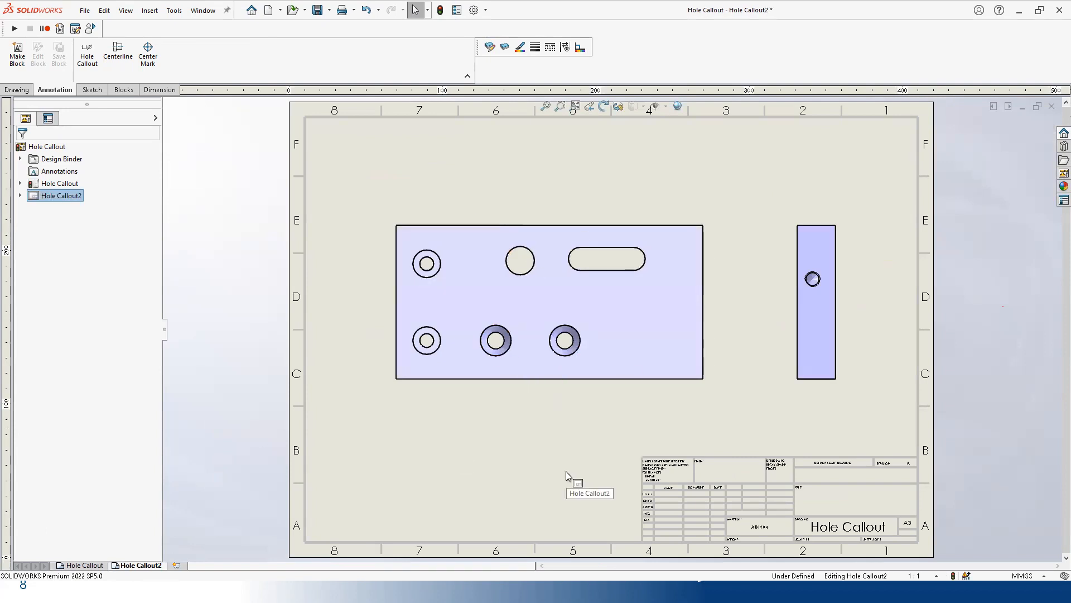
pyautogui.click(89, 58)
pyautogui.click(812, 278)
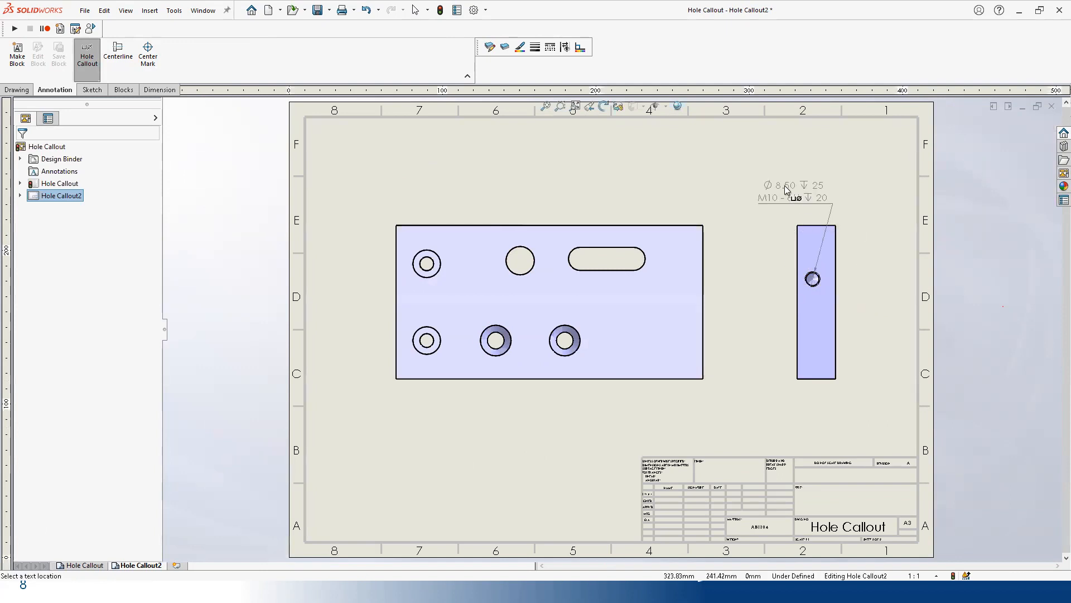
pyautogui.click(754, 187)
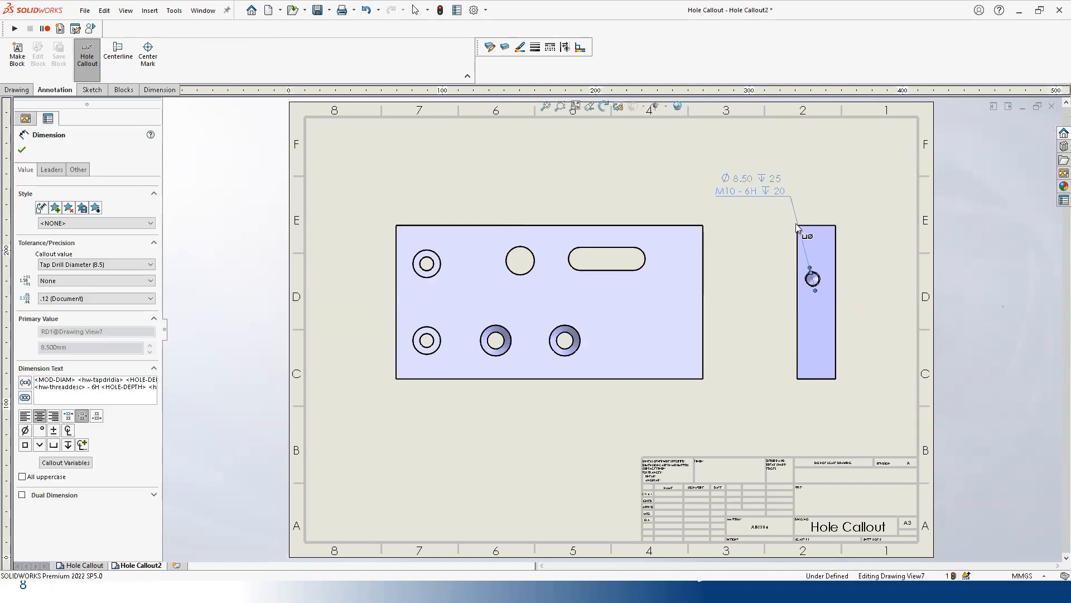
pyautogui.scroll(-3, 813, 280)
pyautogui.scroll(4, 664, 370)
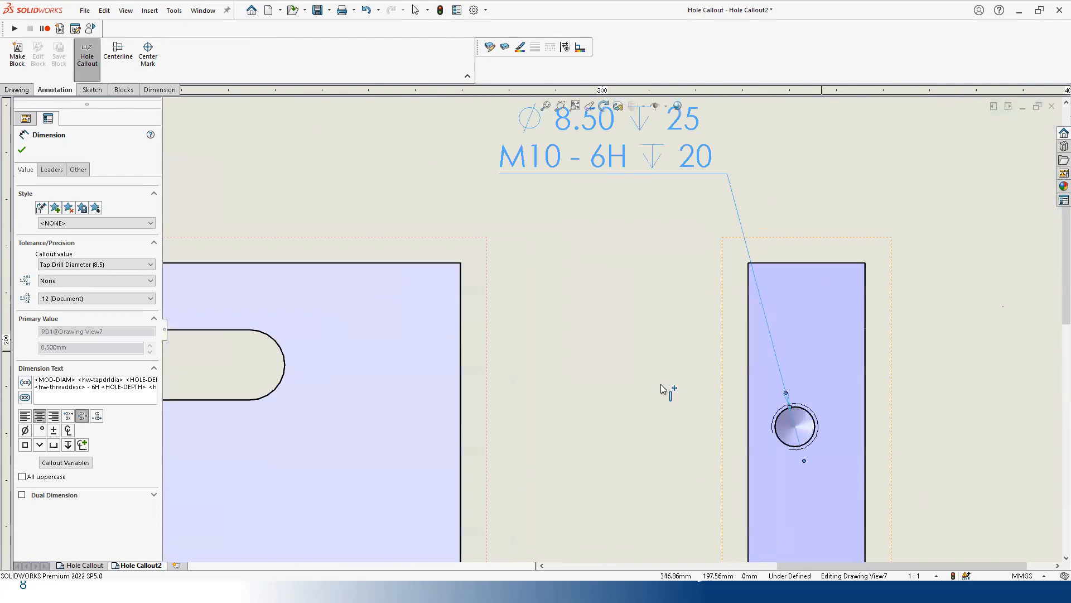
pyautogui.press('Escape')
# Step: Examine the threaded hole's callout for its drill diameter, thread designation and depths
pyautogui.scroll(3, 697, 355)
pyautogui.scroll(2, 631, 307)
pyautogui.moveTo(629, 356)
pyautogui.mouseDown(button='middle')
pyautogui.moveTo(565, 261)
pyautogui.moveTo(524, 226)
pyautogui.mouseUp(button='middle')
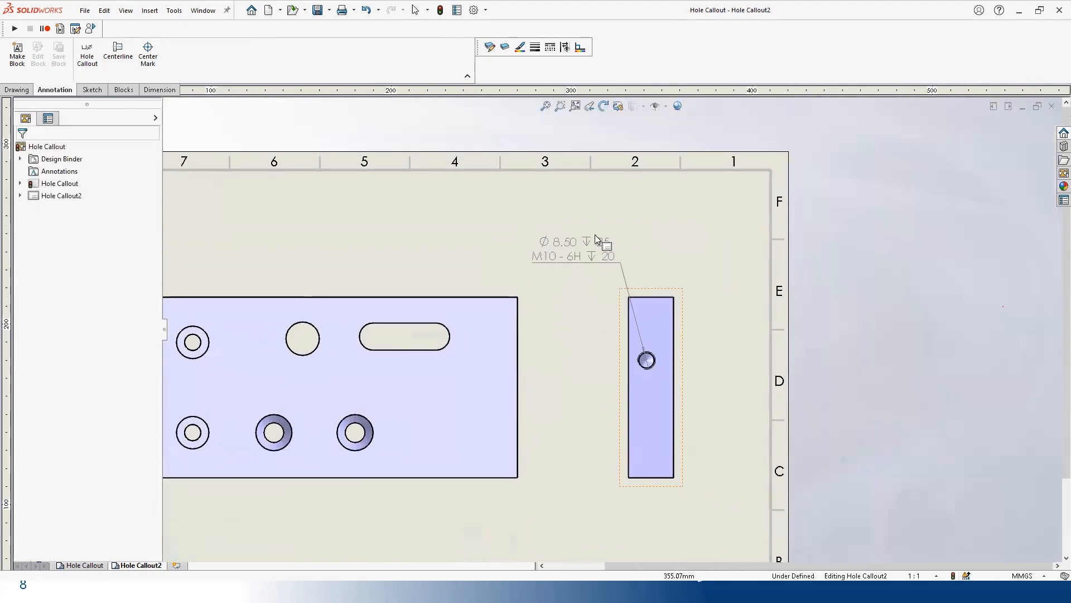
pyautogui.scroll(-1, 597, 240)
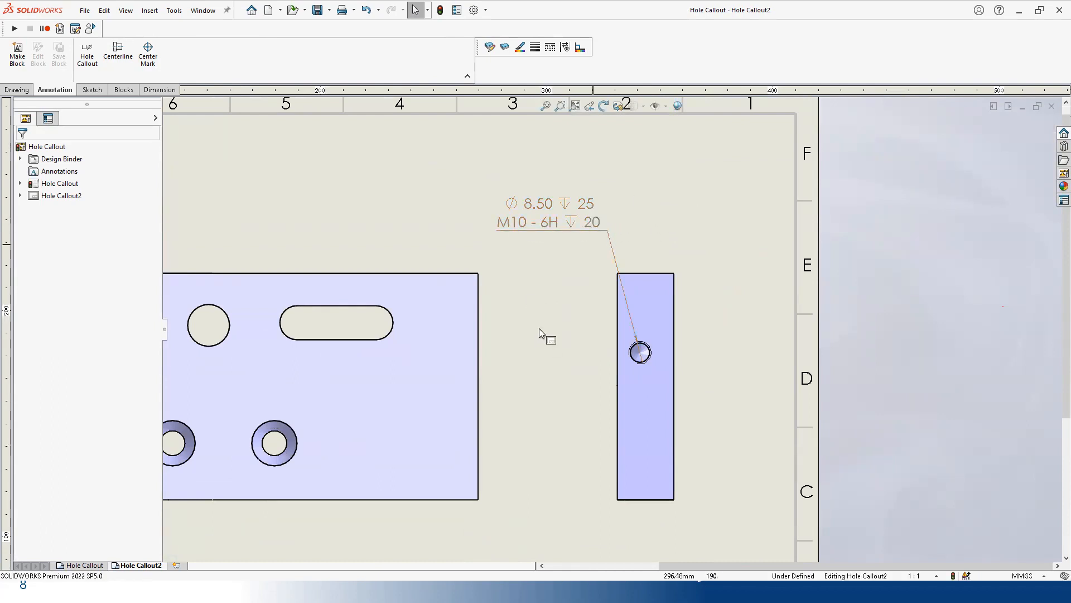
pyautogui.click(550, 234)
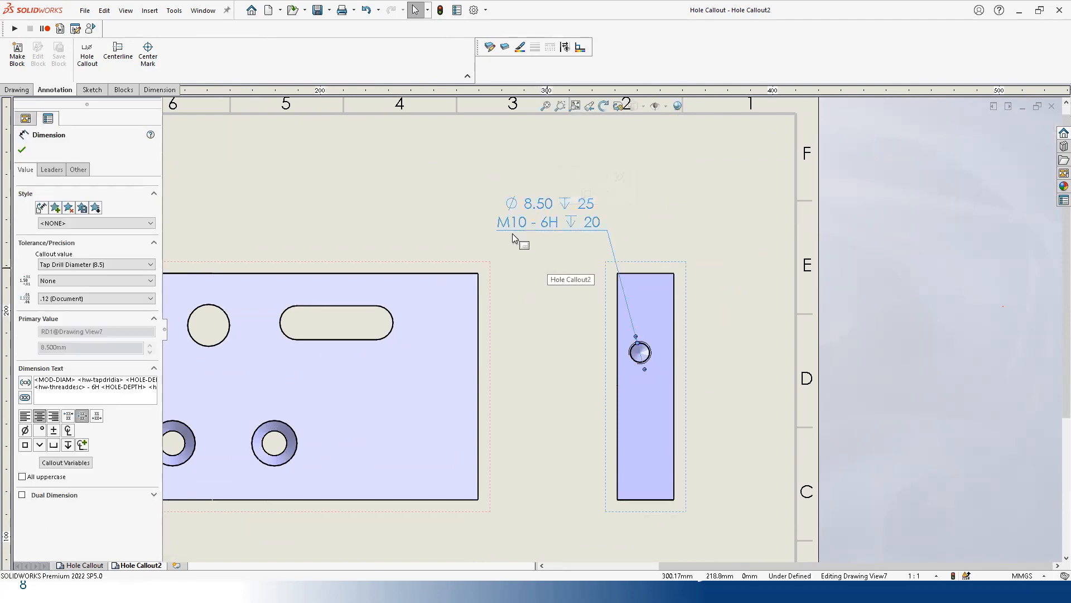
pyautogui.press('Escape')
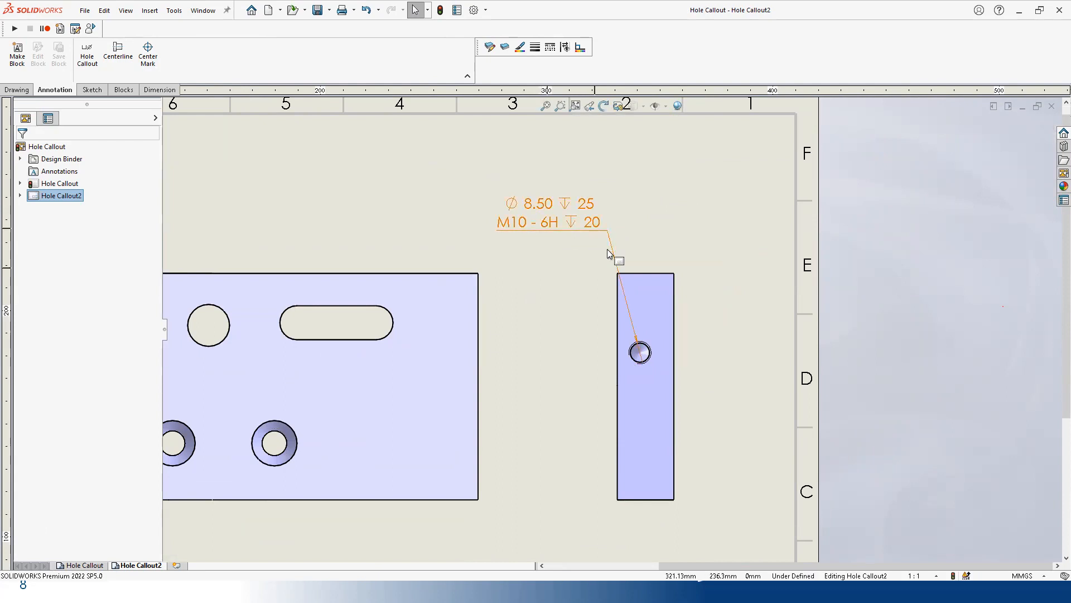
# Step: Set the display style of the plate's main view to Hidden Lines Visible
pyautogui.scroll(3, 614, 335)
pyautogui.click(507, 354)
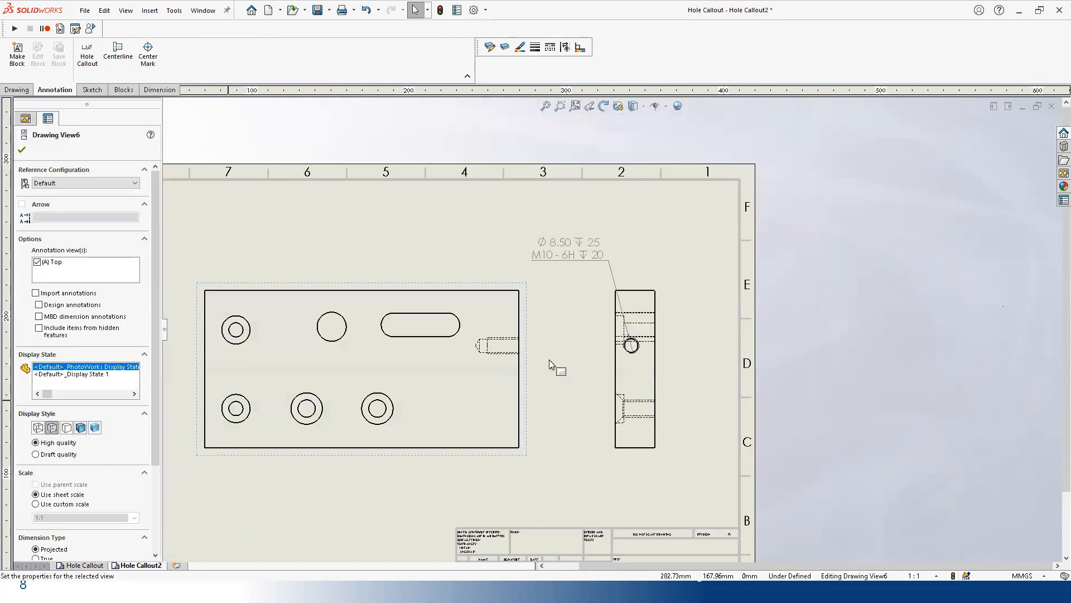
# Step: Dimension the threaded hole's drill depth in the main view from its full-diameter end to the plate edge, placing the text above the plate
pyautogui.scroll(-4, 549, 360)
pyautogui.press('Escape')
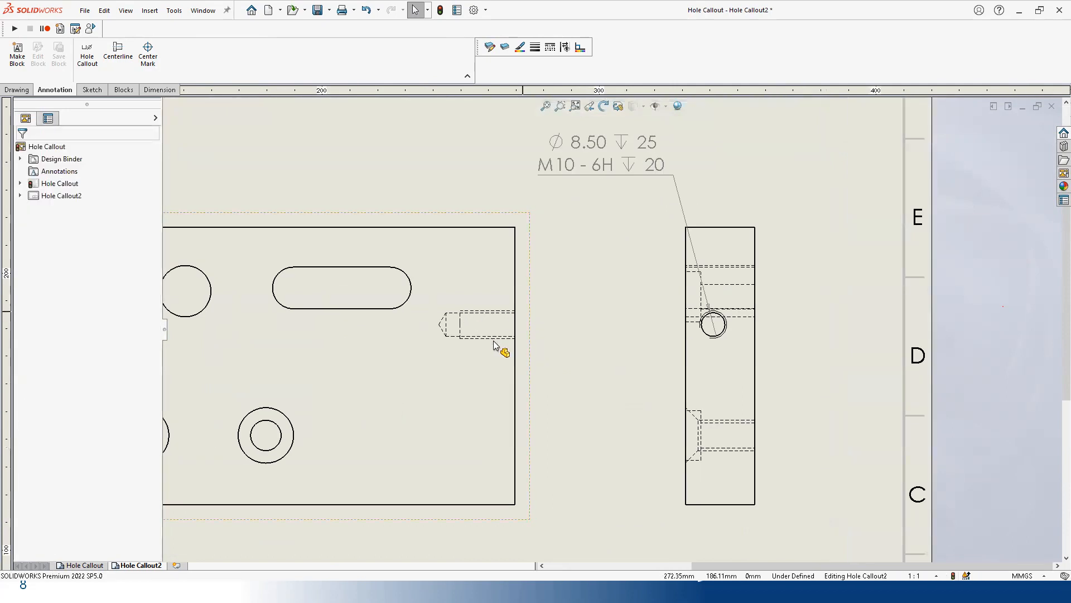
pyautogui.scroll(-3, 493, 339)
pyautogui.press('s')
pyautogui.click(646, 298)
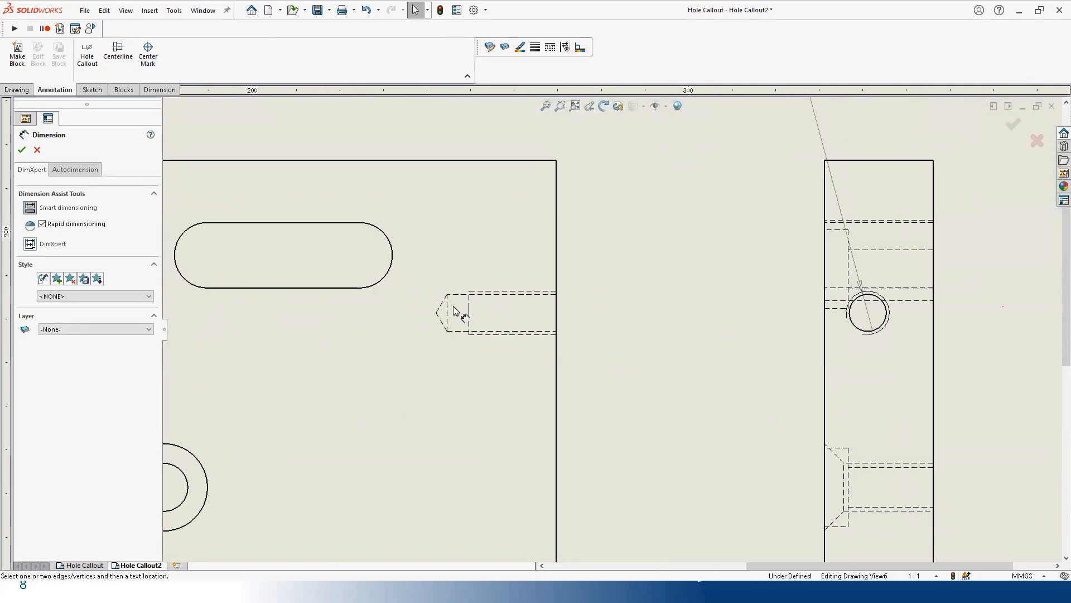
pyautogui.click(447, 306)
pyautogui.click(556, 325)
pyautogui.click(530, 261)
pyautogui.moveTo(497, 119); pyautogui.dragTo(517, 199, button='middle')
pyautogui.click(520, 183)
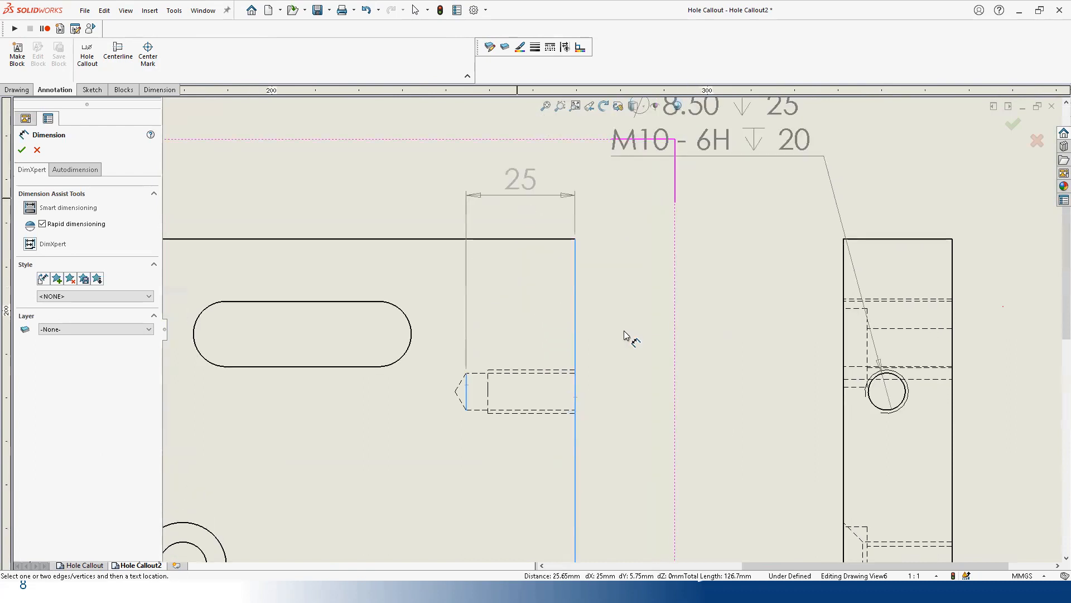
# Step: Dimension the hole's thread depth from the end of the thread to the plate edge, just above the hole
pyautogui.click(491, 392)
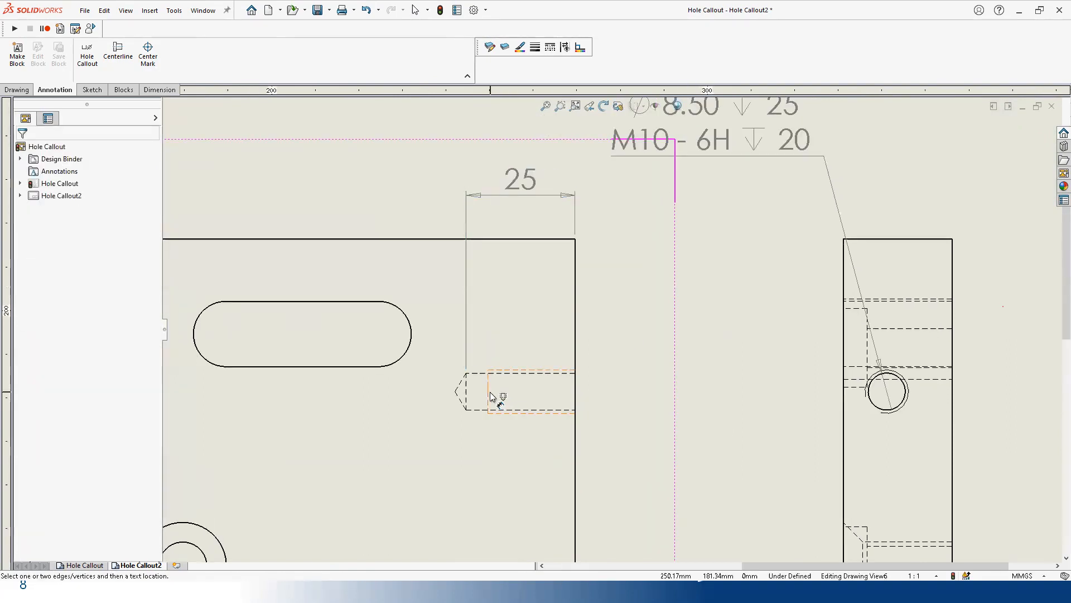
pyautogui.click(491, 392)
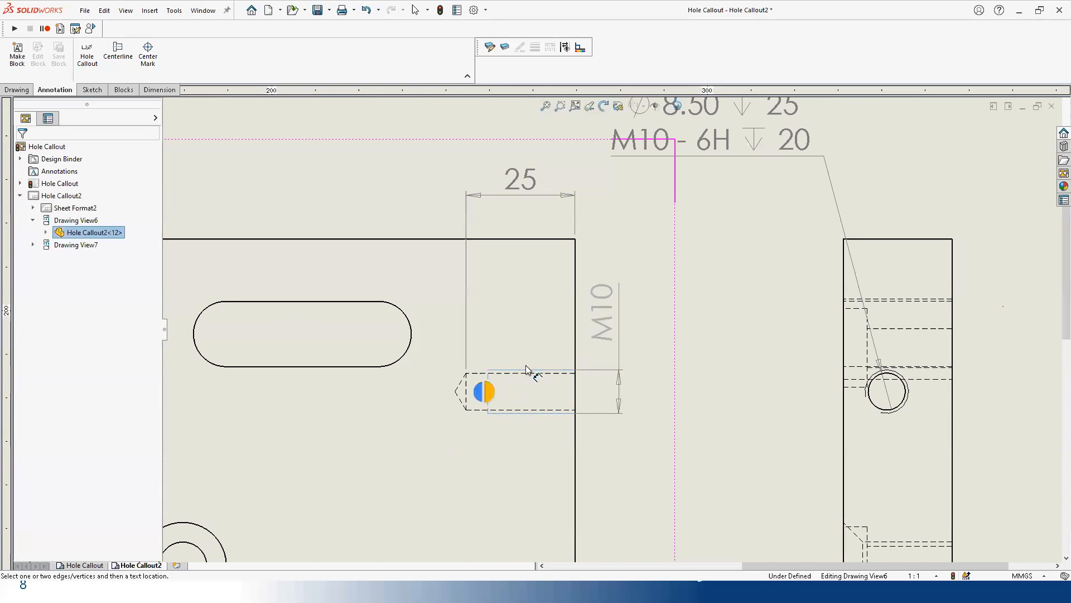
pyautogui.scroll(1, 537, 353)
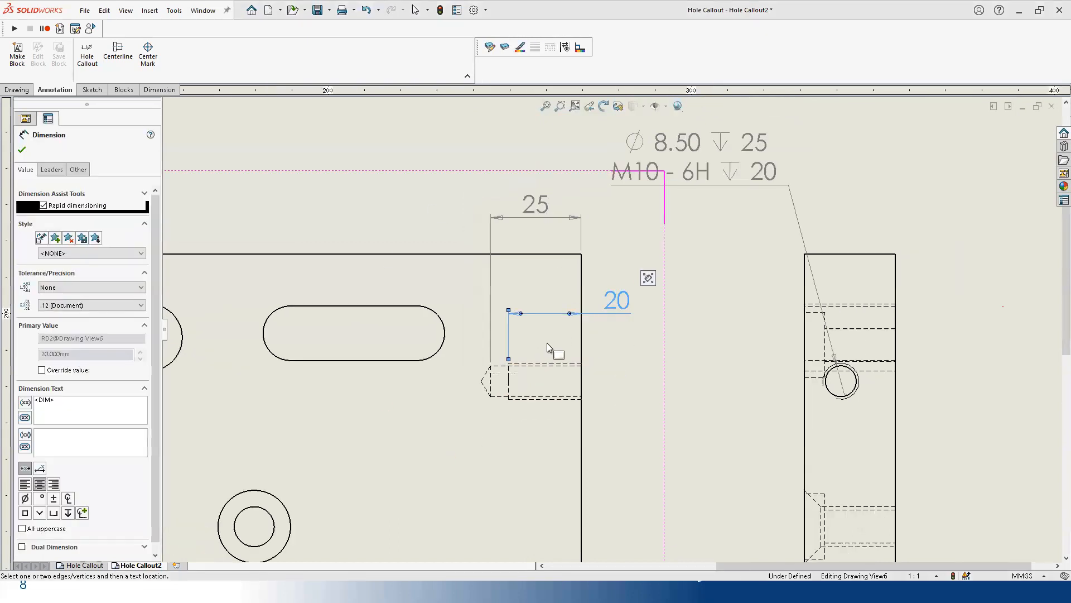
pyautogui.moveTo(709, 403); pyautogui.dragTo(688, 392, button='middle')
pyautogui.moveTo(642, 283); pyautogui.dragTo(622, 280, button='middle')
pyautogui.moveTo(705, 192); pyautogui.dragTo(675, 192, button='middle')
pyautogui.moveTo(660, 228); pyautogui.dragTo(639, 235, button='middle')
pyautogui.press('Escape')
pyautogui.scroll(1, 581, 248)
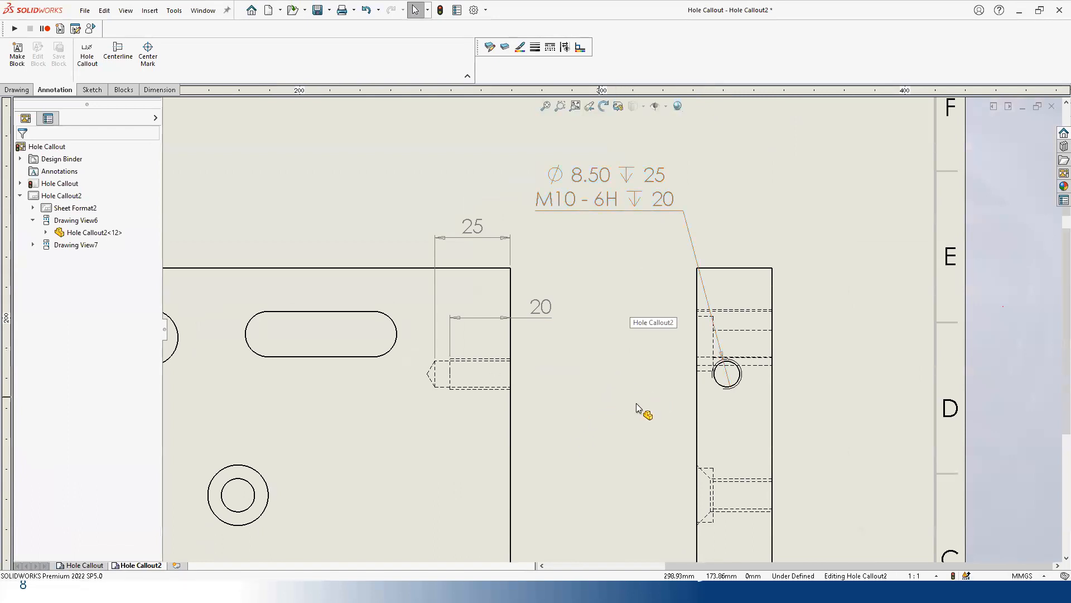
# Step: Switch the plate's main view display style to Hidden Lines Removed and finally to Shaded With Edges
pyautogui.scroll(1, 610, 454)
pyautogui.scroll(1, 545, 442)
pyautogui.scroll(1, 534, 420)
pyautogui.moveTo(532, 422); pyautogui.dragTo(624, 385, button='middle')
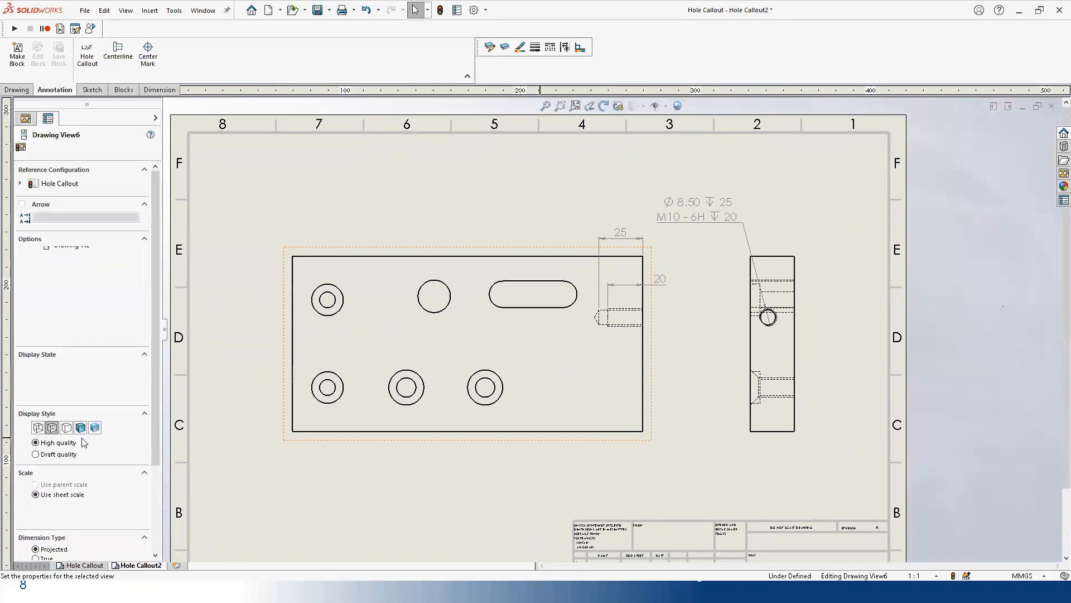
pyautogui.click(70, 427)
pyautogui.click(313, 462)
pyautogui.click(420, 431)
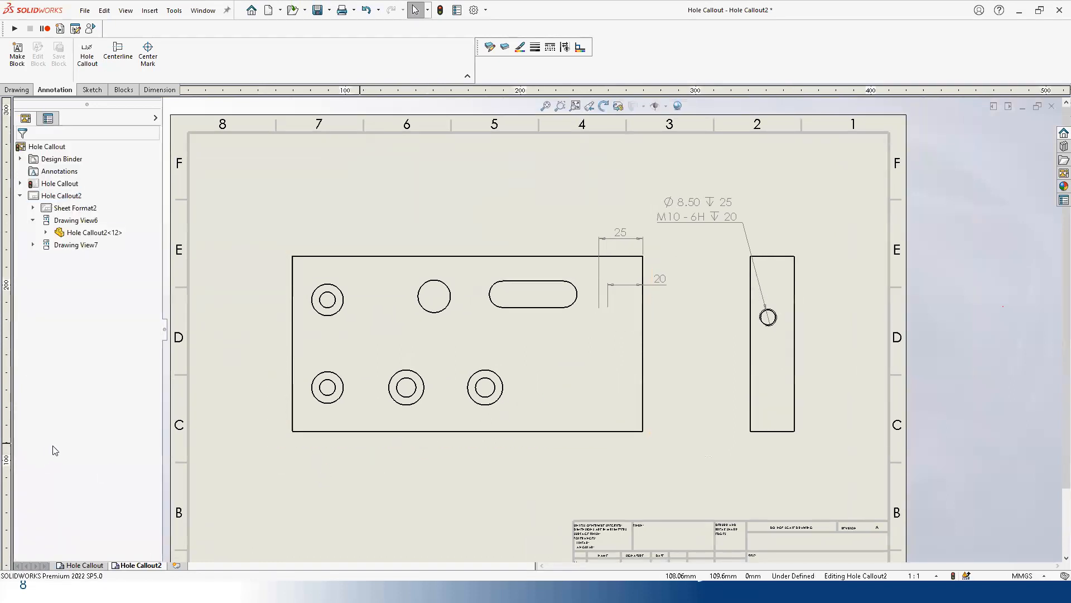
pyautogui.click(81, 427)
pyautogui.click(397, 241)
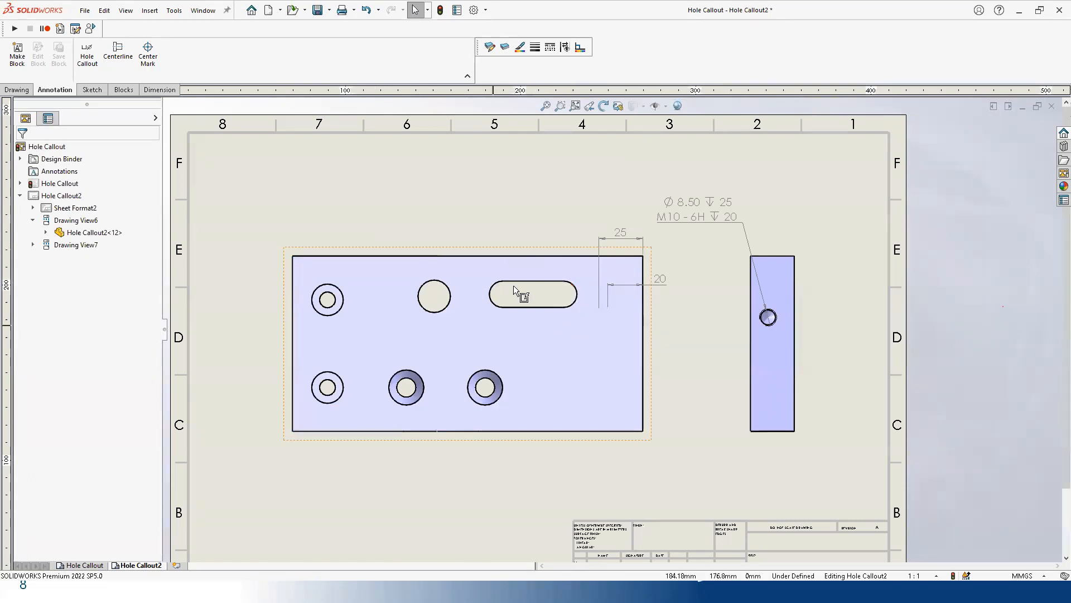
# Step: Add a hole callout to the slot in the main view, placing its text above the plate
pyautogui.click(87, 59)
pyautogui.click(521, 287)
pyautogui.click(452, 219)
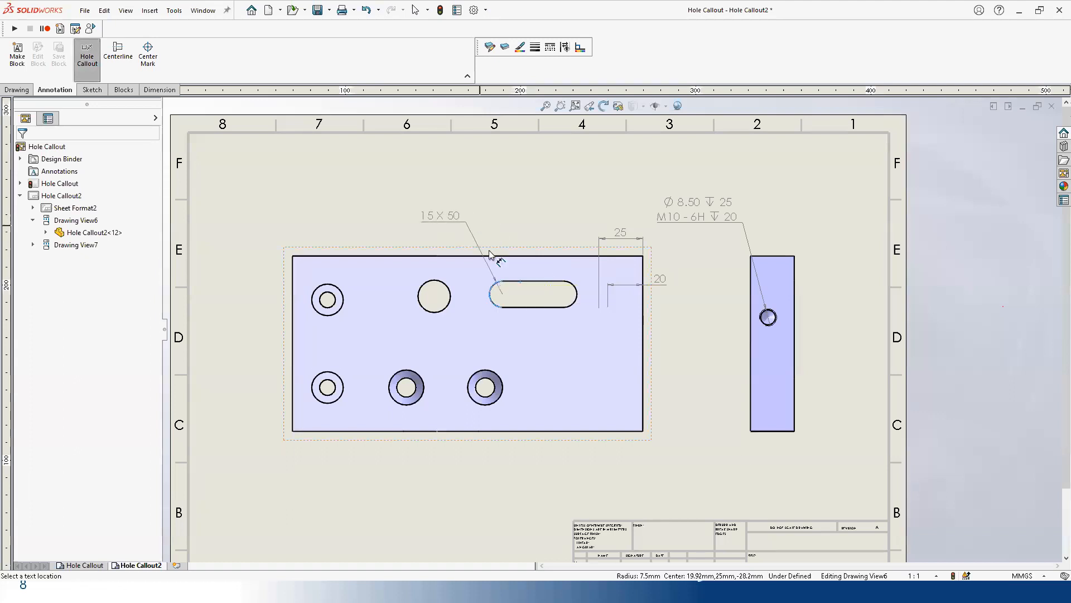
pyautogui.scroll(-2, 485, 282)
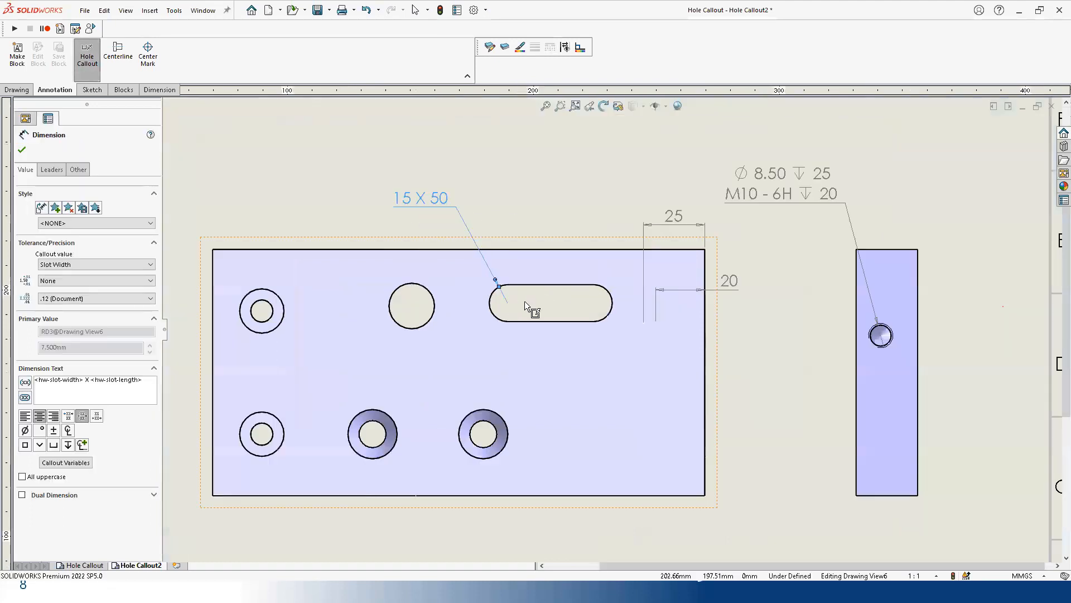
pyautogui.press('Escape')
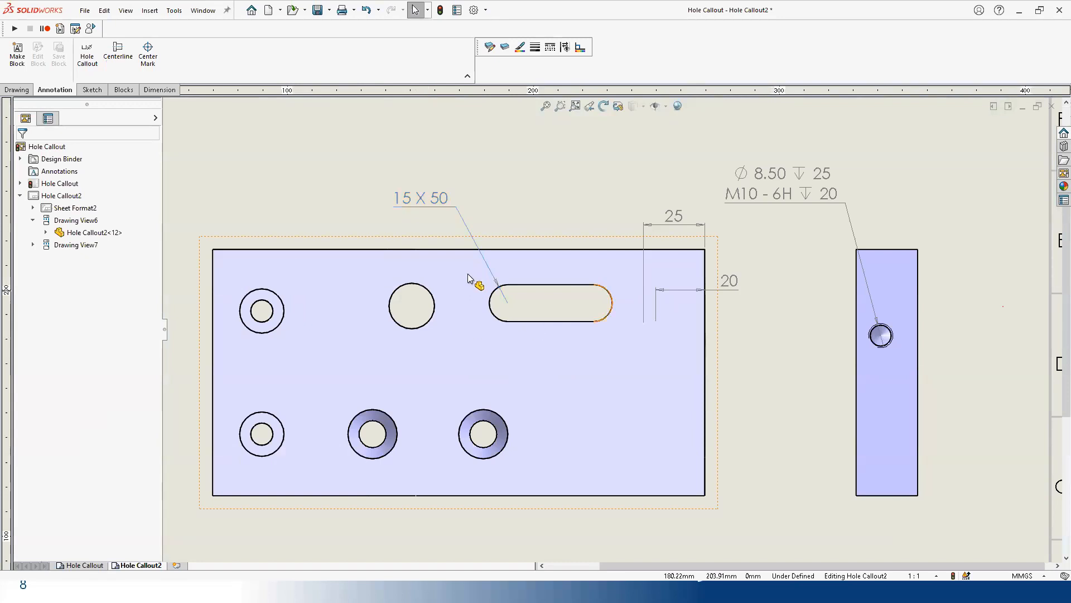
# Step: Dimension the slot's overall length above the plate and its width below the slot with Smart Dimension
pyautogui.scroll(-3, 31, 73)
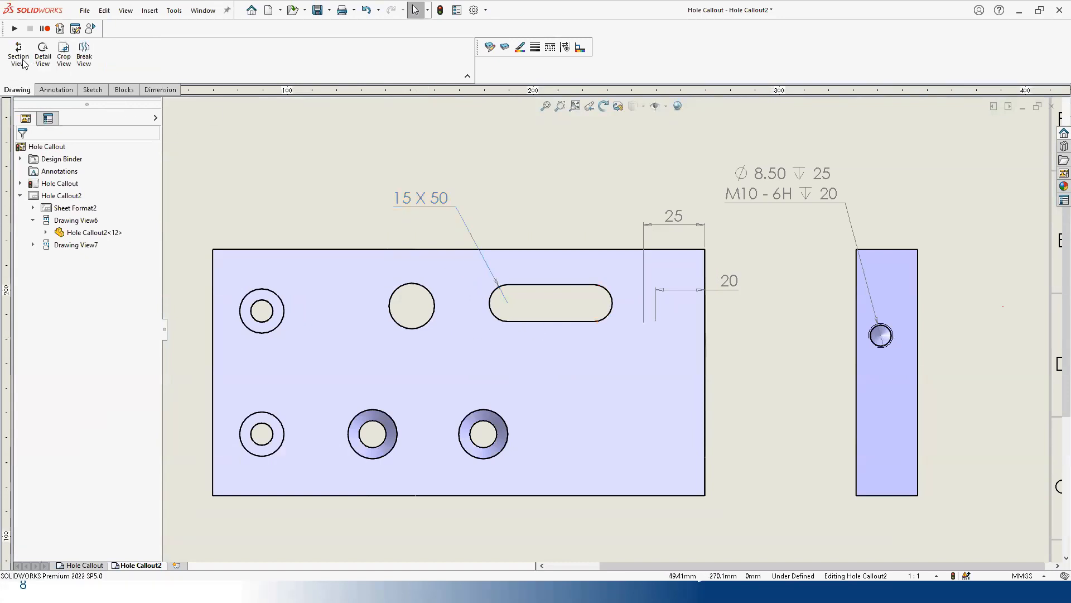
pyautogui.click(44, 67)
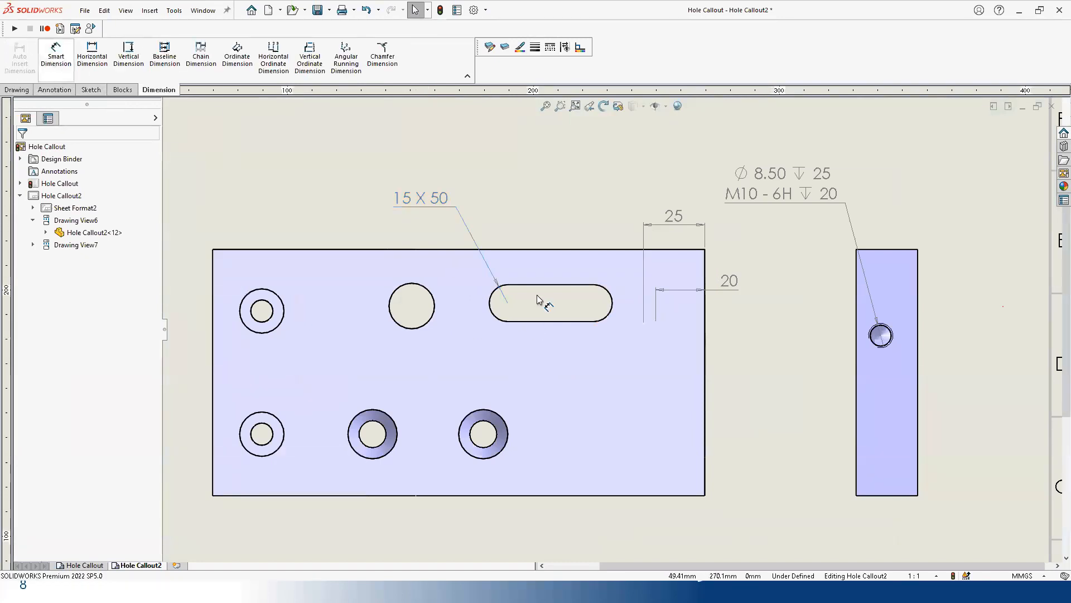
pyautogui.click(574, 312)
pyautogui.click(613, 305)
pyautogui.click(551, 224)
pyautogui.click(546, 322)
pyautogui.click(549, 356)
pyautogui.press('Escape')
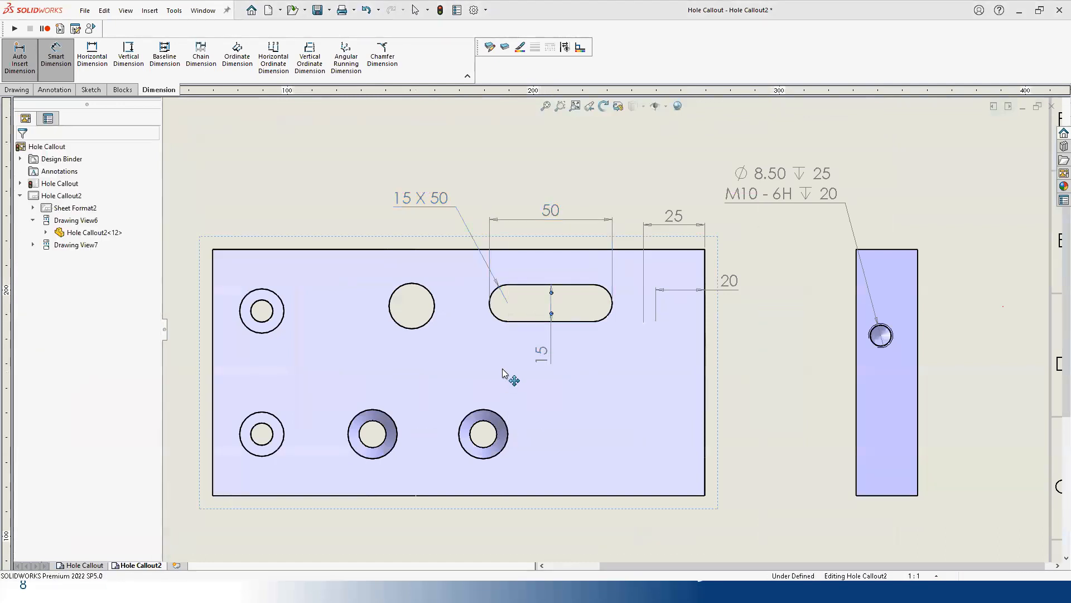
# Step: Add a hole callout to the plain round hole beside the slot, placing its text above the plate
pyautogui.scroll(3, 511, 411)
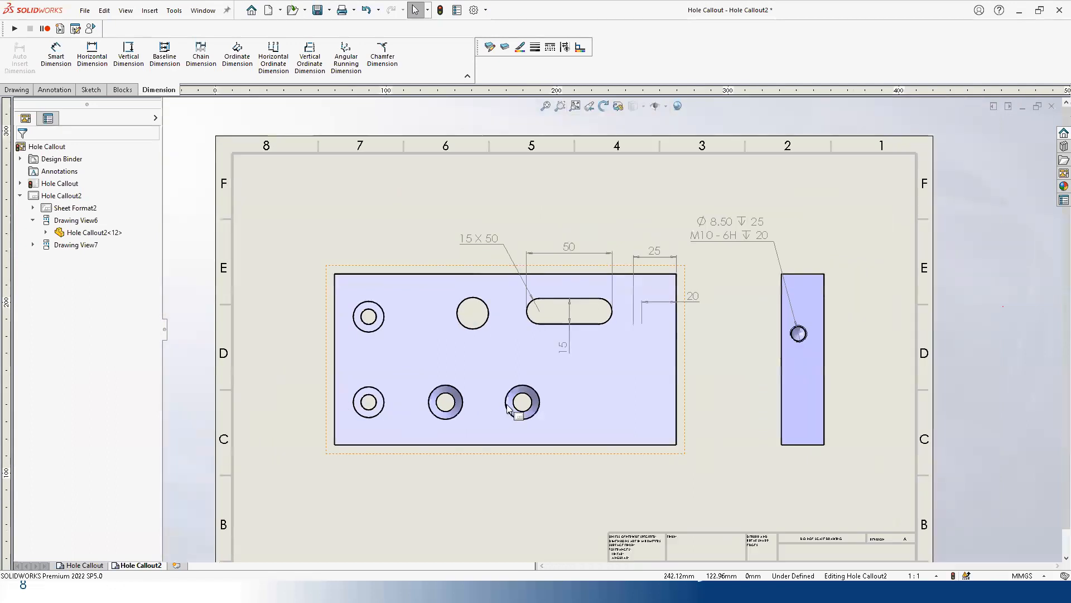
pyautogui.scroll(2, 507, 410)
pyautogui.scroll(2, 492, 276)
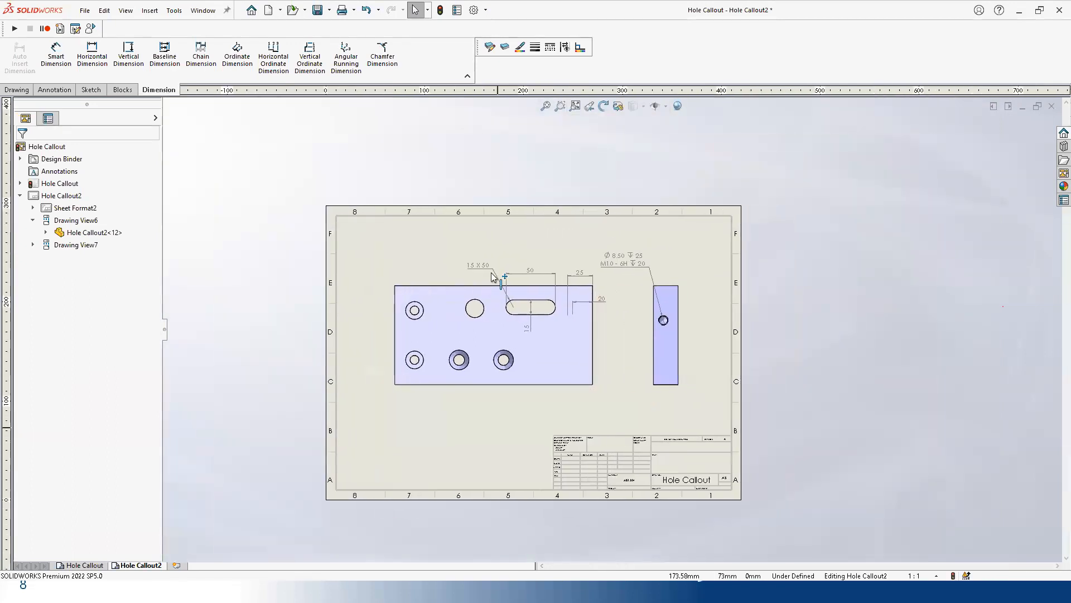
pyautogui.scroll(-1, 457, 251)
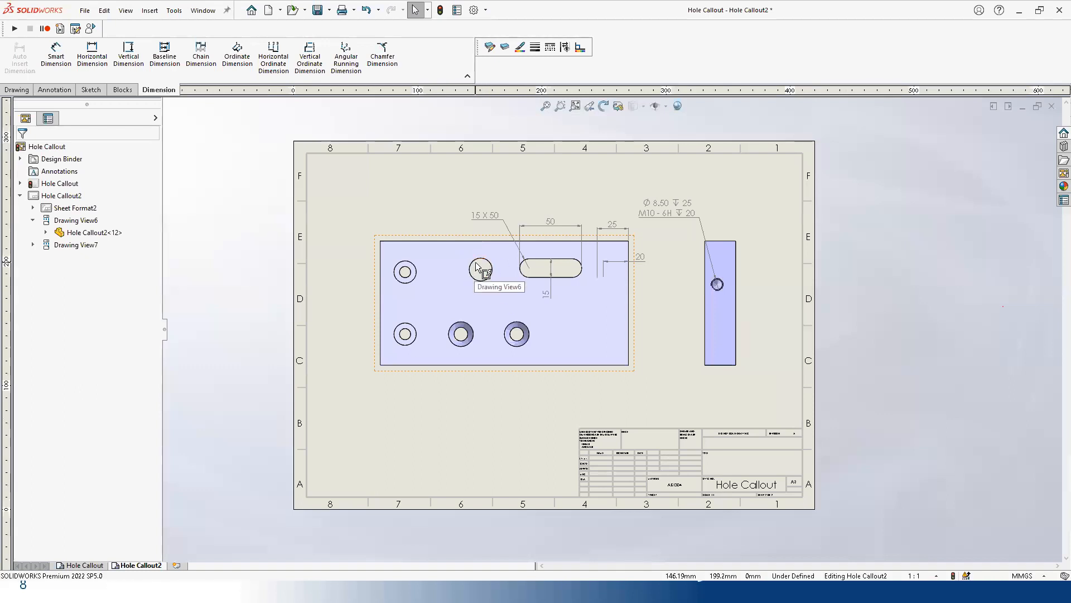
pyautogui.scroll(-1, 504, 271)
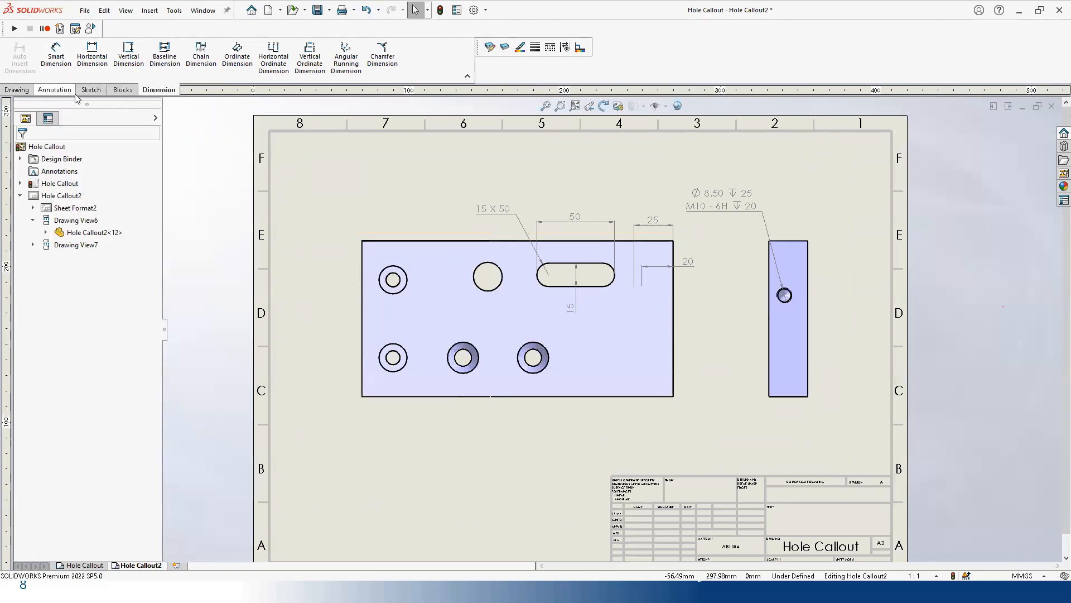
pyautogui.click(54, 90)
pyautogui.click(87, 56)
pyautogui.click(479, 263)
pyautogui.click(407, 206)
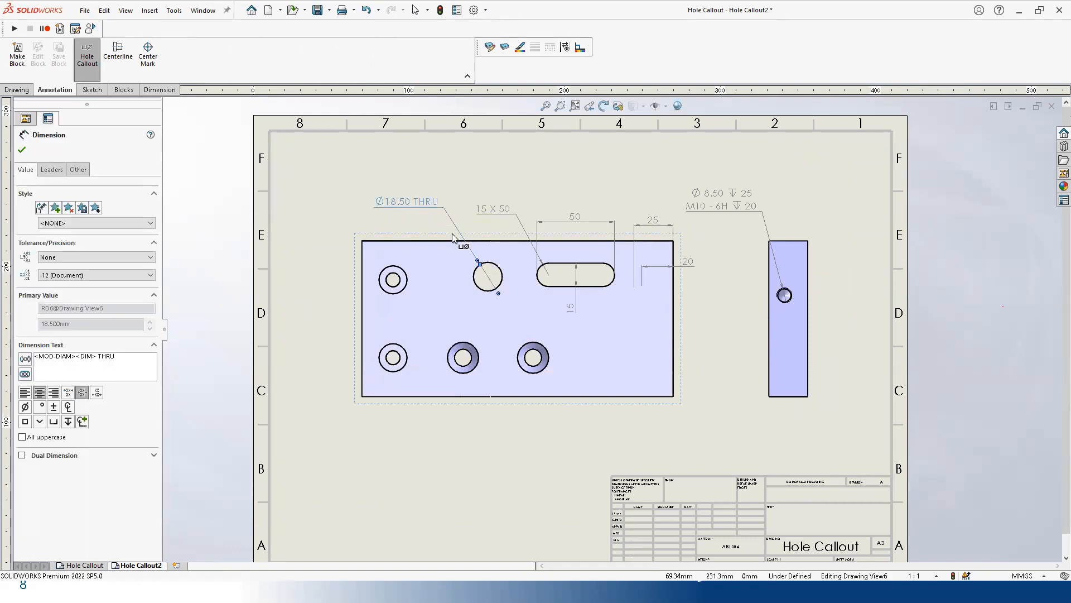
pyautogui.press('Escape')
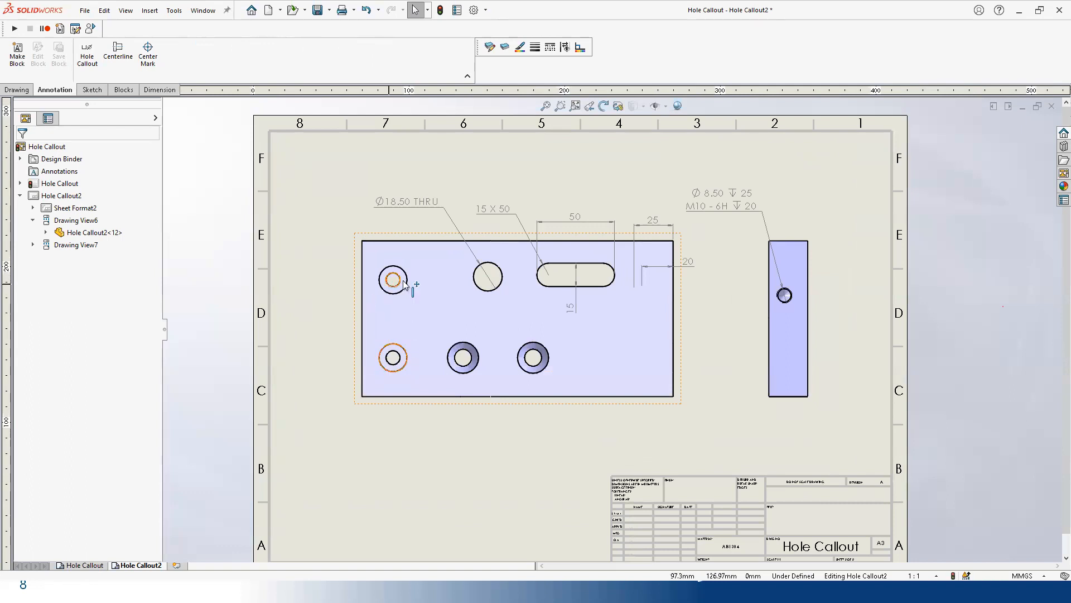
pyautogui.click(148, 53)
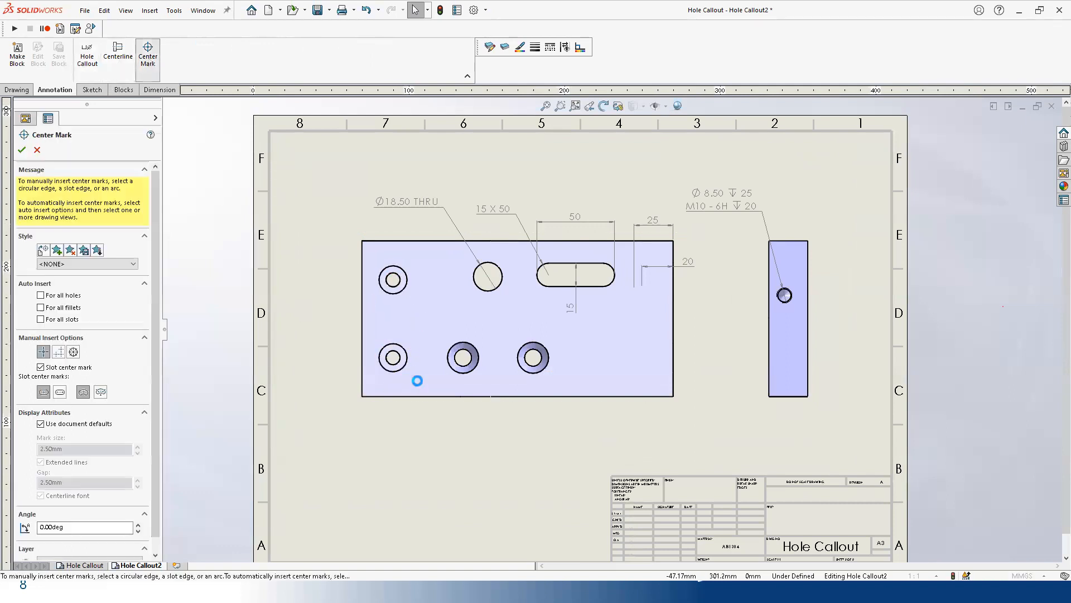
pyautogui.click(395, 373)
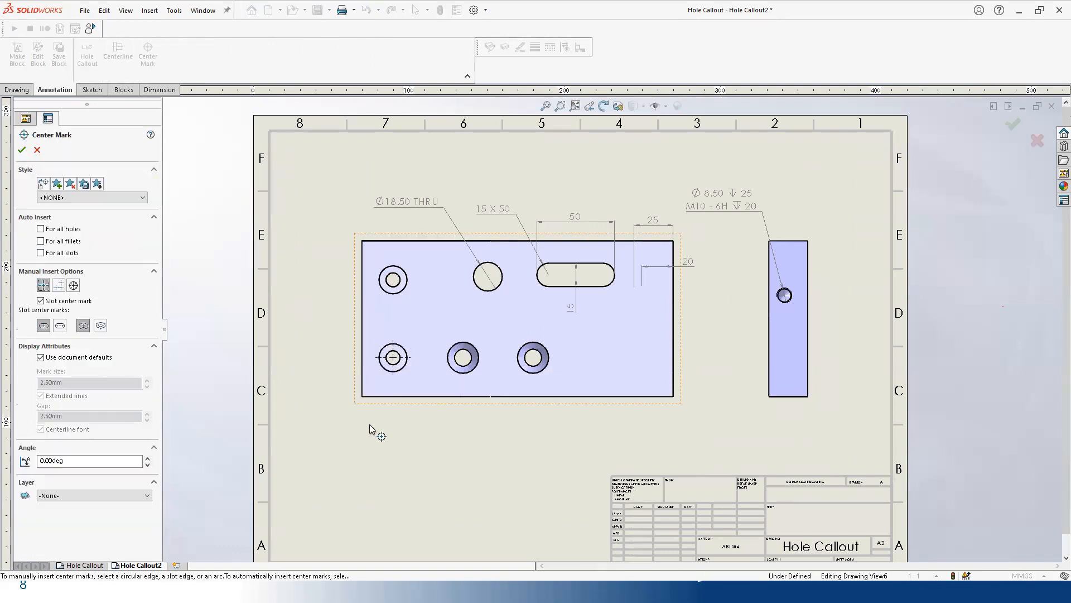
pyautogui.press('Return')
pyautogui.click(395, 358)
pyautogui.press('Delete')
# Step: Add hole callouts to the lower counterbored hole and the adjacent countersunk hole, placing both texts below the plate
pyautogui.click(87, 58)
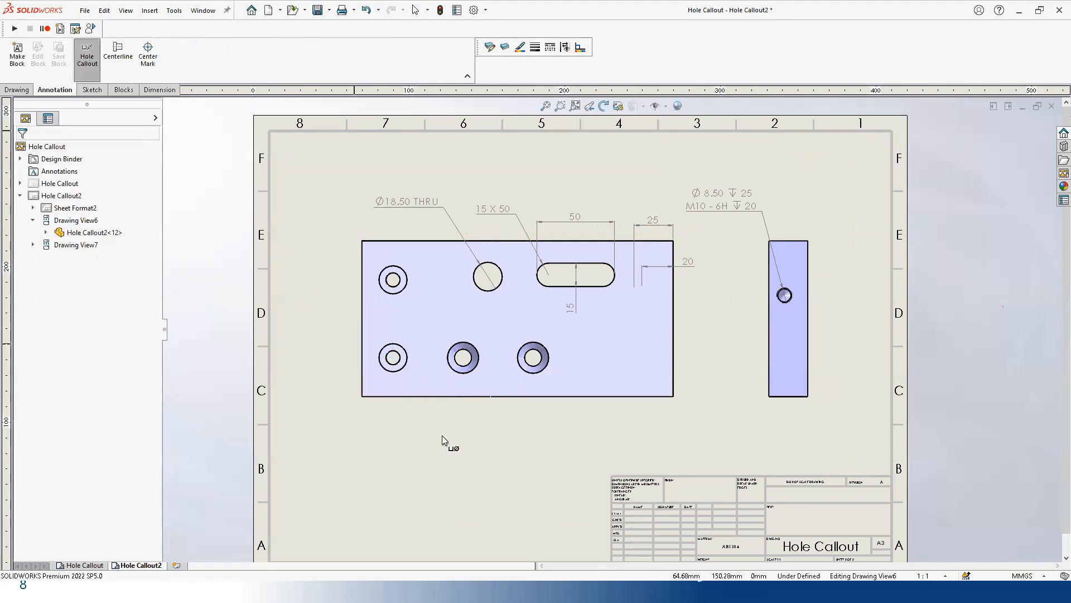
pyautogui.click(383, 369)
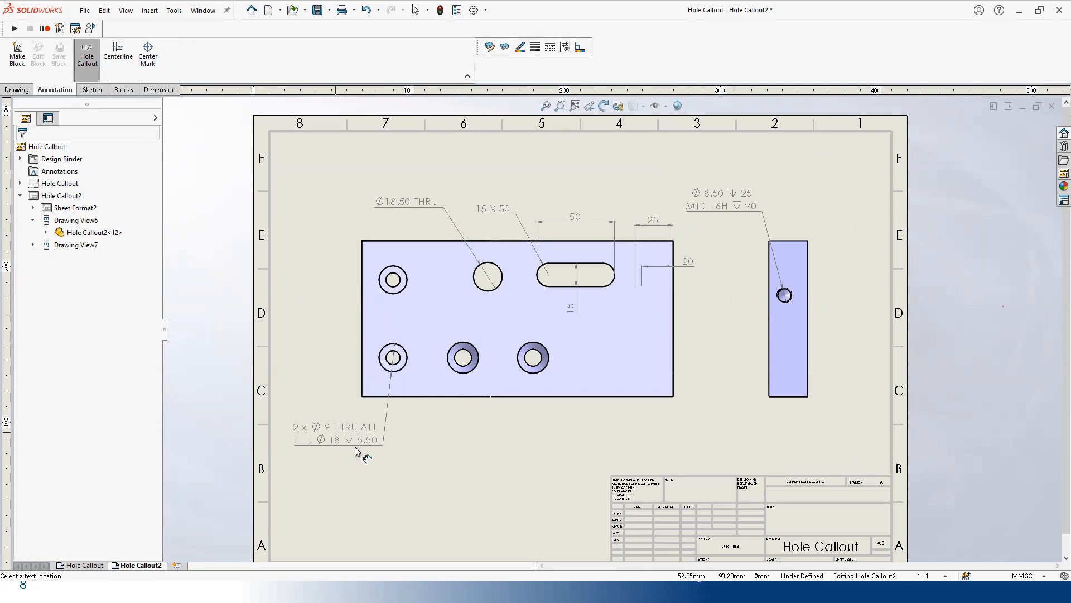
pyautogui.click(356, 450)
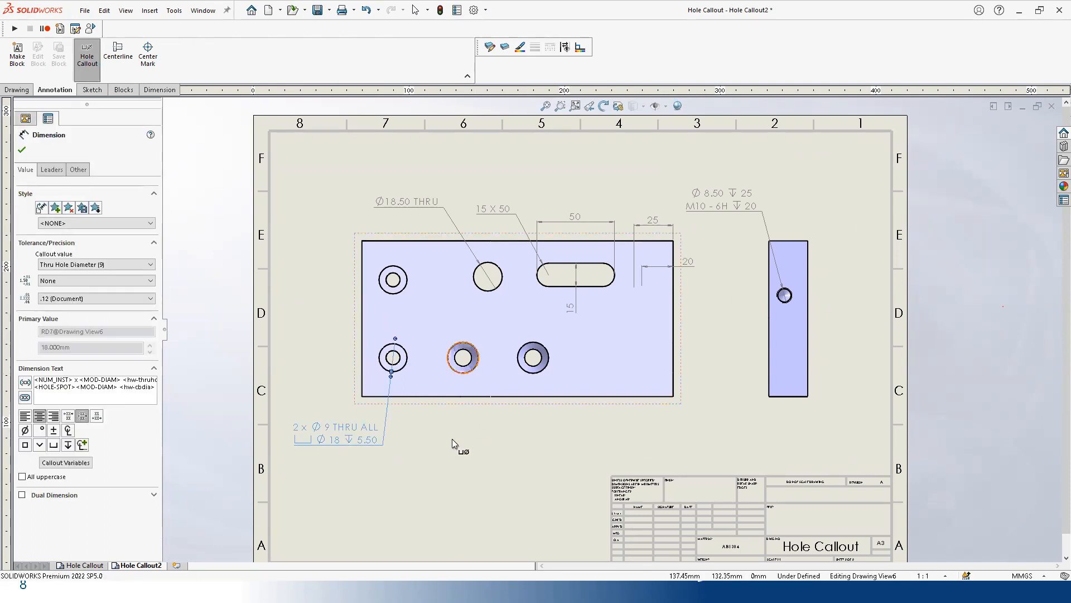
pyautogui.click(467, 447)
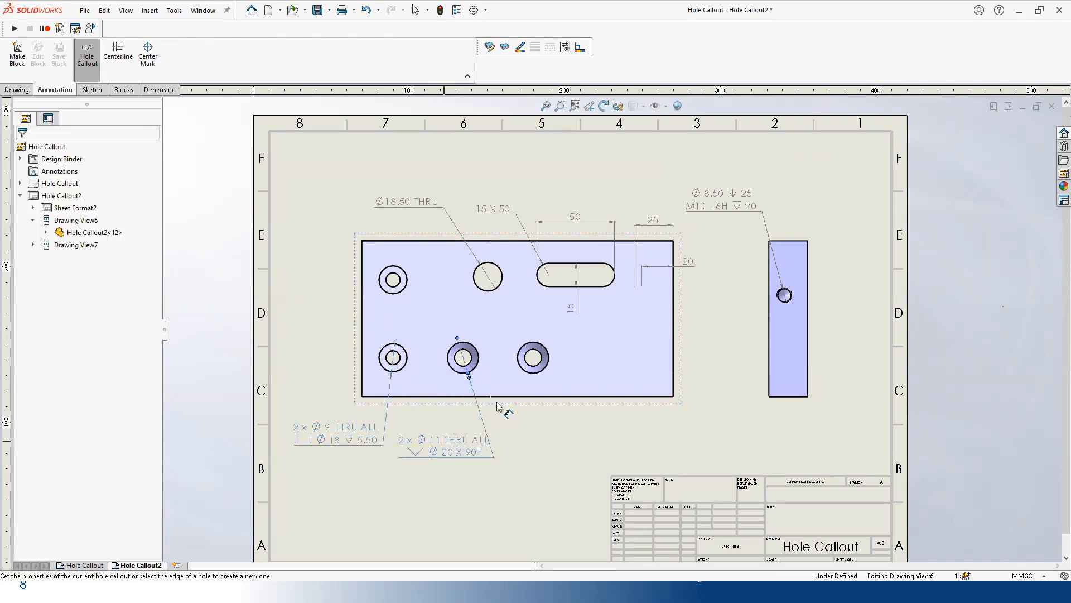
pyautogui.scroll(-2, 329, 499)
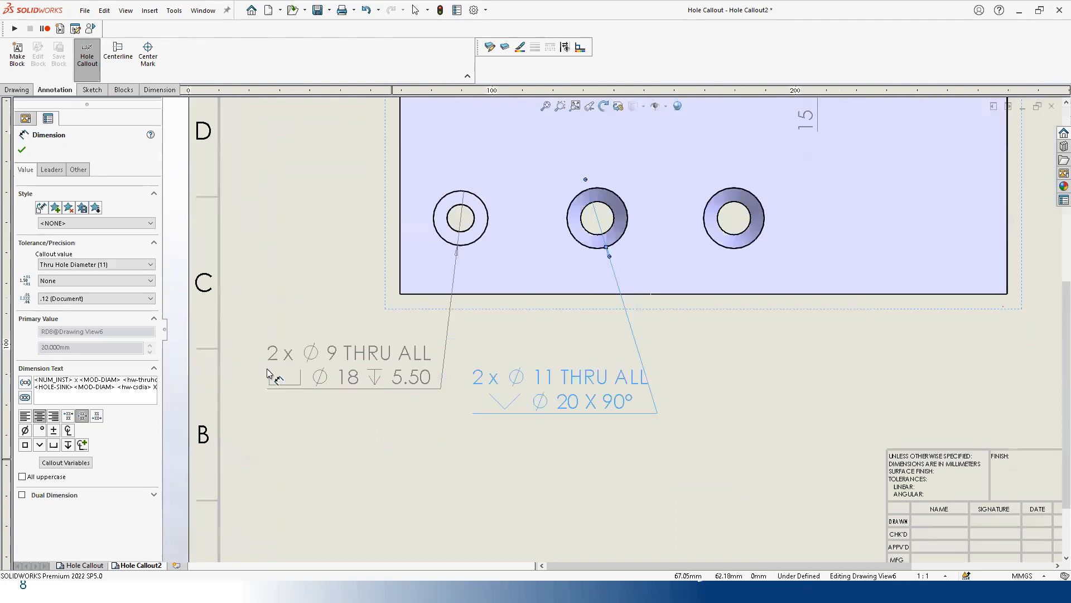
pyautogui.press('Escape')
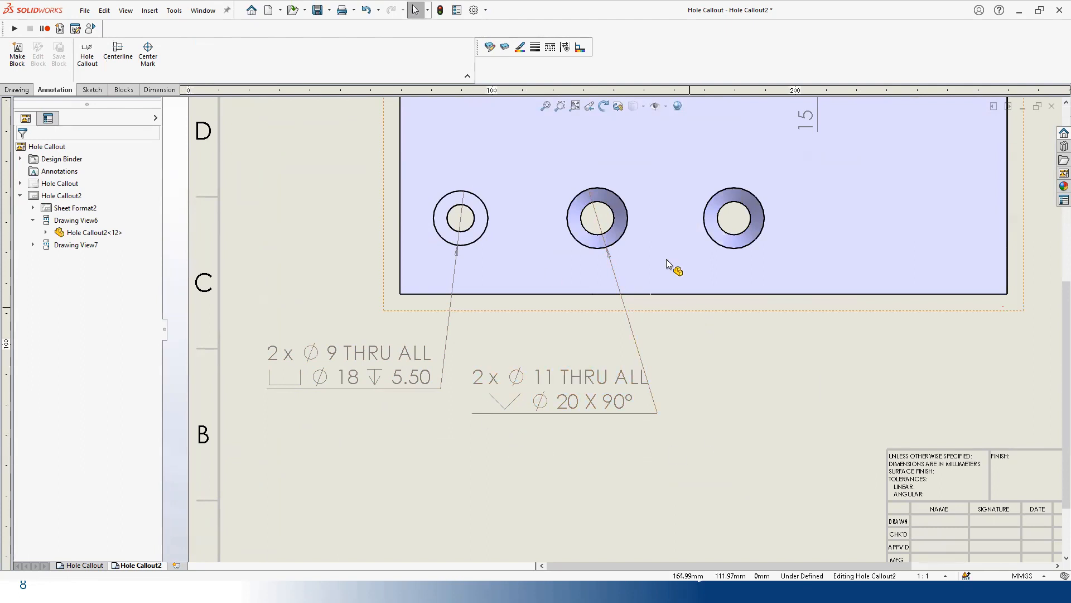
# Step: Set the side view's display style to Hidden Lines Visible and inspect the hidden edges of the countersink and counterbore
pyautogui.scroll(4, 725, 335)
pyautogui.moveTo(829, 337); pyautogui.dragTo(711, 357, button='middle')
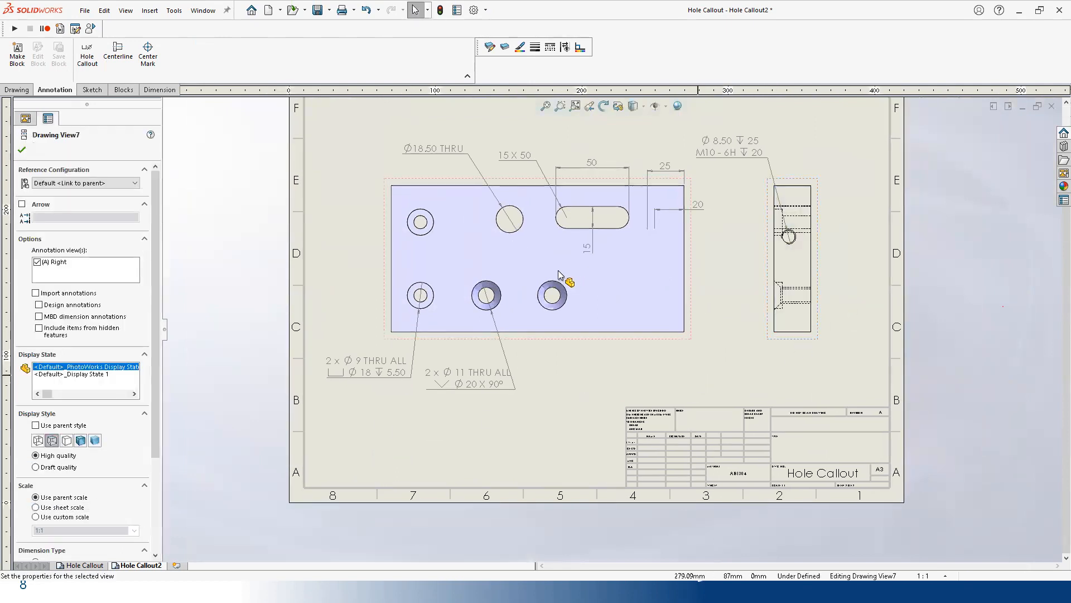
pyautogui.scroll(-5, 555, 272)
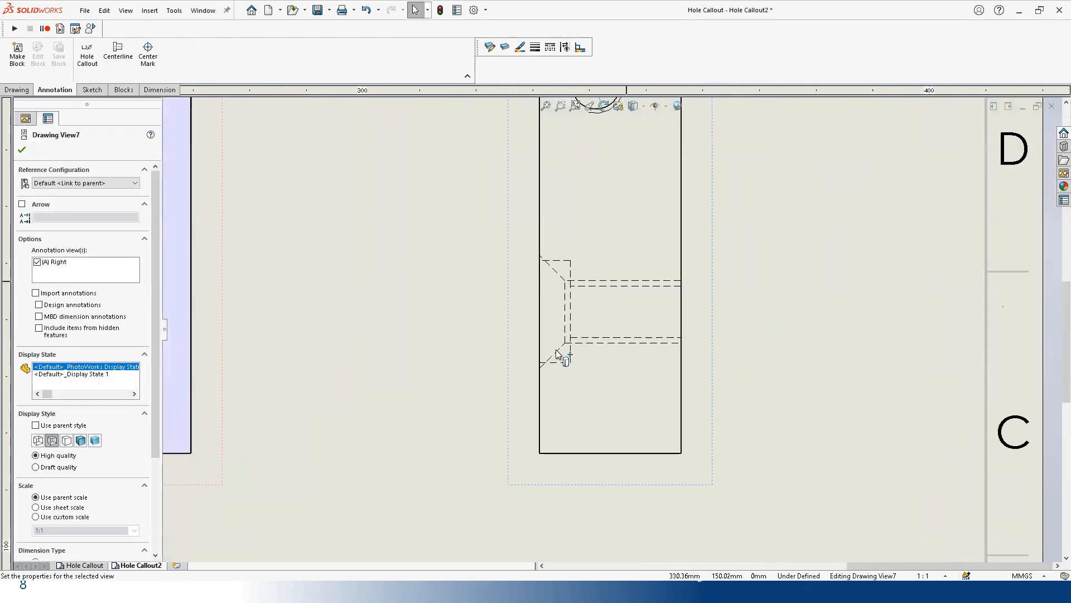
pyautogui.click(556, 351)
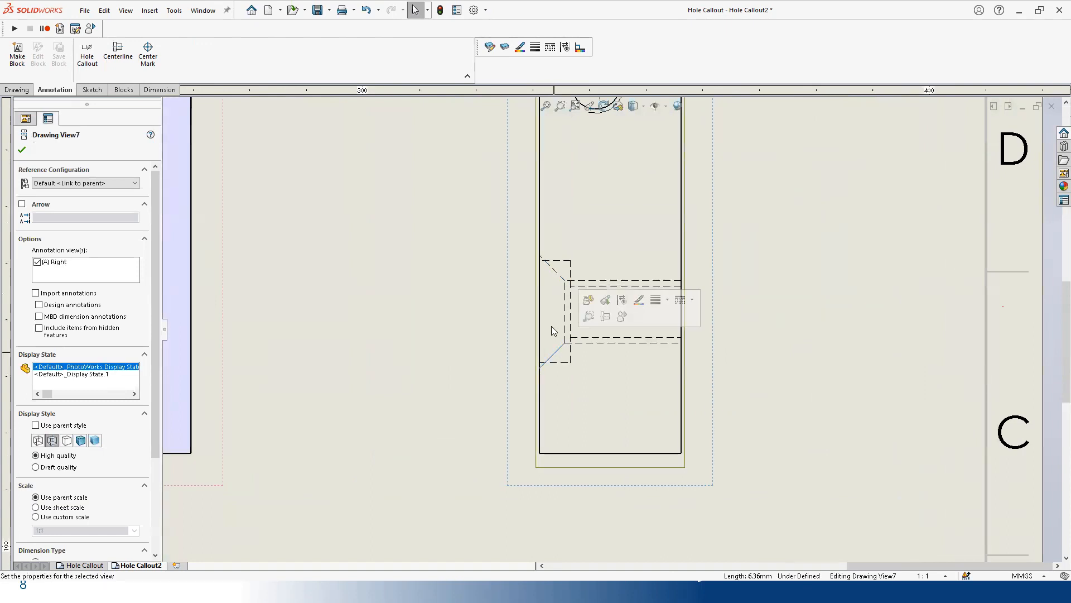
pyautogui.click(570, 279)
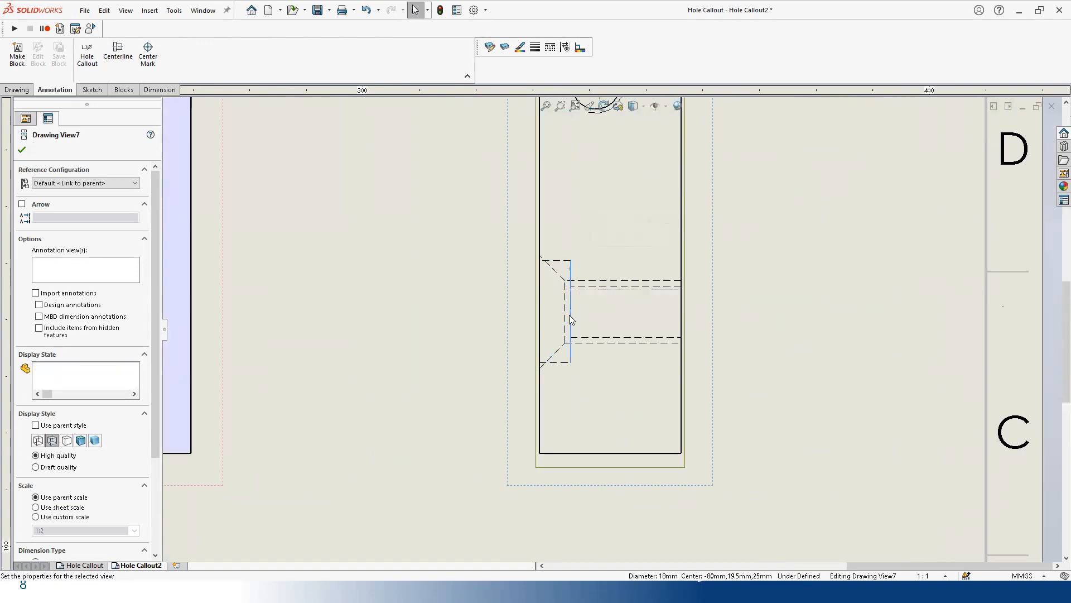
pyautogui.click(568, 362)
pyautogui.scroll(2, 558, 367)
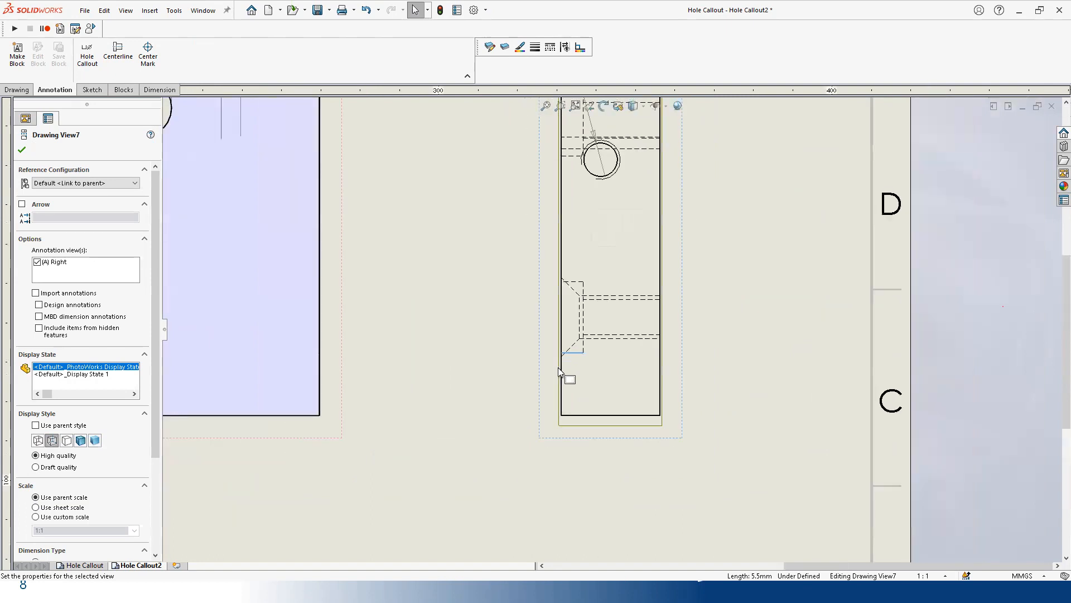
# Step: Close the open Hole Callout drawing and part documents, and switch to the PowerPoint slide show
pyautogui.scroll(3, 560, 372)
pyautogui.click(563, 410)
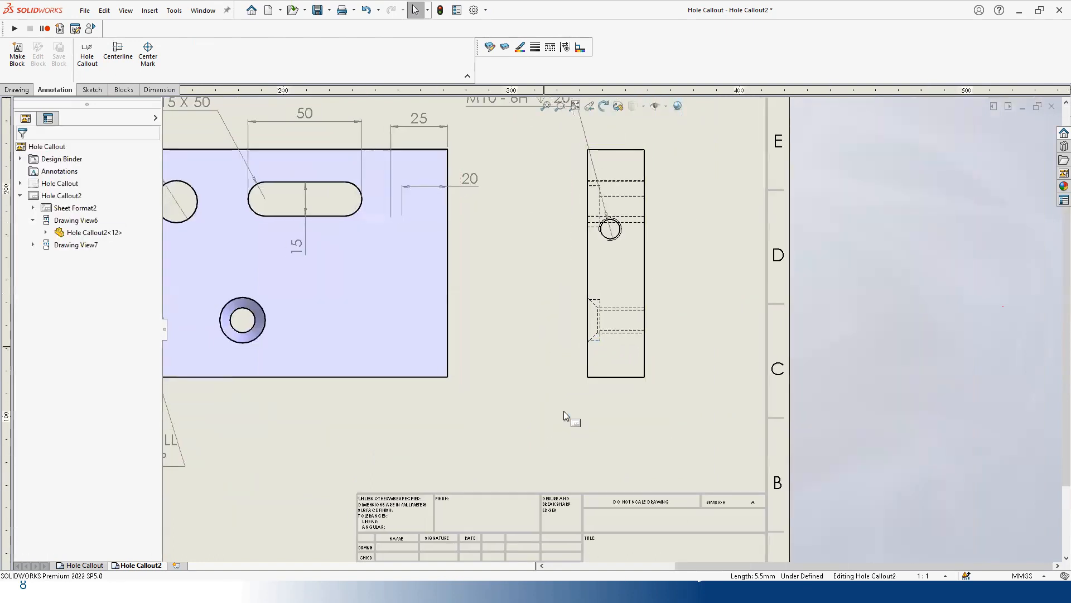
pyautogui.scroll(3, 564, 411)
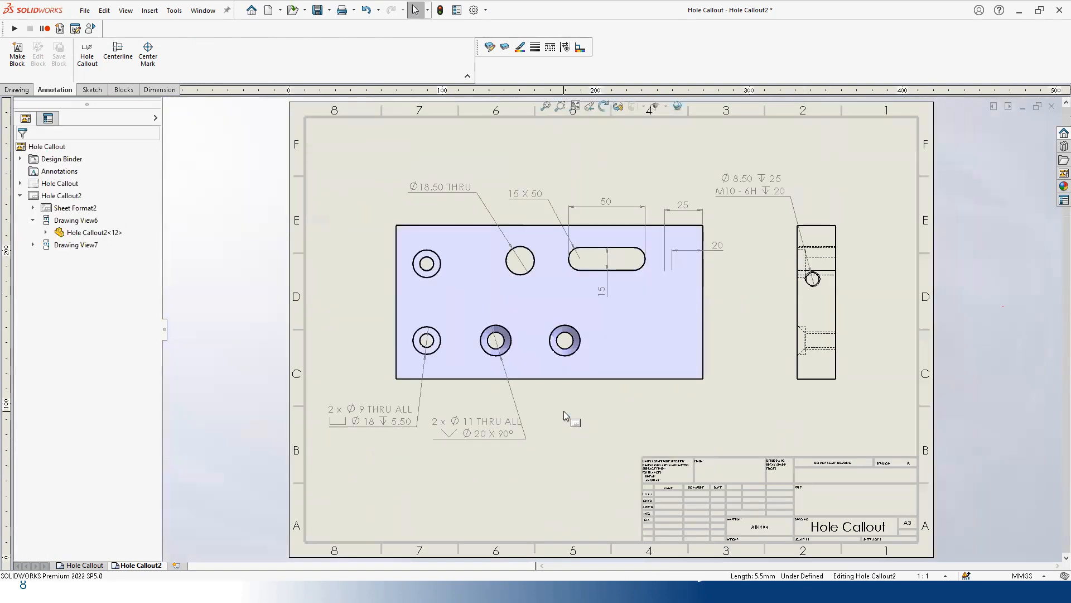
pyautogui.scroll(-2, 563, 411)
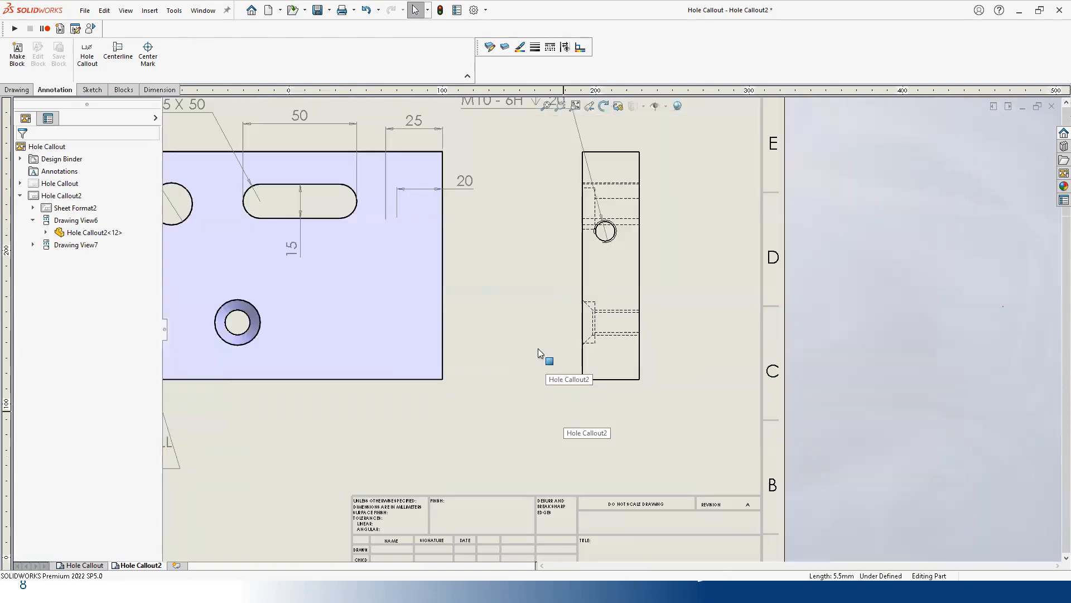
pyautogui.hotkey('ctrl', 'Tab')
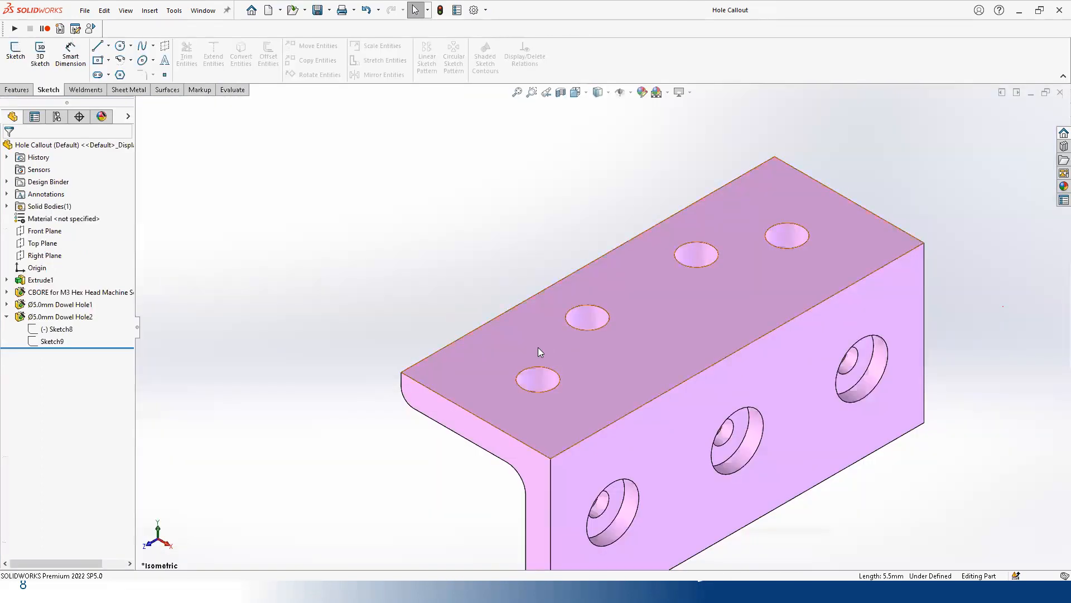
pyautogui.hotkey('ctrl', 'w')
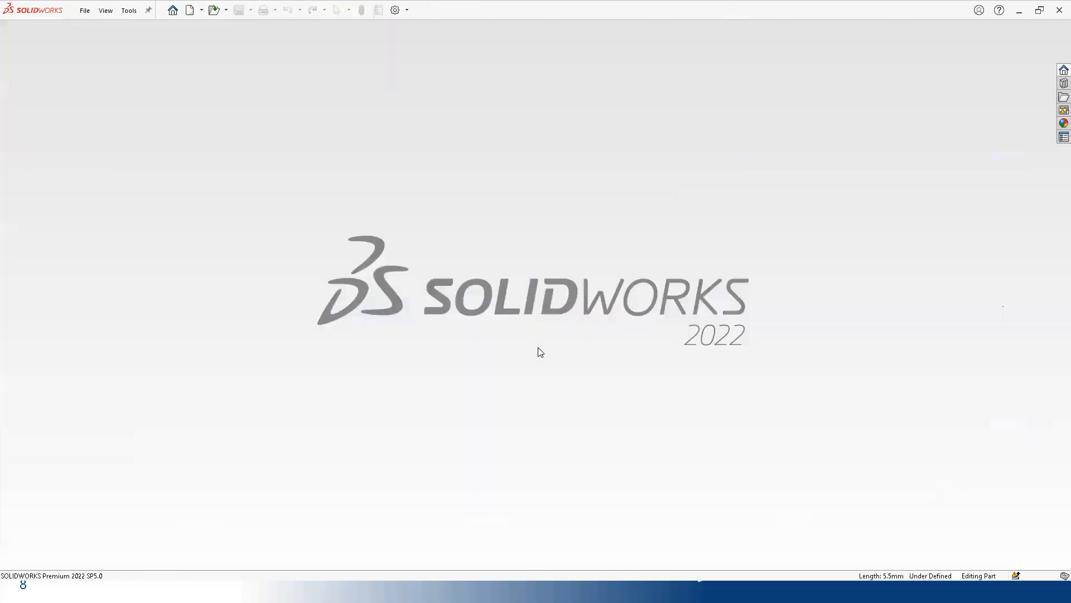
pyautogui.hotkey('alt', 'Tab')
pyautogui.hotkey('alt', 'Tab')
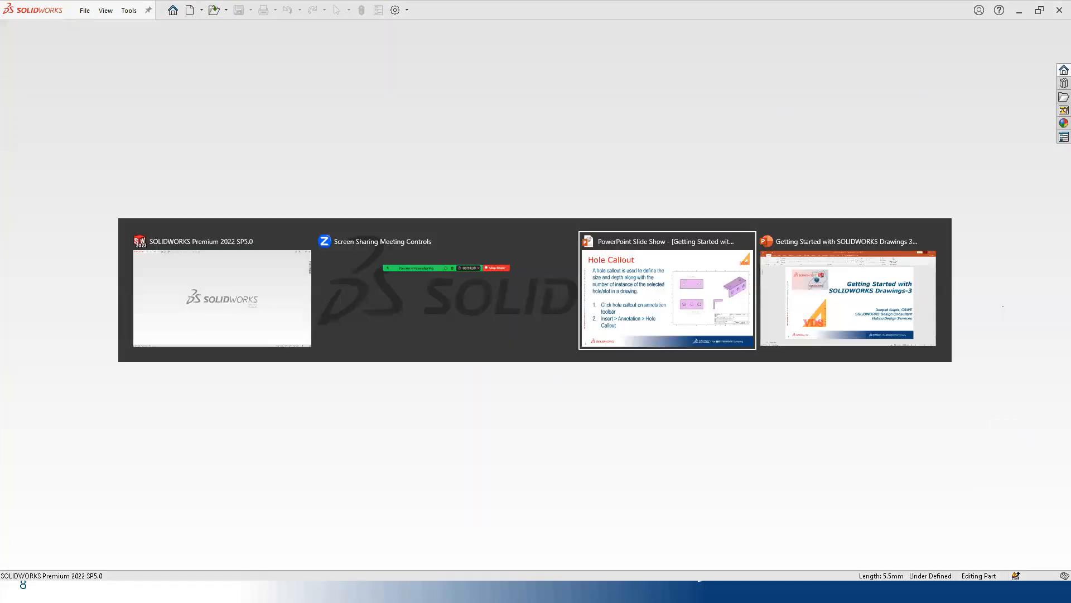
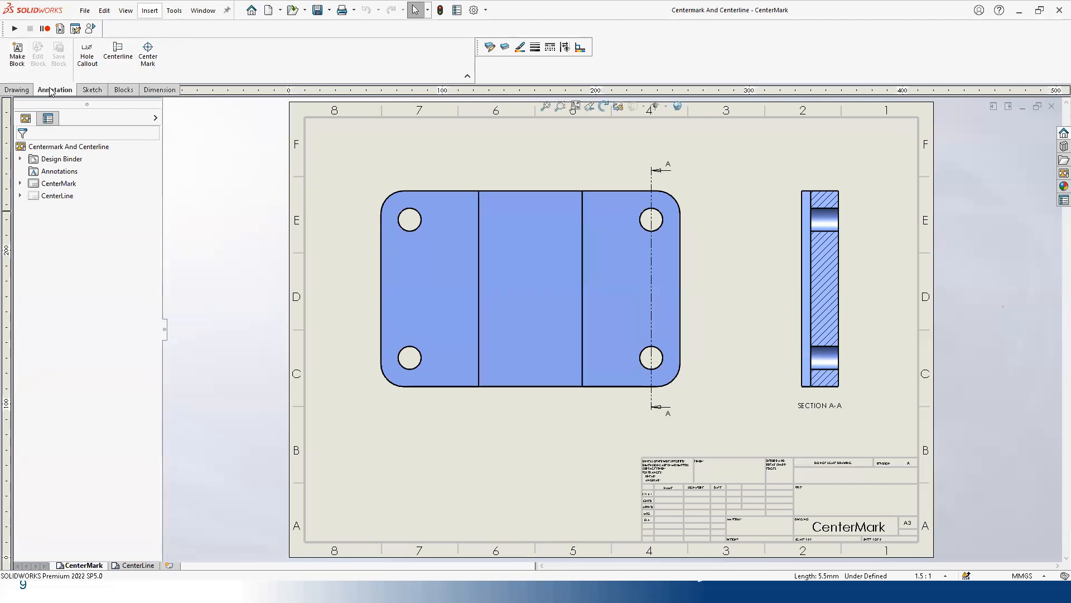
pyautogui.click(148, 11)
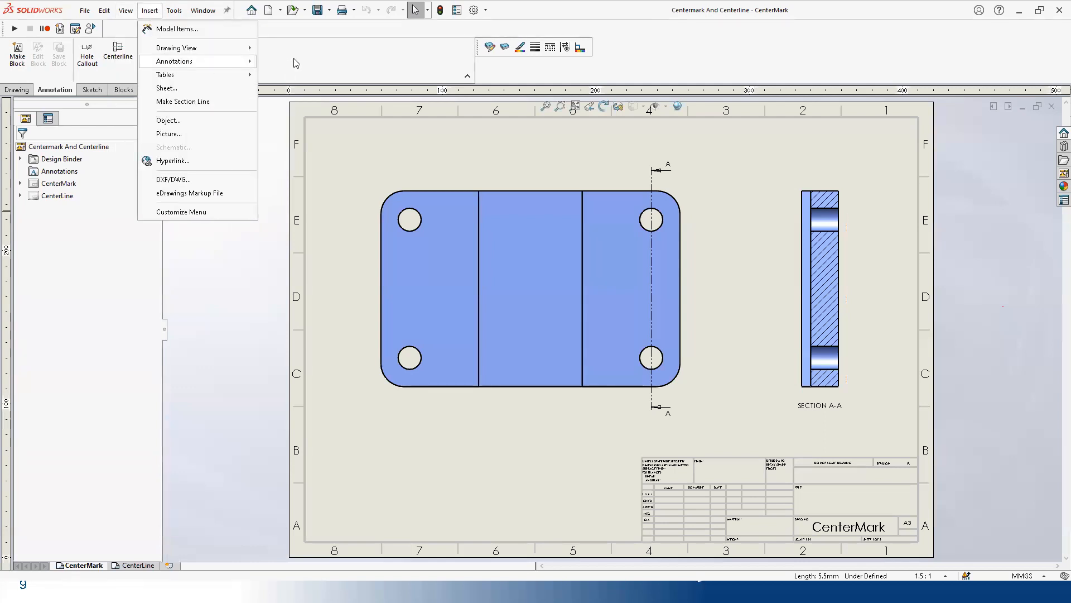
pyautogui.moveTo(170, 63)
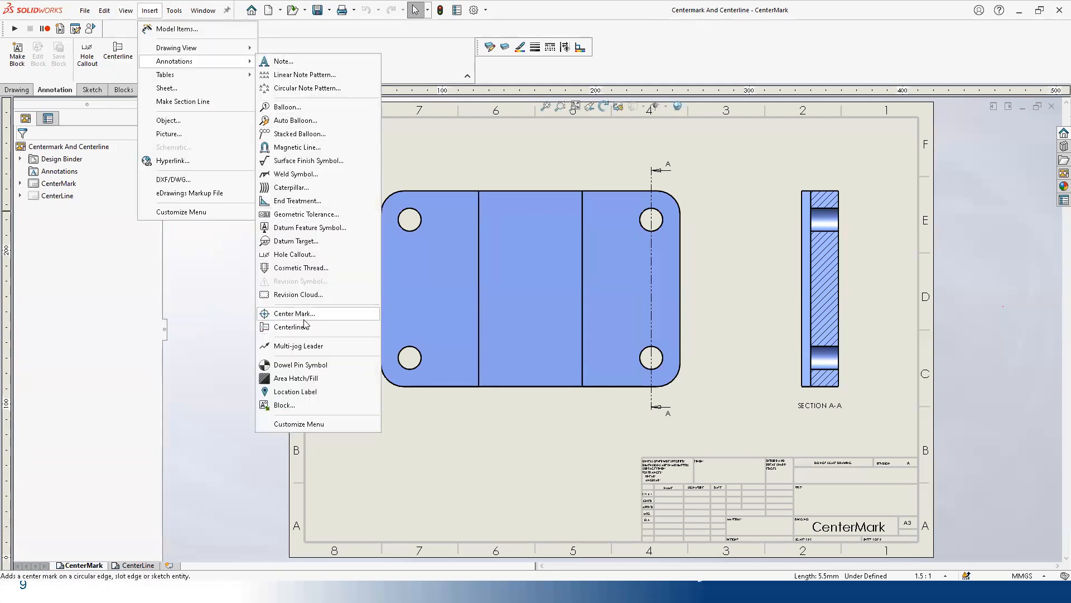
pyautogui.click(234, 332)
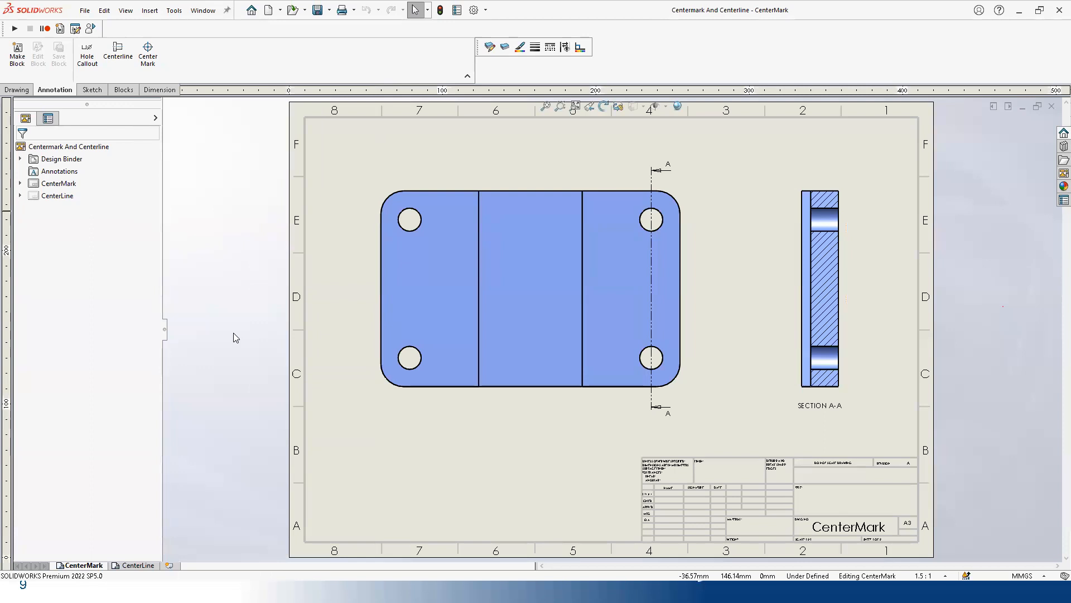
# Step: Add single center marks to the four corner holes of the plate's front view
pyautogui.click(147, 53)
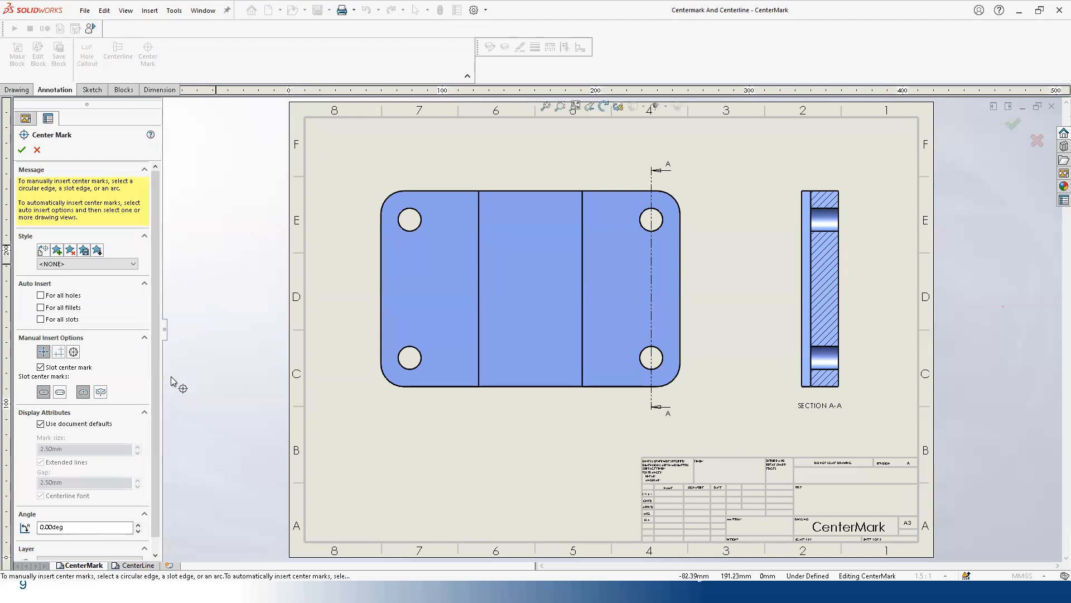
pyautogui.click(59, 352)
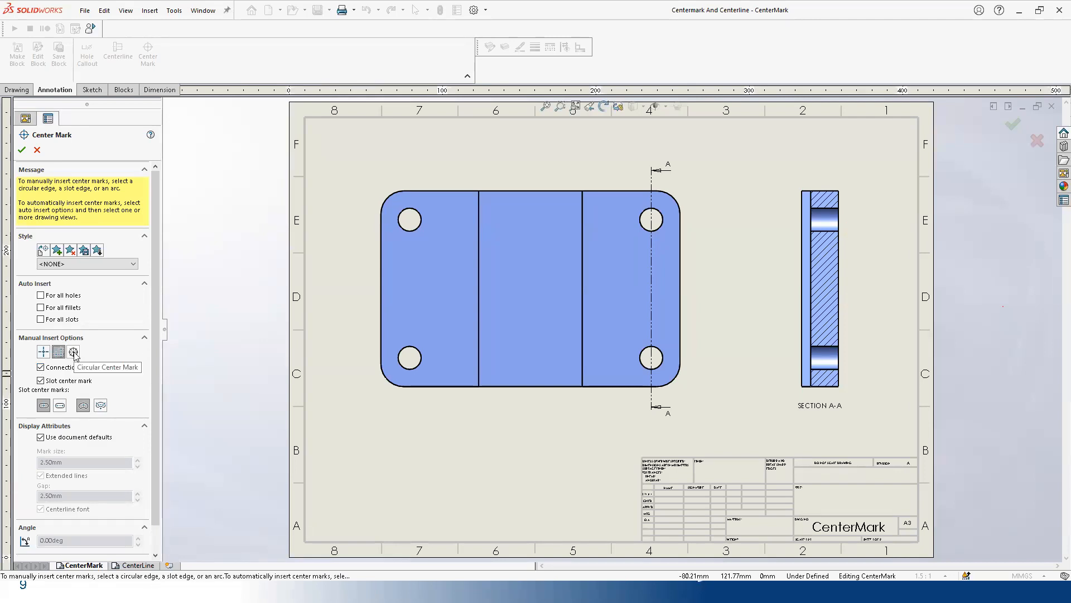
pyautogui.click(45, 351)
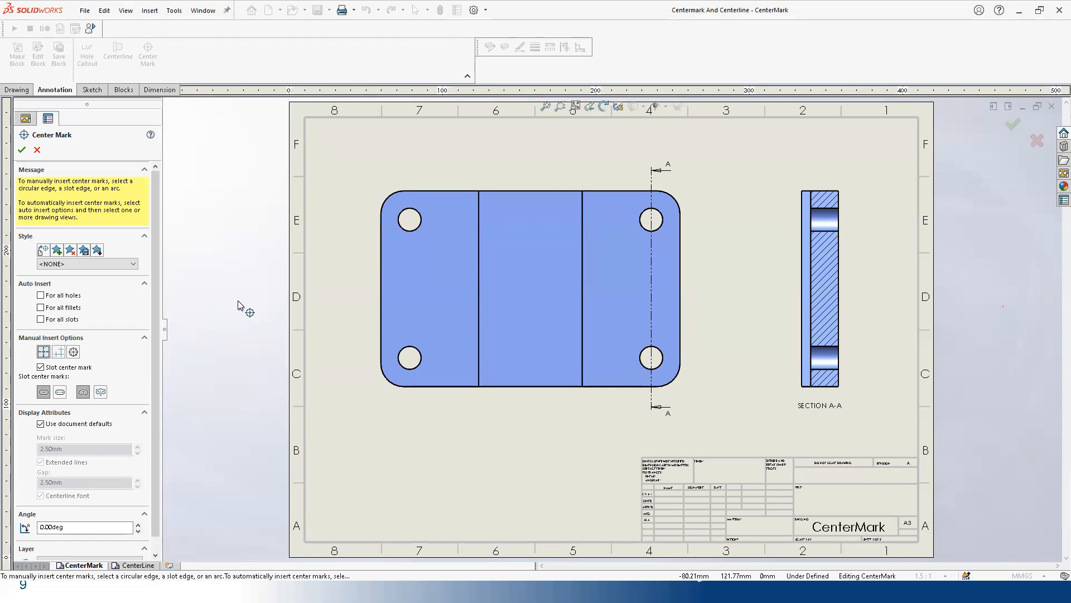
pyautogui.click(419, 227)
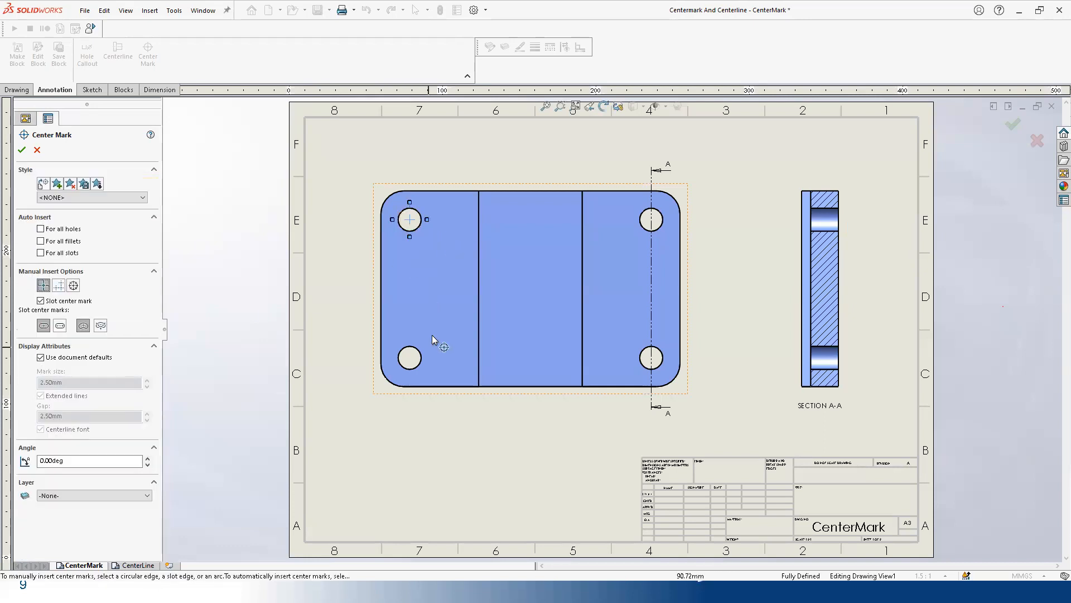
pyautogui.click(420, 364)
pyautogui.click(651, 367)
pyautogui.click(658, 229)
pyautogui.press('Escape')
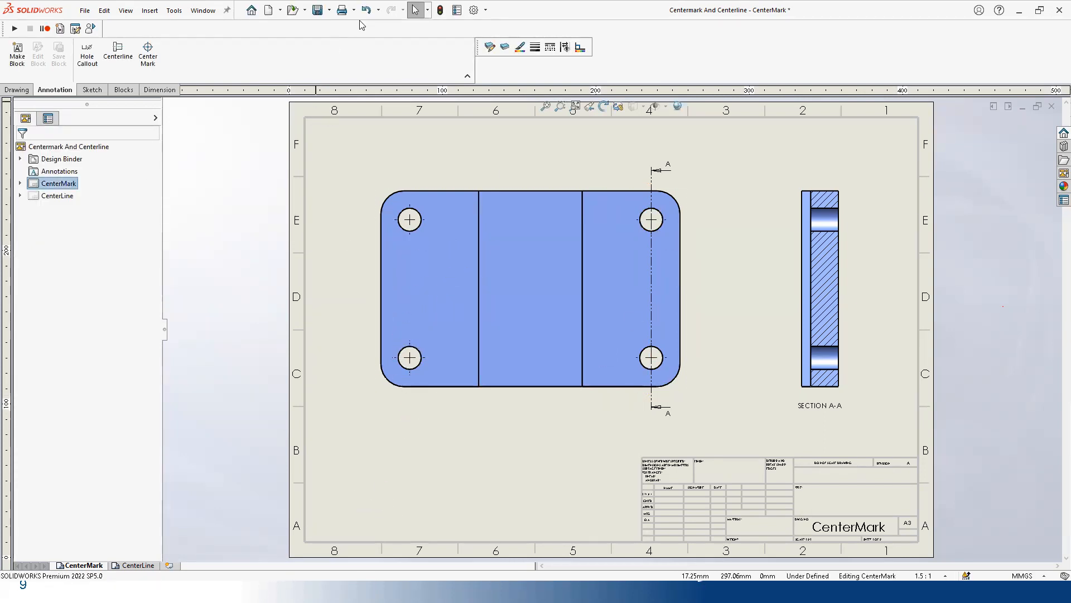
# Step: Delete the single center marks from all four plate holes
pyautogui.click(412, 222)
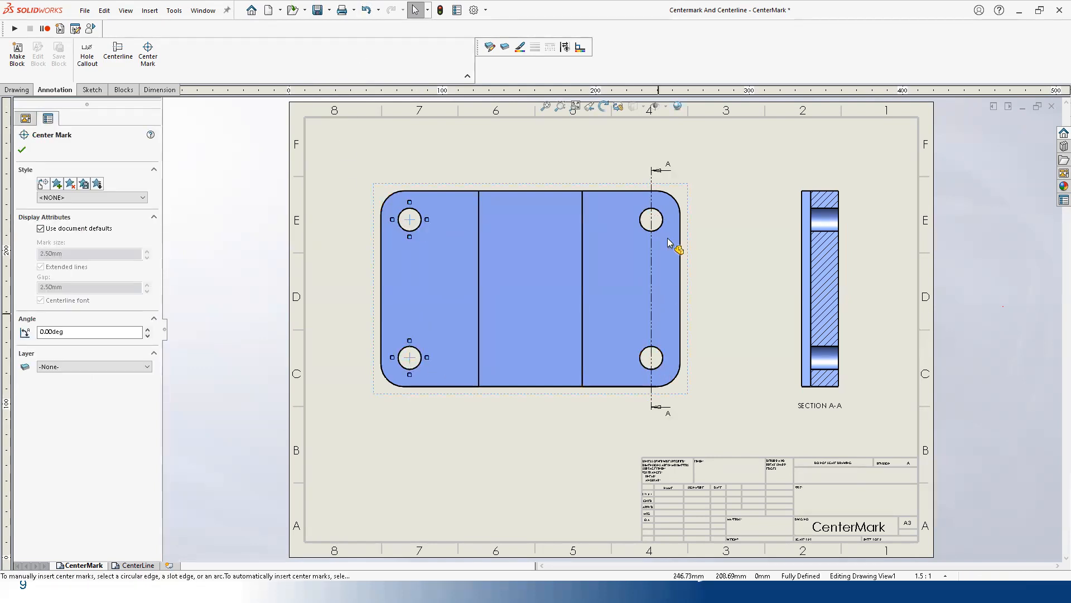
pyautogui.click(321, 435)
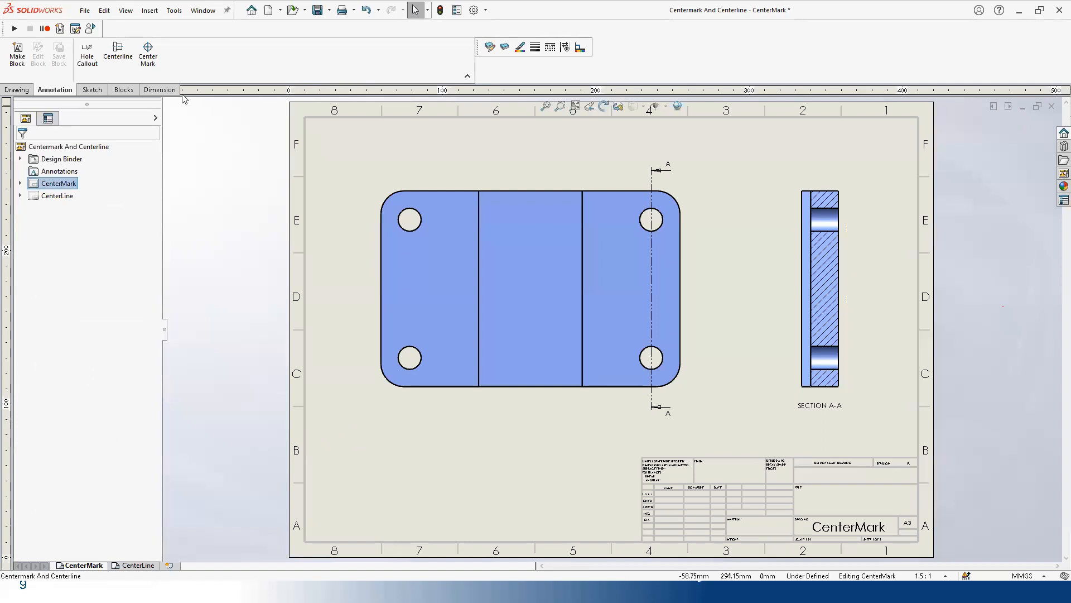
# Step: Add linear center marks with connection lines joining the four corner holes of the plate
pyautogui.click(148, 53)
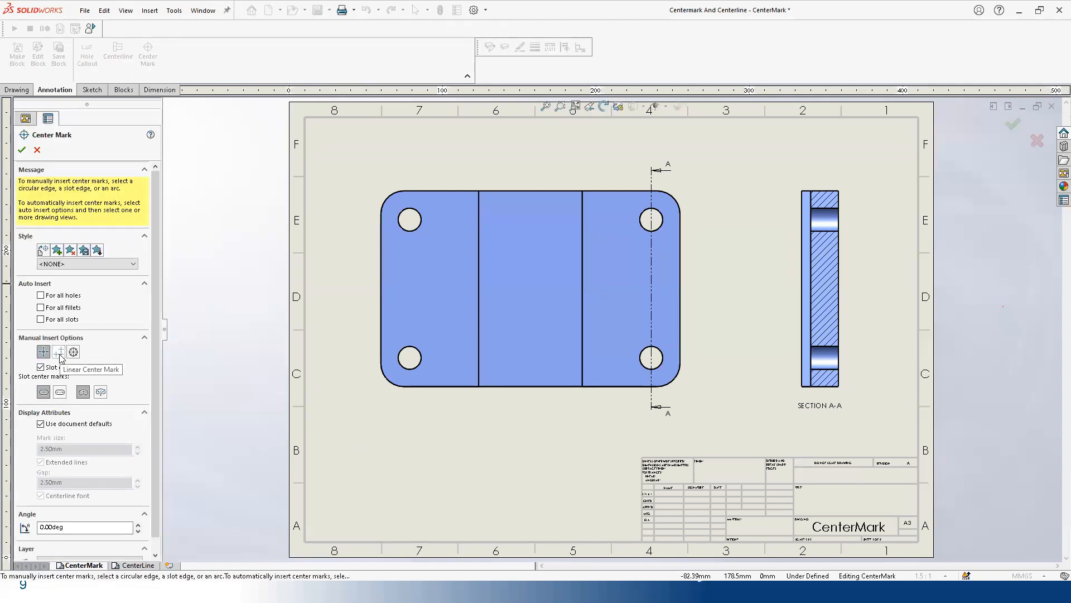
pyautogui.click(59, 352)
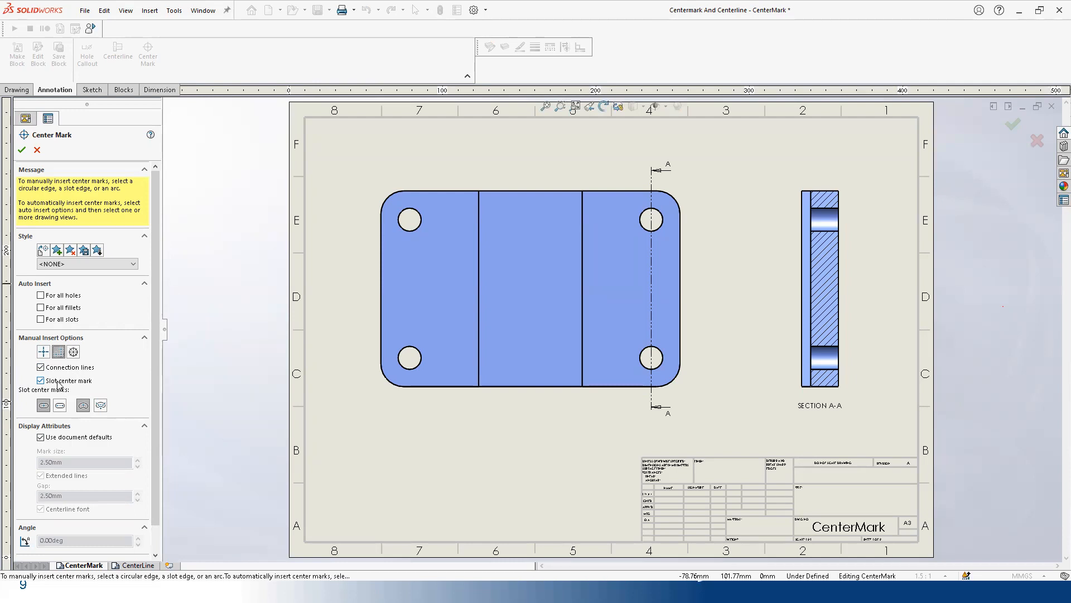
pyautogui.click(421, 226)
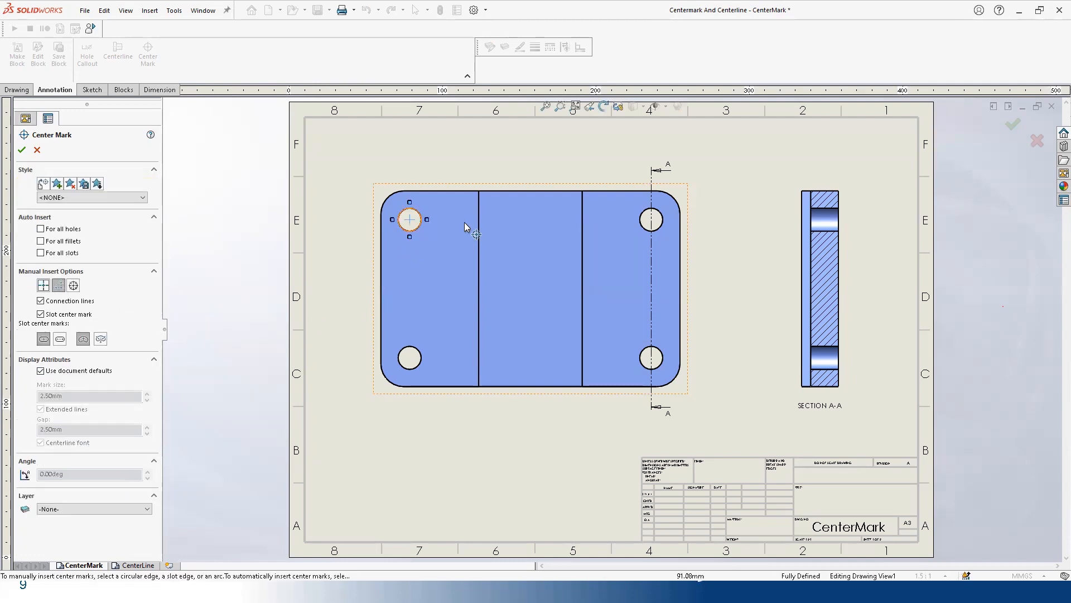
pyautogui.click(644, 229)
pyautogui.click(646, 347)
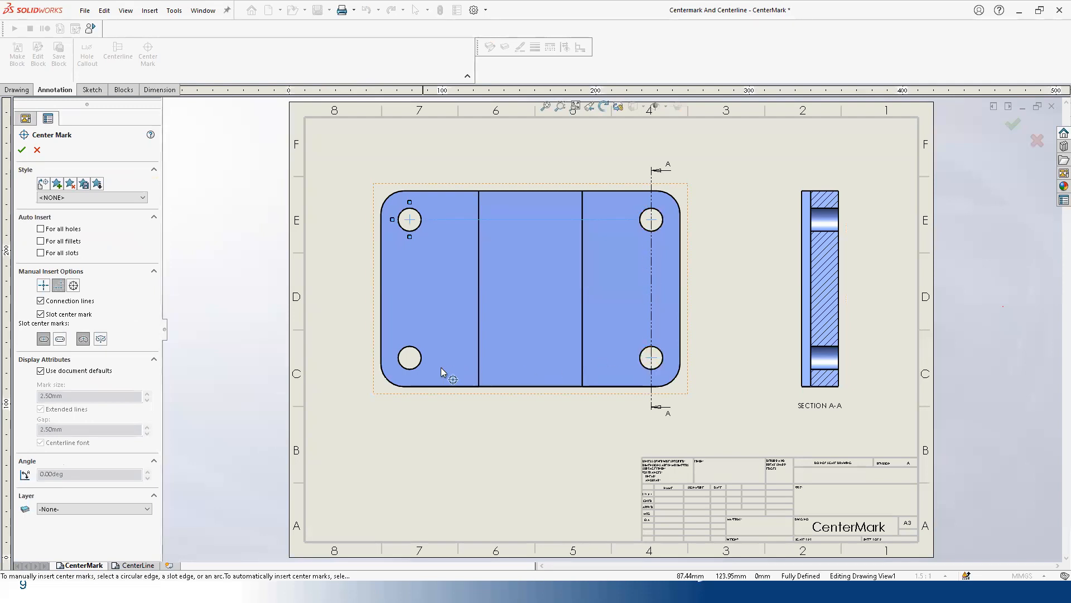
pyautogui.click(411, 365)
pyautogui.press('Escape')
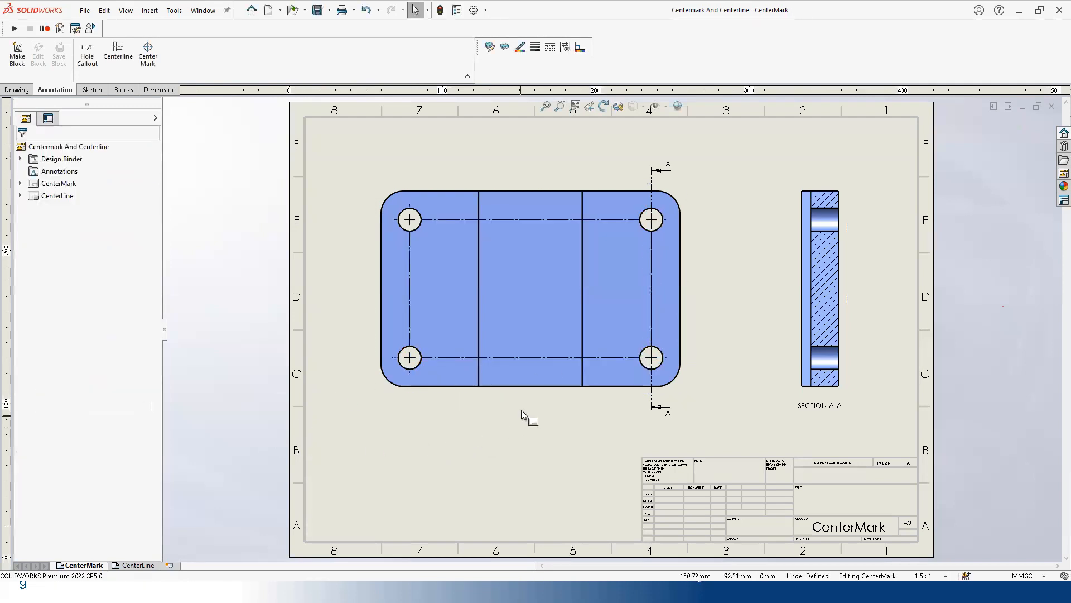
# Step: Set the plate view's display style to Hidden Lines Removed
pyautogui.click(521, 397)
pyautogui.click(71, 523)
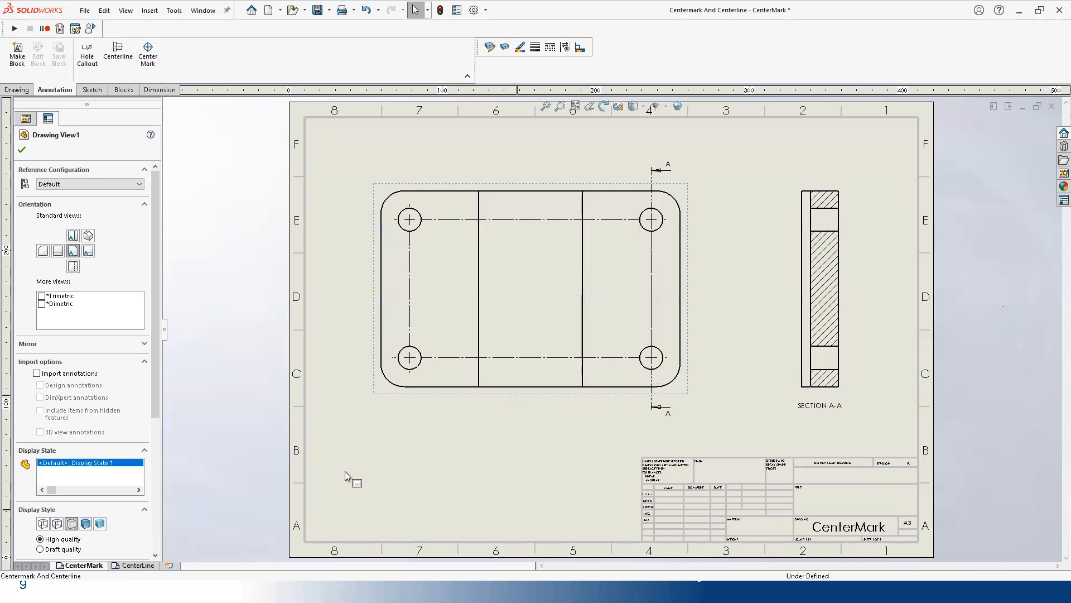
pyautogui.click(352, 475)
pyautogui.scroll(-2, 510, 399)
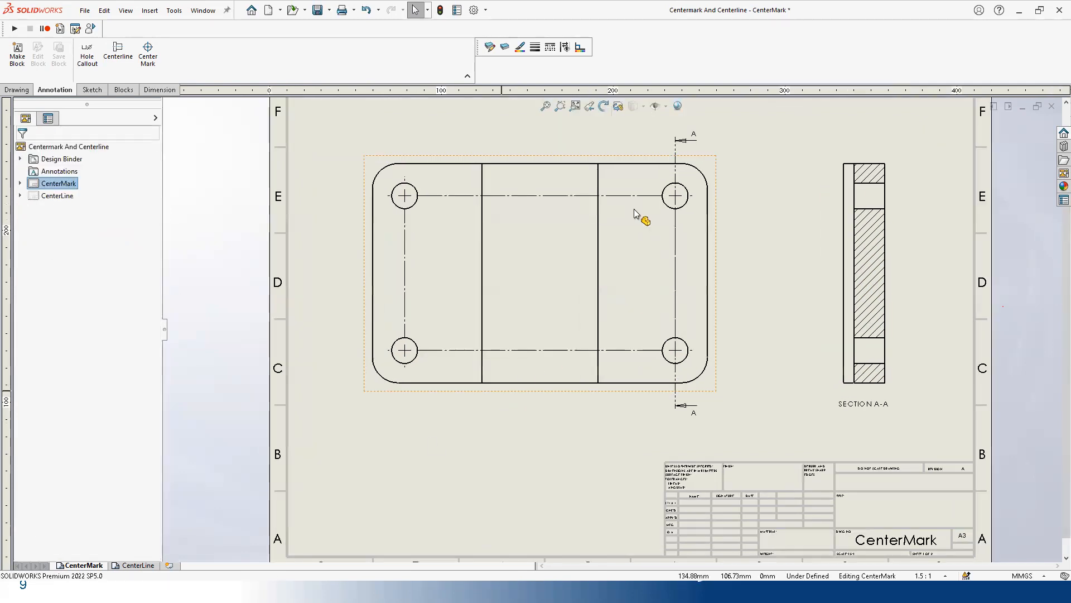
# Step: Inspect the properties of the linear center mark set, and delete the center marks and connection lines from the four holes
pyautogui.click(404, 237)
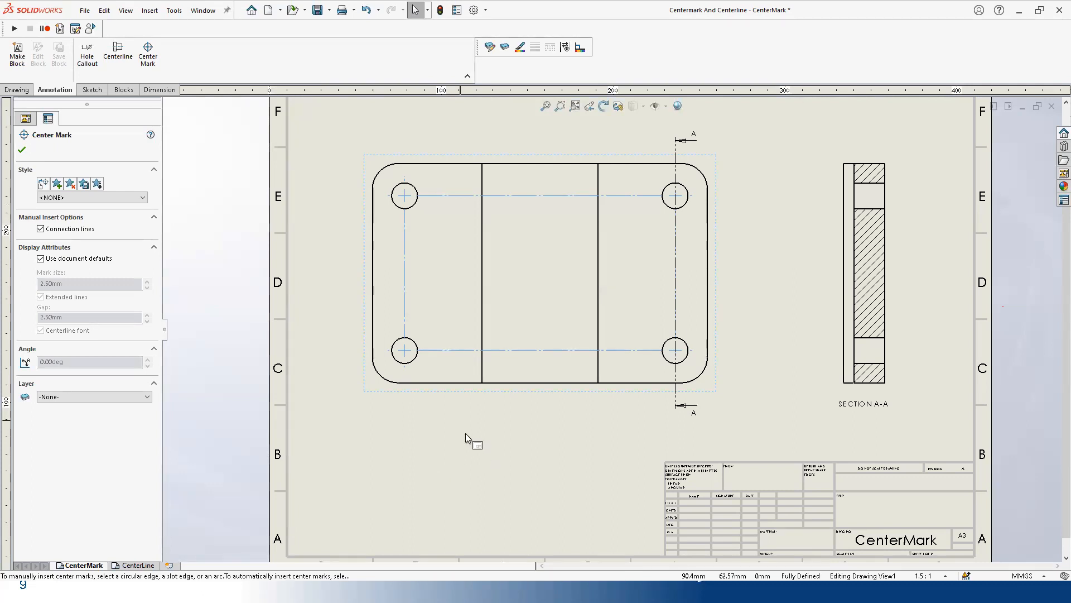
pyautogui.press('Escape')
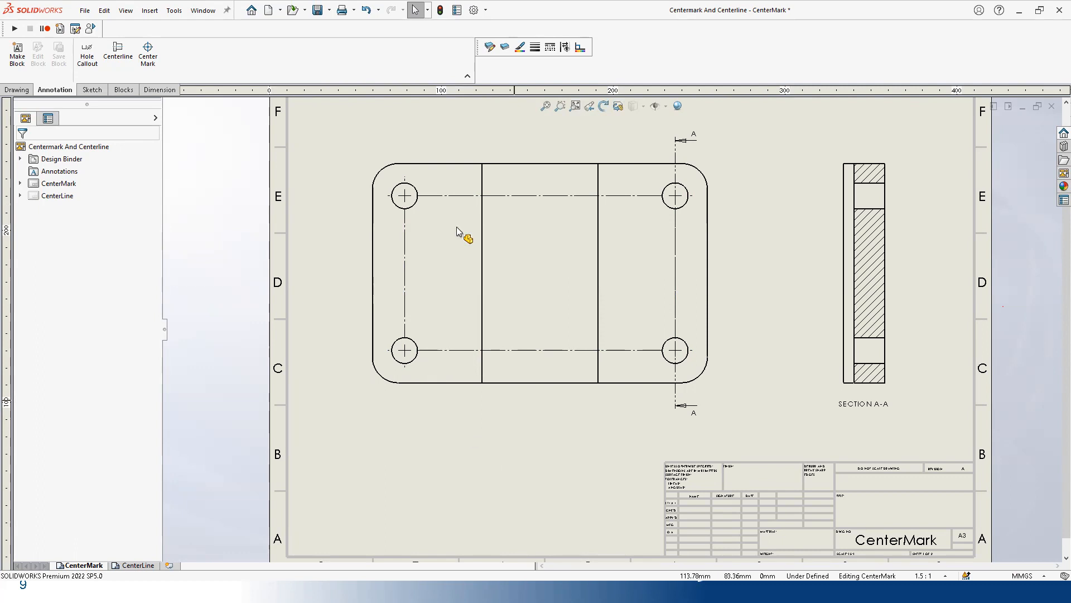
pyautogui.click(404, 195)
pyautogui.press('Delete')
pyautogui.click(395, 346)
pyautogui.press('Delete')
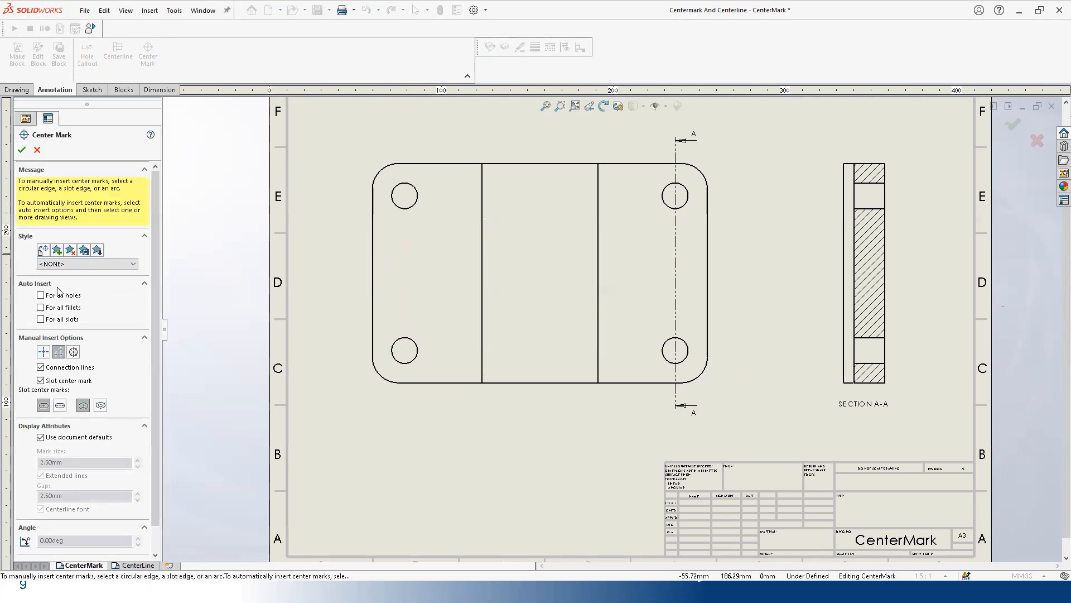
# Step: Insert center marks automatically for all holes in the plate's front view
pyautogui.click(55, 296)
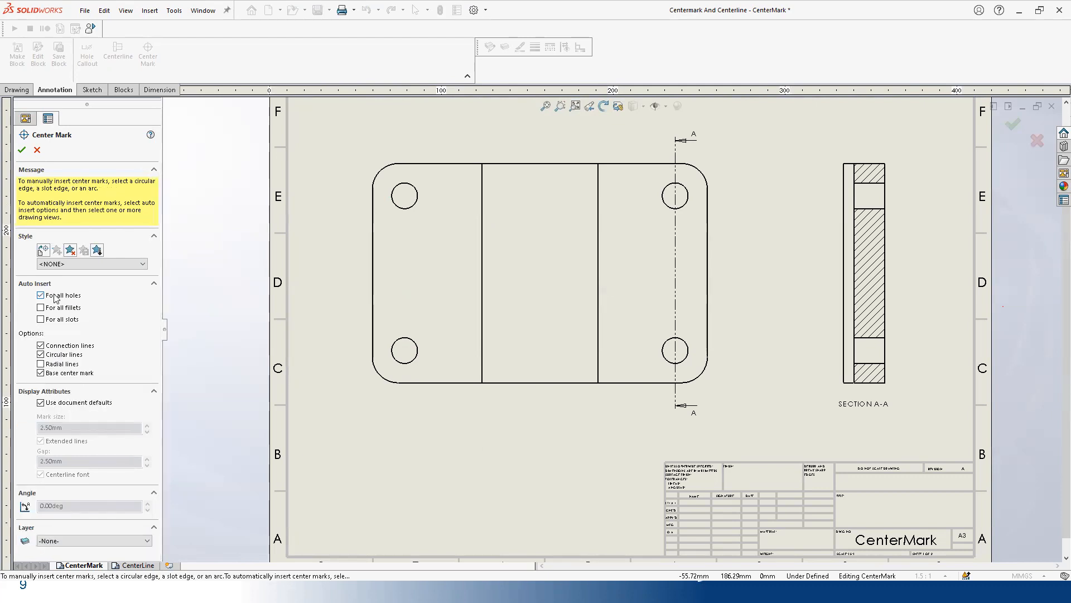
pyautogui.click(415, 231)
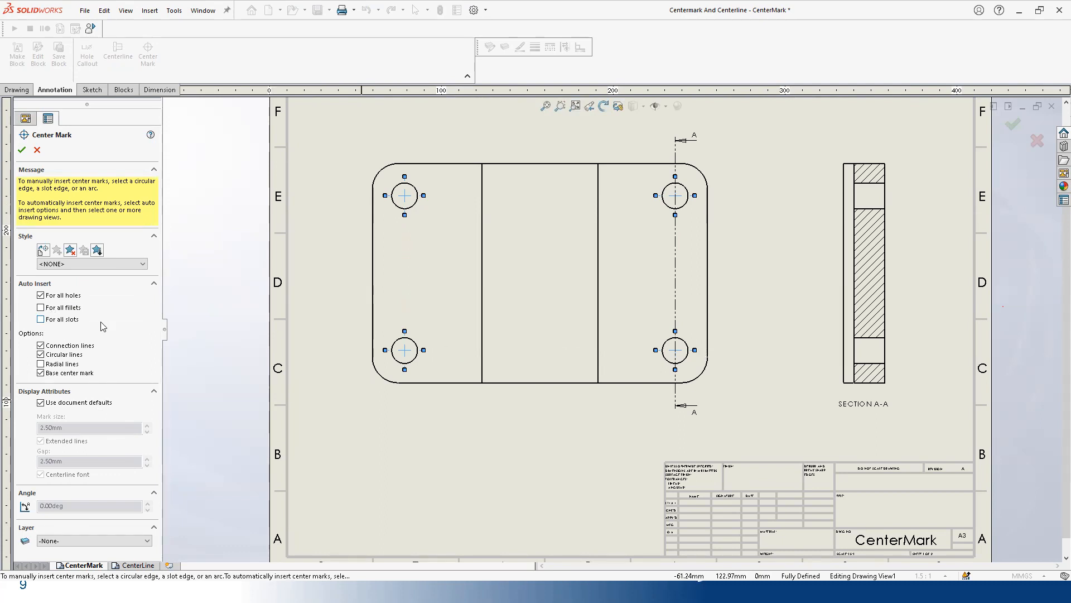
pyautogui.press('Return')
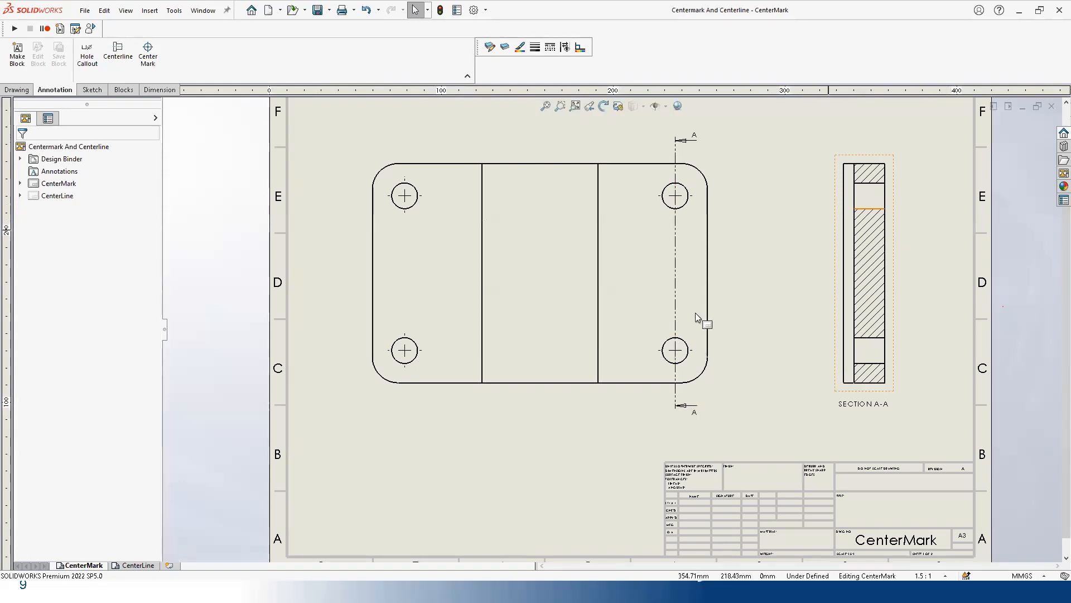
# Step: Insert centerlines automatically through both holes of Section A-A using the Centerline command's Select View option
pyautogui.moveTo(573, 208); pyautogui.dragTo(524, 208, button='middle')
pyautogui.moveTo(628, 454); pyautogui.dragTo(589, 470, button='middle')
pyautogui.moveTo(594, 433); pyautogui.dragTo(577, 437, button='middle')
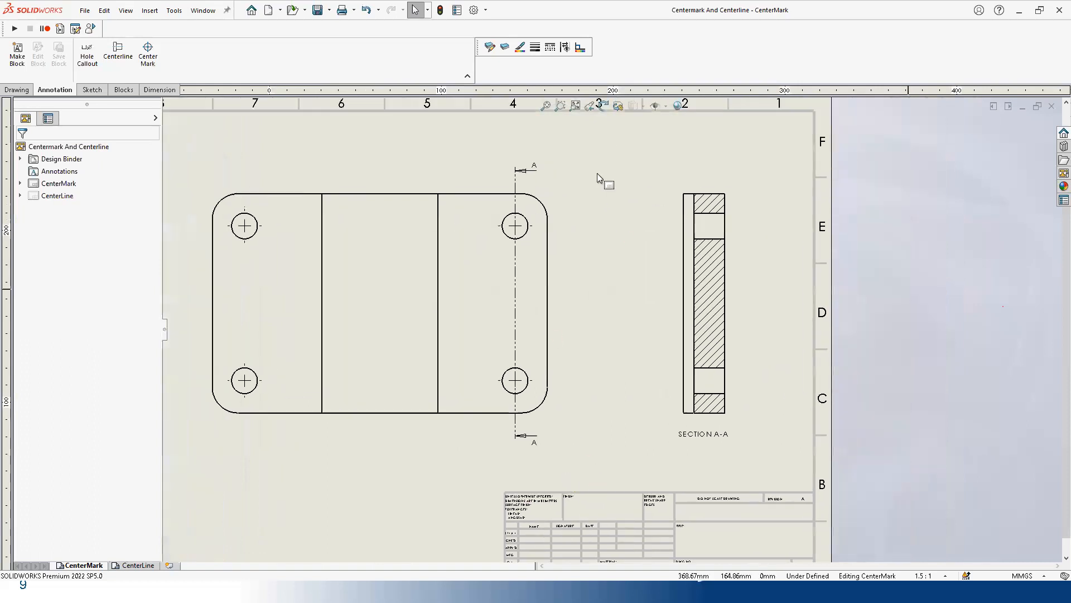
pyautogui.scroll(-3, 591, 192)
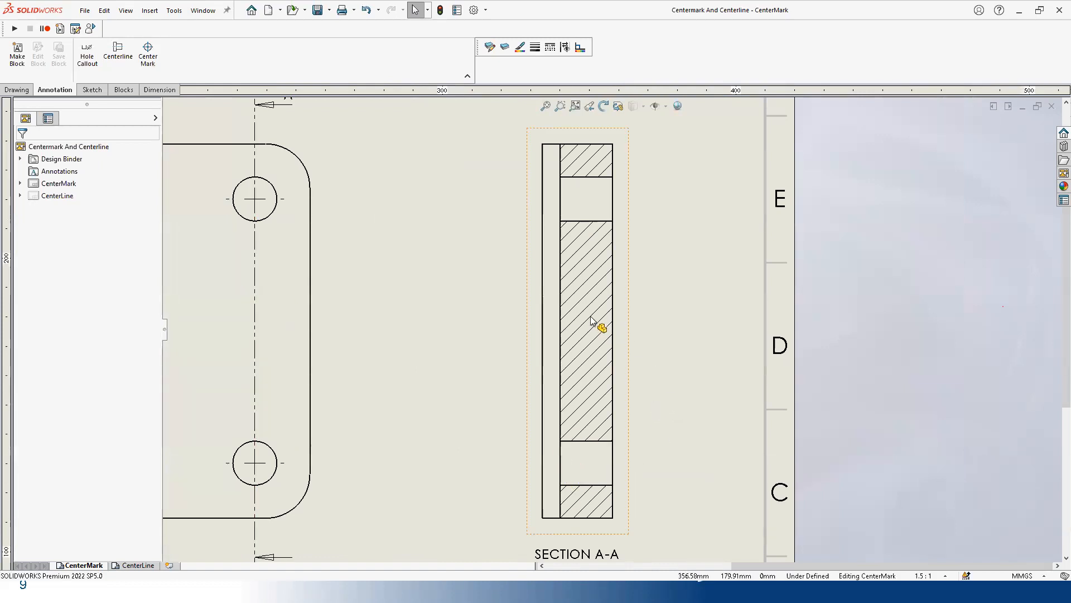
pyautogui.click(114, 53)
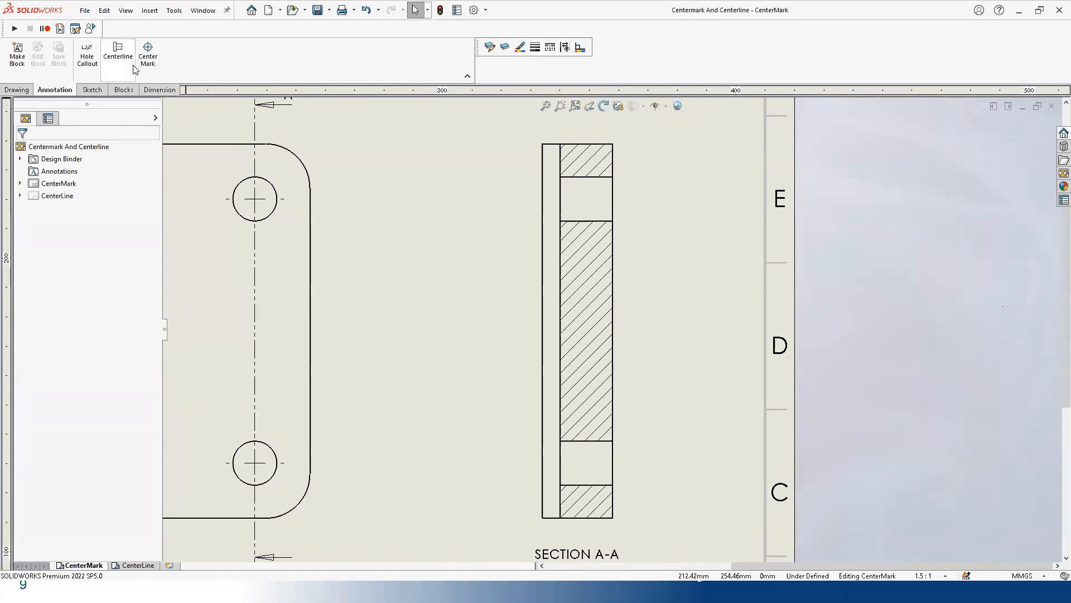
pyautogui.click(46, 258)
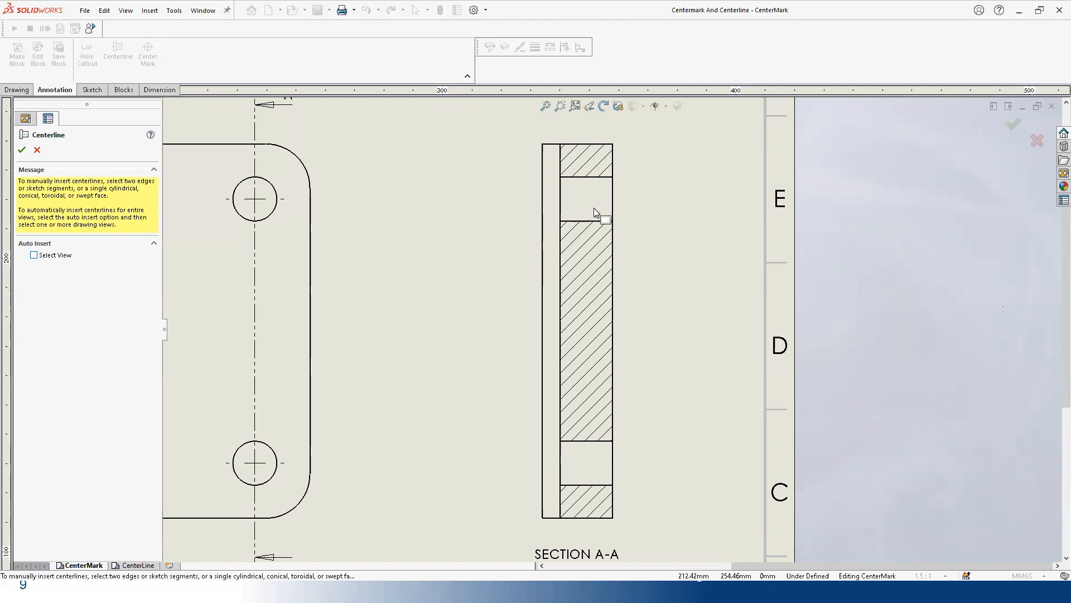
pyautogui.click(578, 200)
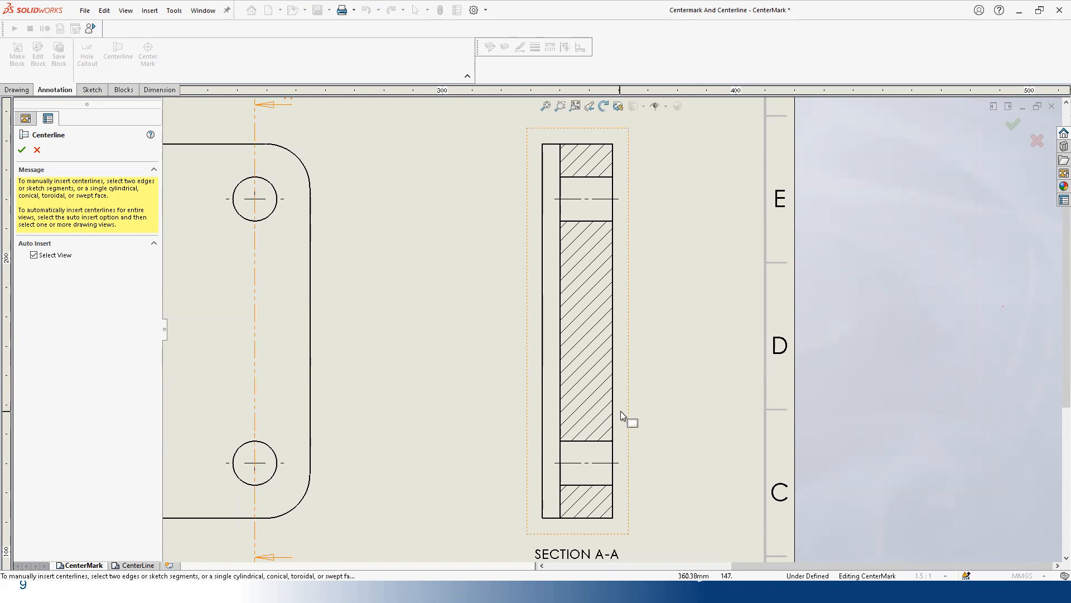
# Step: Finish the Centerline command and activate the CenterLine sheet
pyautogui.scroll(3, 490, 449)
pyautogui.press('Escape')
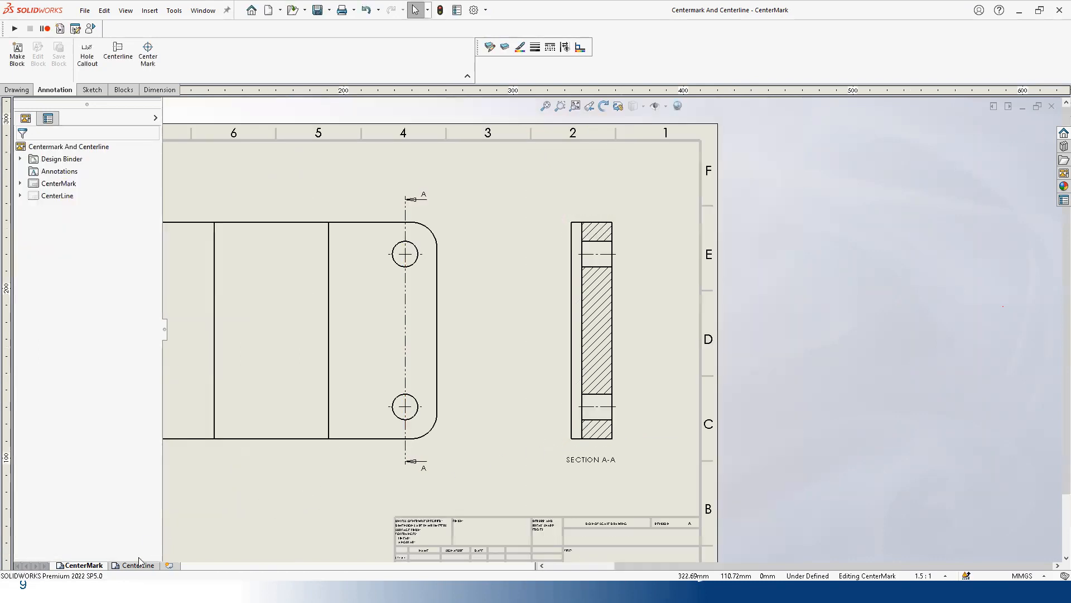
pyautogui.press('f')
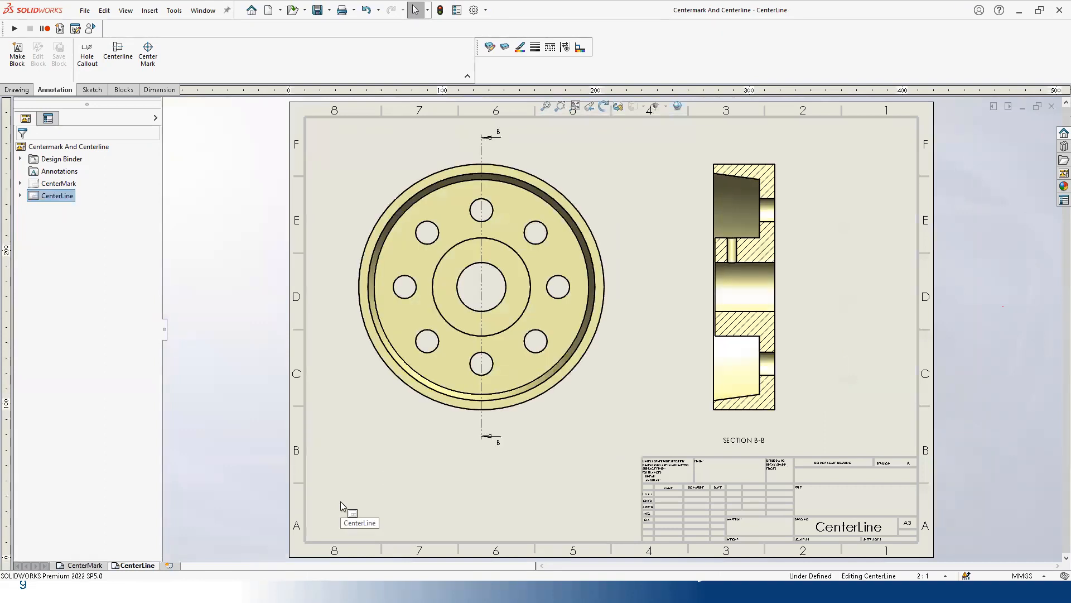
# Step: Try inserting center marks automatically for all holes in the wheel's front view, with connection lines, circular lines and base center mark
pyautogui.click(148, 53)
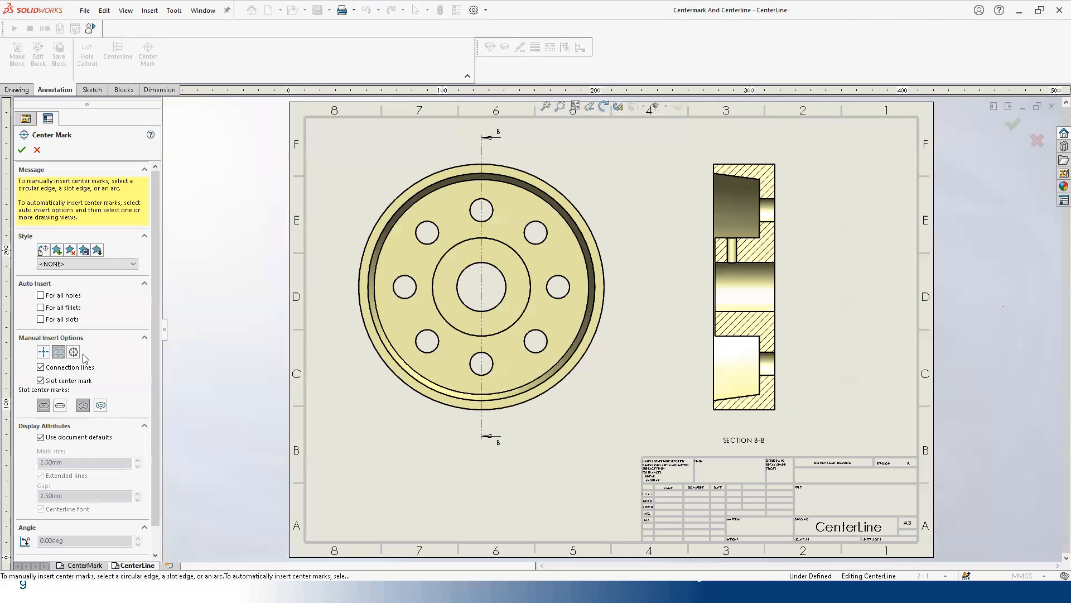
pyautogui.click(75, 351)
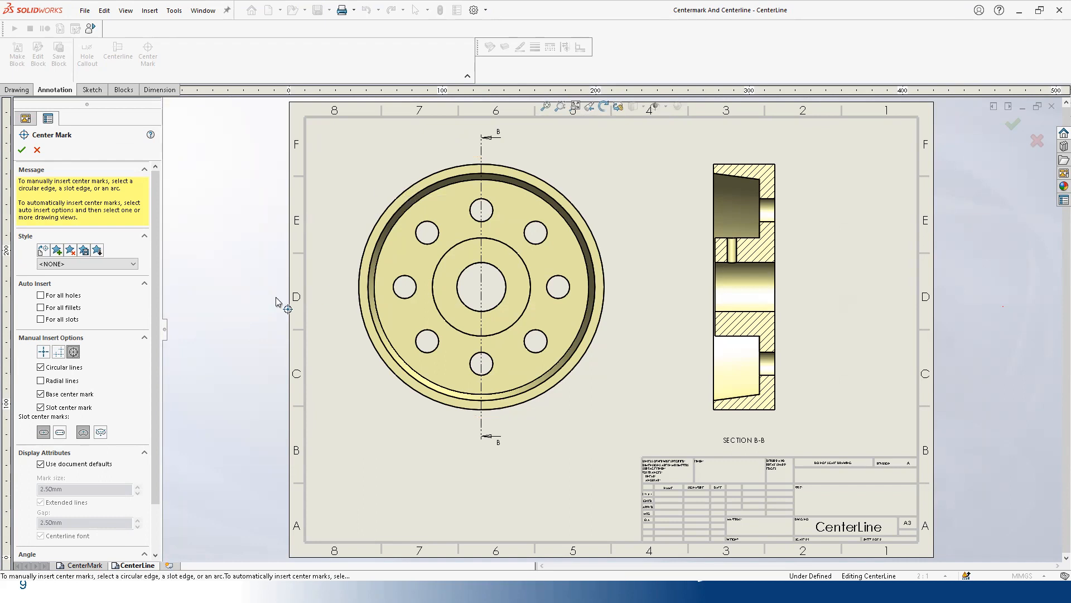
pyautogui.click(43, 353)
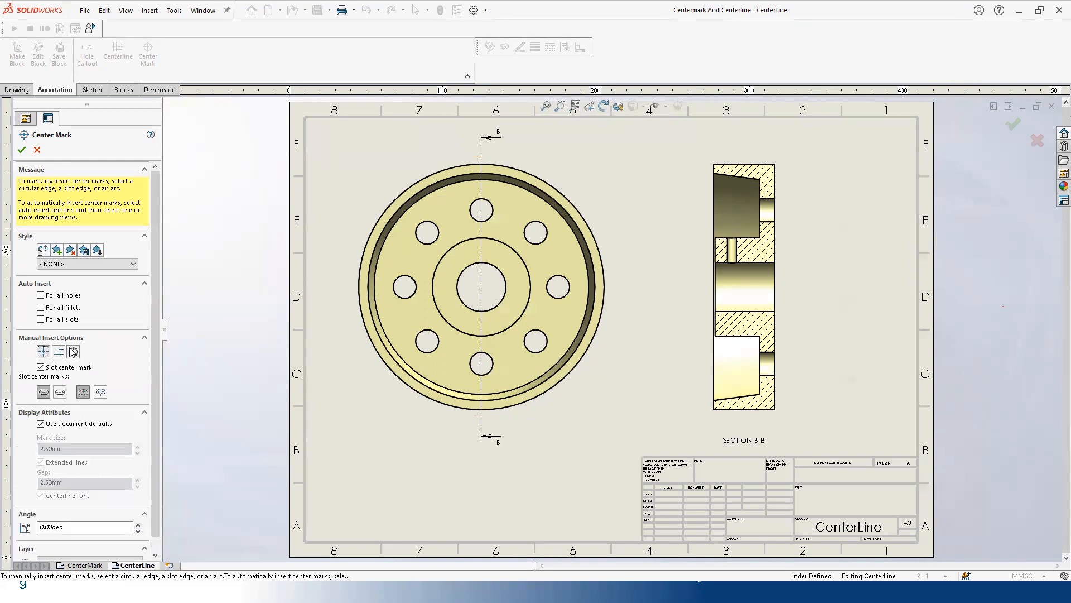
pyautogui.click(73, 297)
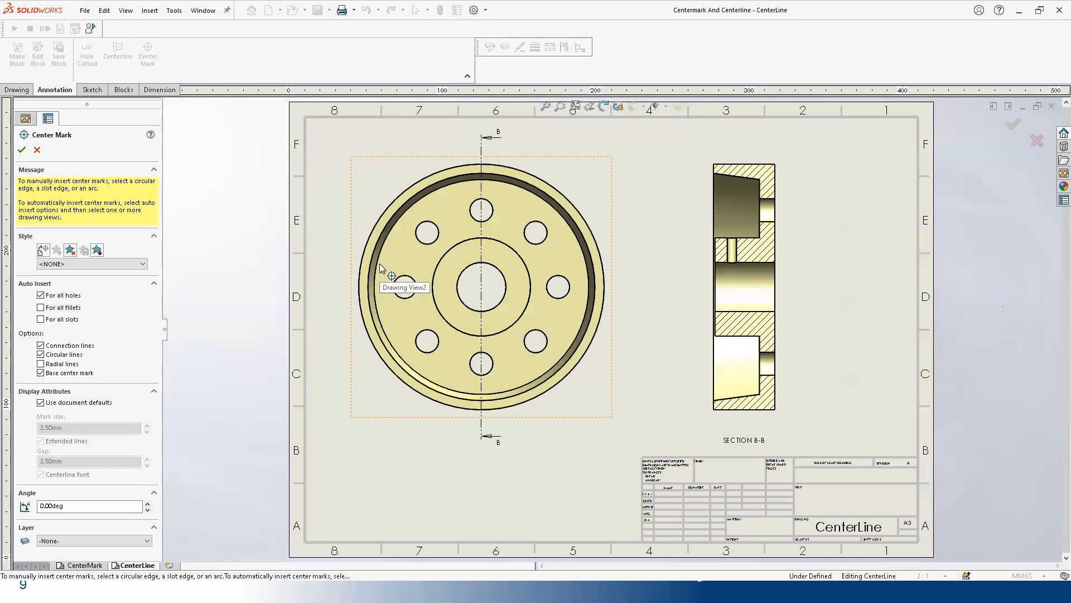
pyautogui.click(397, 262)
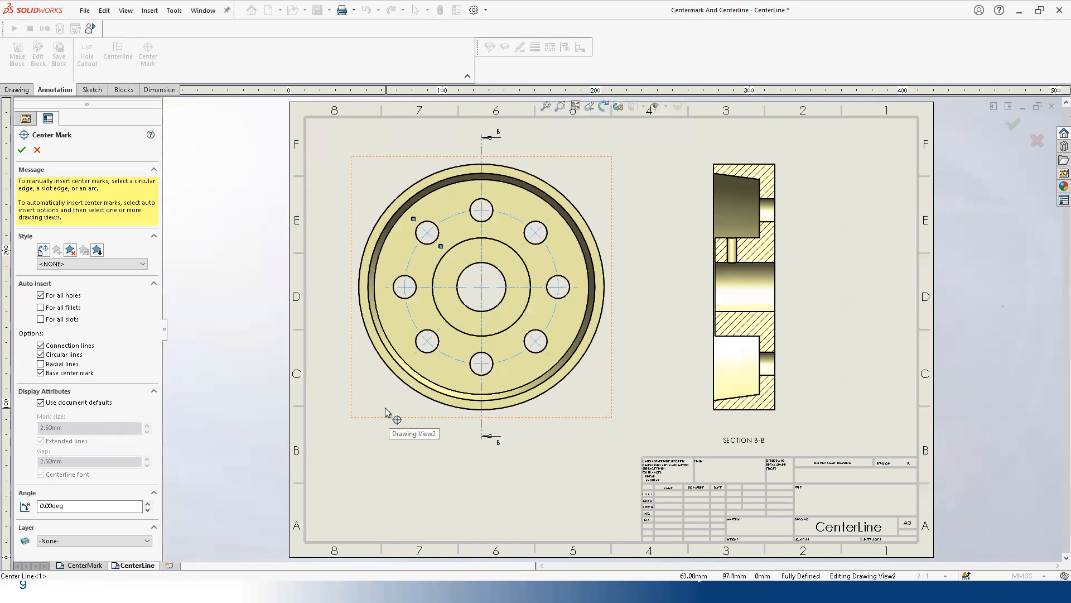
pyautogui.press('Escape')
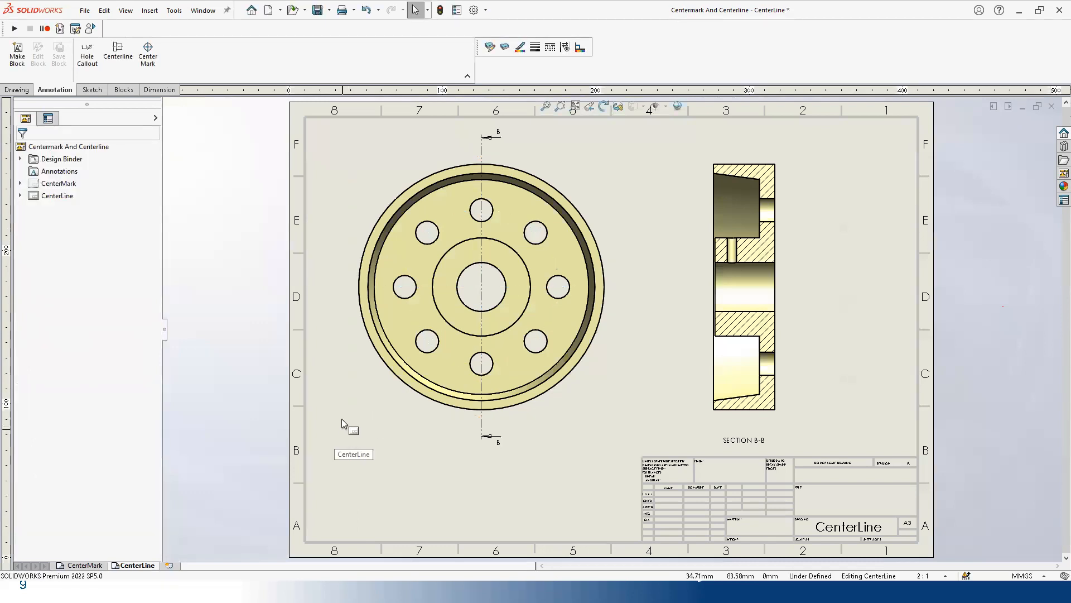
# Step: Add a circular center mark with circular lines and base mark to a bolt hole and propagate it to the whole hole pattern
pyautogui.click(148, 53)
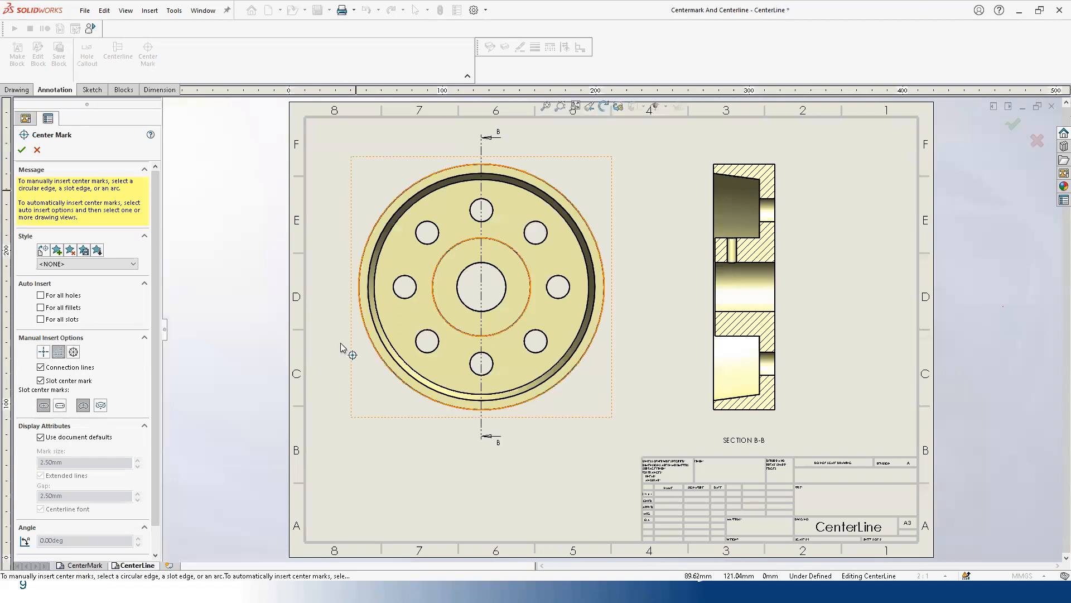
pyautogui.click(73, 352)
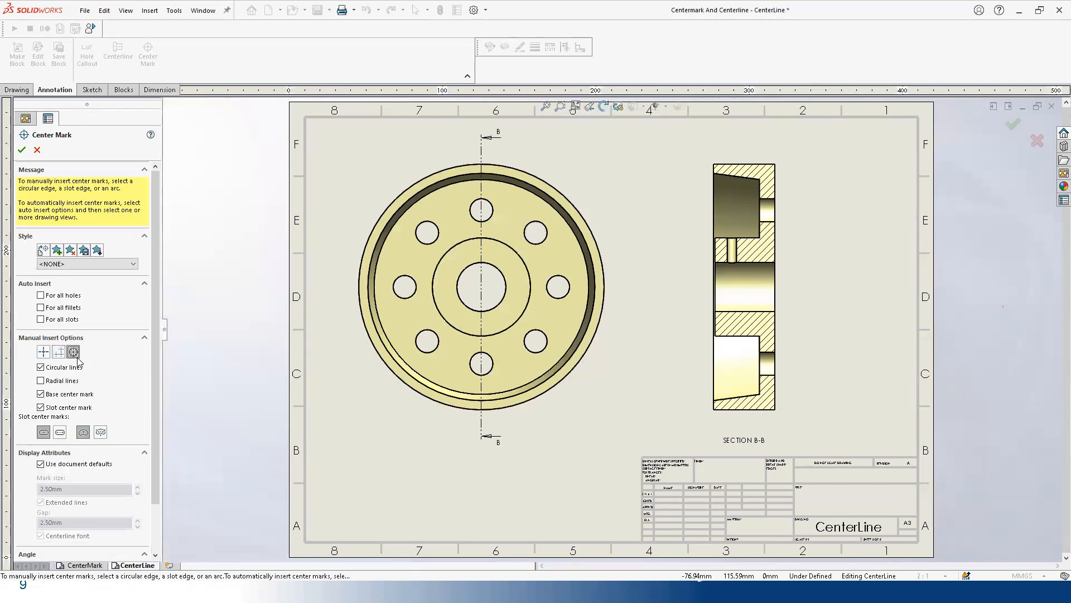
pyautogui.click(439, 231)
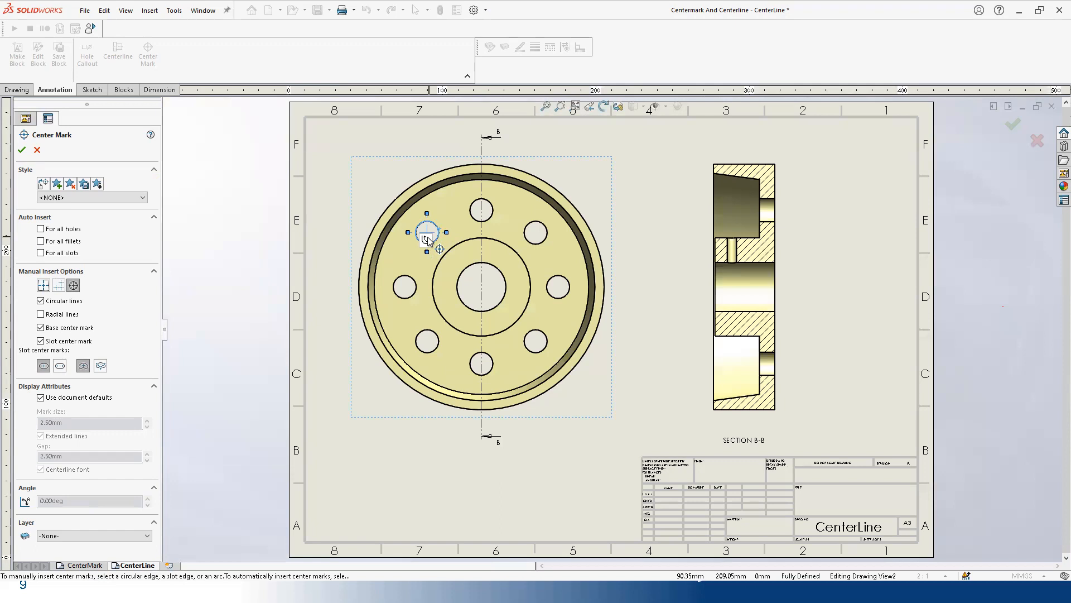
pyautogui.click(428, 240)
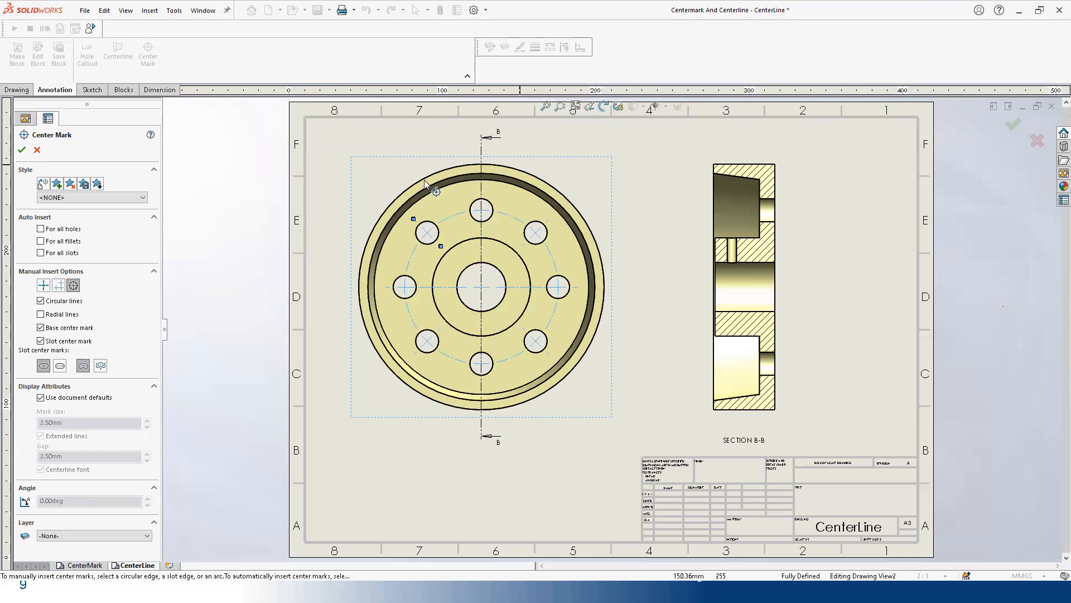
pyautogui.press('Escape')
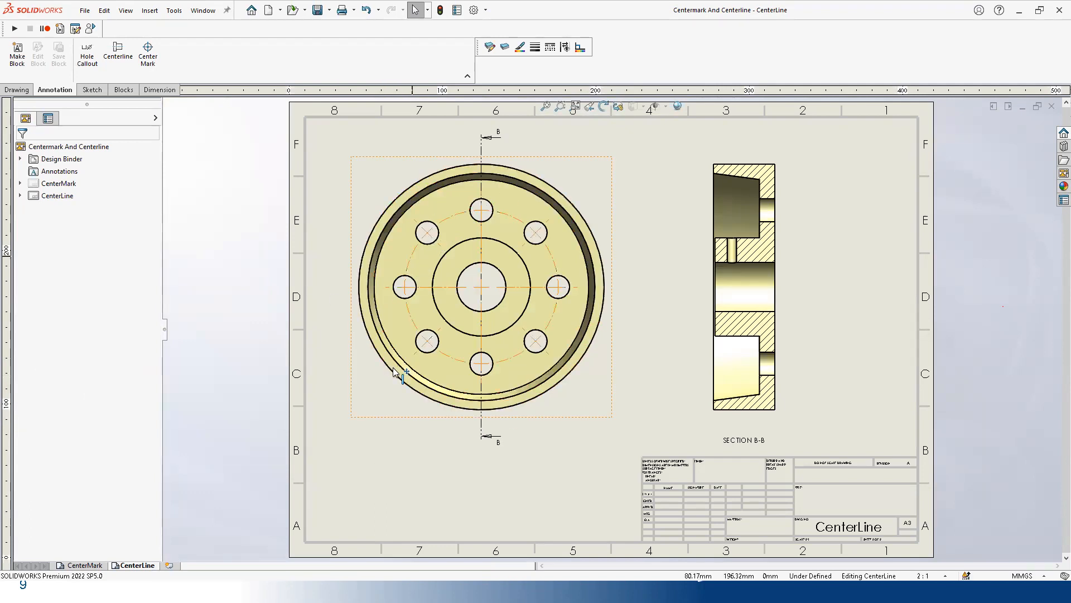
# Step: Place single center marks on each of the eight bolt holes in the wheel's front view
pyautogui.click(152, 63)
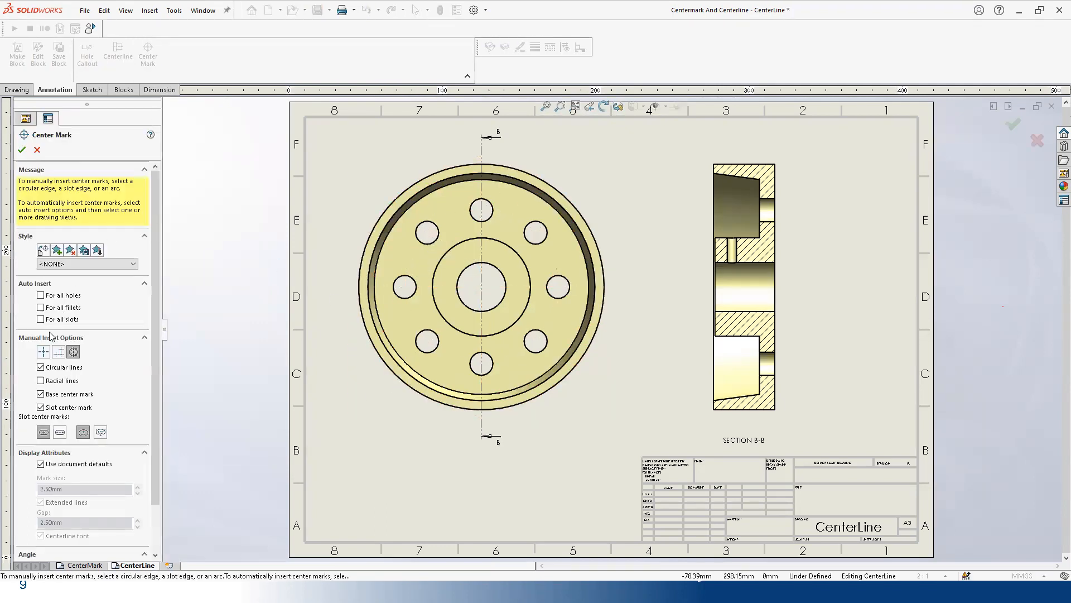
pyautogui.click(44, 351)
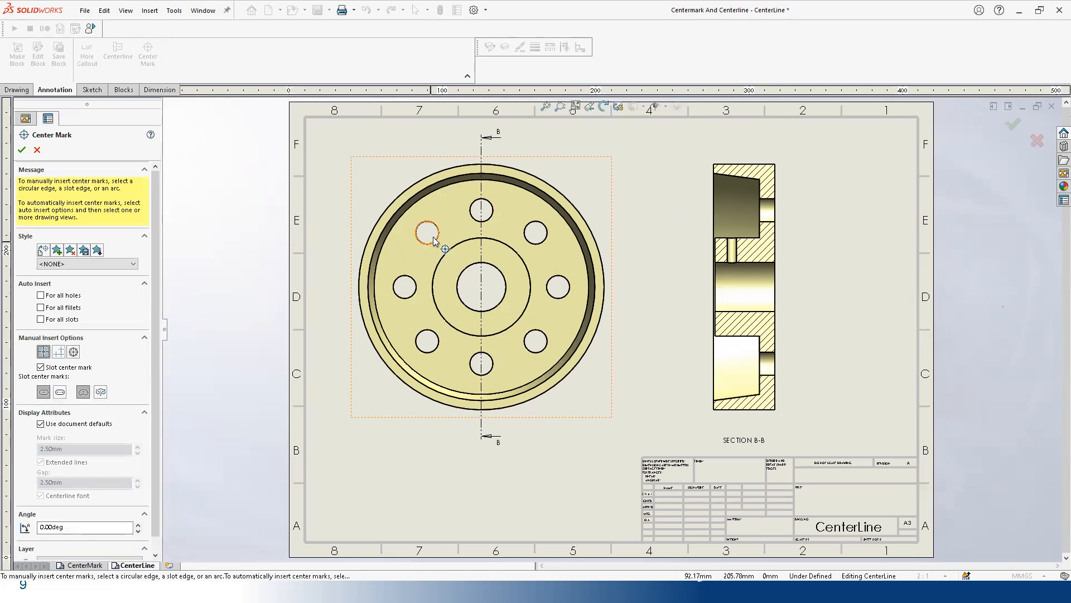
pyautogui.click(418, 225)
pyautogui.click(471, 214)
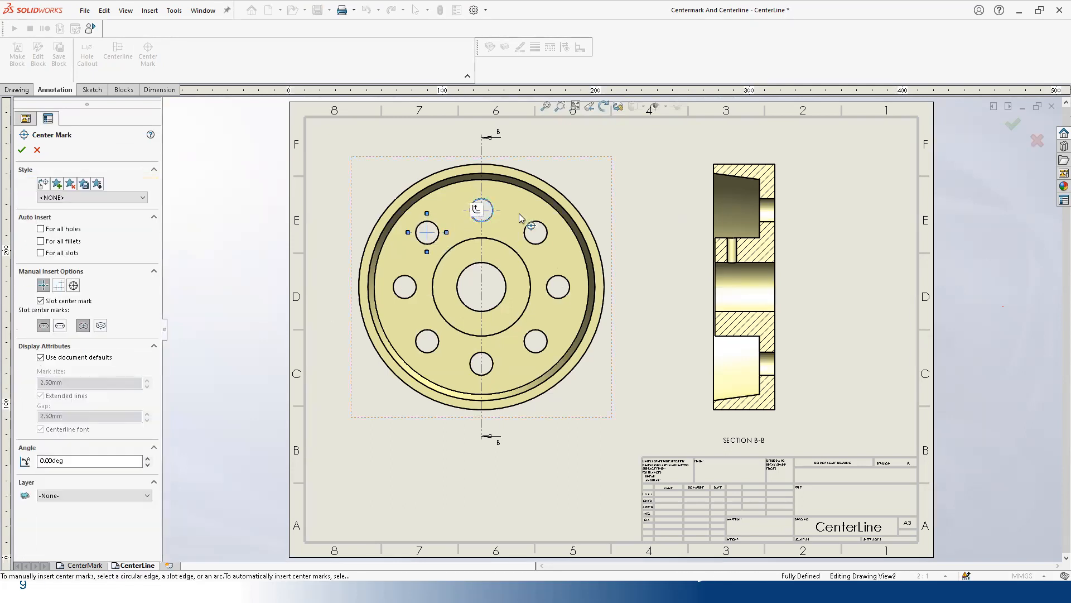
pyautogui.click(540, 242)
pyautogui.click(551, 290)
pyautogui.click(540, 334)
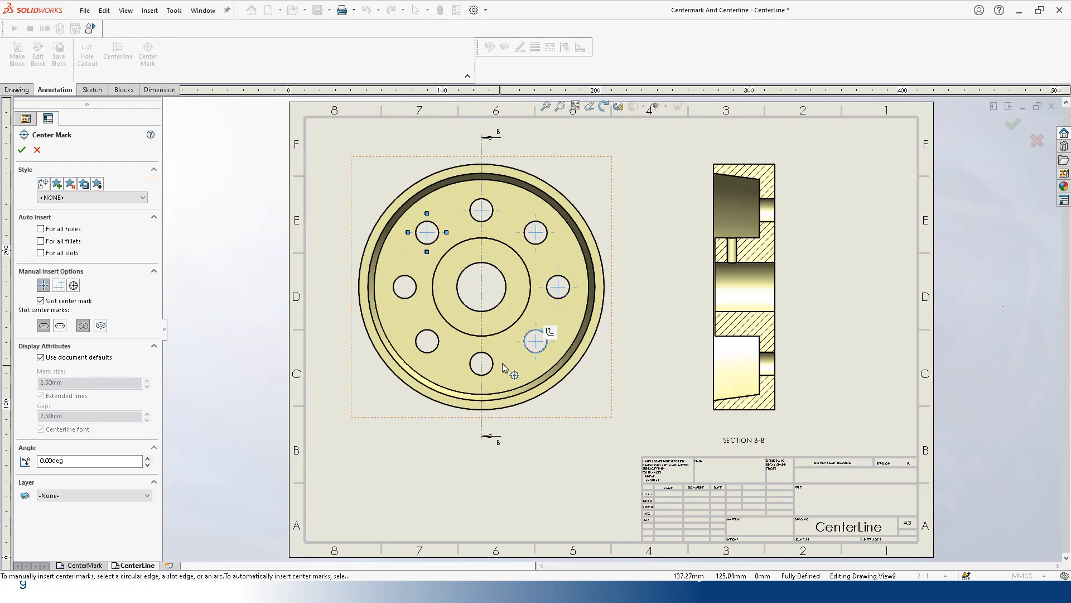
pyautogui.click(491, 366)
pyautogui.click(416, 330)
pyautogui.click(408, 301)
pyautogui.press('Escape')
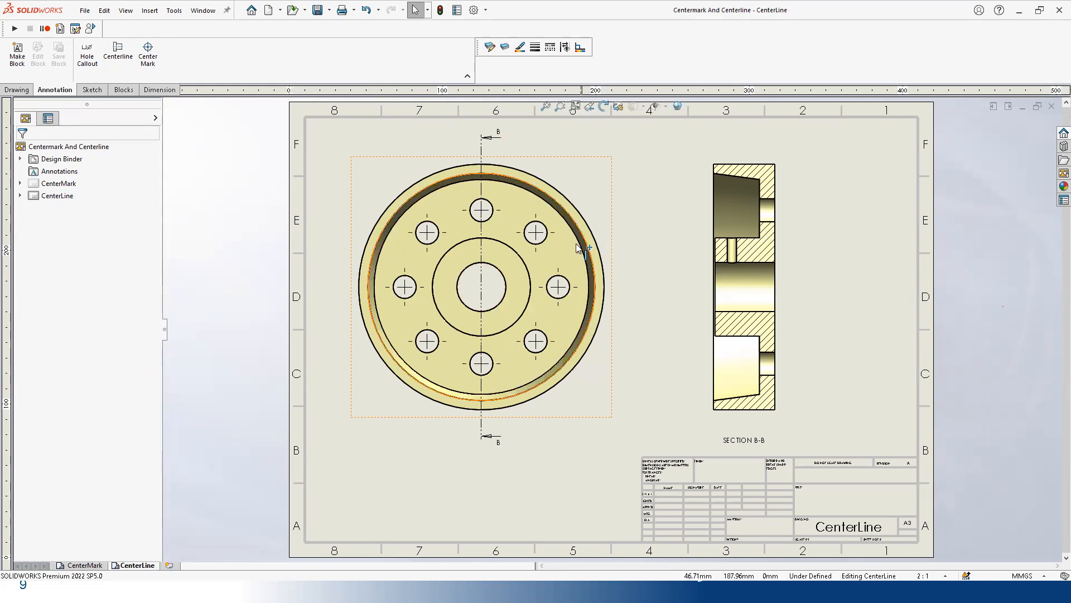
# Step: Replace the eight single center marks on the wheel's bolt holes with a circular center mark set
pyautogui.click(552, 393)
pyautogui.click(148, 51)
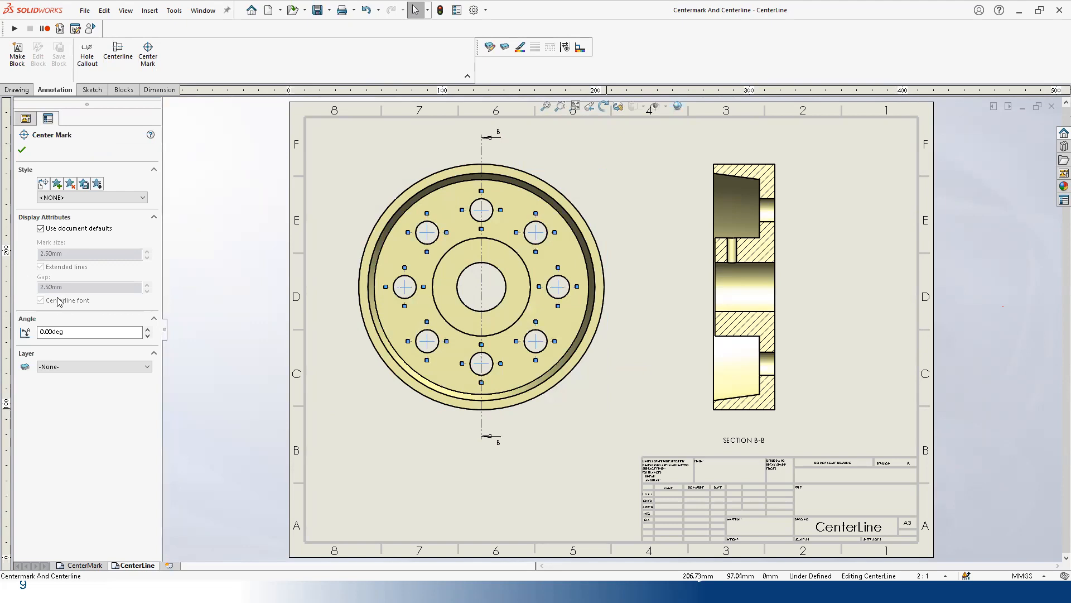
pyautogui.press('Delete')
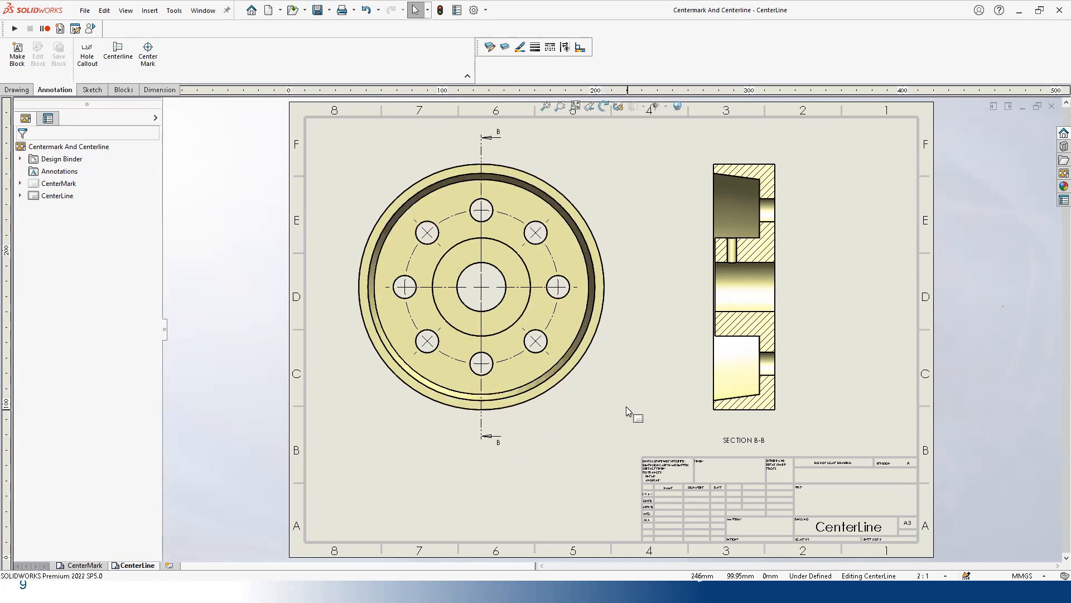
# Step: Extend the diagonal center mark line through the lower-right bolt hole inward to the bore and outward past the wheel's rim
pyautogui.click(561, 364)
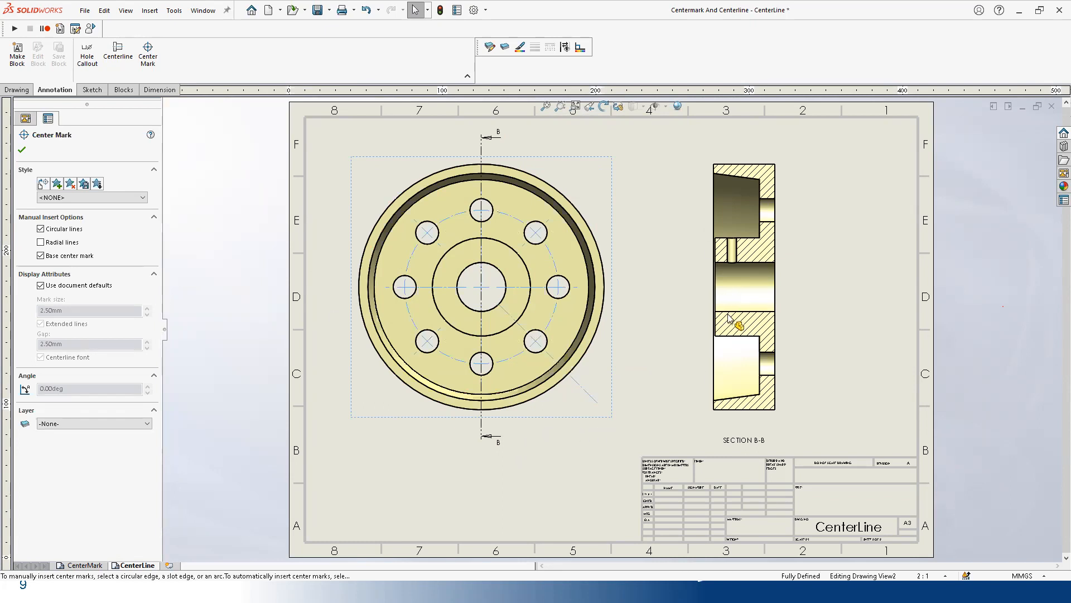
pyautogui.press('Escape')
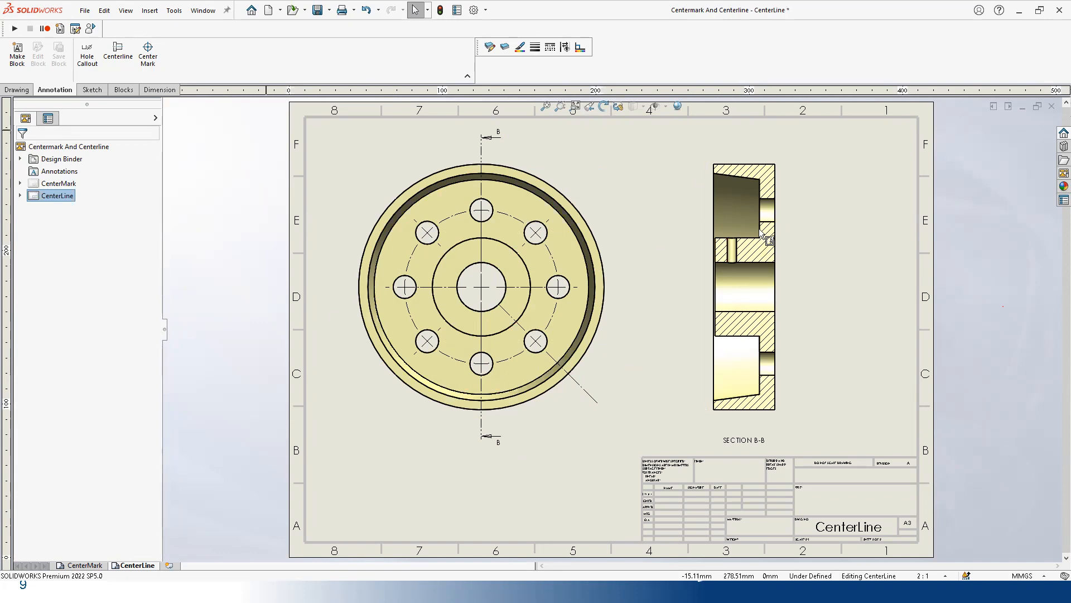
# Step: Insert centerlines manually in Section B-B for the upper bolt hole, the lower bolt hole and the small radial hole
pyautogui.click(128, 64)
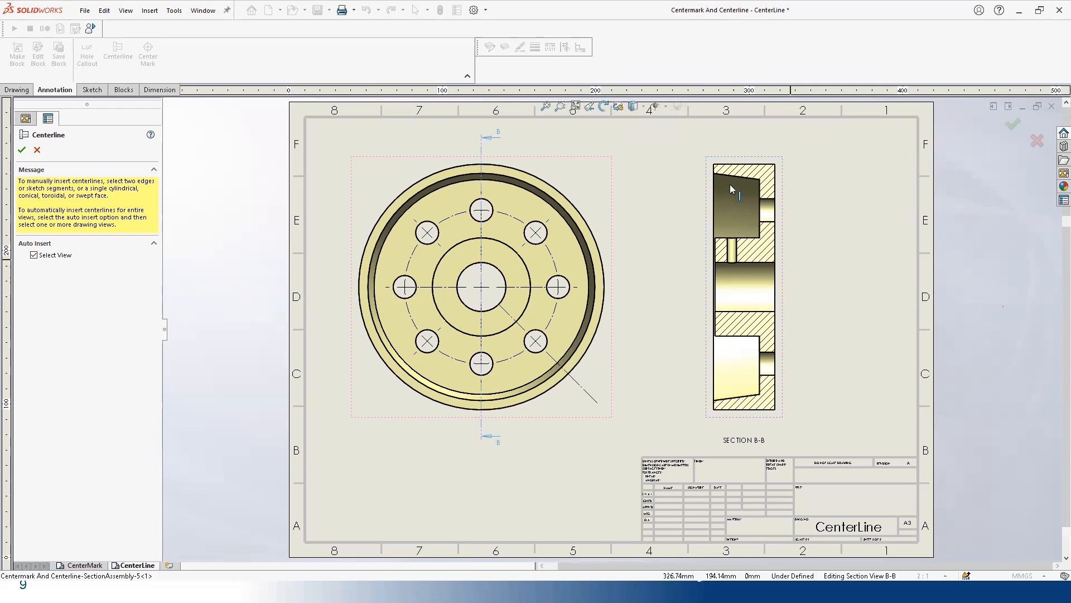
pyautogui.scroll(-2, 742, 225)
pyautogui.press('Escape')
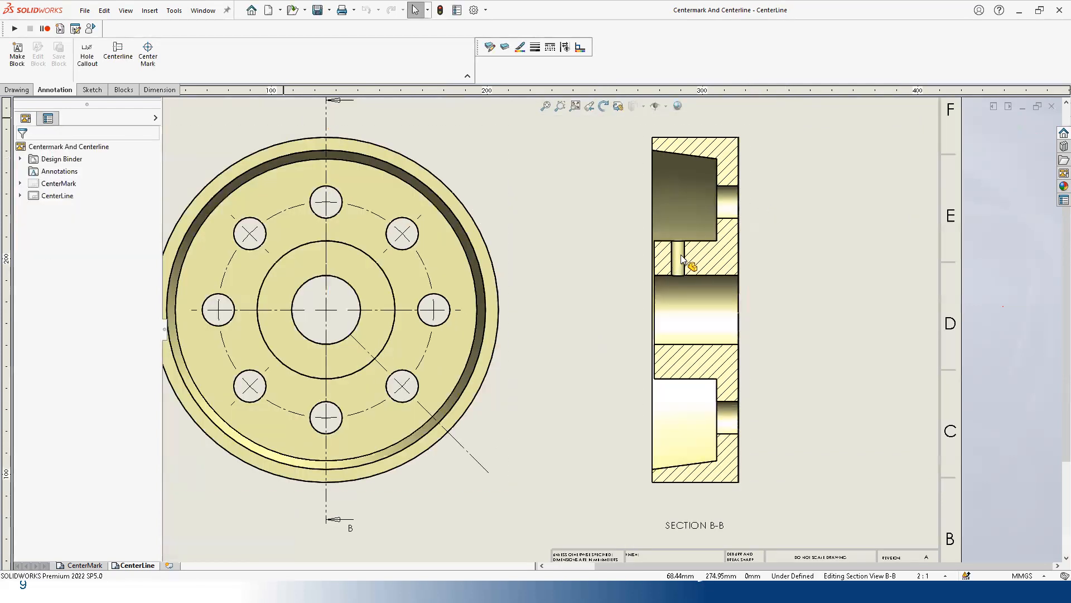
pyautogui.click(127, 60)
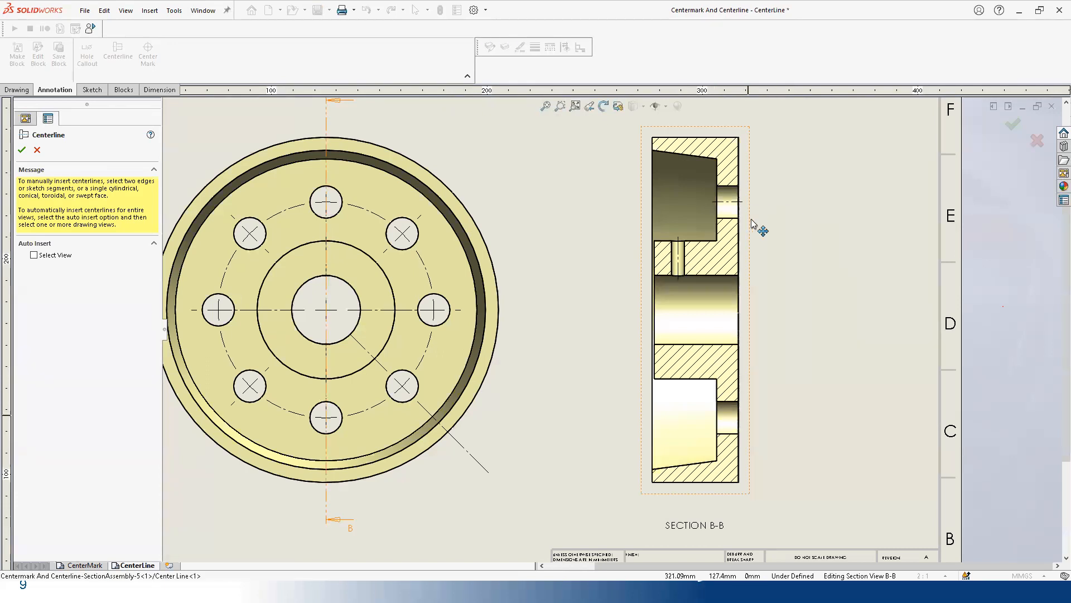
pyautogui.click(725, 203)
pyautogui.press('Return')
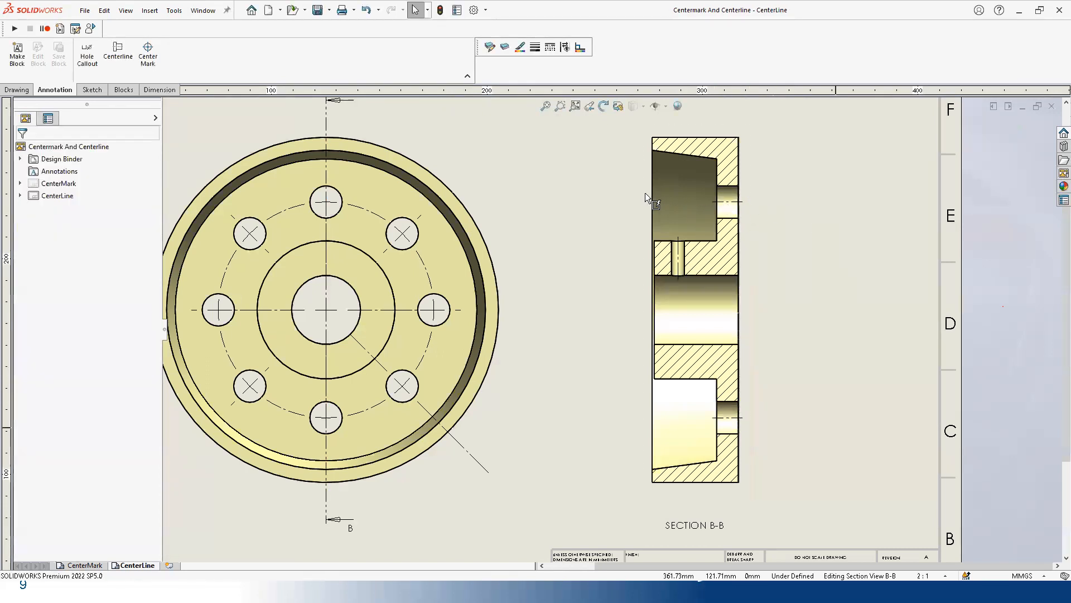
# Step: Lengthen the upper bolt hole's centerline across the recess, and the radial hole's centerline upward into the recess and downward into the bore
pyautogui.click(712, 202)
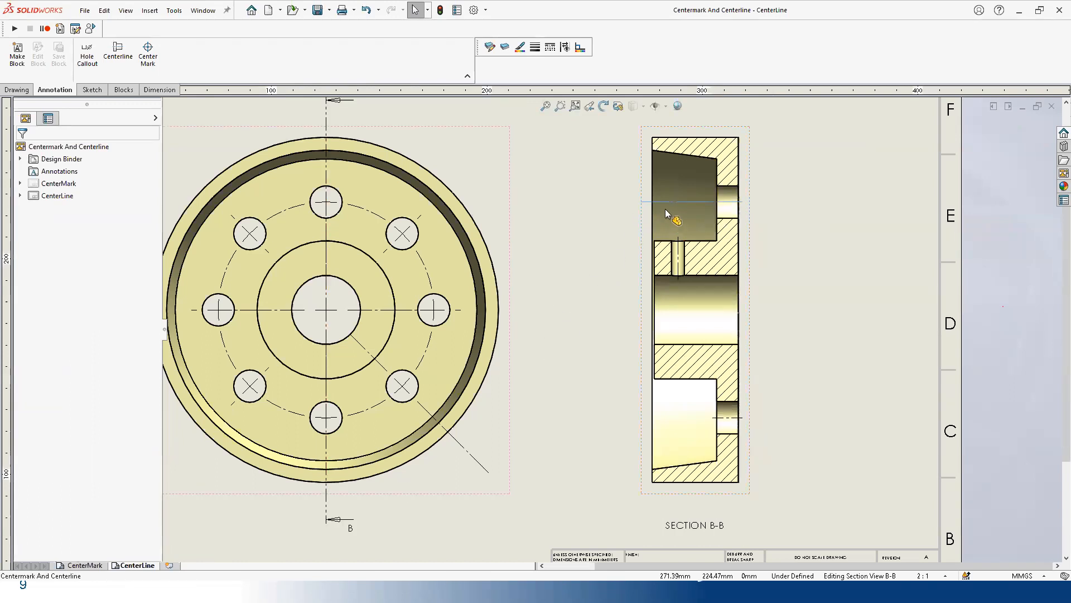
pyautogui.click(678, 276)
pyautogui.click(678, 280)
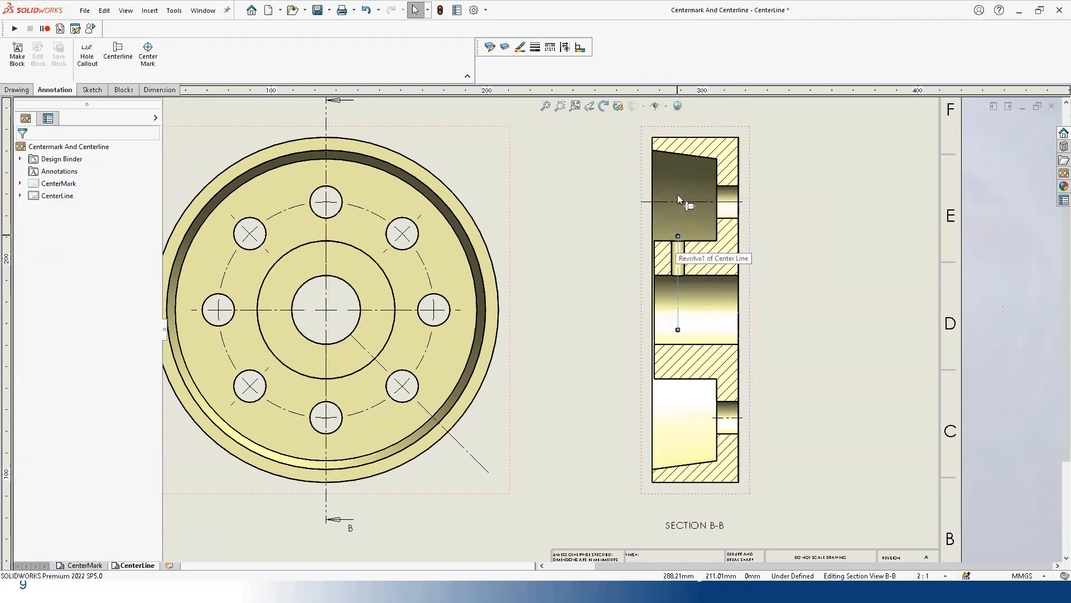
pyautogui.click(586, 310)
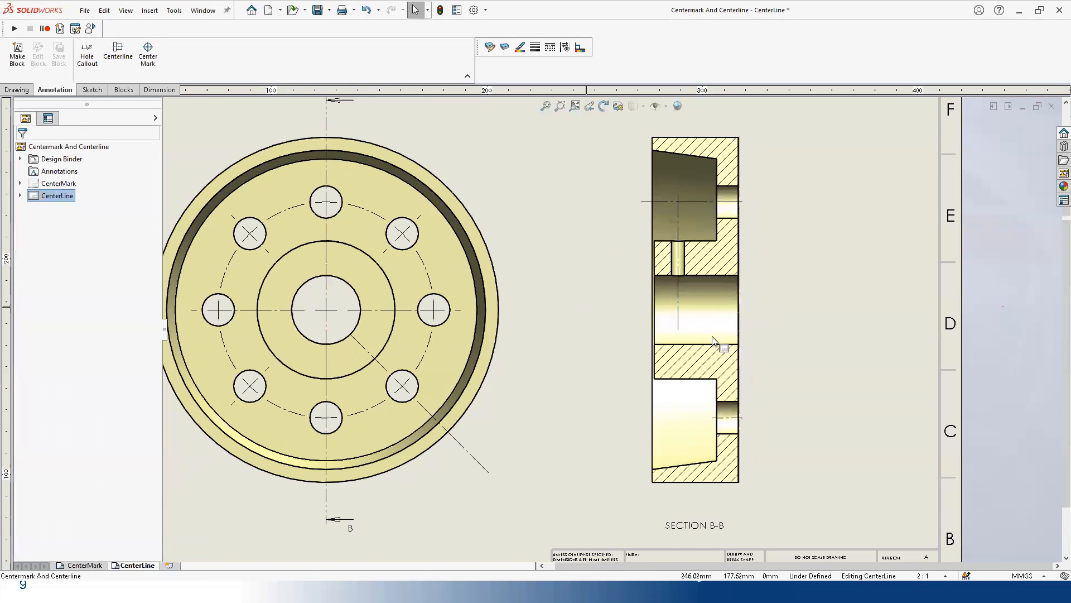
# Step: Dimension the vertical distance between the upper and lower bolt hole centerlines beside Section B-B using Smart Dimension
pyautogui.press('z')
pyautogui.moveTo(606, 355); pyautogui.dragTo(712, 337, button='middle')
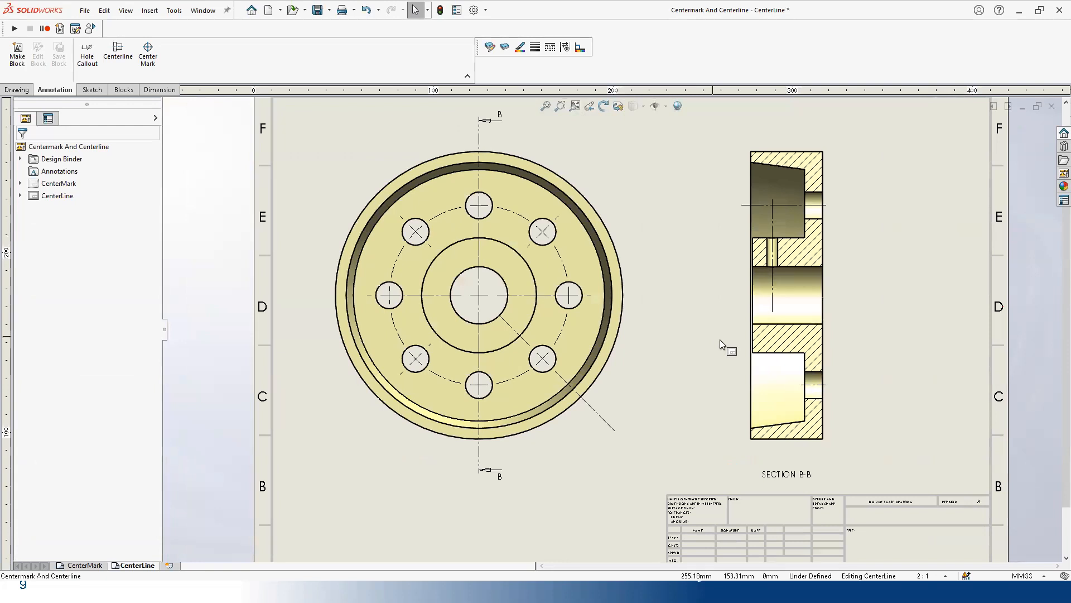
pyautogui.moveTo(701, 344); pyautogui.dragTo(637, 344, button='middle')
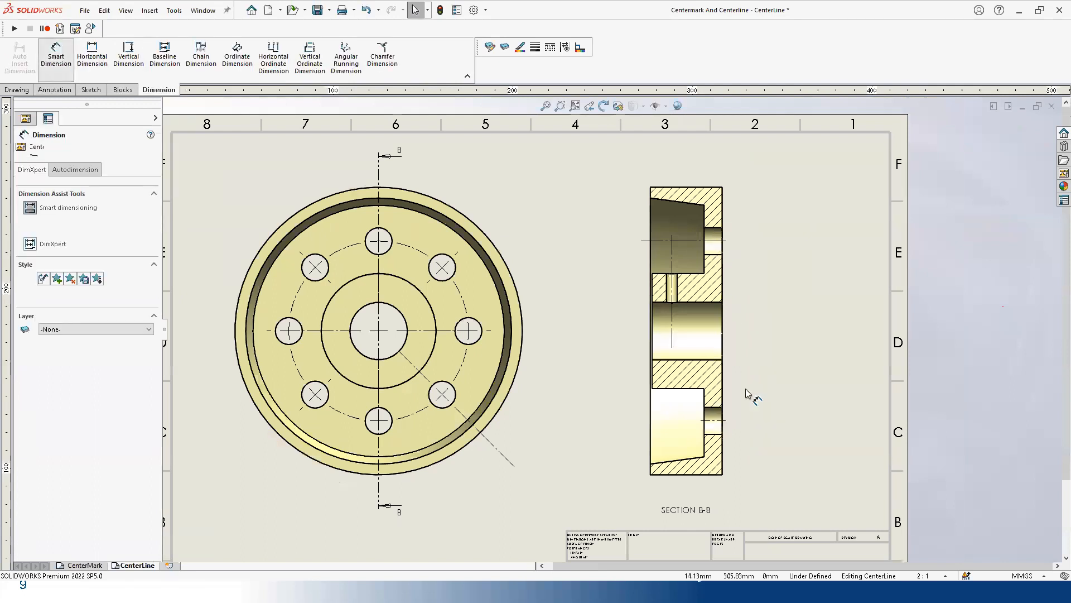
pyautogui.click(718, 241)
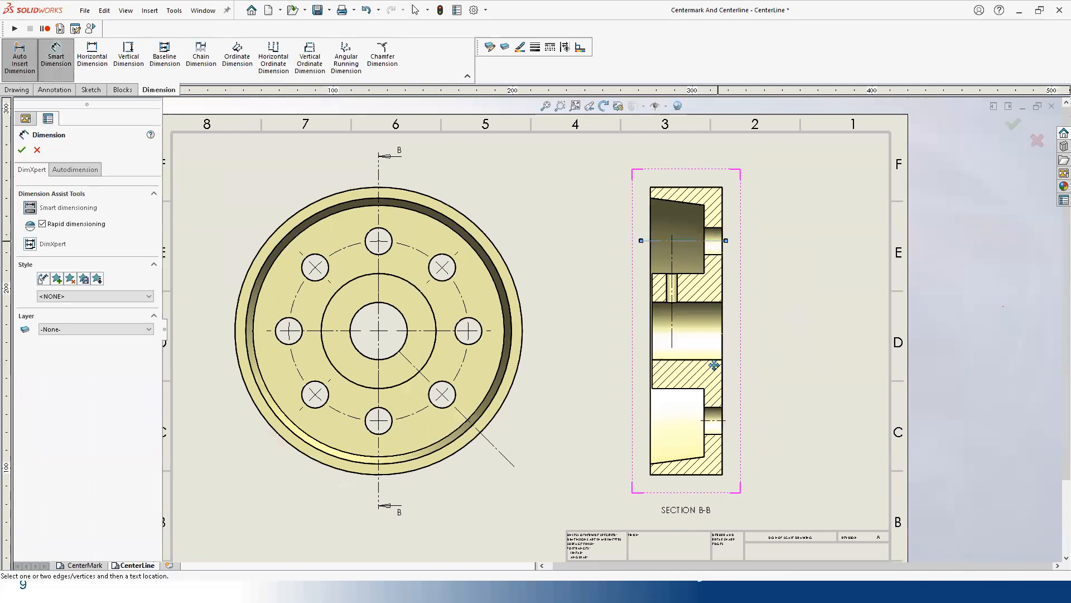
pyautogui.click(716, 420)
pyautogui.click(786, 306)
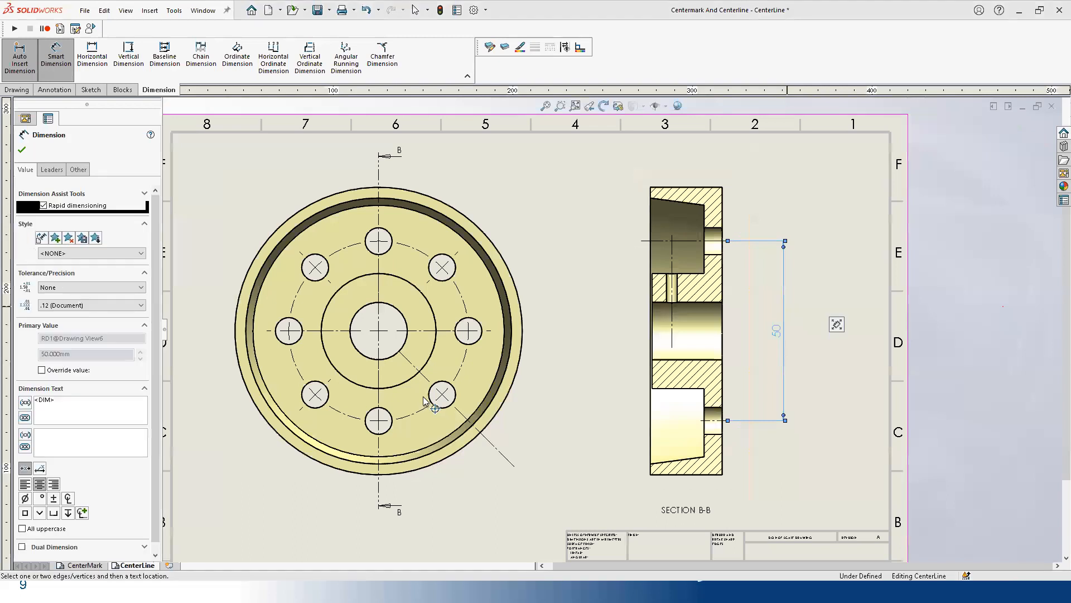
pyautogui.press('Escape')
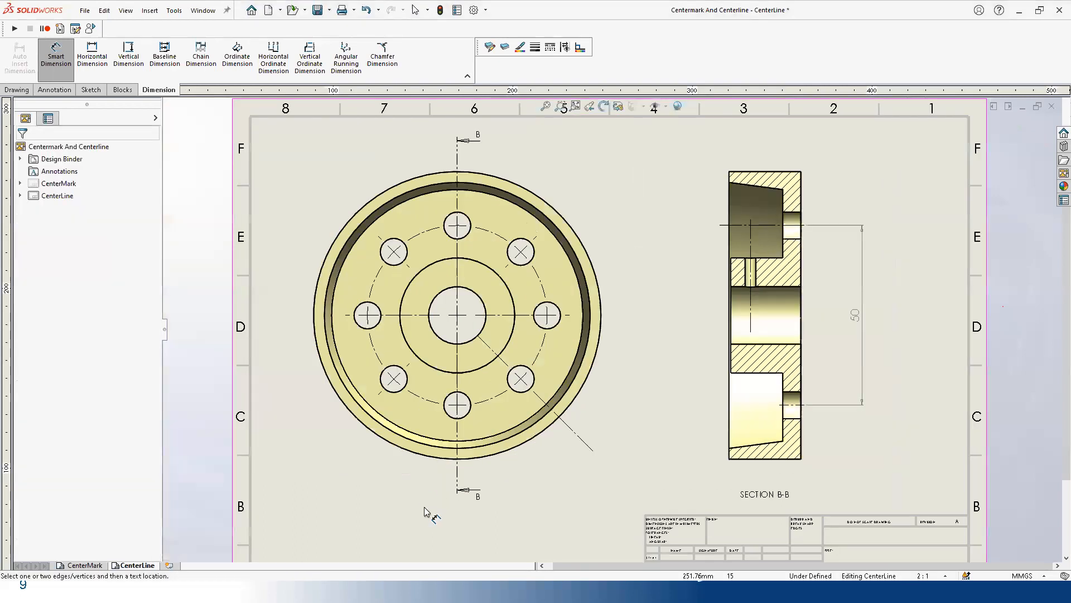
# Step: Add an angular dimension below the wheel between the lower-left hole's diagonal center mark line and the vertical center axis
pyautogui.click(411, 364)
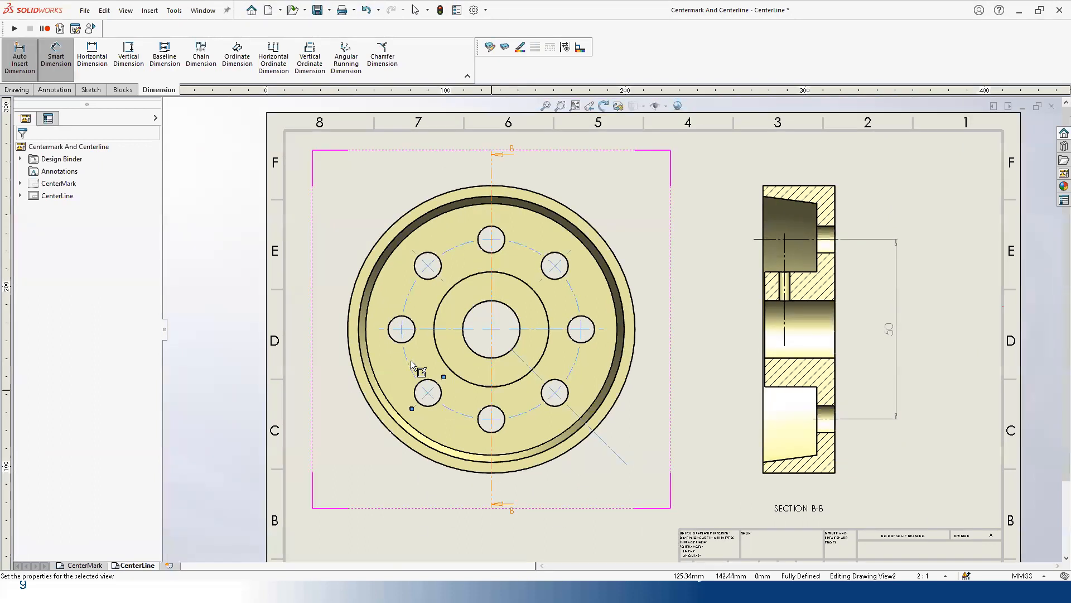
pyautogui.click(429, 500)
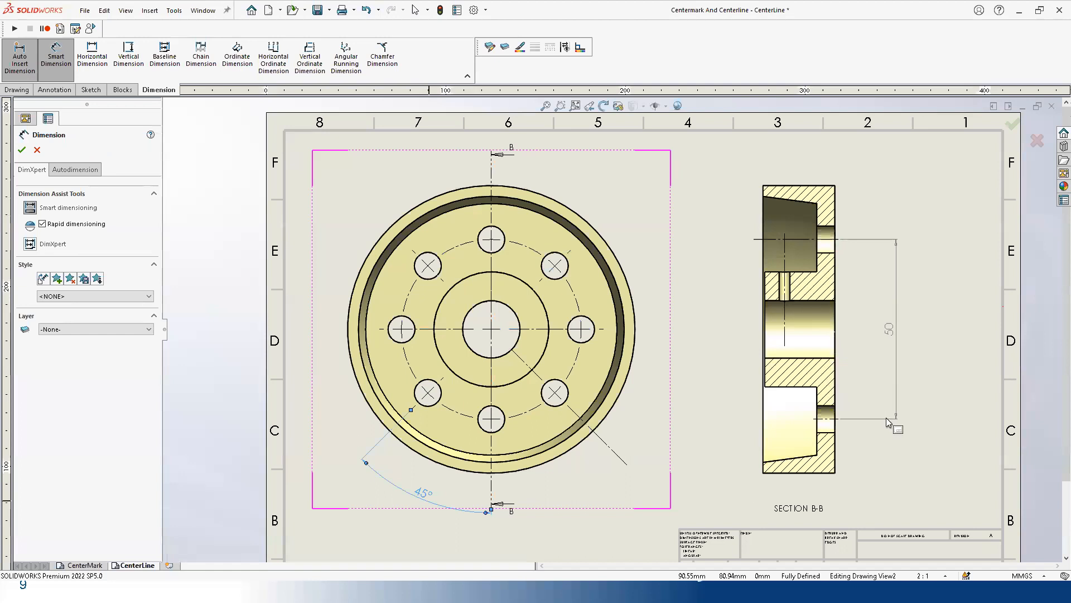
pyautogui.press('Escape')
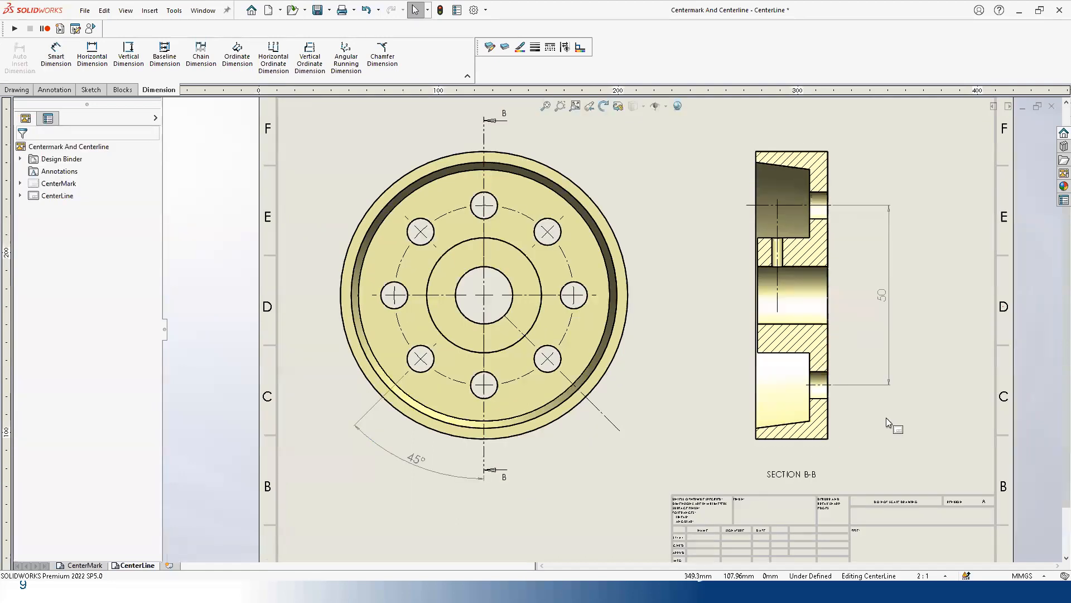
pyautogui.press('f')
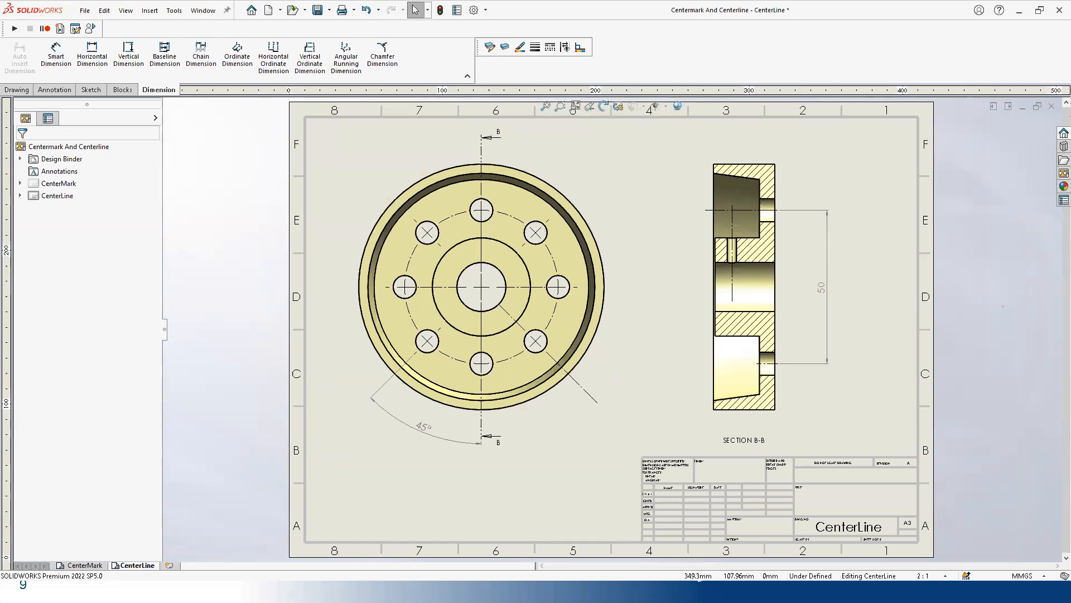
# Step: Close the drawing and switch back to the slide presentation
pyautogui.hotkey('ctrl', 'w')
pyautogui.hotkey('alt', 'Tab')
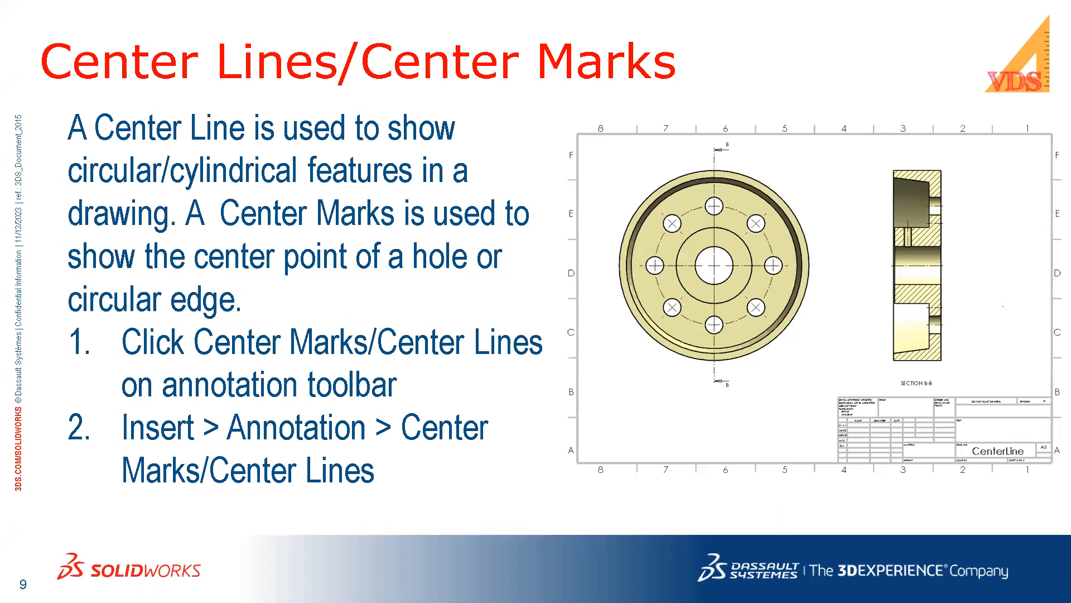
pyautogui.click(847, 299)
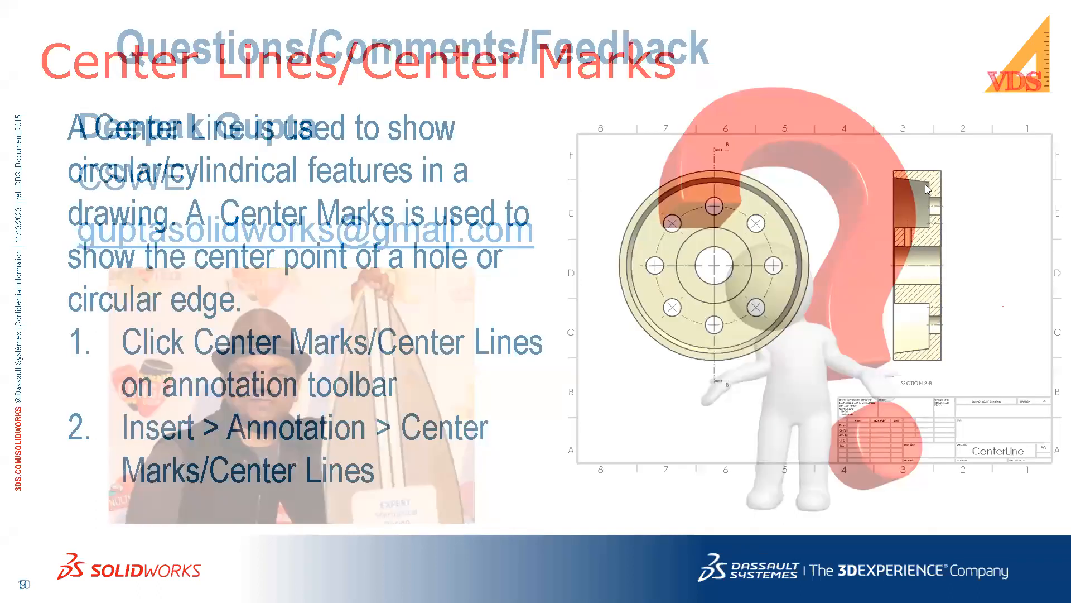